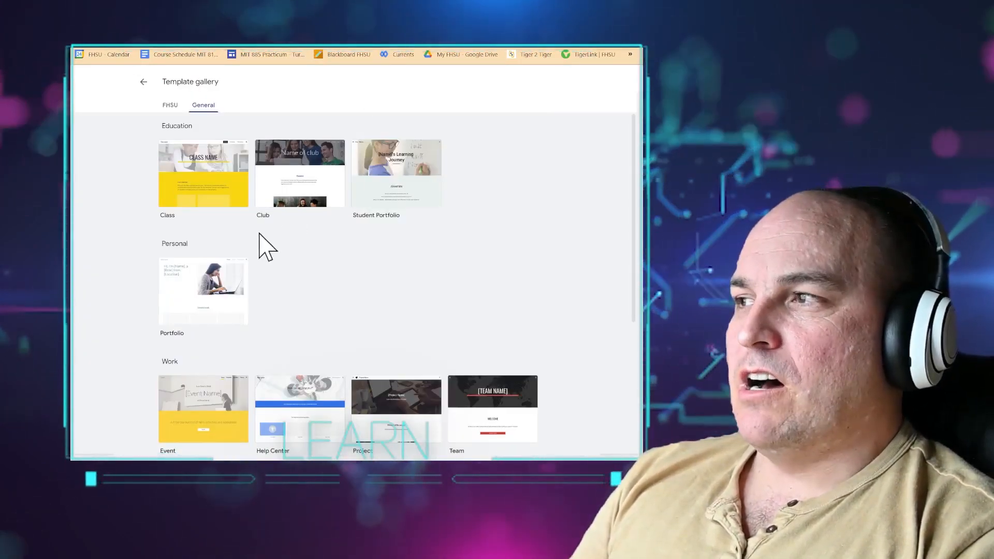
- Browse the enlarged template gallery and start a new site from the Help Center template
key(ctrl+plus)
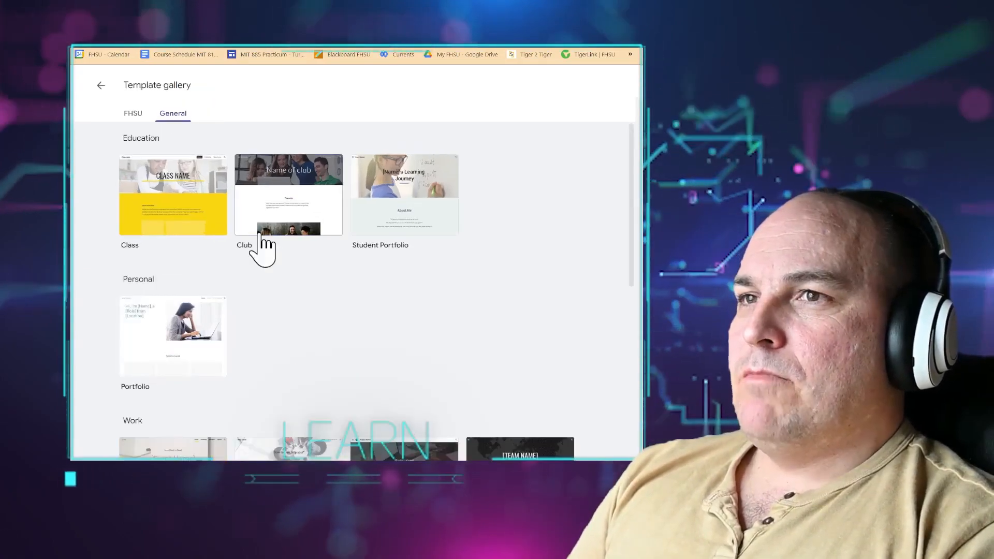
key(ctrl+plus)
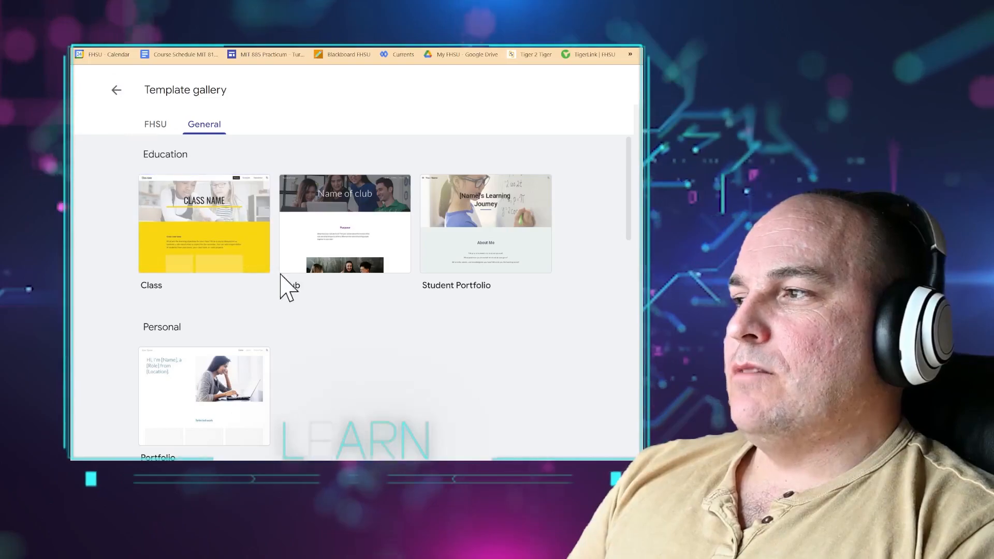
scroll(284, 295, down, 3)
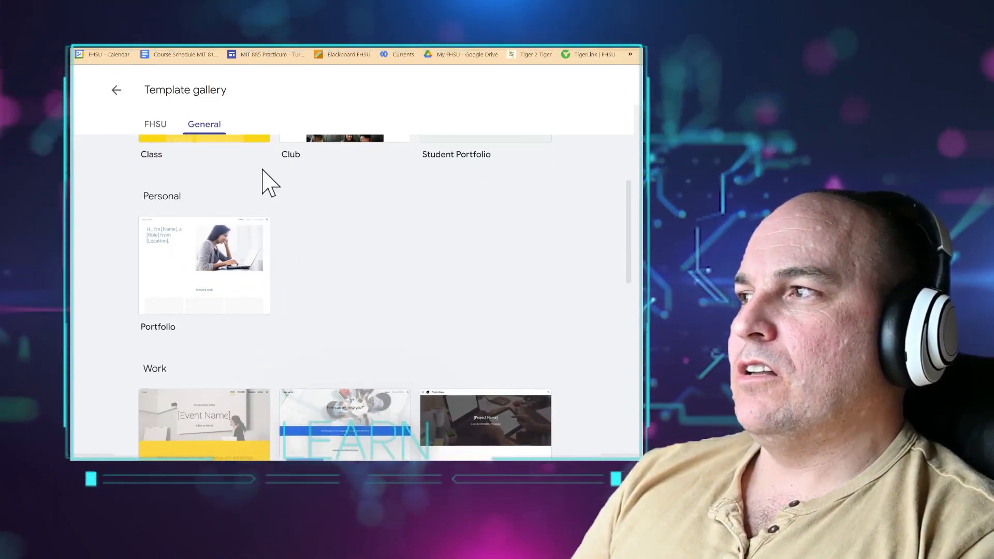
scroll(451, 305, down, 5)
scroll(437, 289, up, 1)
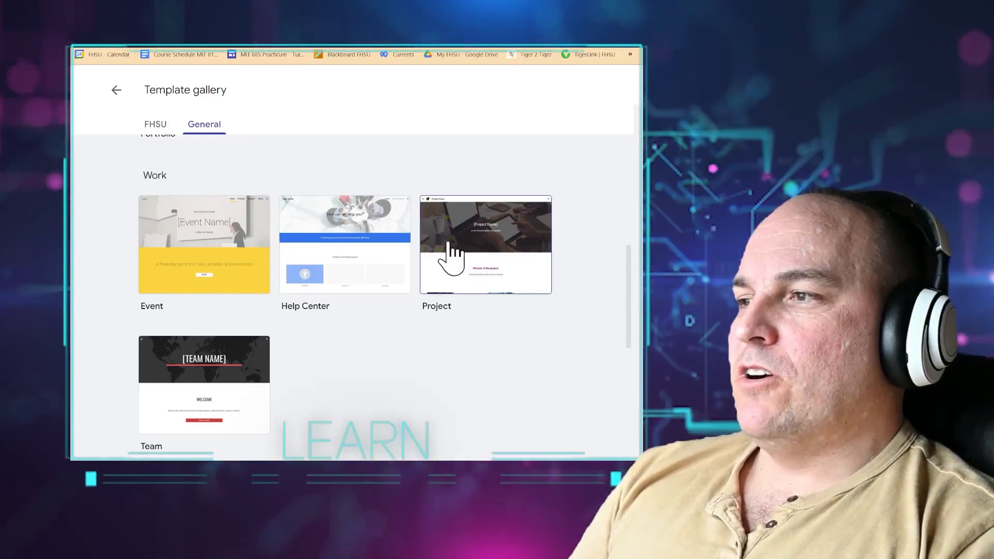
scroll(432, 319, down, 1)
scroll(430, 326, down, 4)
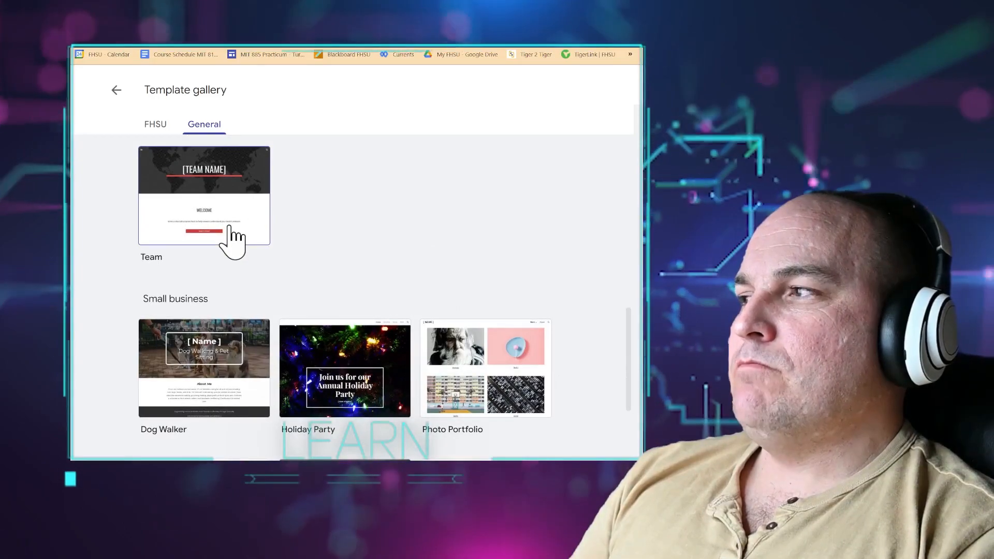
scroll(365, 259, down, 2)
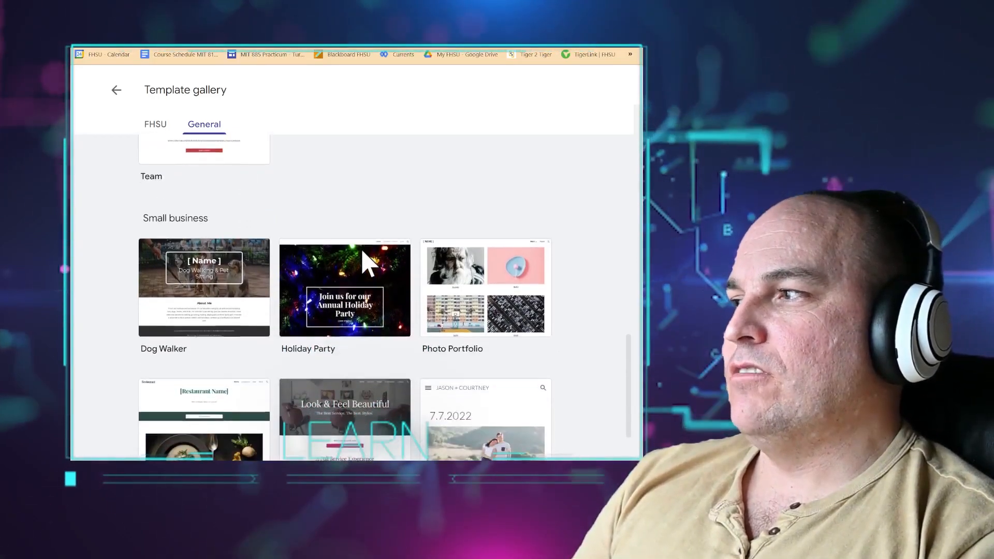
scroll(363, 252, down, 1)
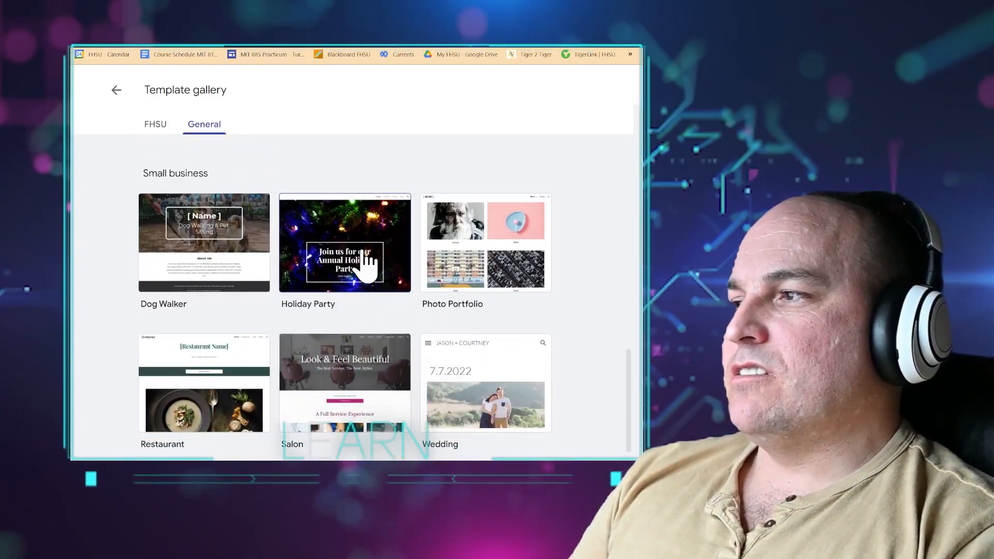
scroll(366, 261, down, 1)
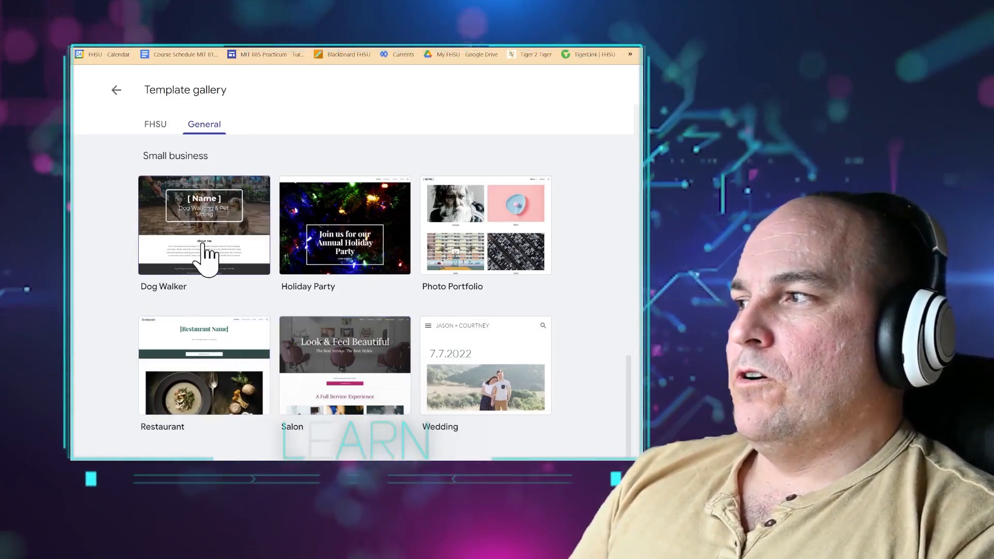
scroll(207, 253, up, 1)
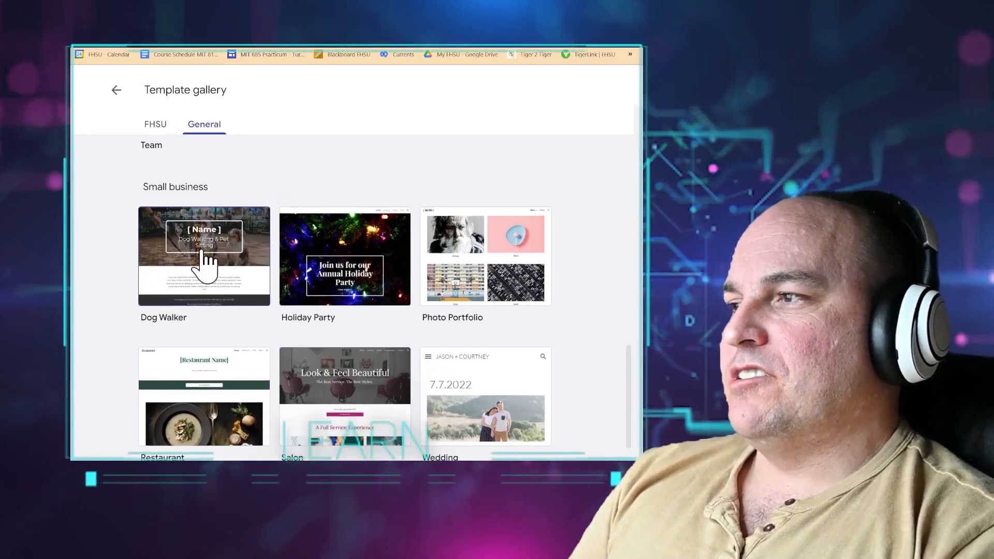
scroll(518, 295, down, 1)
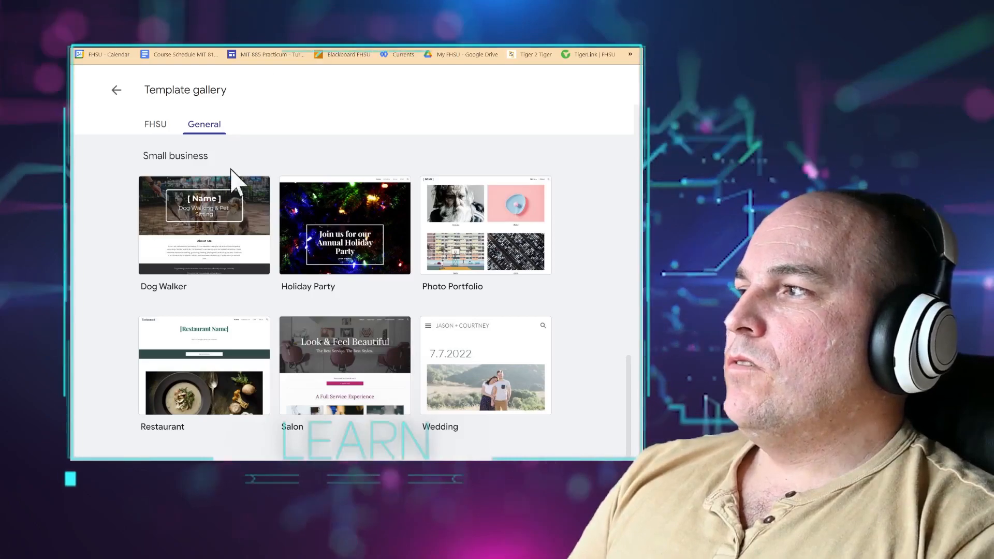
scroll(284, 251, up, 10)
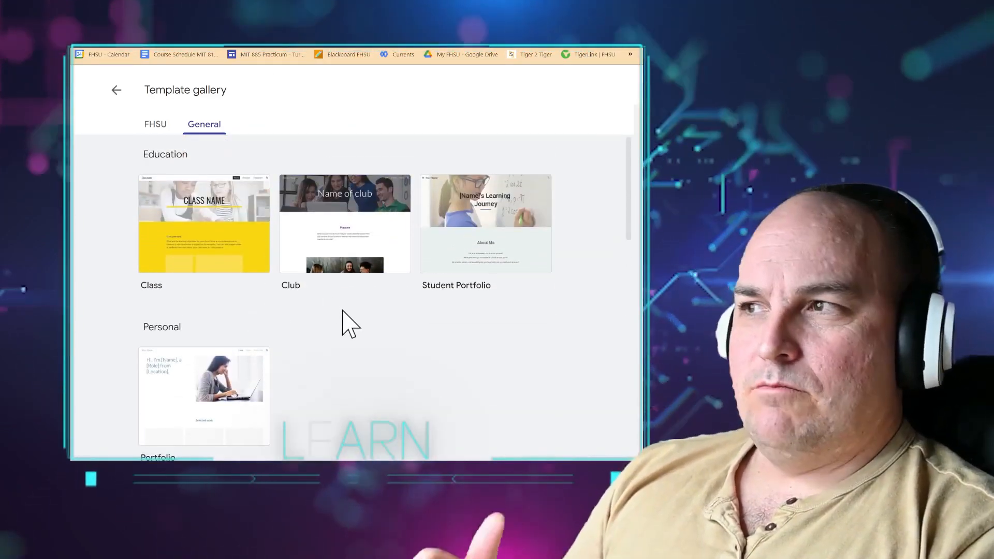
scroll(344, 316, down, 5)
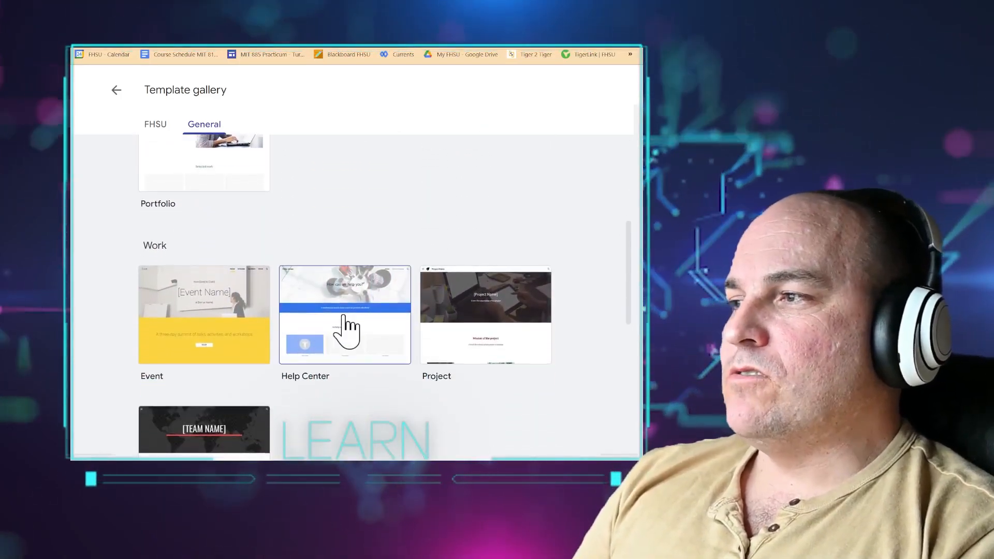
click(344, 317)
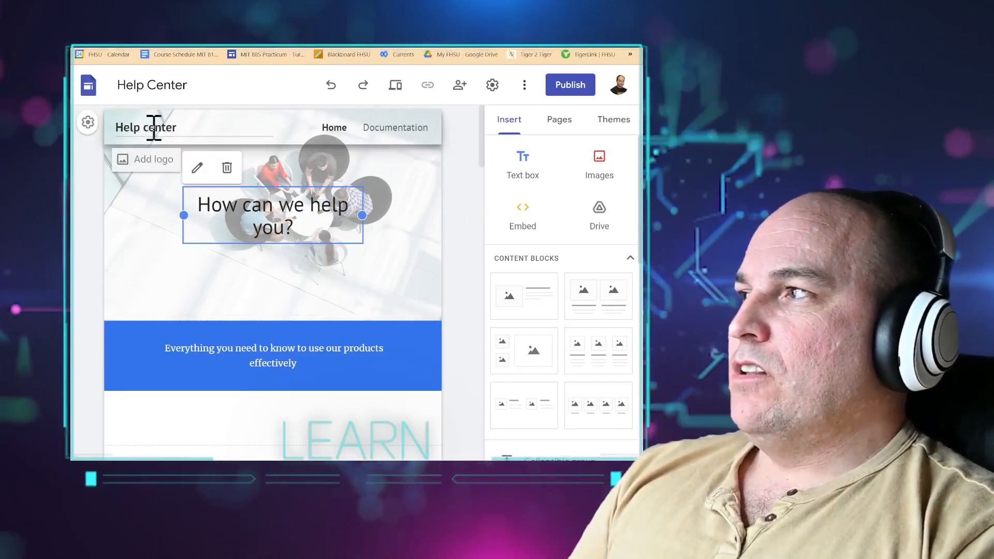
- Rename the site document to 'Google Workspace Help Center'
click(171, 84)
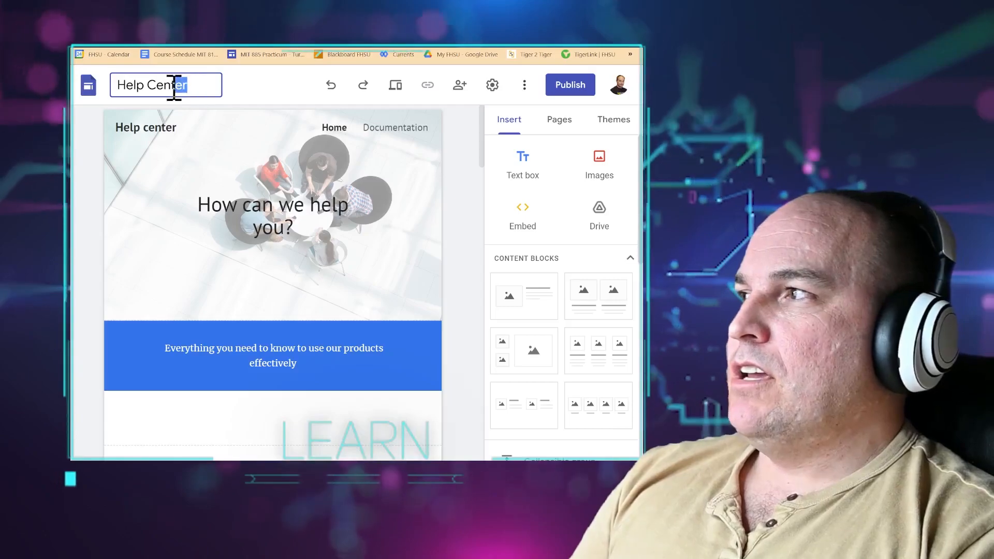
drag(178, 85, 100, 98)
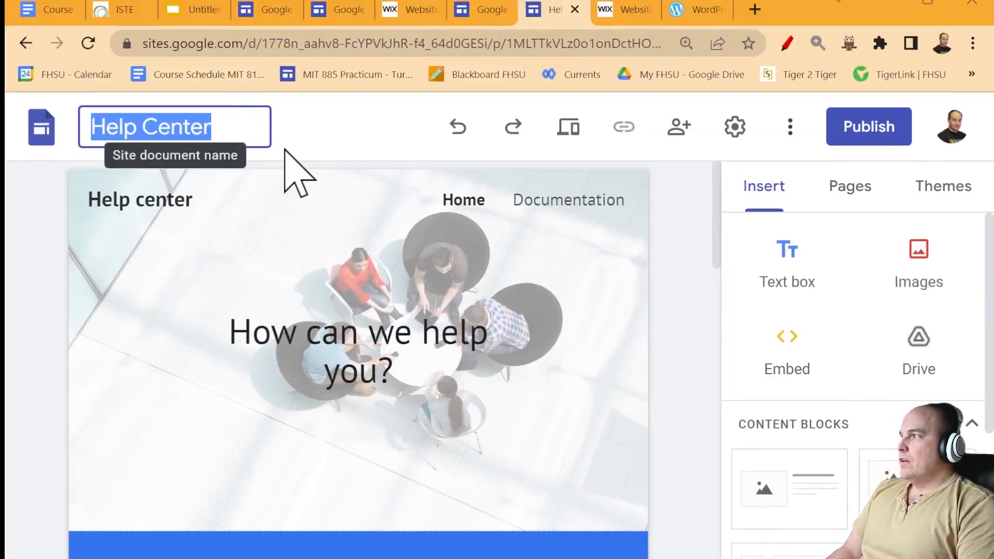
text(Google)
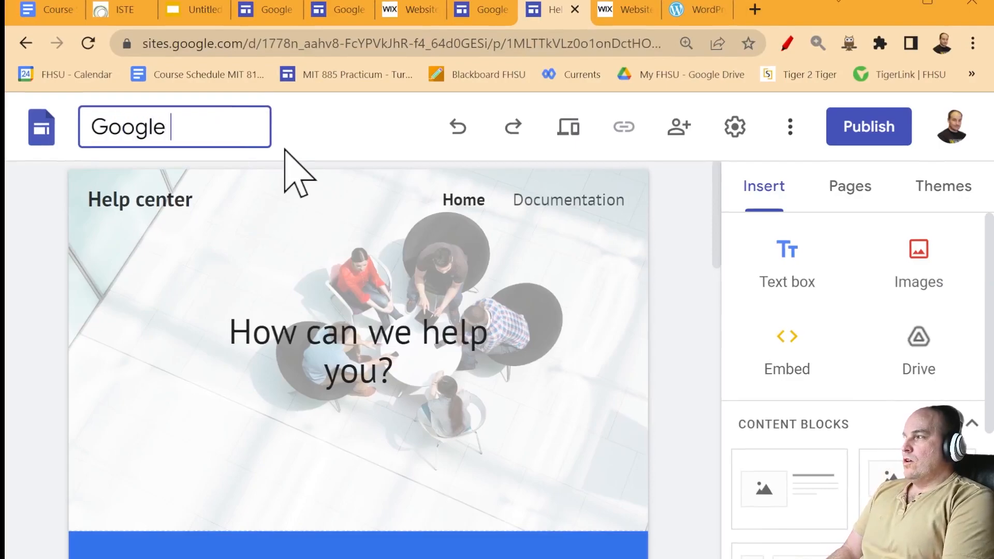
text( Workspace)
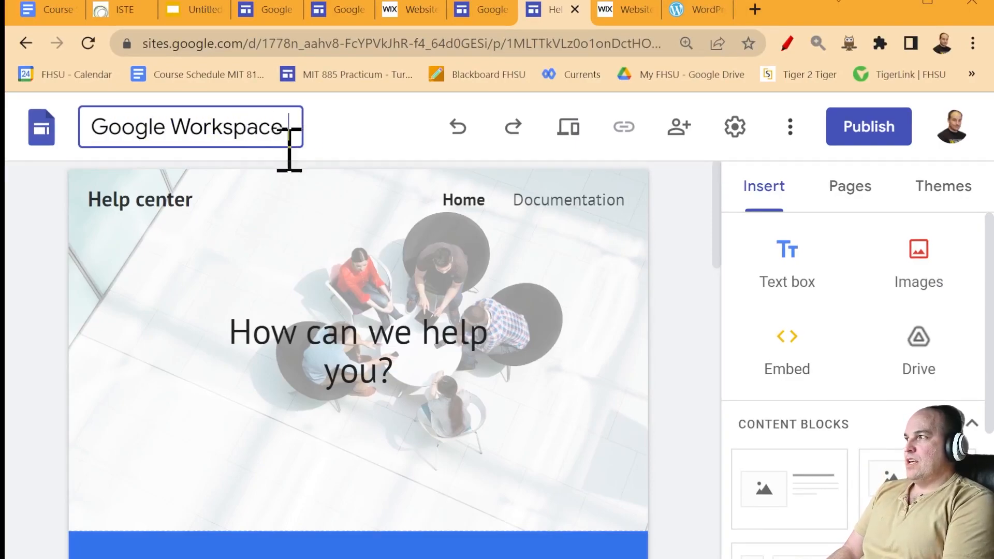
text( Help Center)
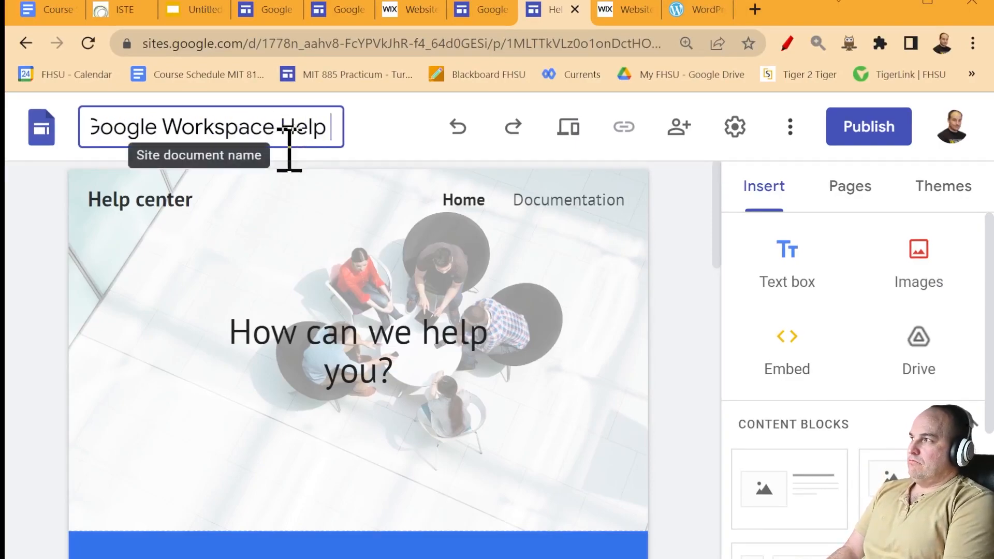
click(203, 205)
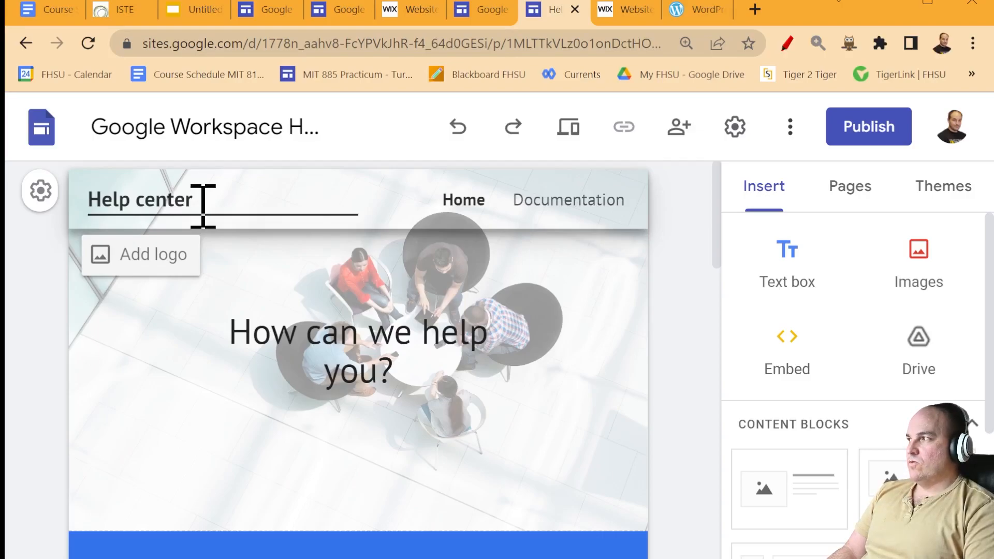
click(243, 332)
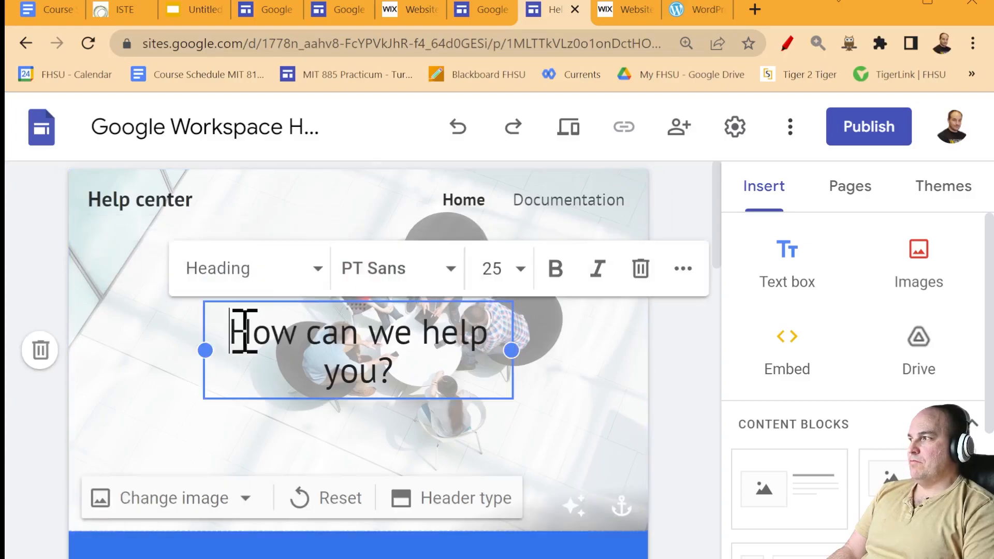
drag(275, 330, 459, 369)
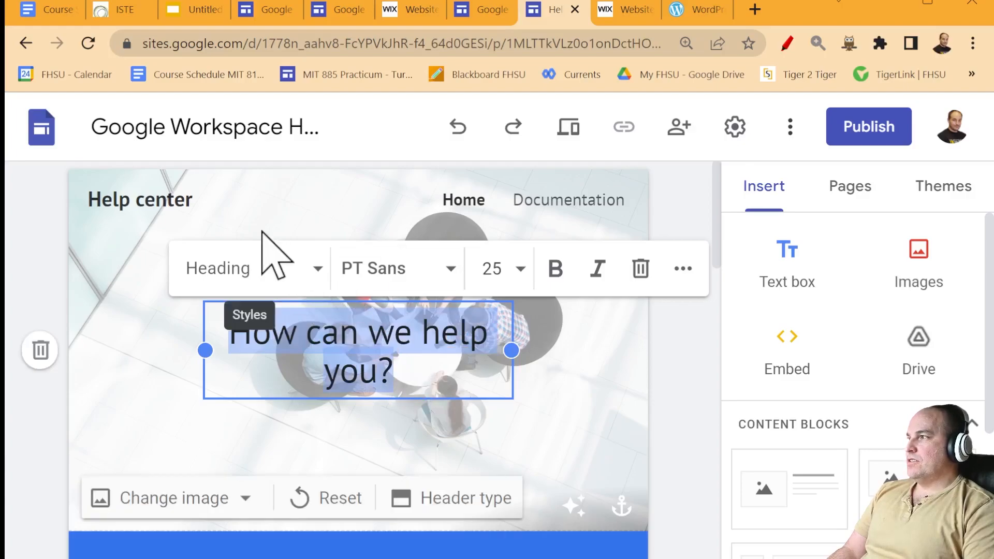
click(451, 202)
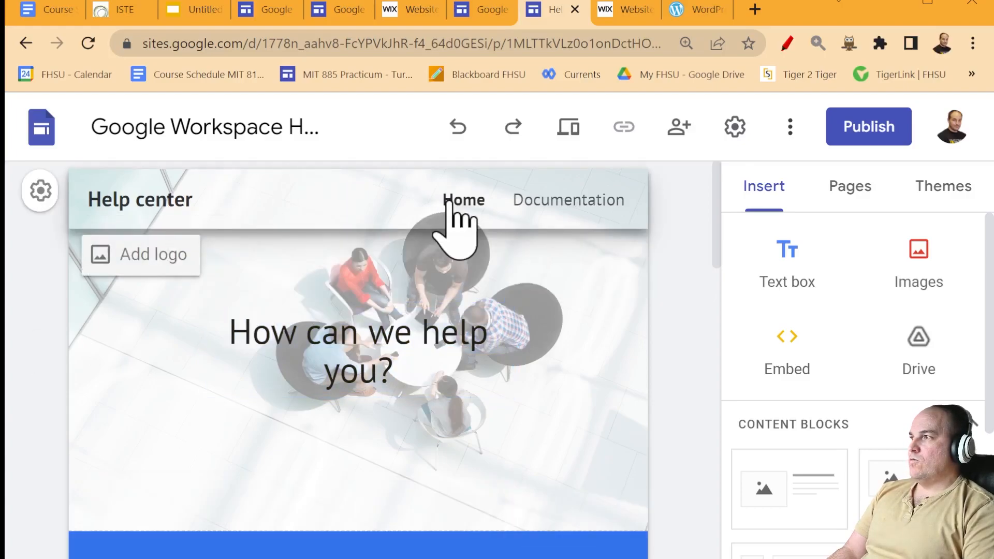
click(564, 201)
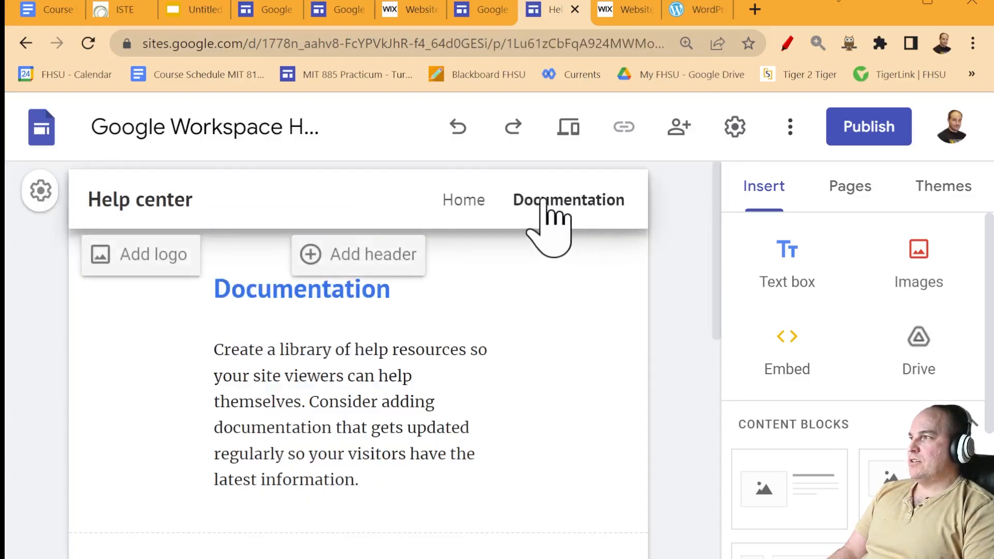
click(461, 202)
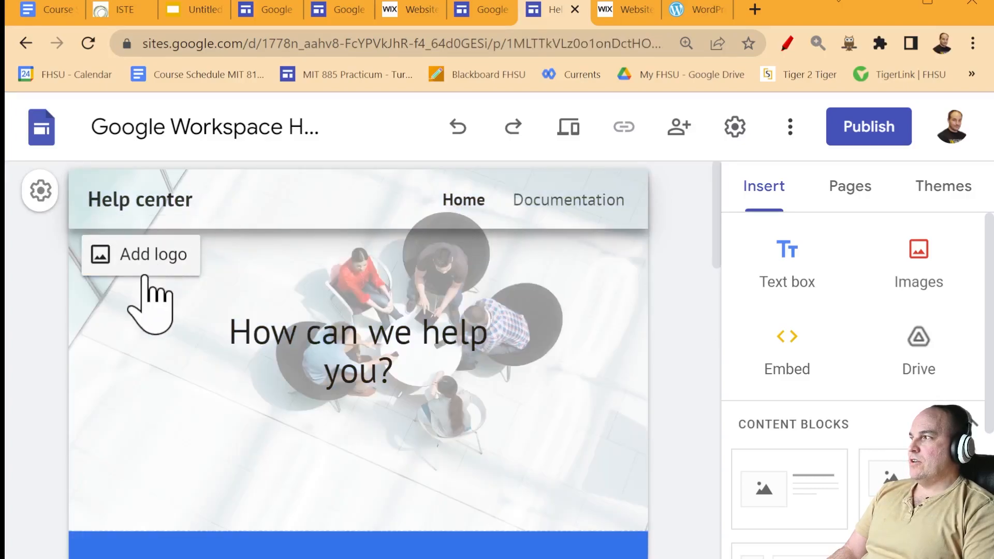
click(359, 335)
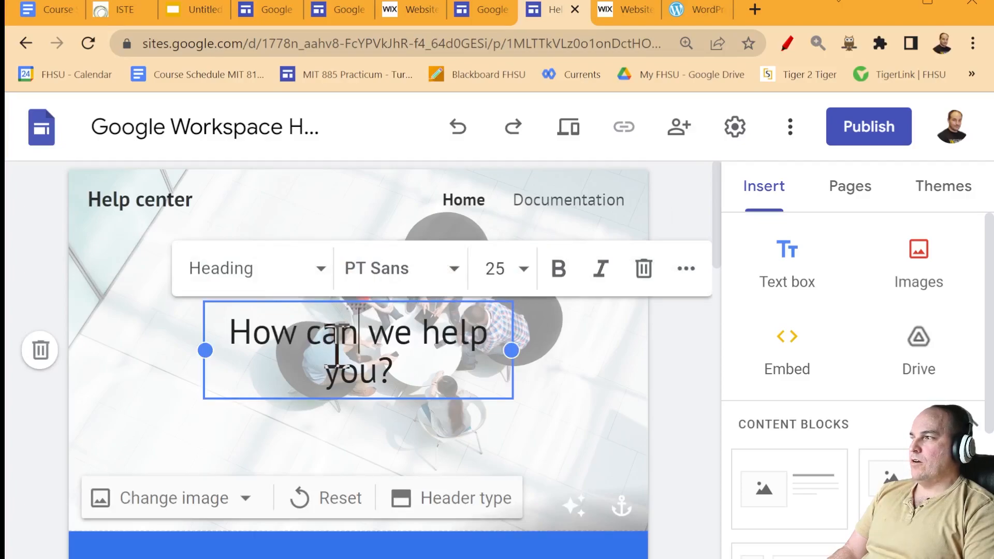
click(546, 372)
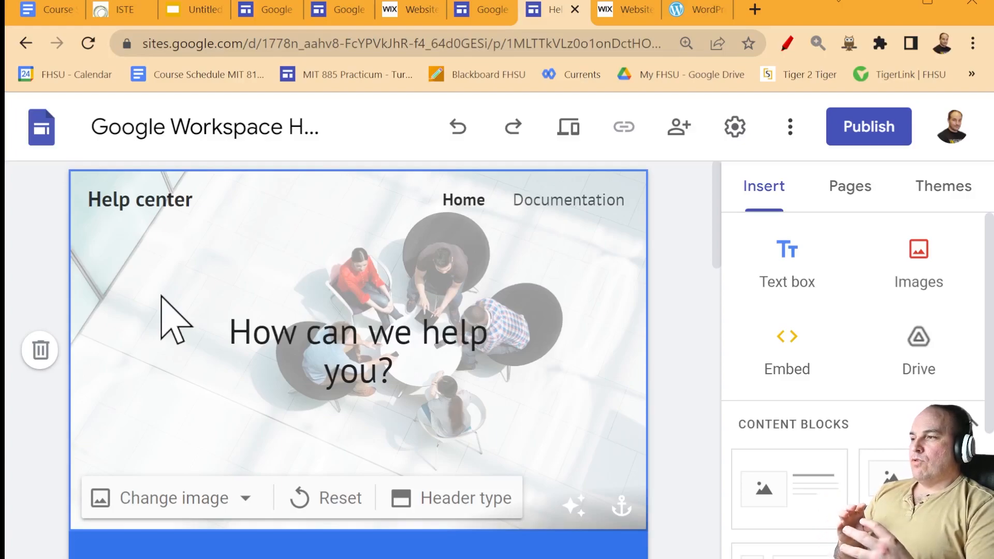
click(272, 338)
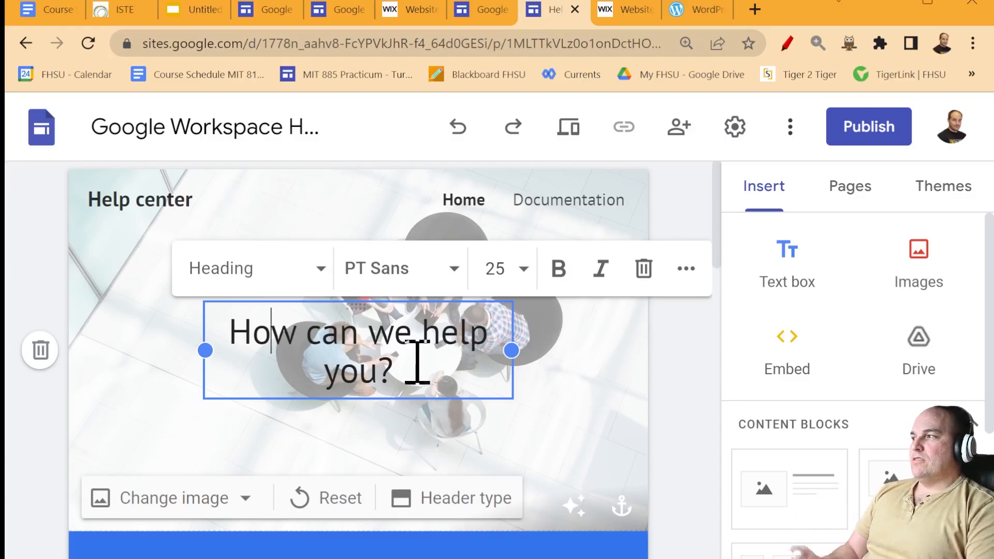
click(113, 280)
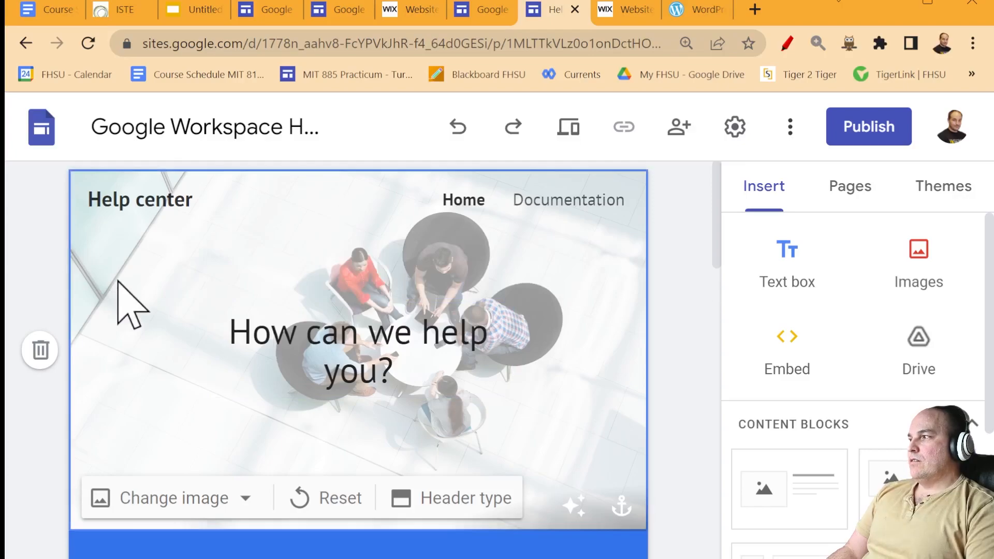
click(190, 491)
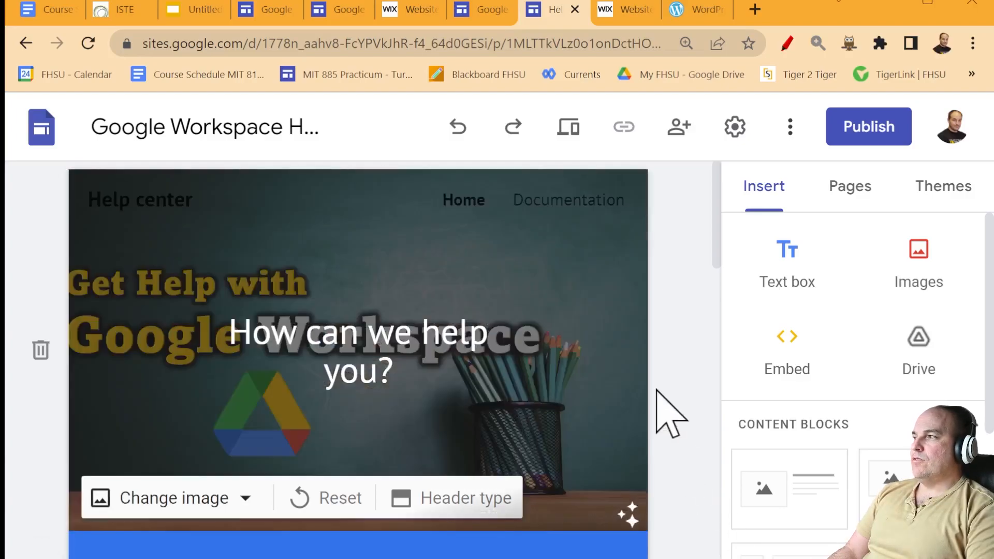
- Delete the 'How can e help you?' text box, leaving the Get Help with Google Workspace image
click(369, 339)
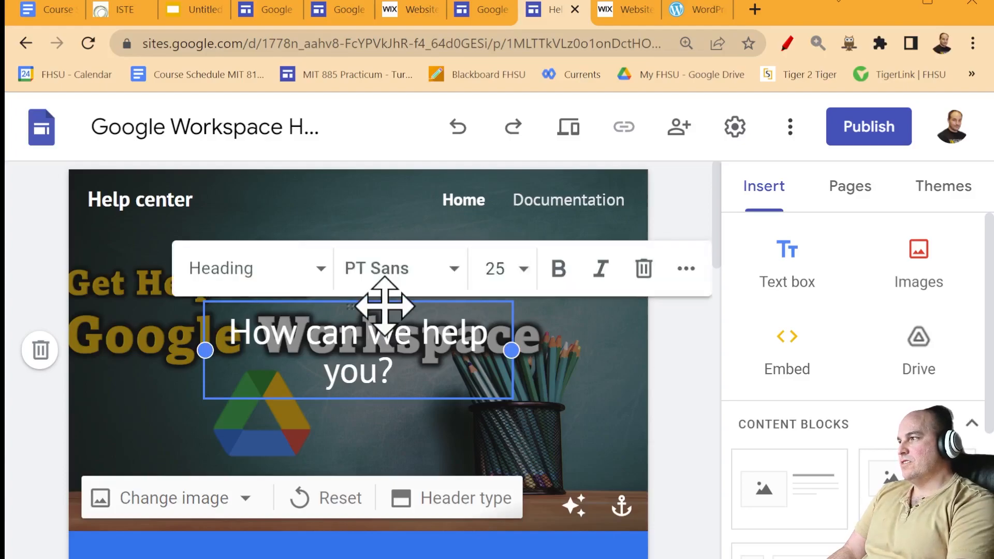
key(BackSpace)
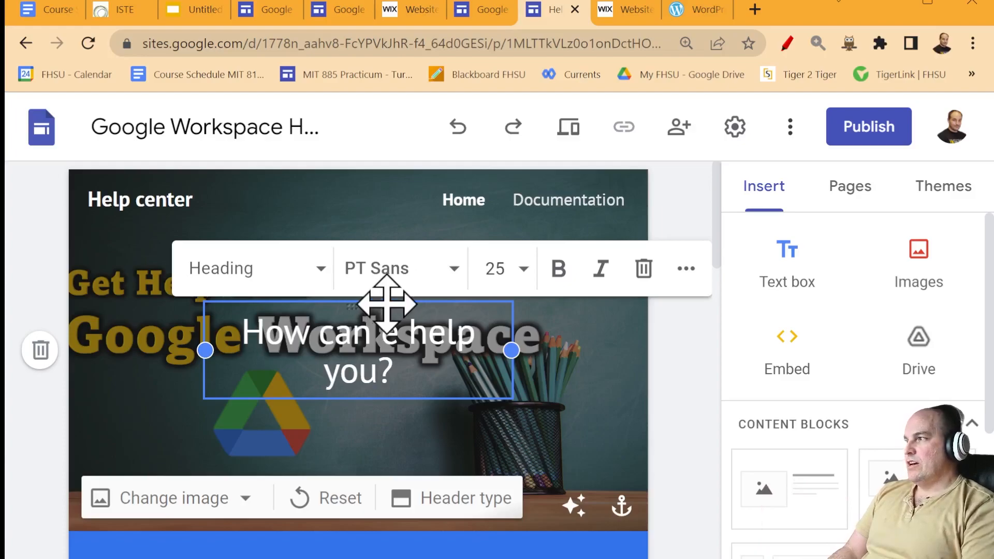
click(644, 269)
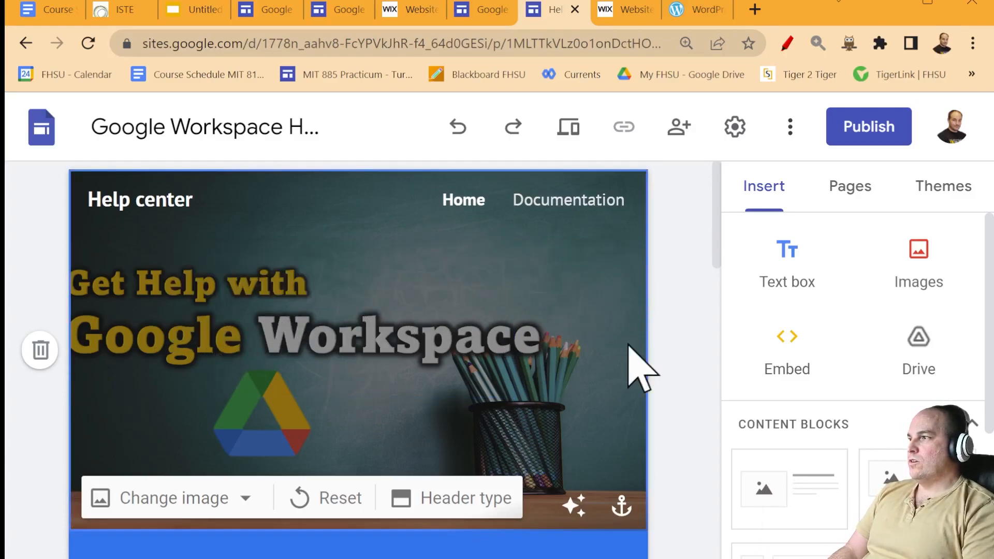
click(686, 347)
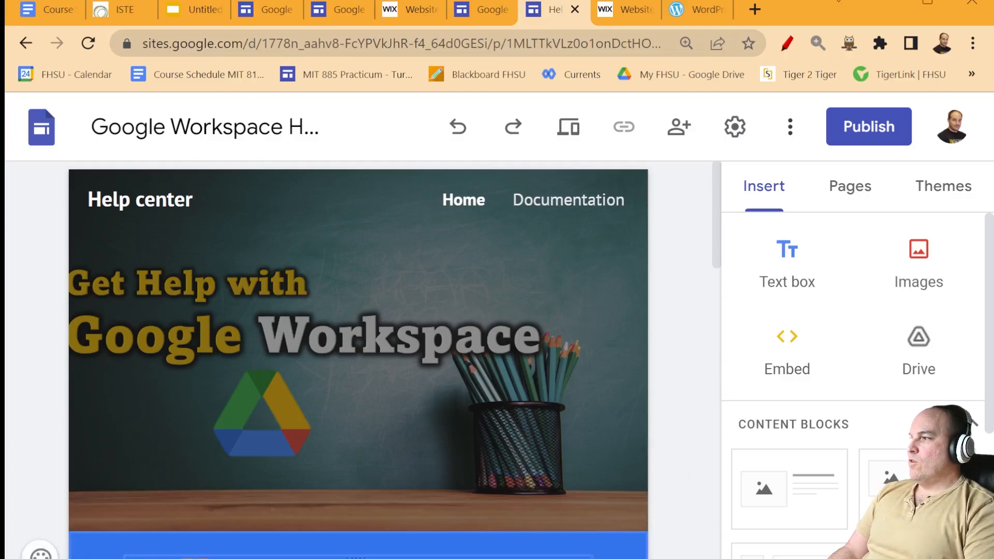
click(188, 558)
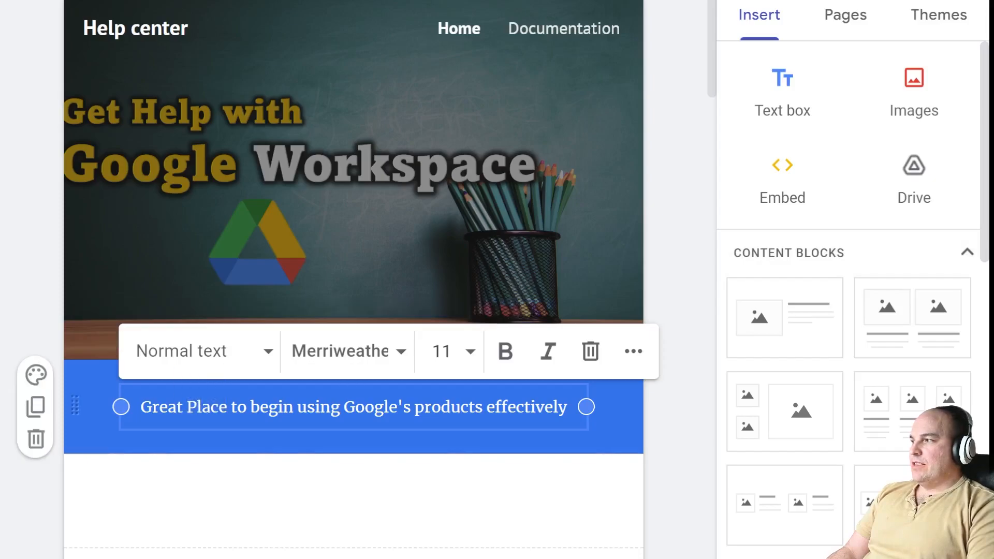
drag(141, 407, 566, 421)
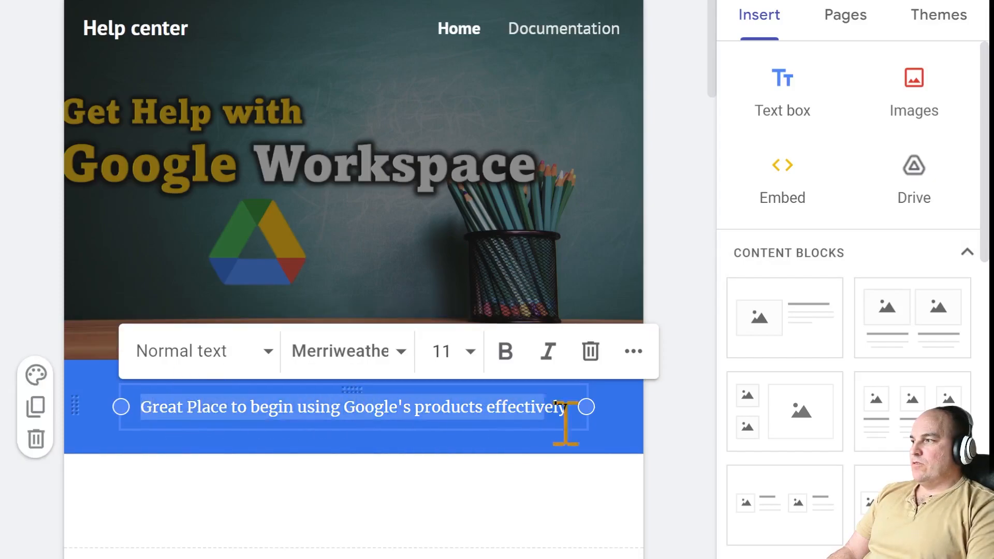
click(404, 355)
mouse_move(363, 492)
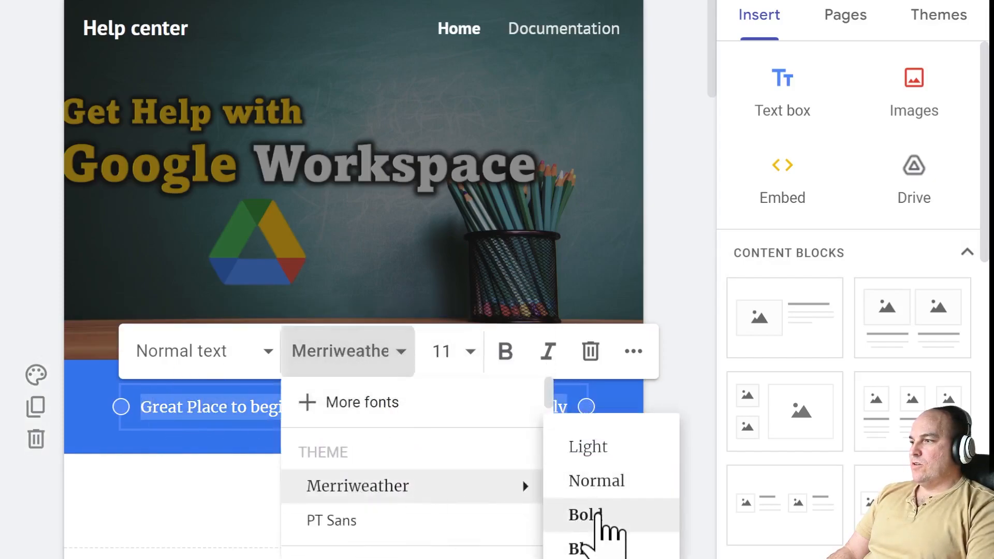
click(599, 518)
click(297, 409)
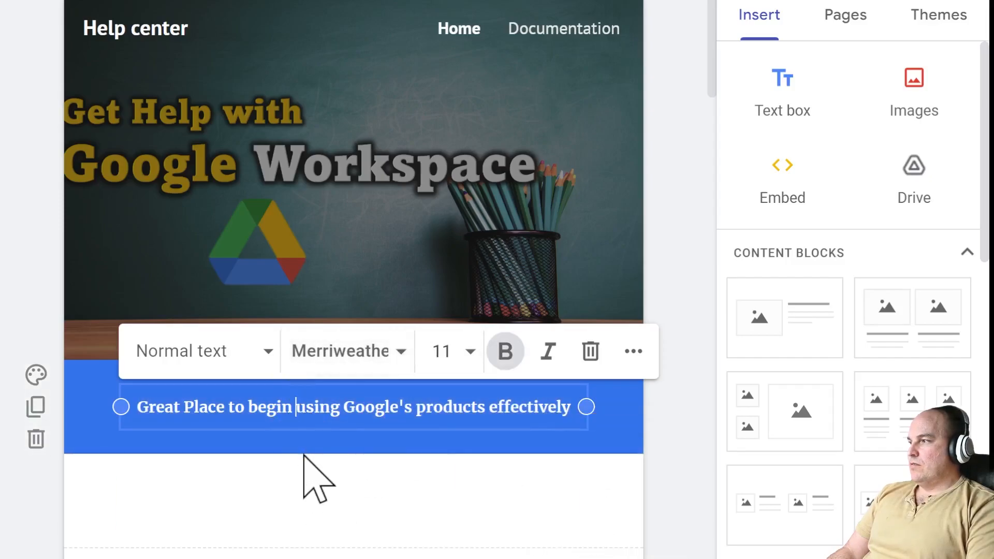
click(256, 360)
click(215, 461)
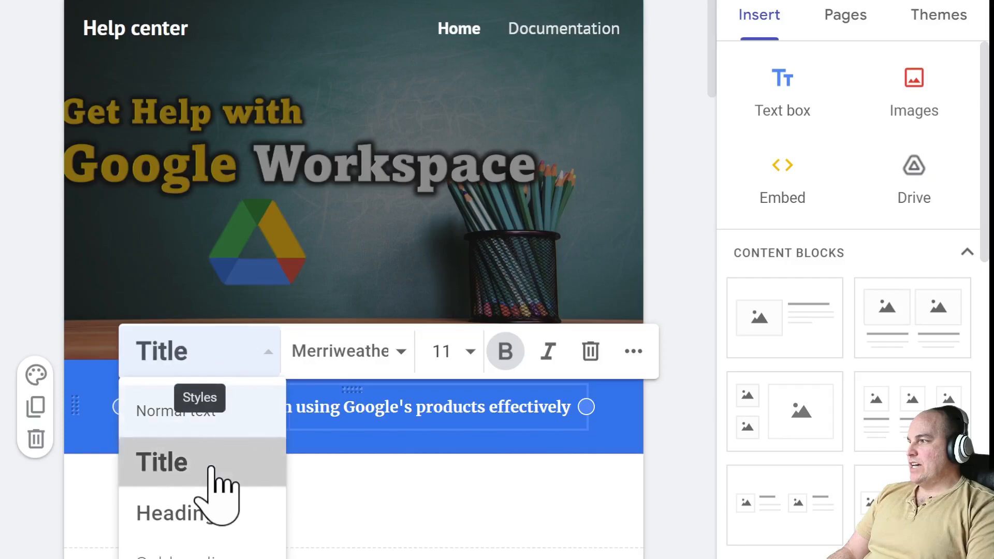
click(253, 373)
click(231, 414)
click(228, 373)
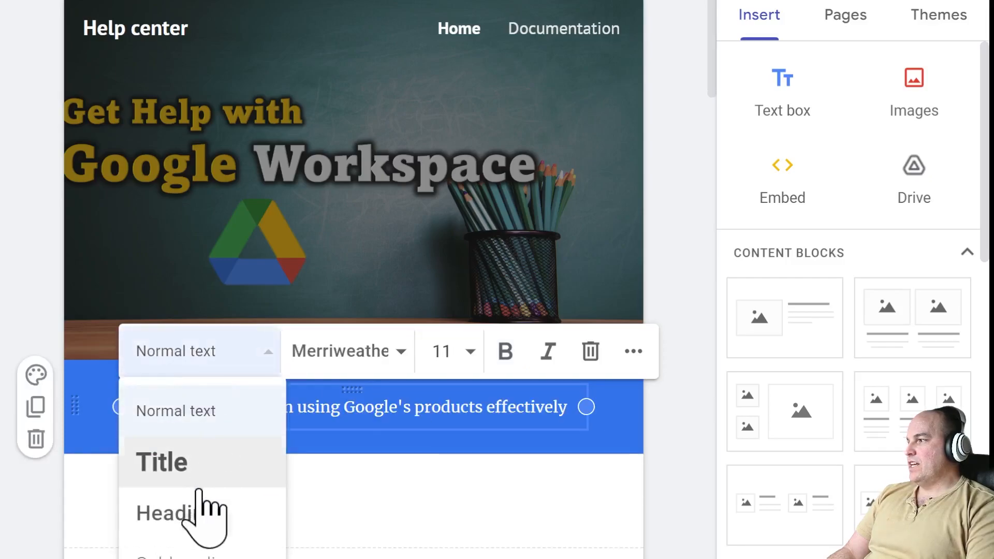
click(208, 508)
click(248, 362)
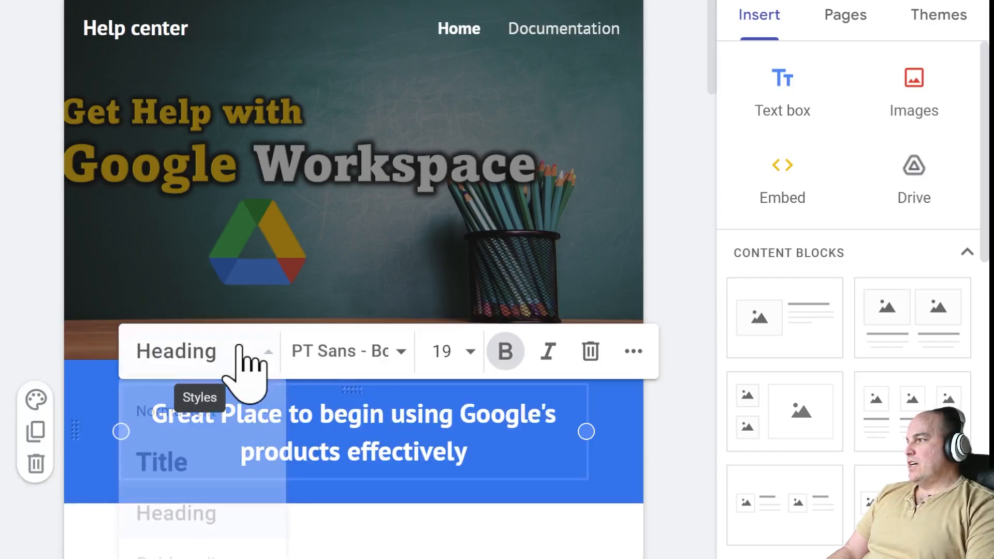
click(224, 414)
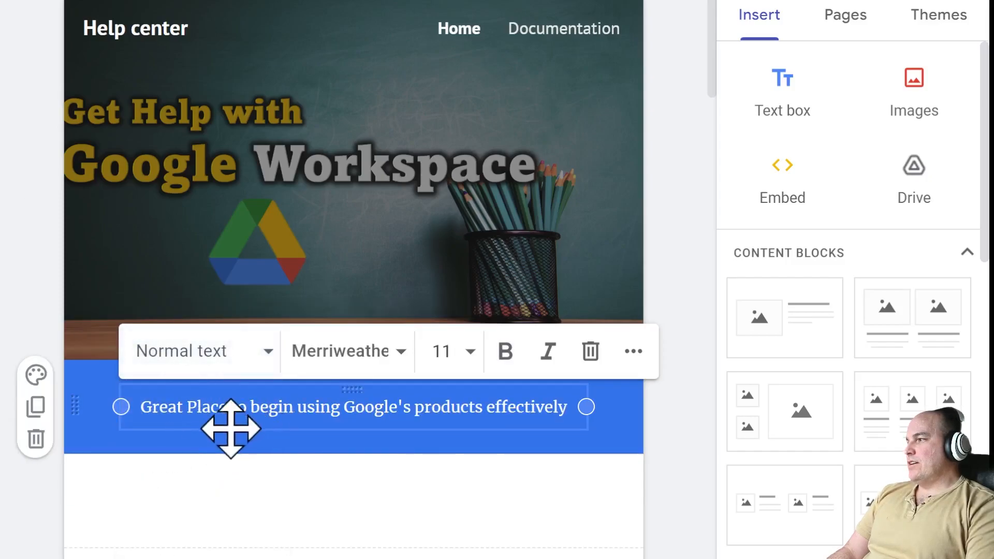
click(675, 413)
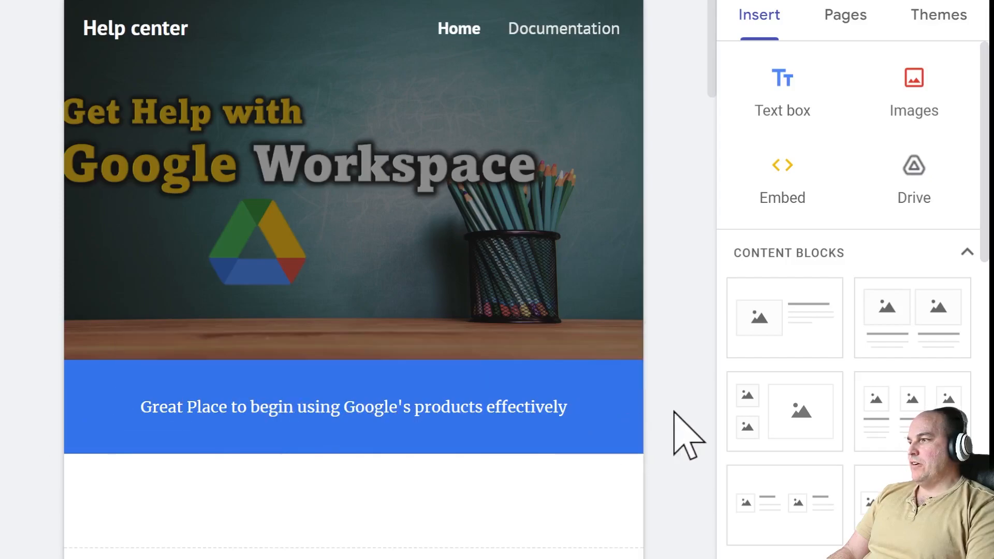
click(567, 402)
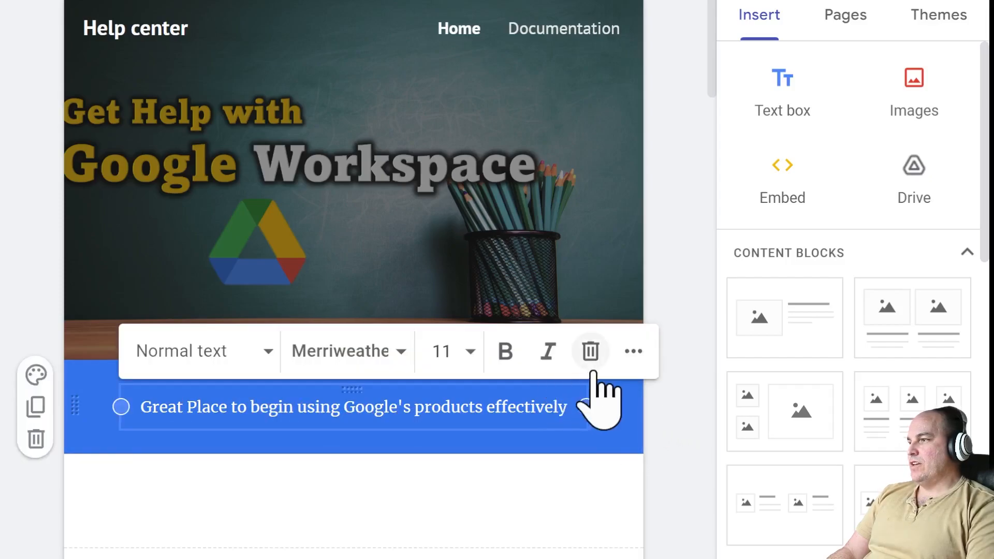
click(617, 451)
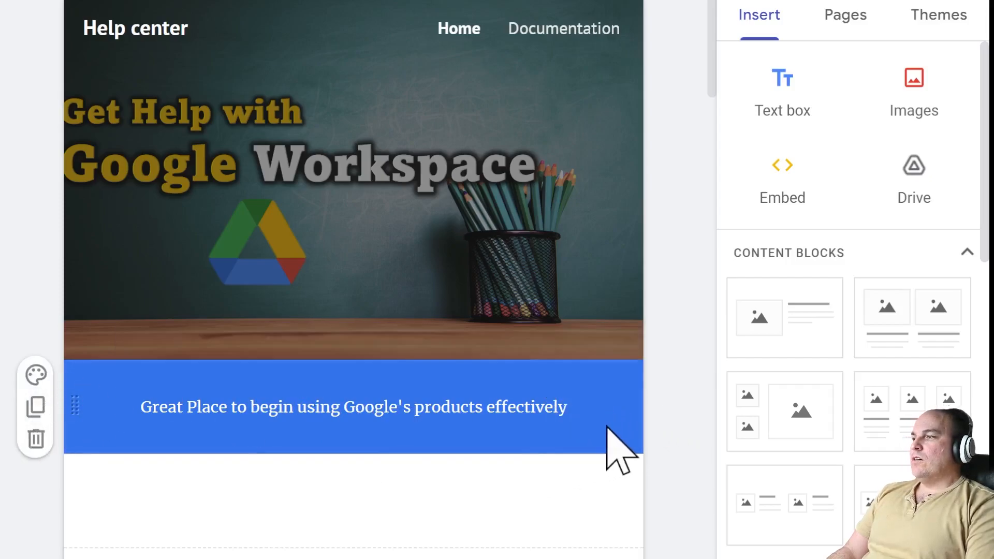
scroll(613, 440, down, 2)
scroll(611, 425, down, 3)
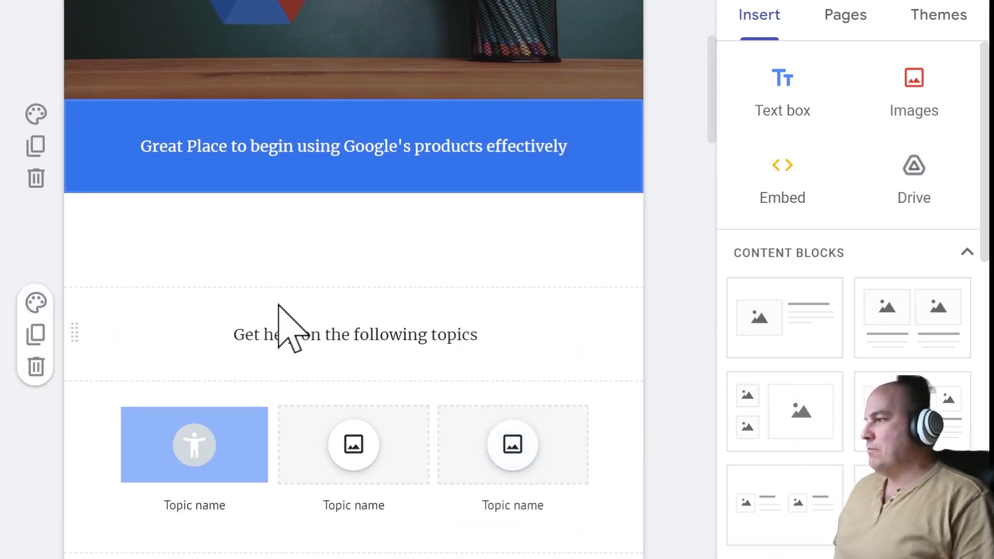
scroll(204, 404, down, 3)
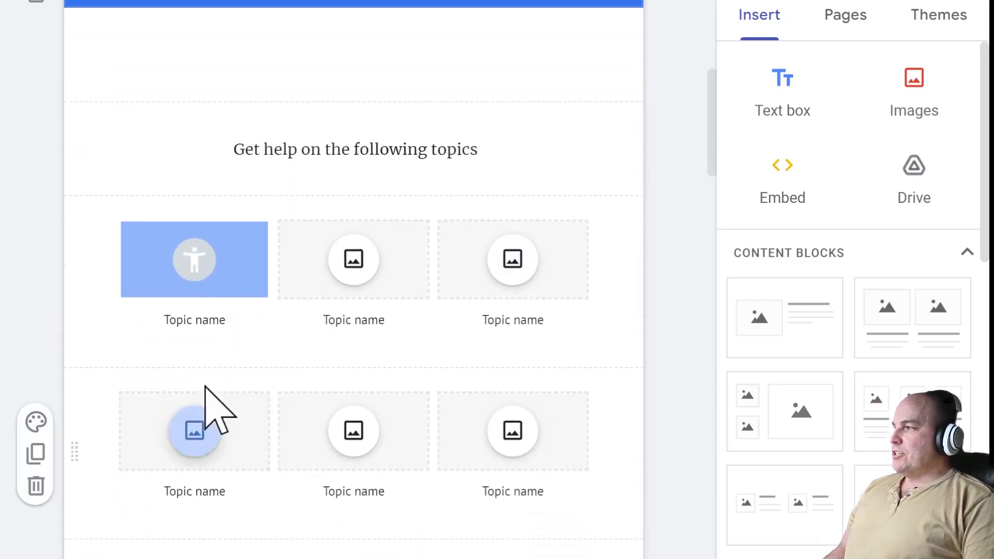
- Caption the first tile row Google Docs, Google Slides and Google Sheets
click(190, 321)
triple_click(173, 321)
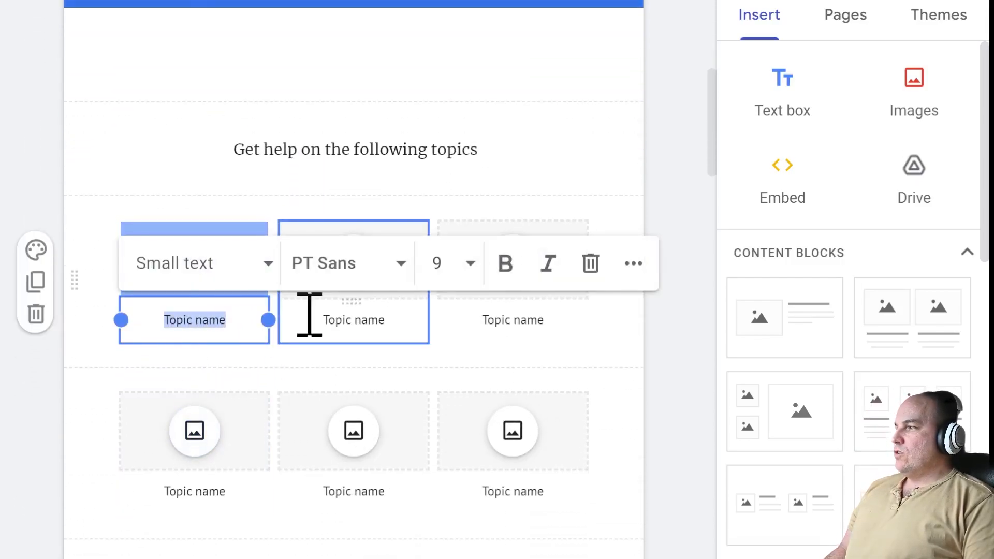
text(G)
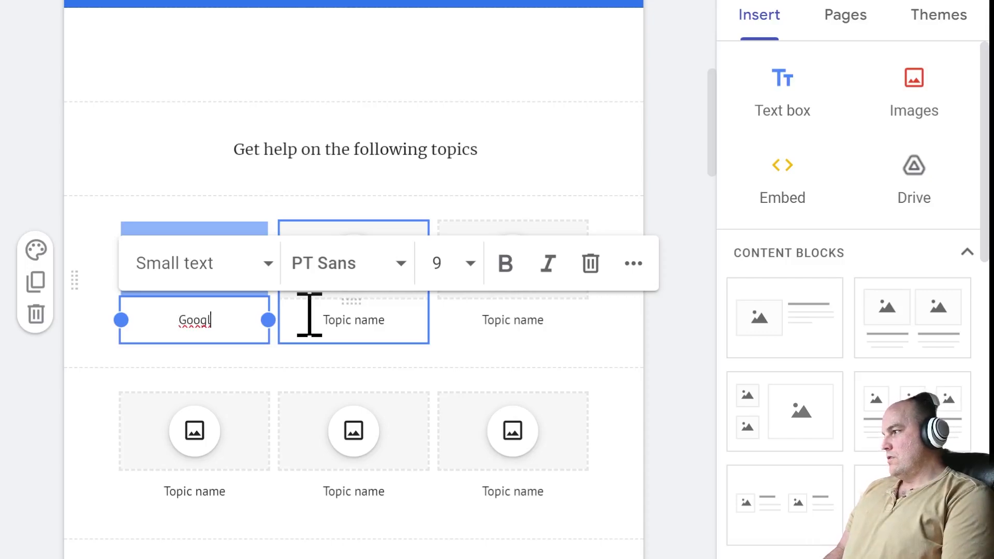
text(oogle Docs)
click(362, 321)
triple_click(322, 321)
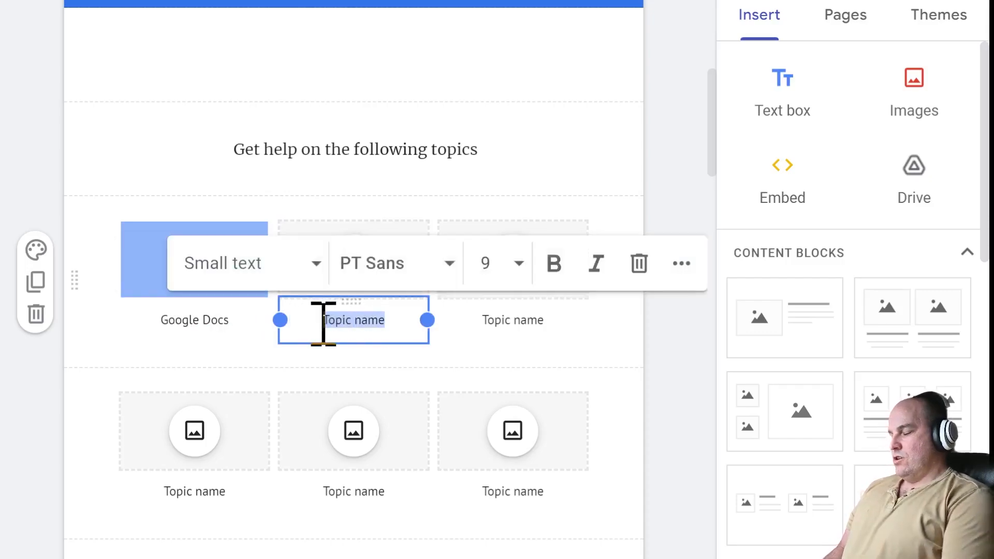
text(Goodle Slides)
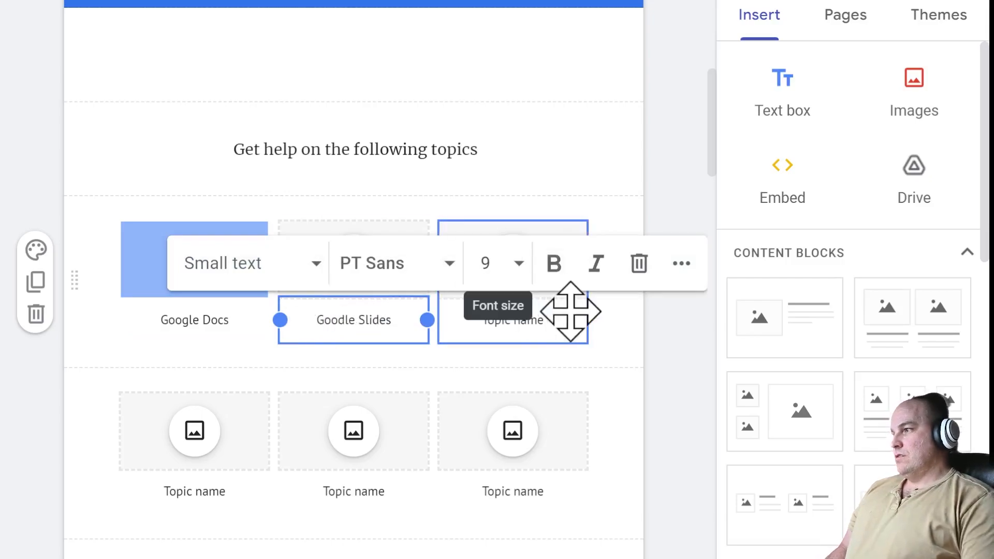
click(549, 321)
drag(544, 321, 471, 323)
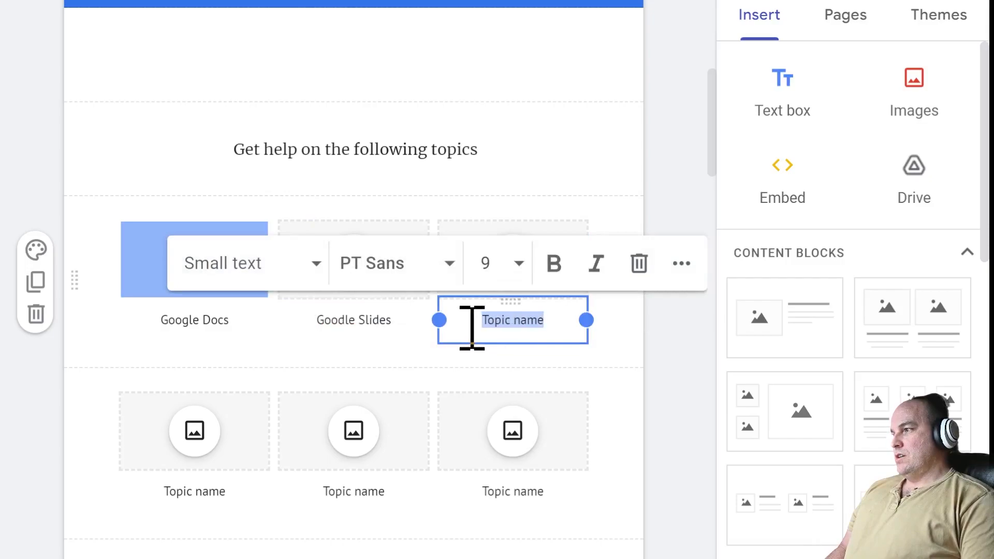
text(Google Sheets)
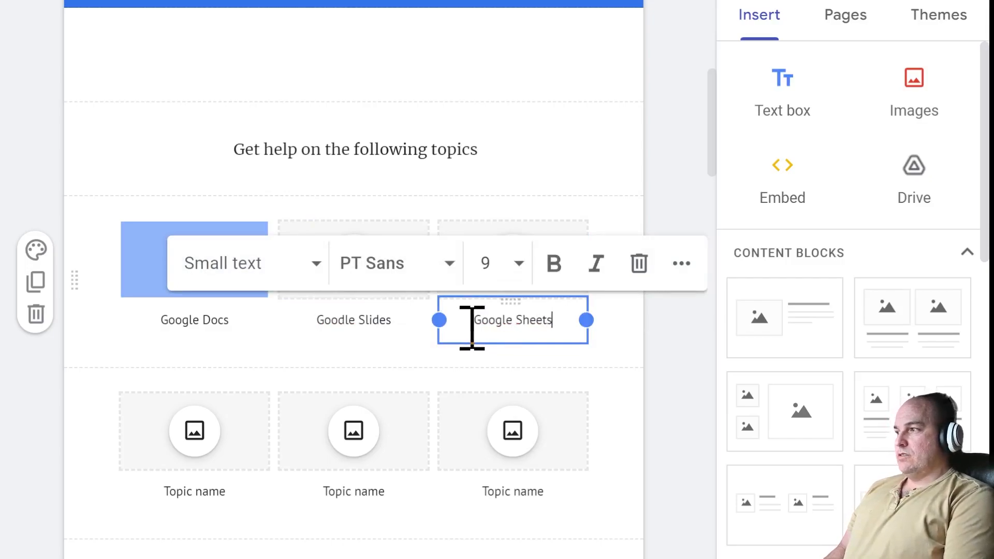
click(242, 345)
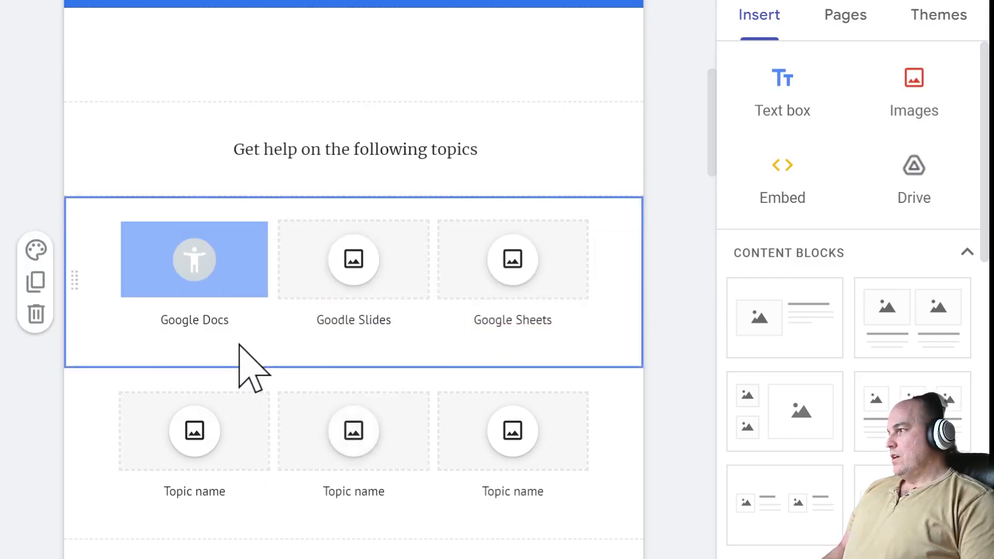
- Replace the lower tile row captions with Gmail, Calendar and Google Meet
click(202, 262)
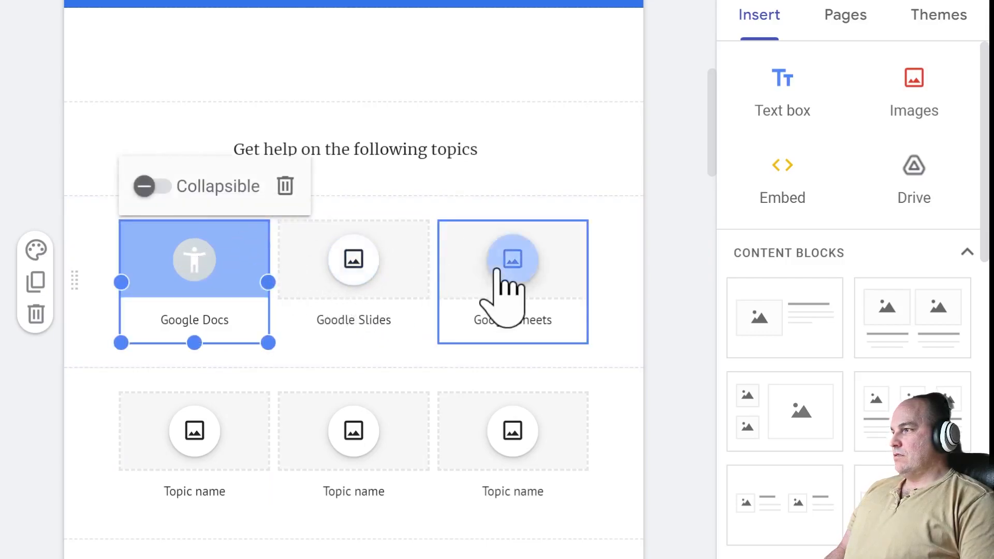
click(196, 434)
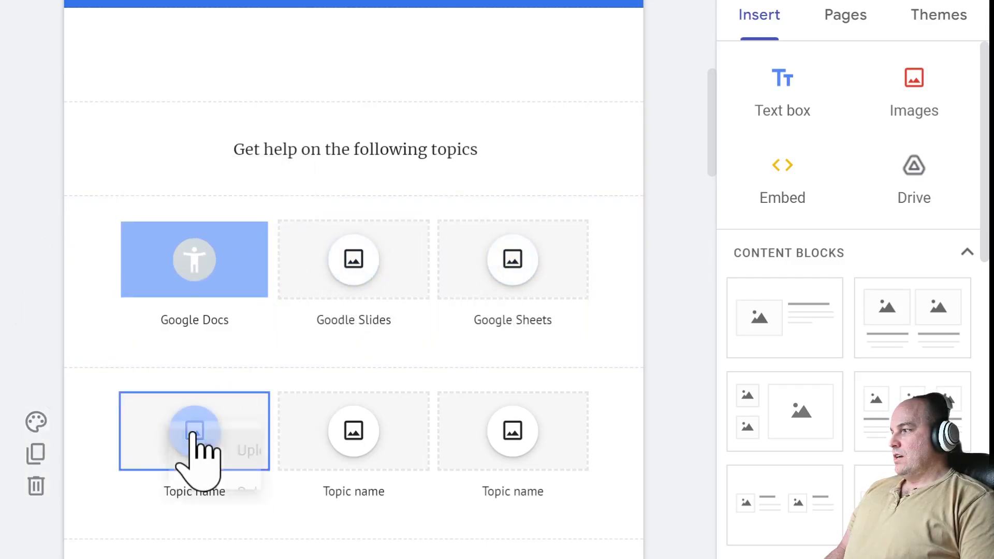
click(160, 486)
click(160, 486)
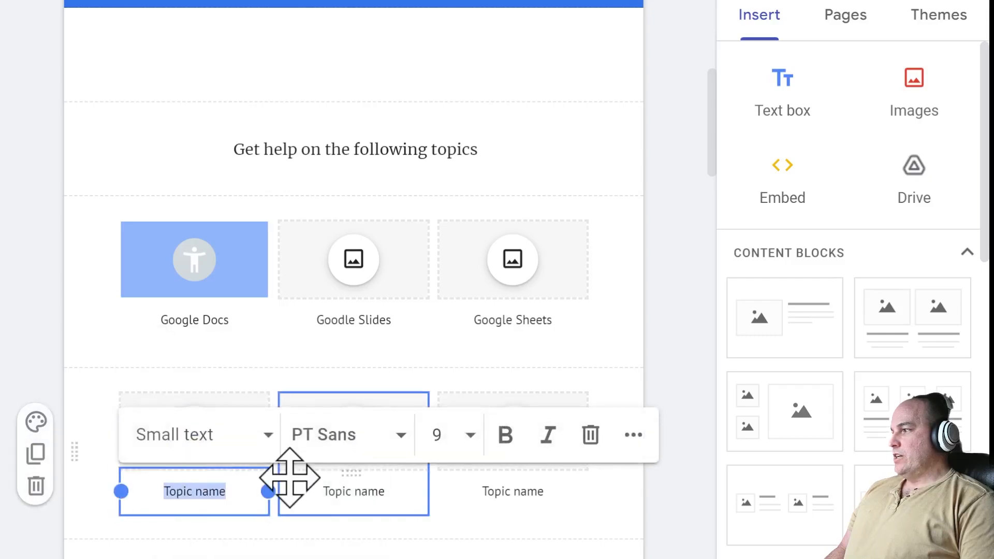
click(173, 488)
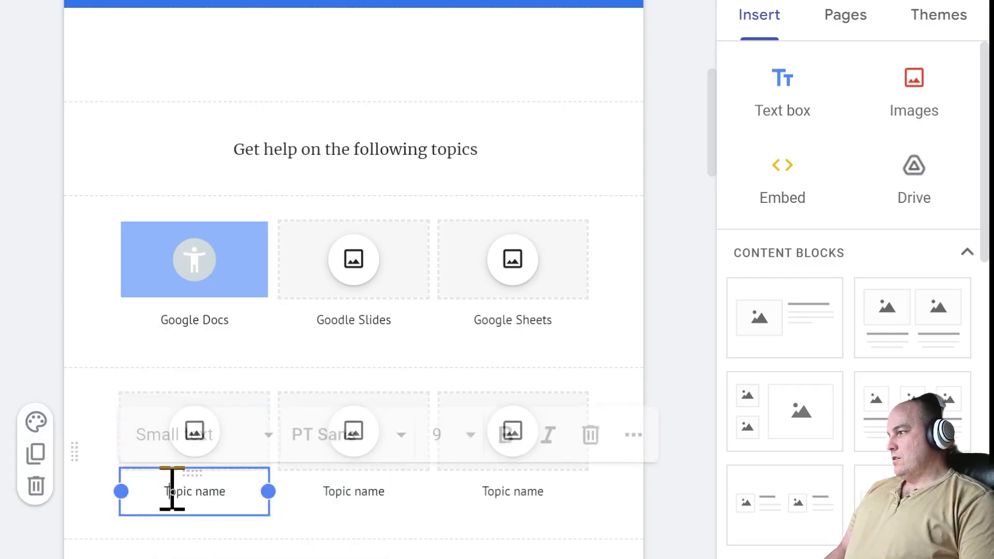
double_click(176, 491)
triple_click(228, 491)
text(T)
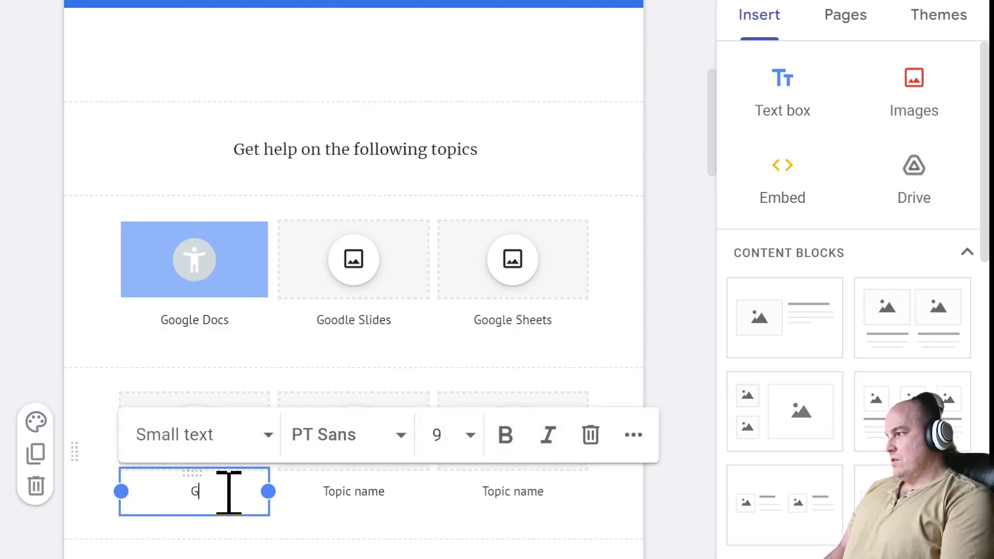
text(mail)
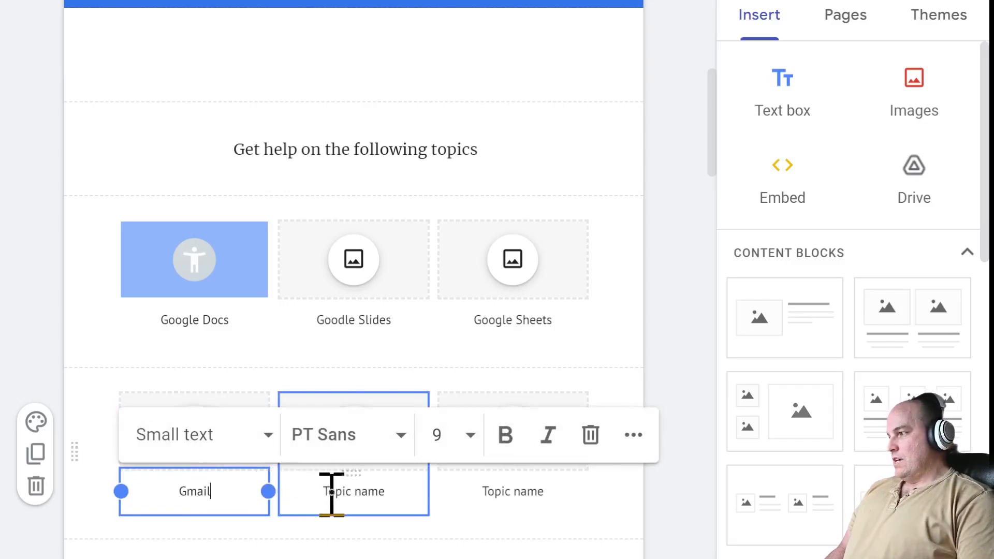
drag(328, 492, 395, 497)
key(BackSpace)
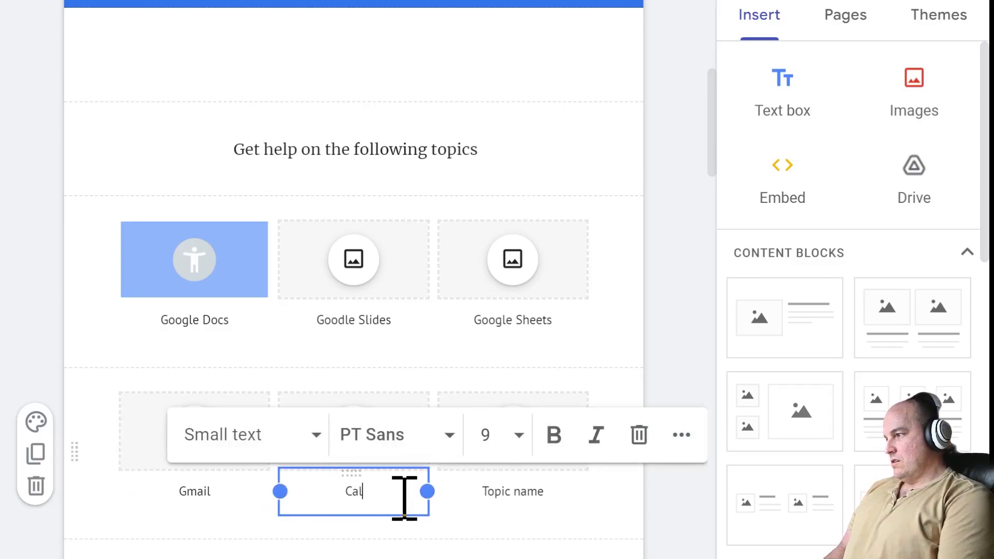
text(Calendar)
click(480, 492)
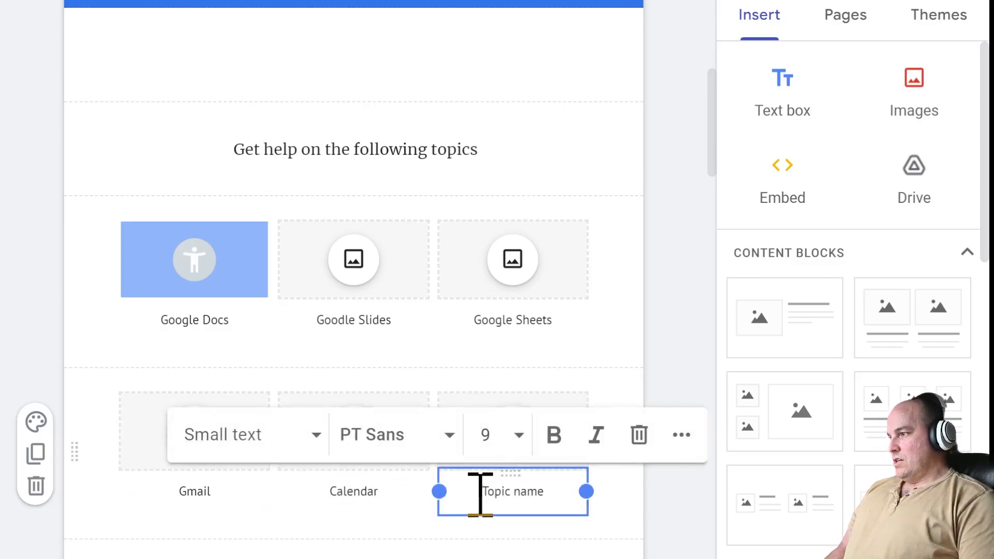
drag(480, 492, 553, 499)
text(G)
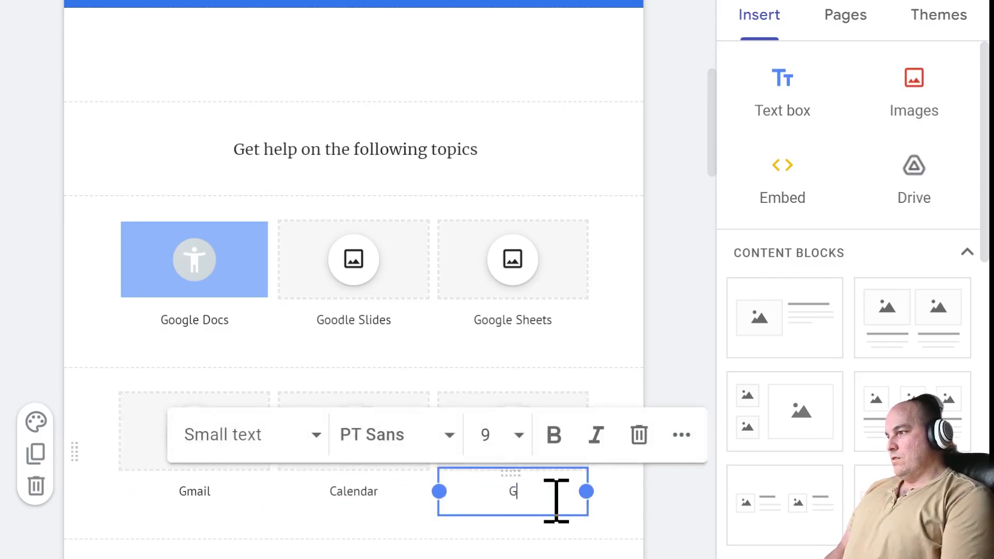
text(oogle Meet)
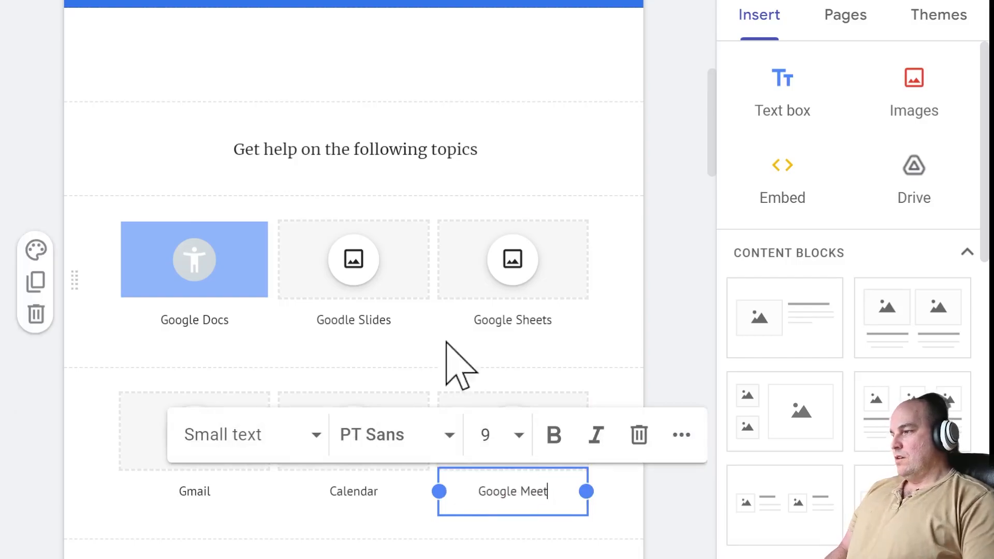
click(641, 366)
- Move the Docs, Slides and Sheets tile row below the Gmail, Calendar and Google Meet row
drag(70, 296, 39, 259)
scroll(289, 280, up, 10)
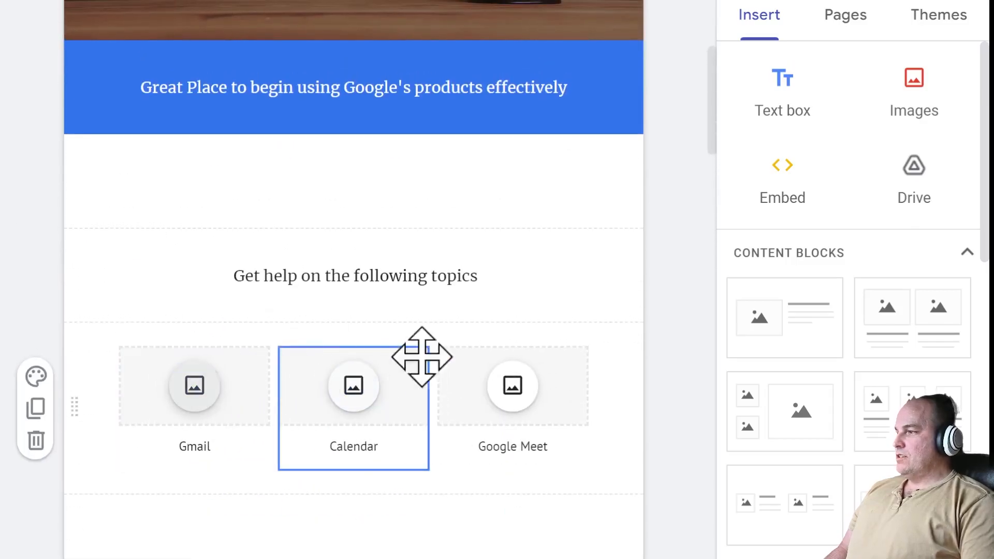
scroll(458, 351, down, 10)
scroll(455, 349, down, 15)
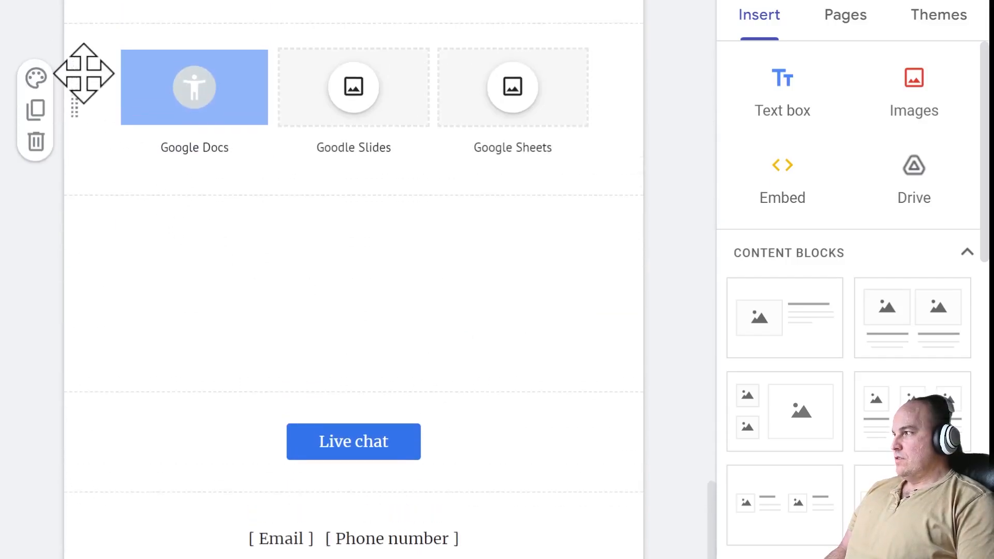
drag(78, 95, 92, 247)
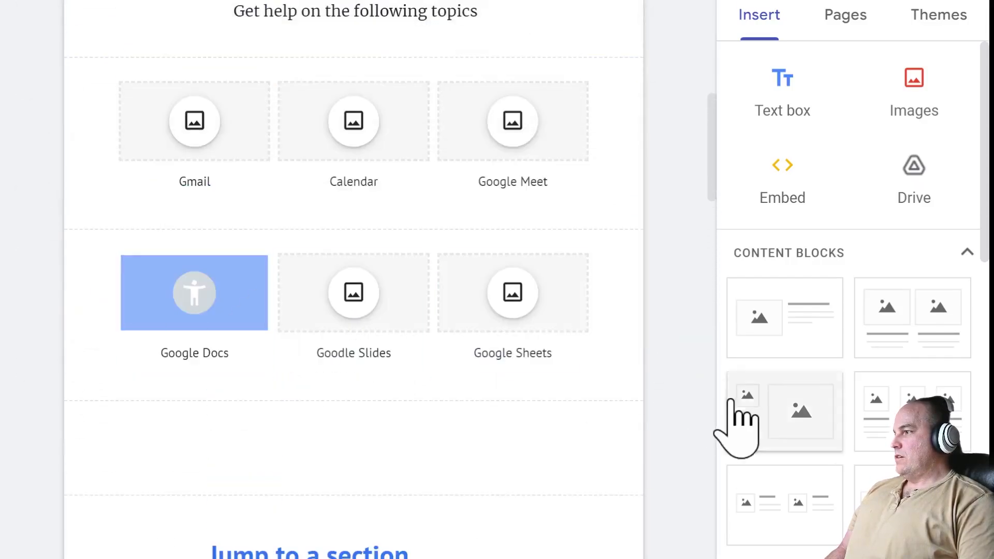
click(197, 120)
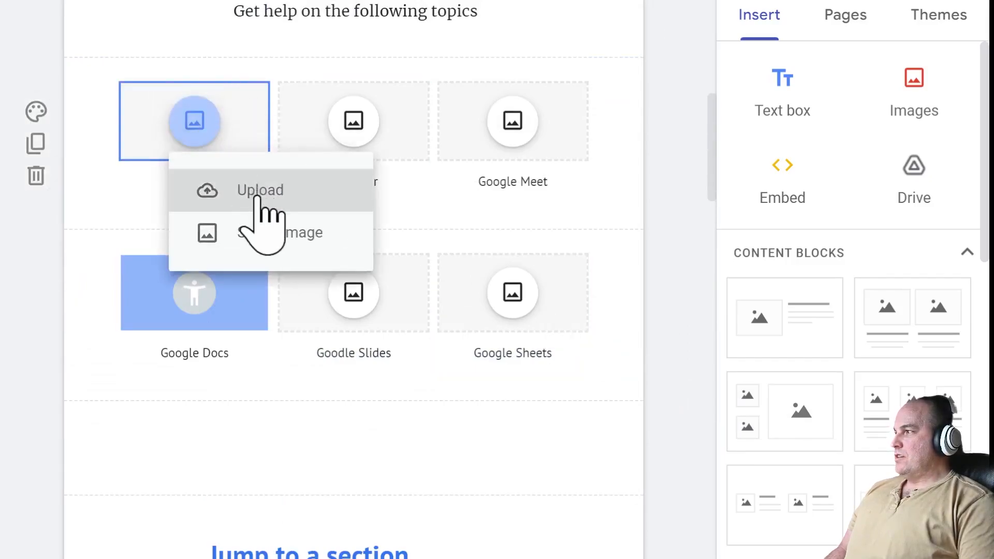
click(678, 188)
scroll(666, 253, down, 5)
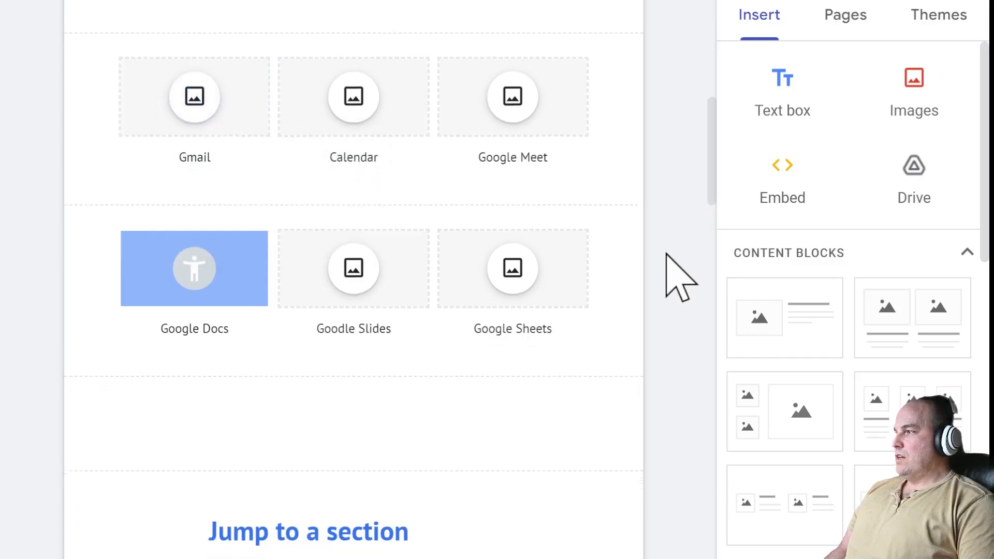
scroll(666, 254, down, 4)
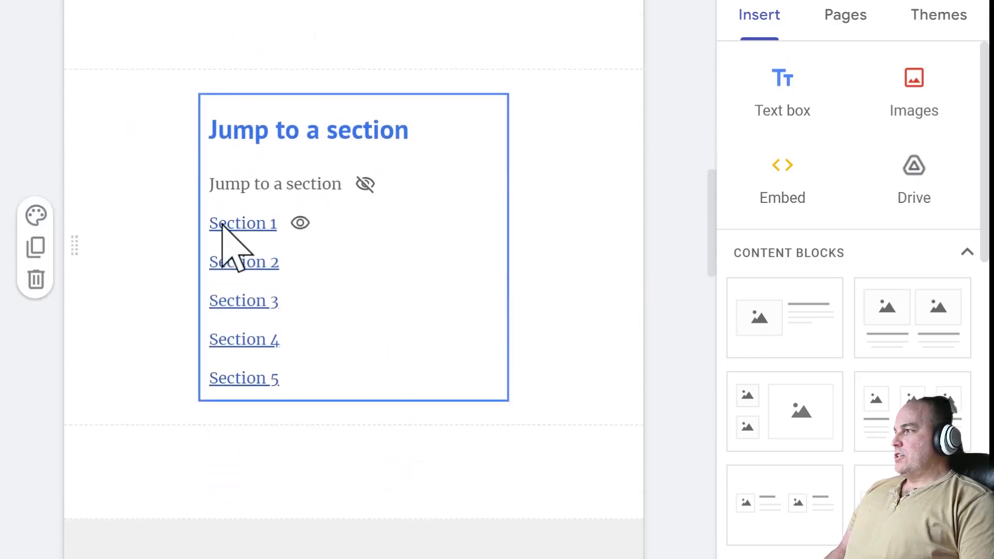
click(253, 229)
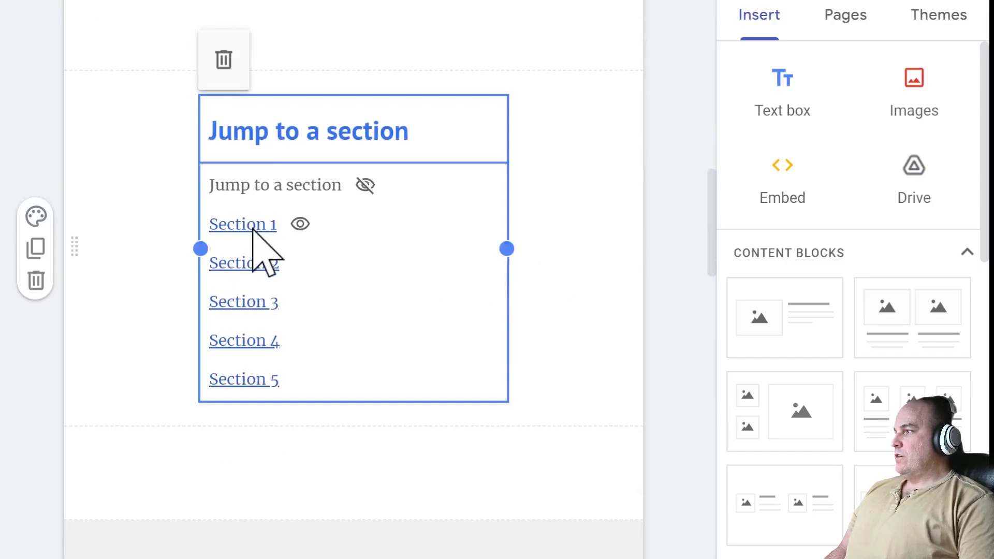
click(255, 228)
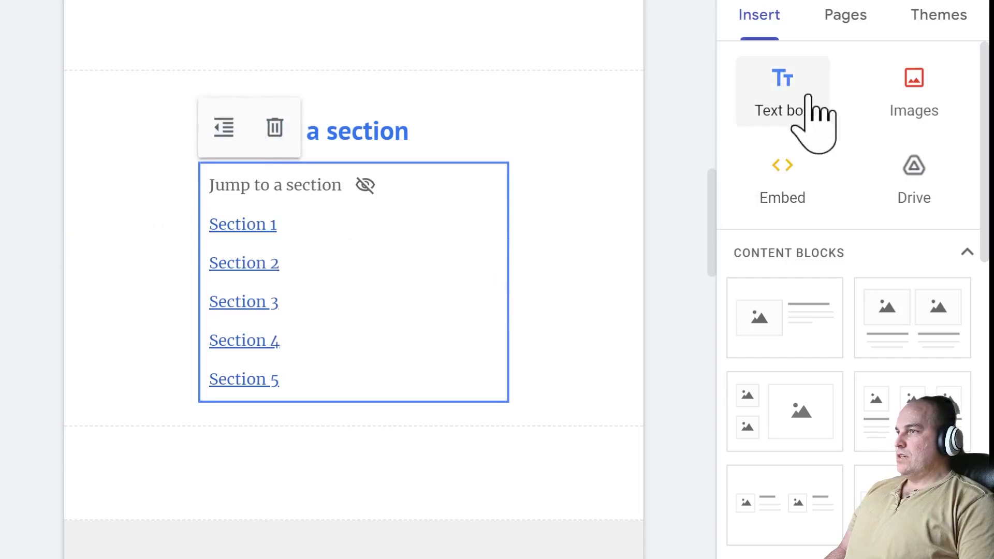
click(848, 25)
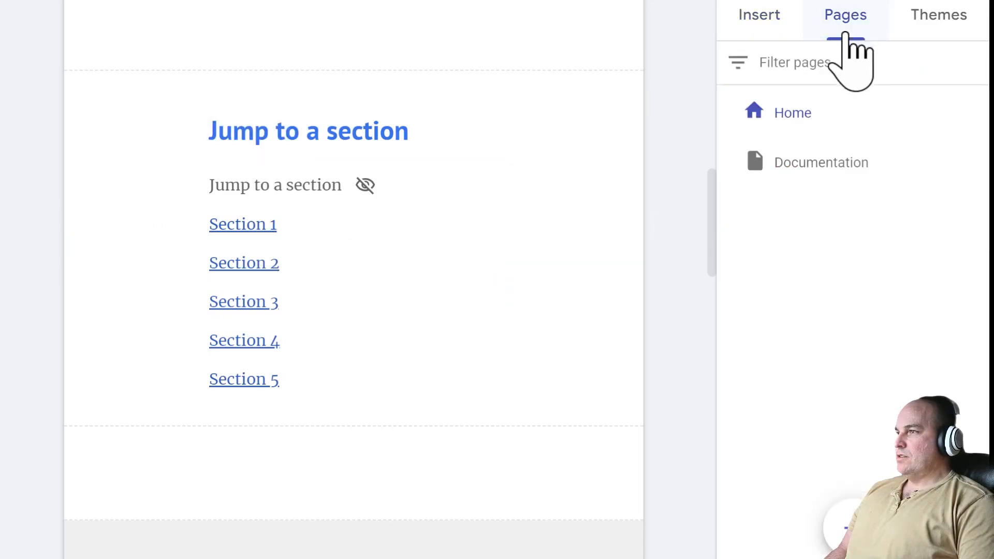
click(787, 122)
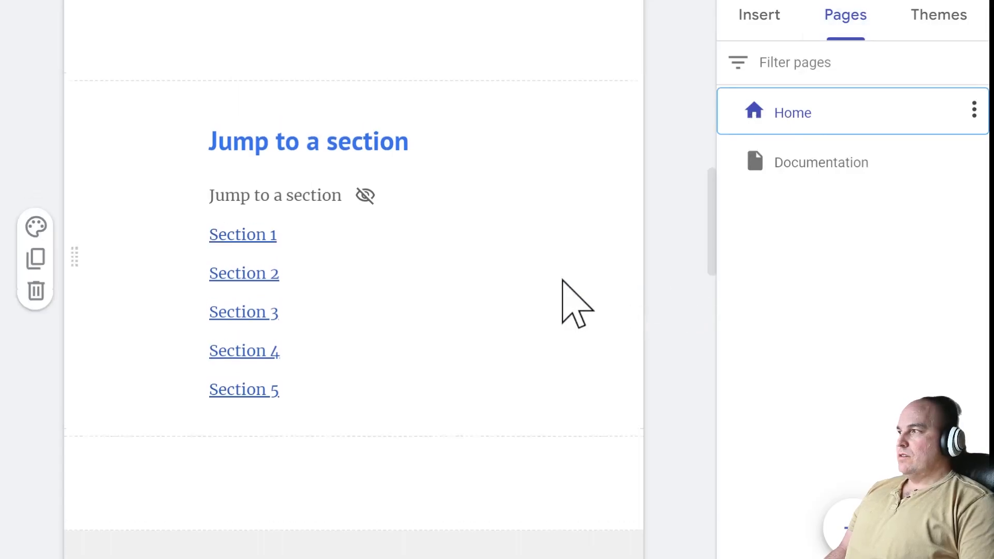
scroll(562, 283, up, 12)
scroll(563, 290, up, 5)
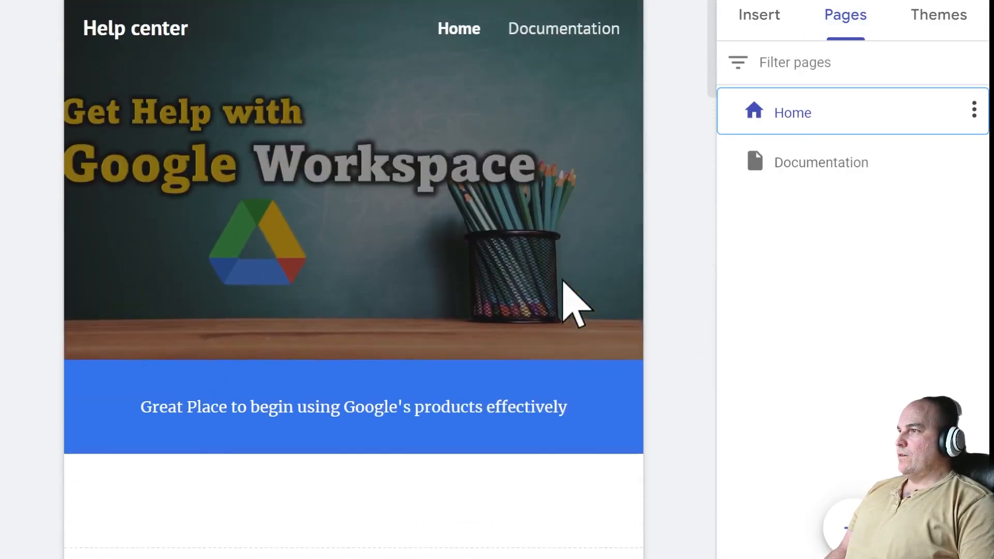
click(785, 31)
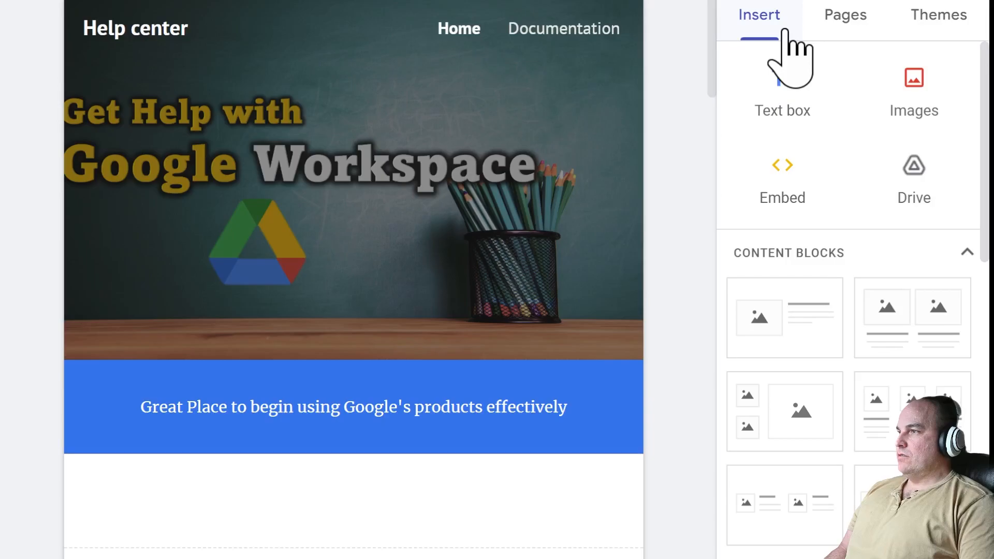
- Remove a stray text section and upload the How to Use: Google Drive thumbnail image
click(788, 117)
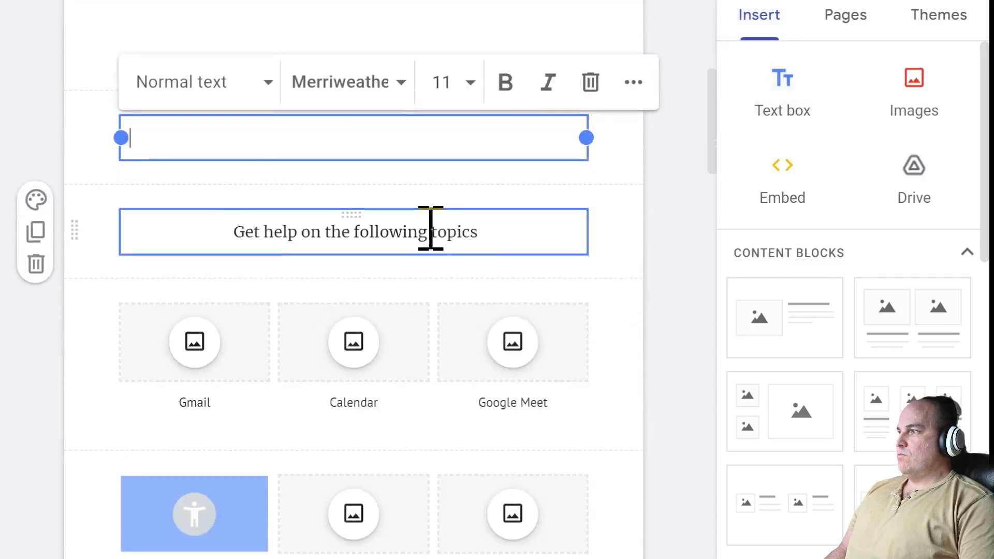
text(sdfasdf)
click(36, 154)
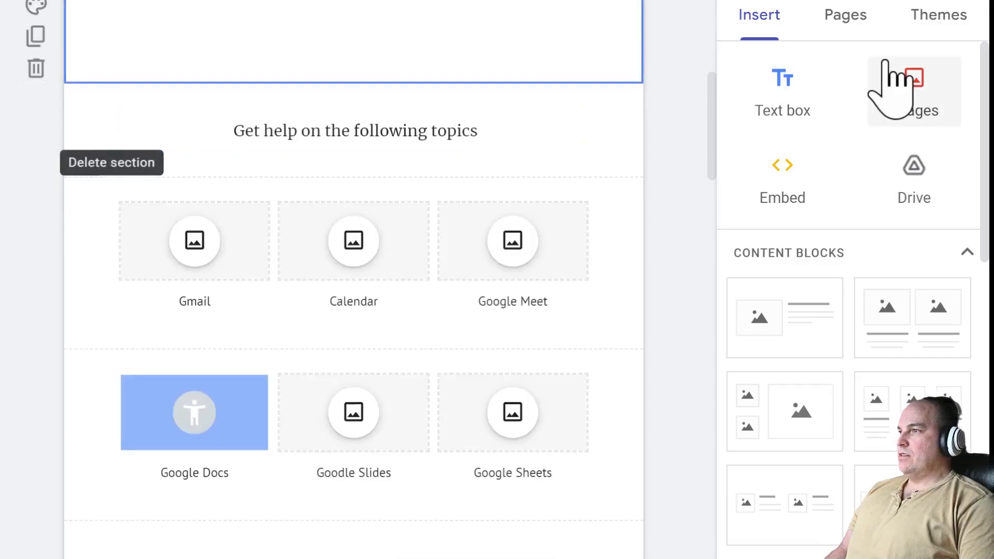
click(909, 108)
click(907, 161)
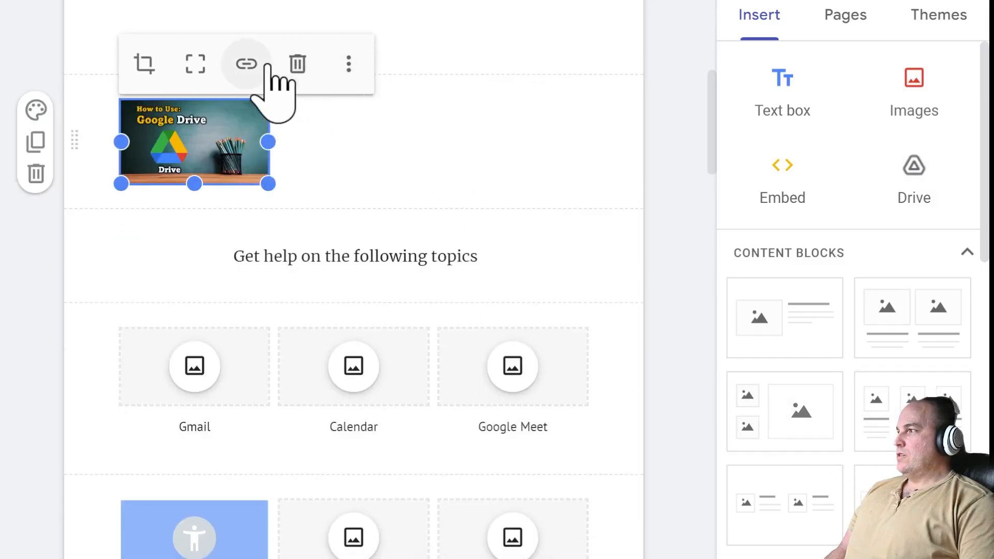
click(252, 65)
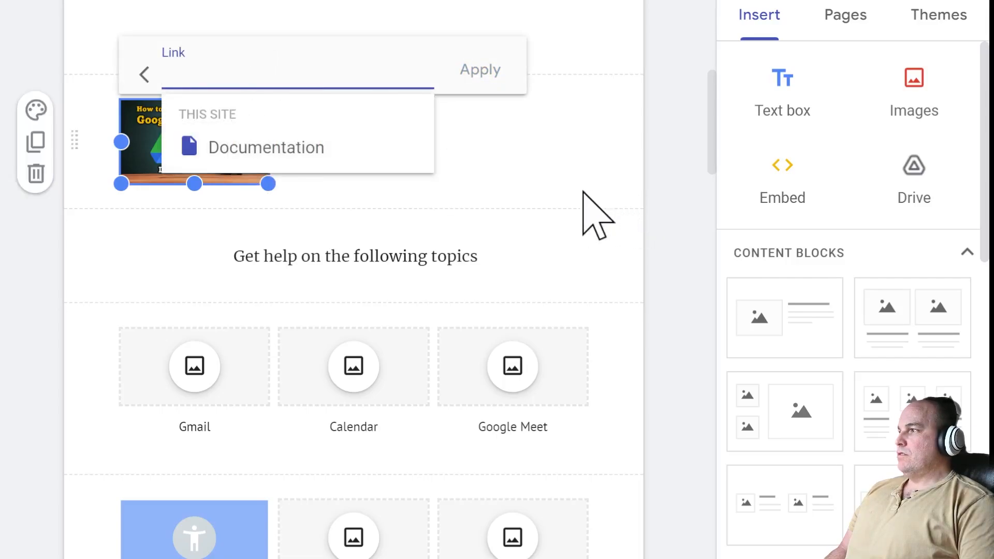
- Go to YouTube in a new browser tab
key(ctrl+t)
text(you)
key(Return)
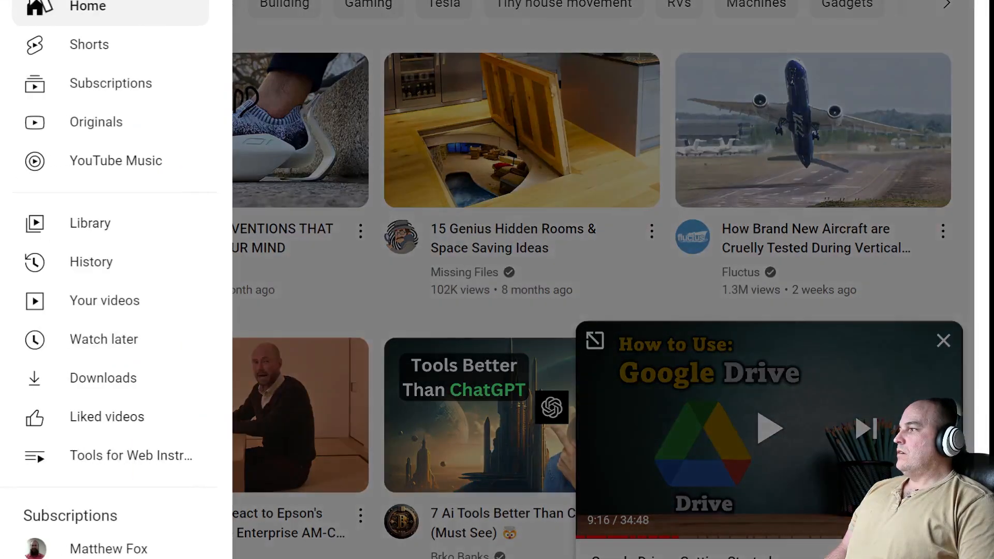
- Open the details of the Google Drive - Getting Started video from Your videos
click(104, 303)
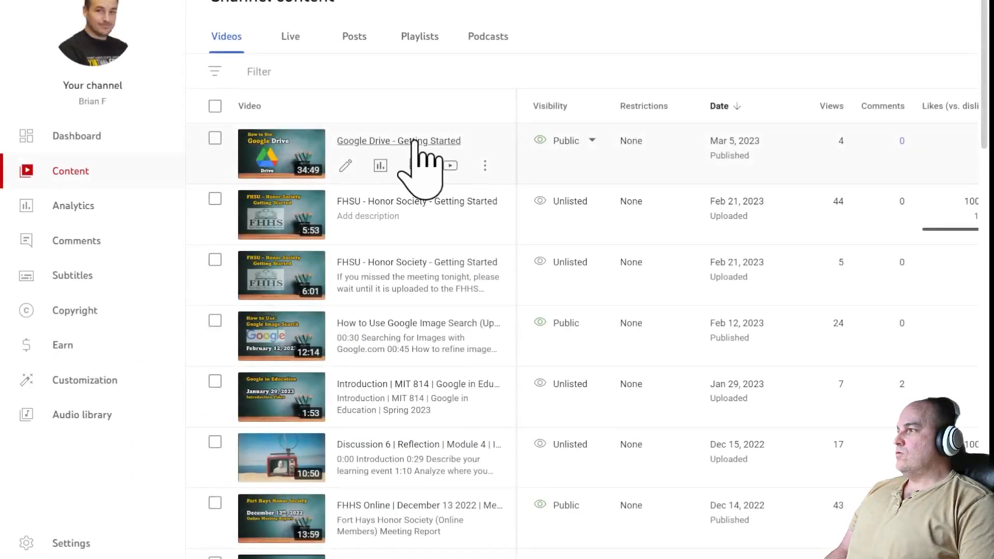
click(346, 165)
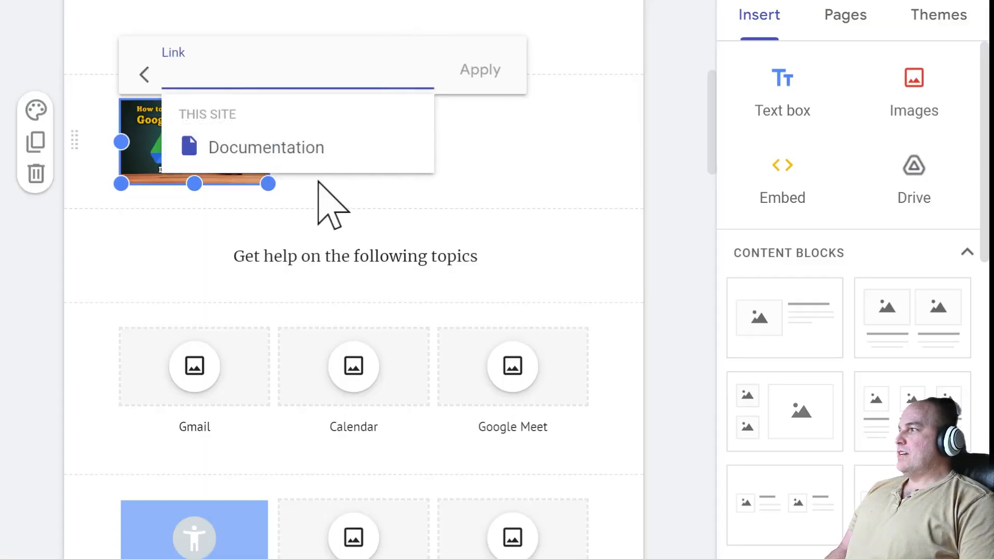
- Link the Google Drive thumbnail to its youtu.be video address
text(https://youtu.be/RyGVH-rbyM8)
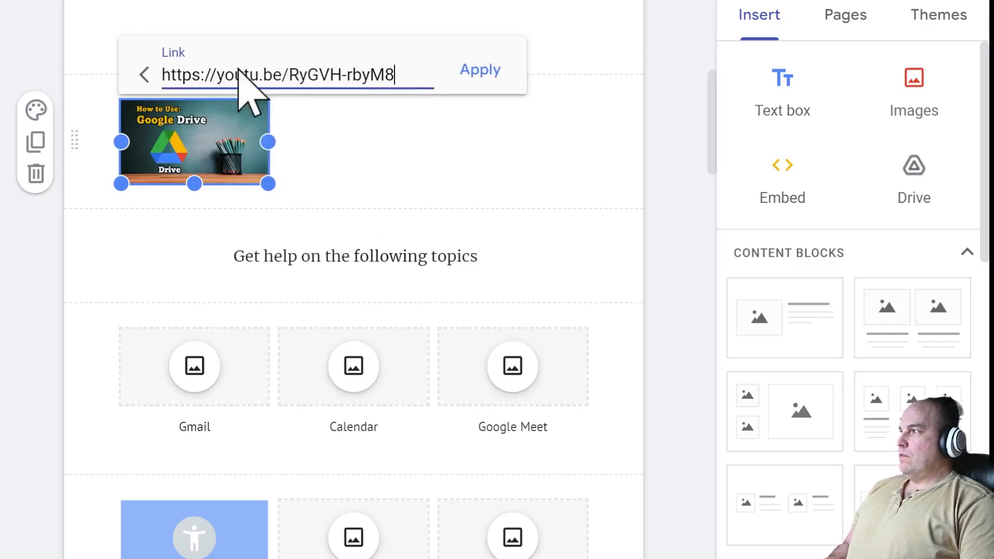
click(490, 71)
click(448, 137)
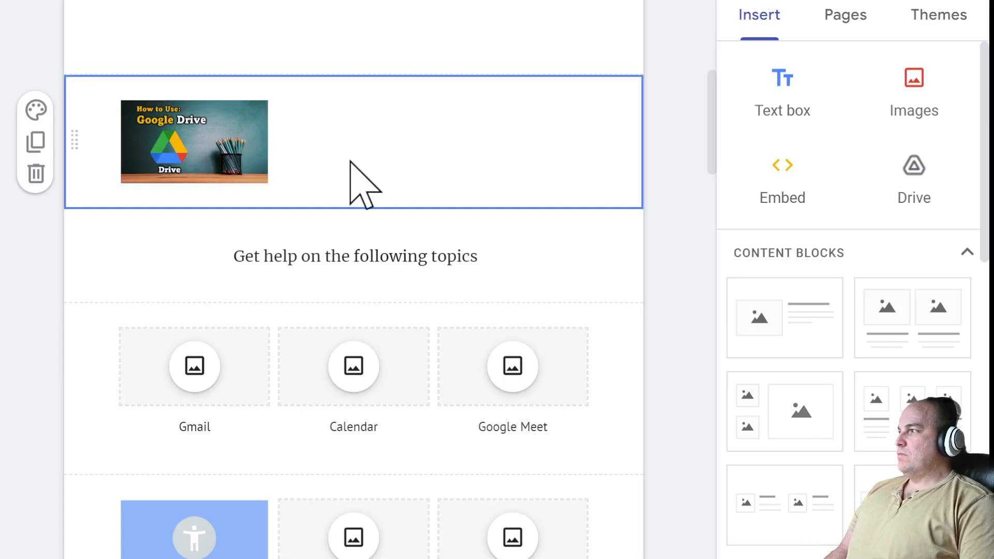
click(205, 164)
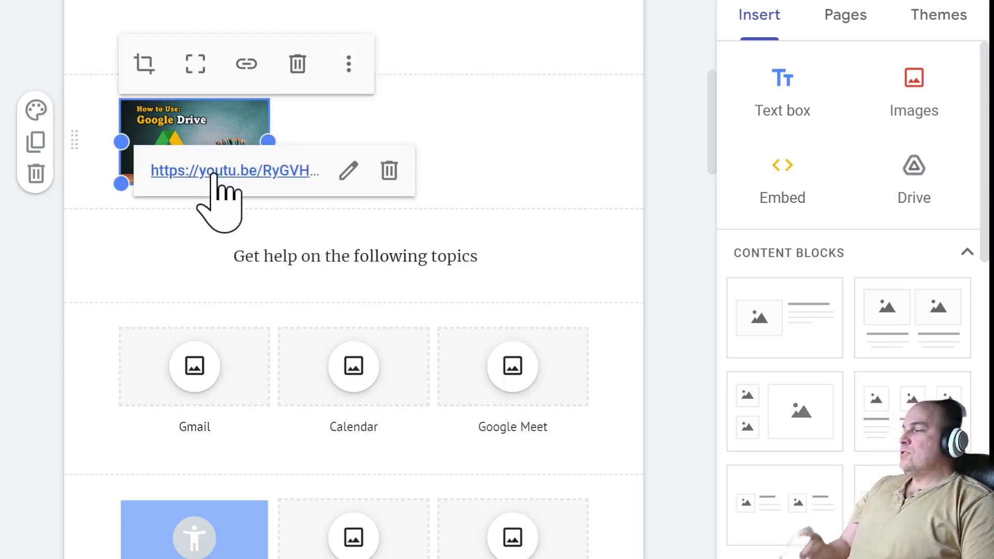
click(665, 176)
- Upload the How to Use: Google Image Search thumbnail and place it beside the Drive thumbnail
click(538, 151)
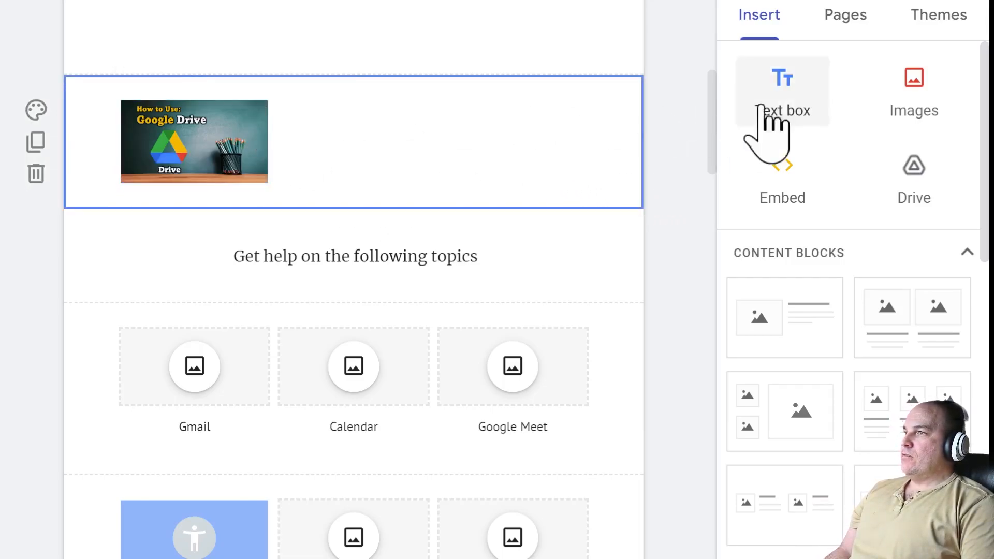
click(908, 106)
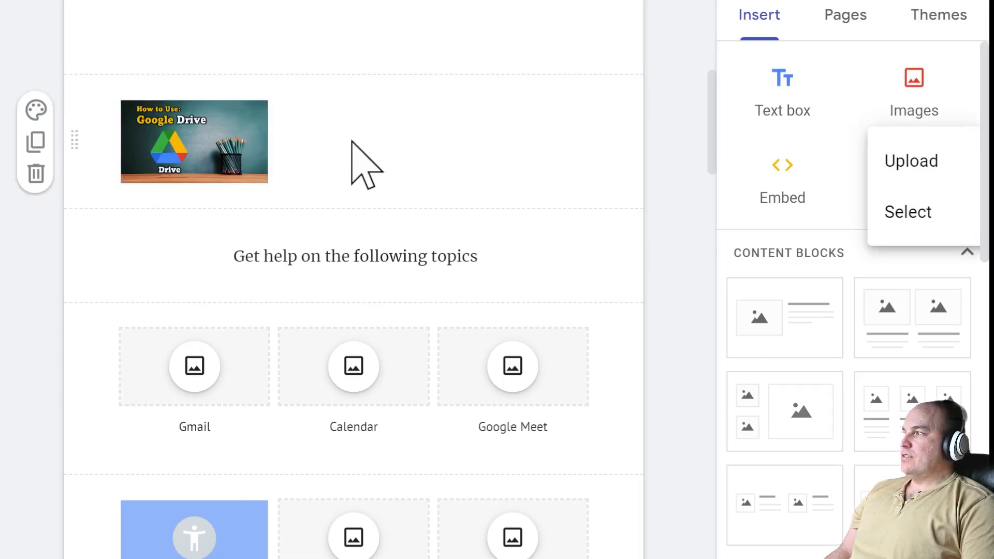
click(356, 166)
click(906, 86)
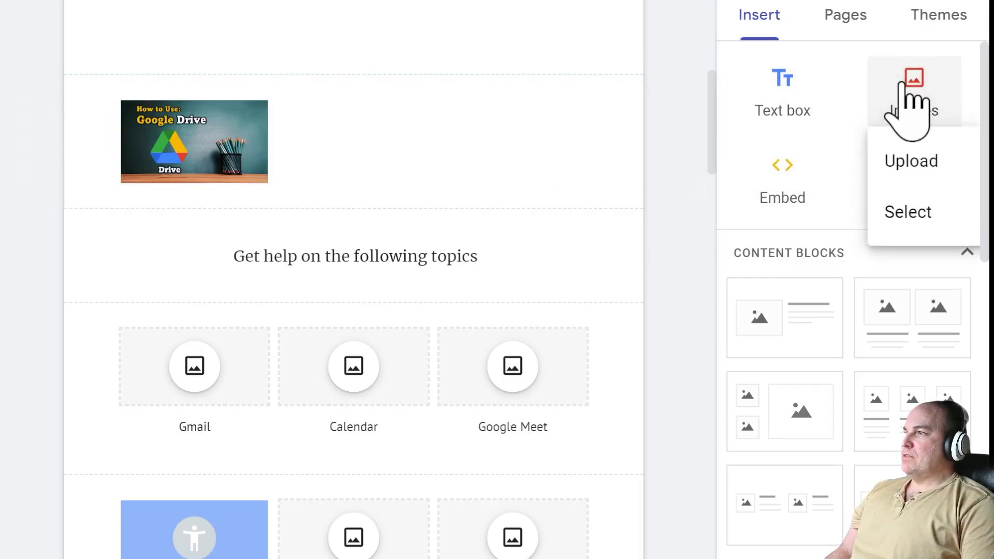
click(908, 164)
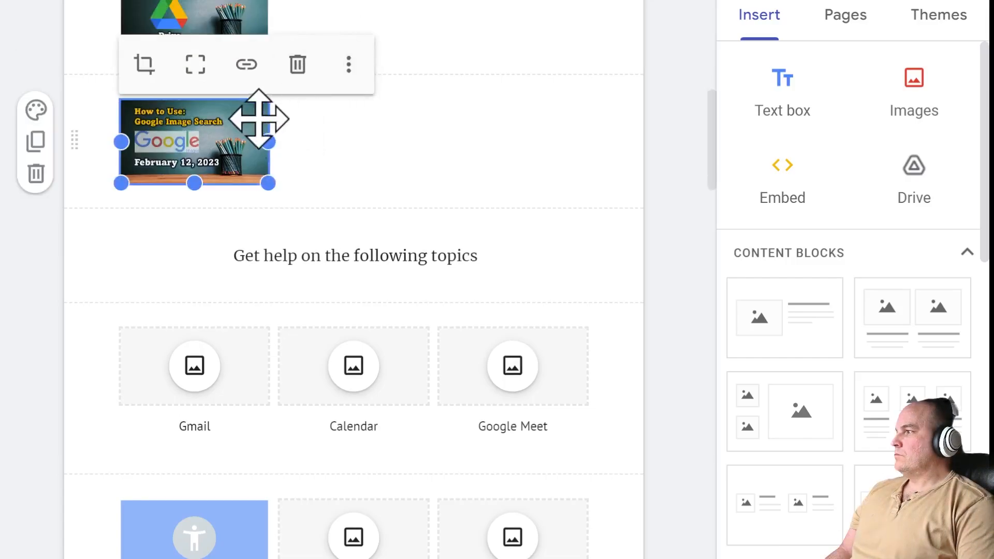
drag(204, 148, 389, 84)
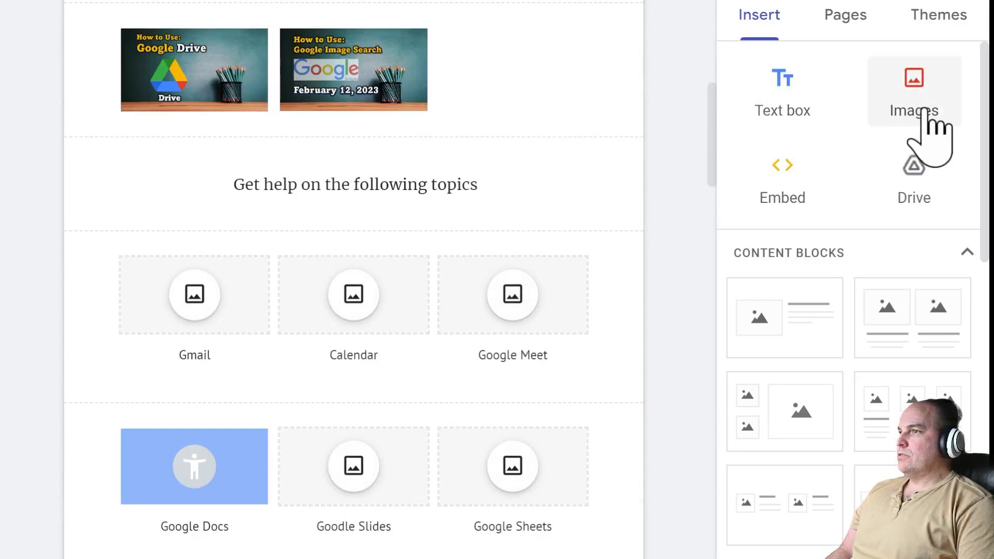
click(353, 70)
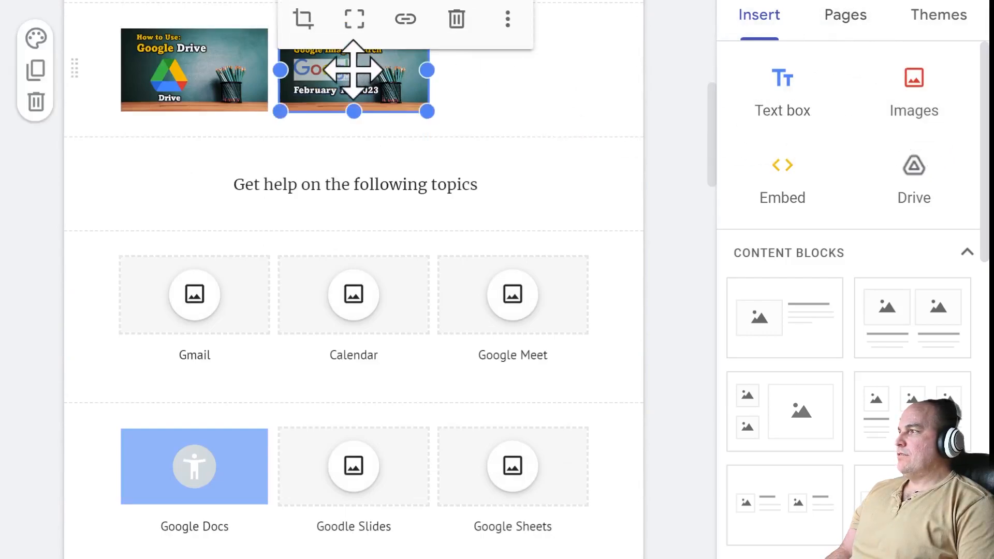
click(409, 31)
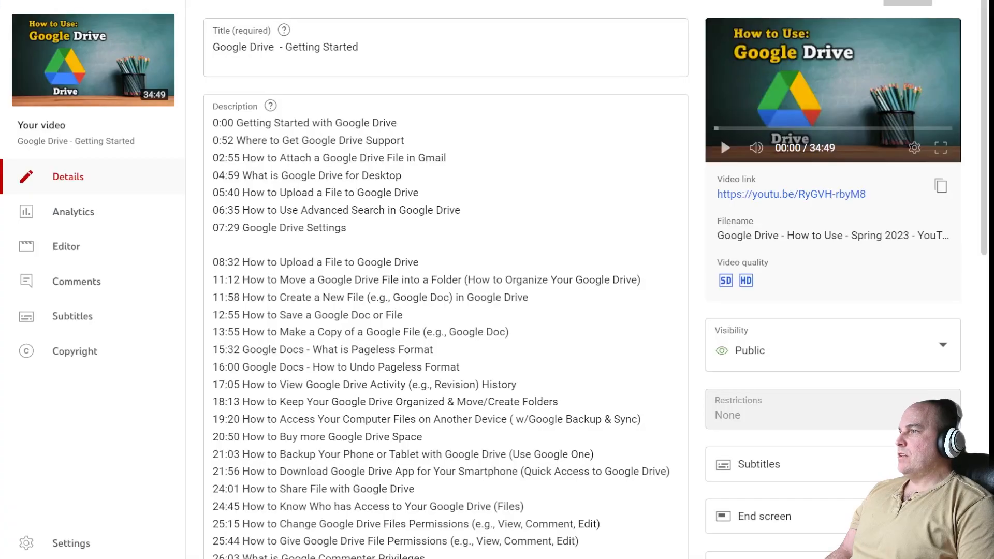
- Copy the Google Image Search video's shareable link from the channel's Content list
click(19, 6)
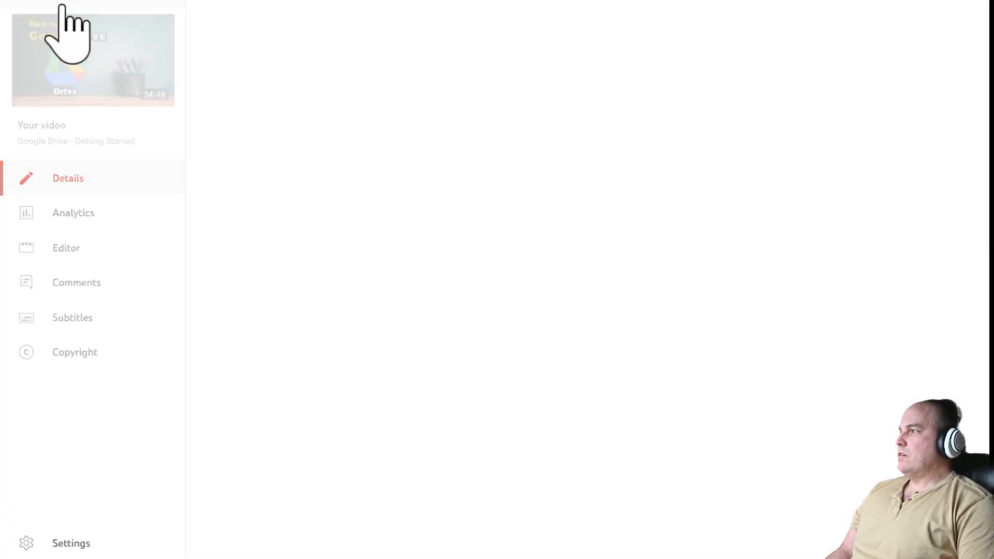
scroll(514, 321, down, 1)
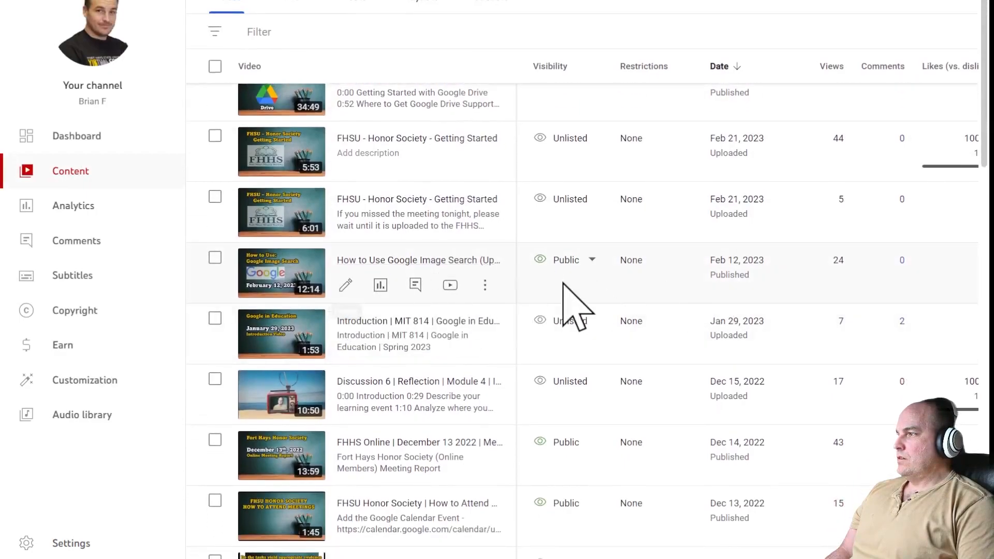
click(487, 286)
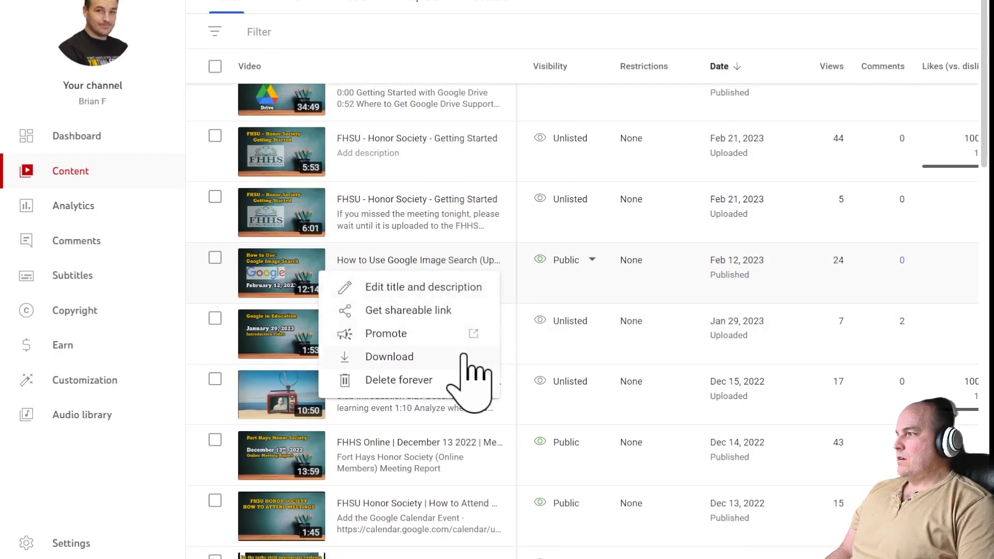
click(477, 314)
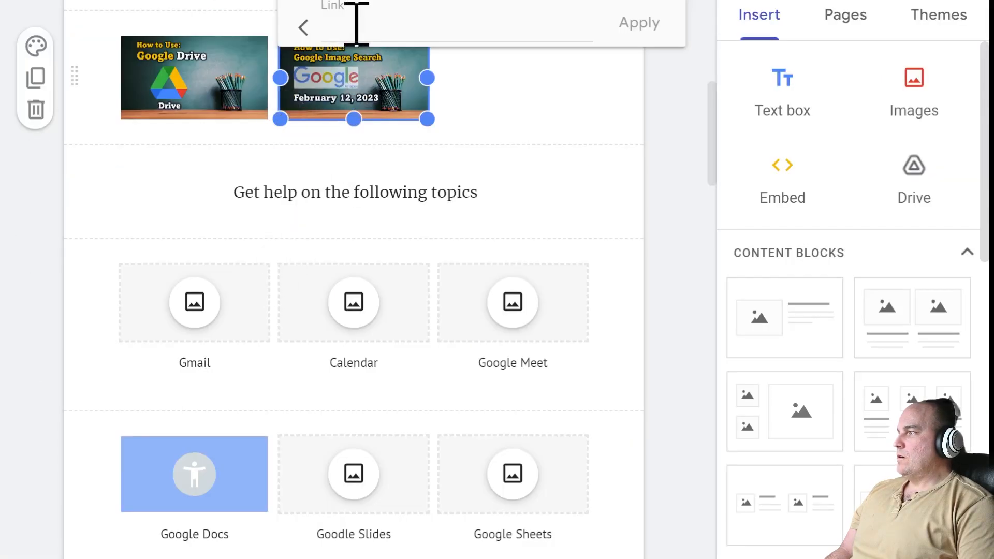
click(356, 24)
- Paste the YouTube video link into the Image Search thumbnail's Link field and apply it
text(https://youtu.be/DPoZZy1GdFI)
click(642, 24)
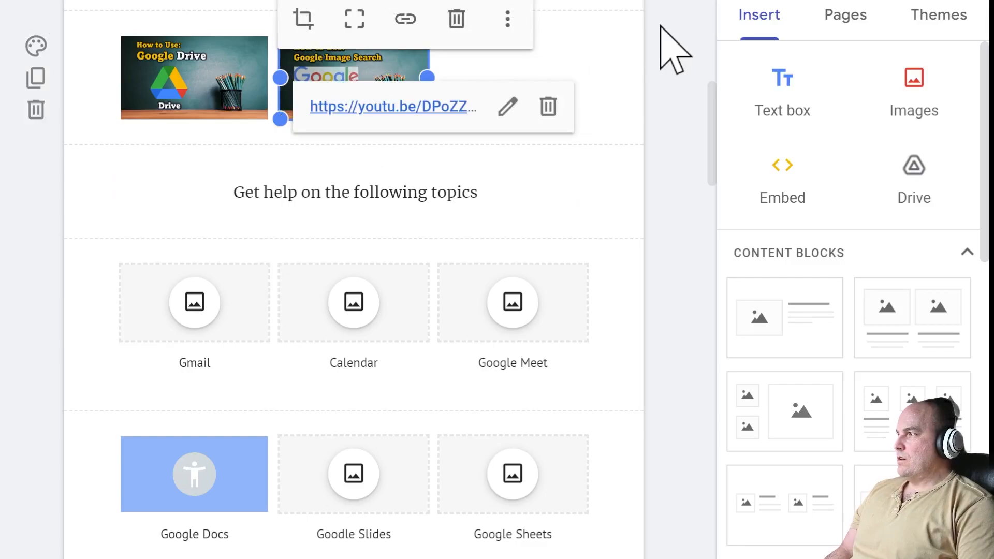
click(633, 127)
scroll(679, 253, up, 2)
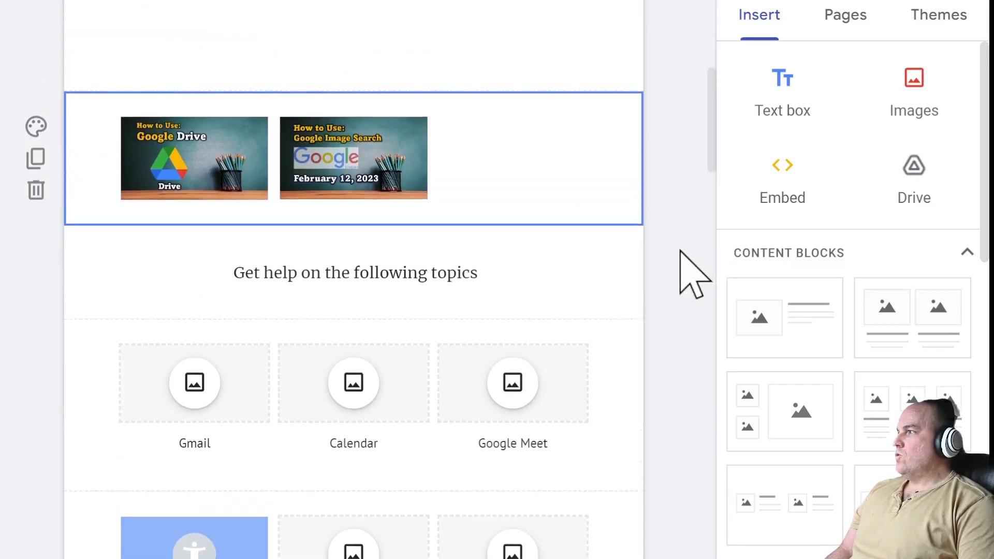
scroll(680, 252, up, 1)
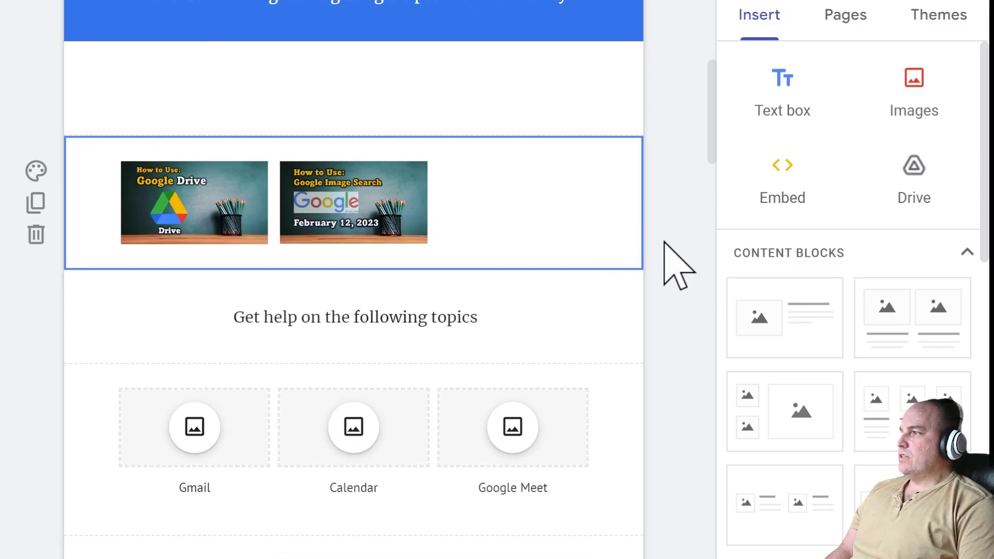
scroll(678, 264, up, 1)
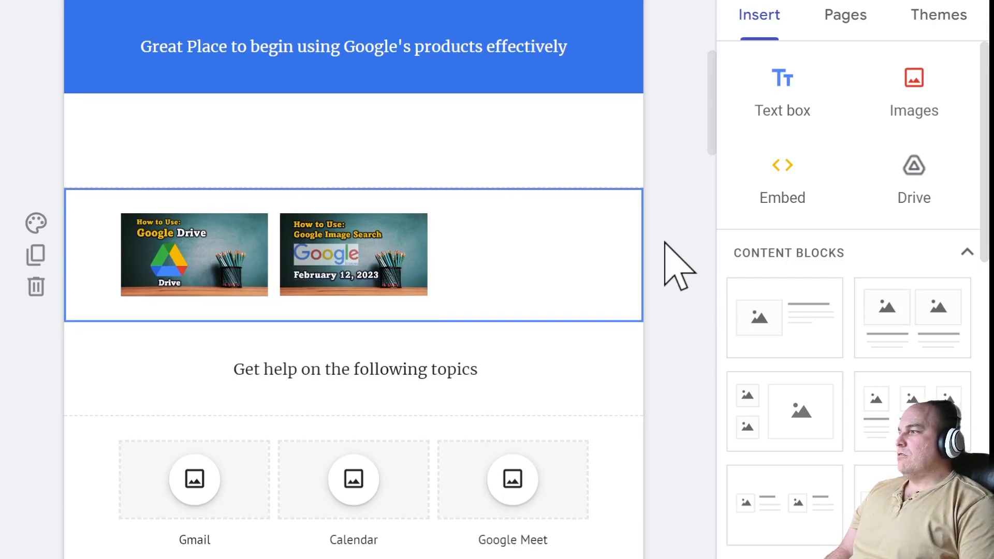
scroll(668, 259, down, 1)
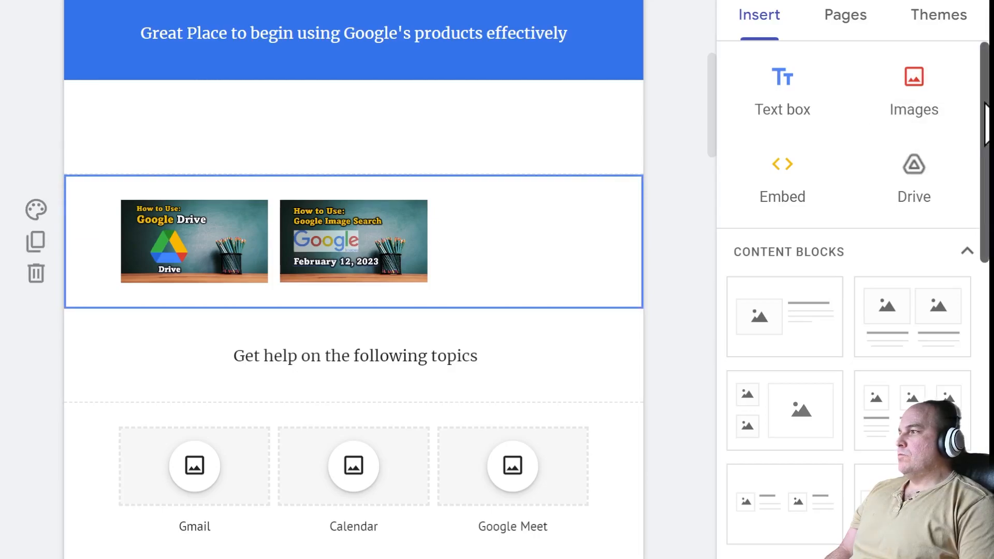
scroll(987, 140, down, 1)
- Delete the Jump to a section text box and its now-empty section
click(442, 355)
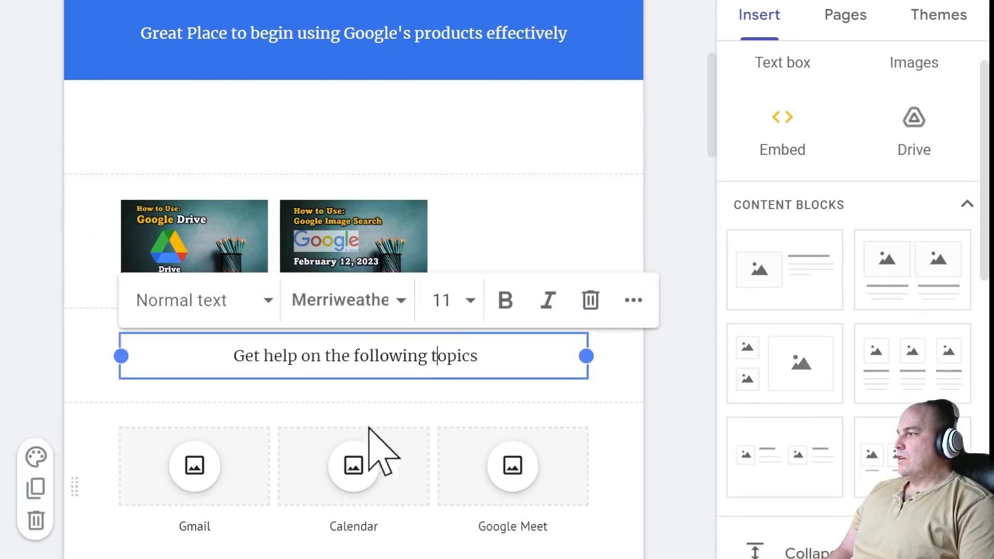
scroll(603, 342, down, 4)
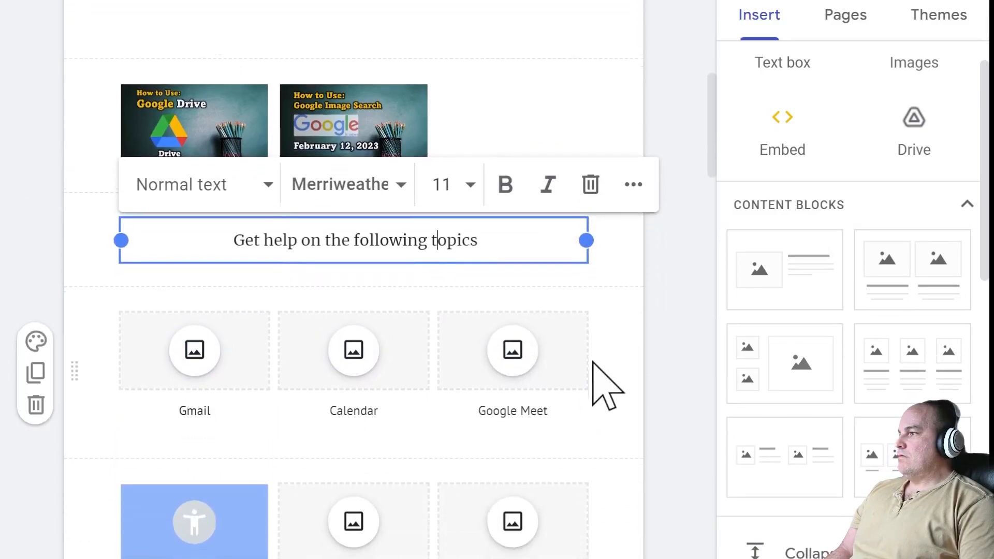
click(206, 313)
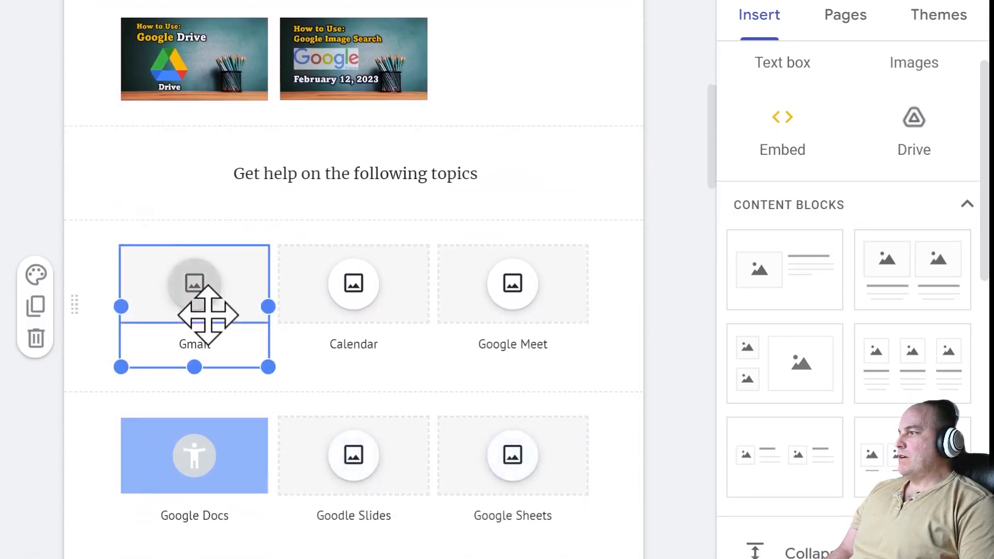
click(348, 299)
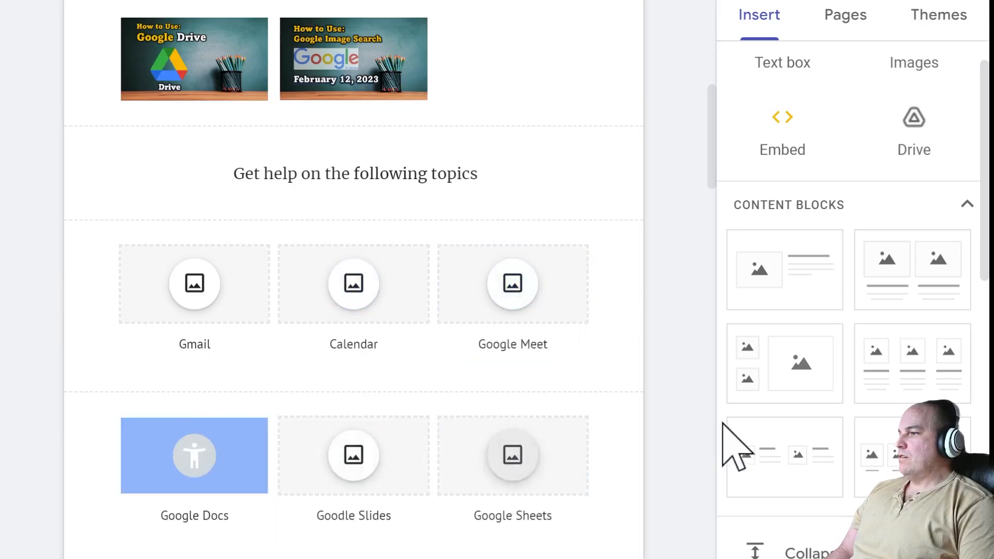
drag(709, 177, 698, 269)
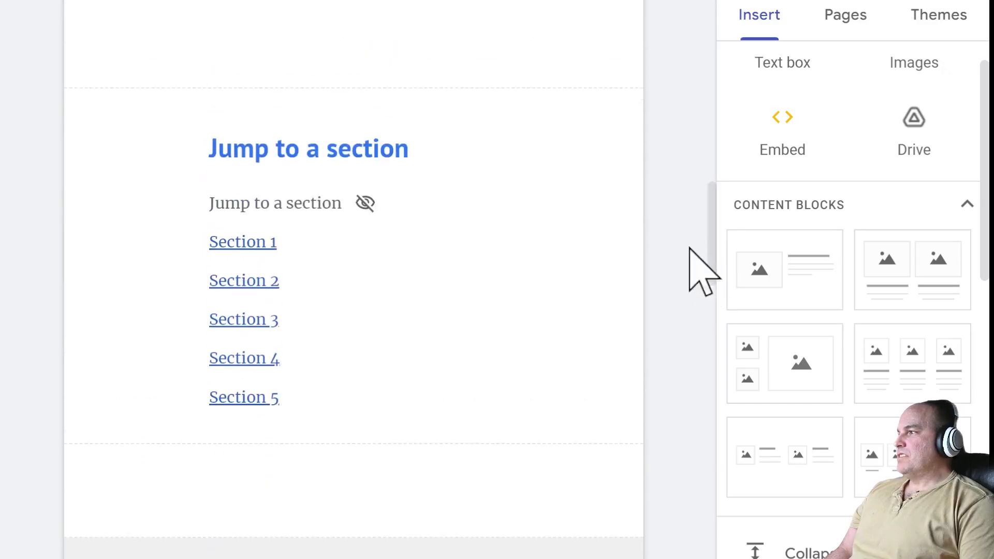
click(209, 210)
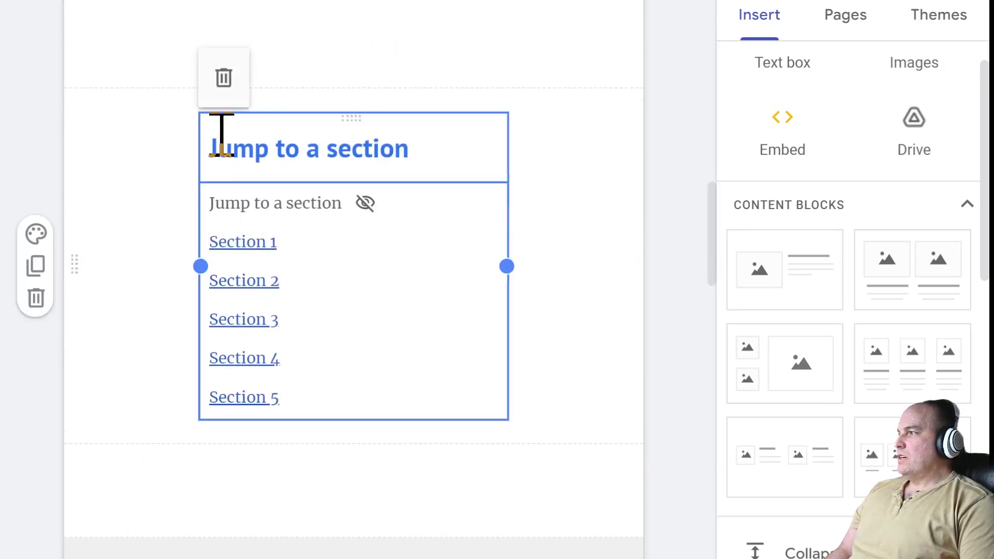
click(224, 78)
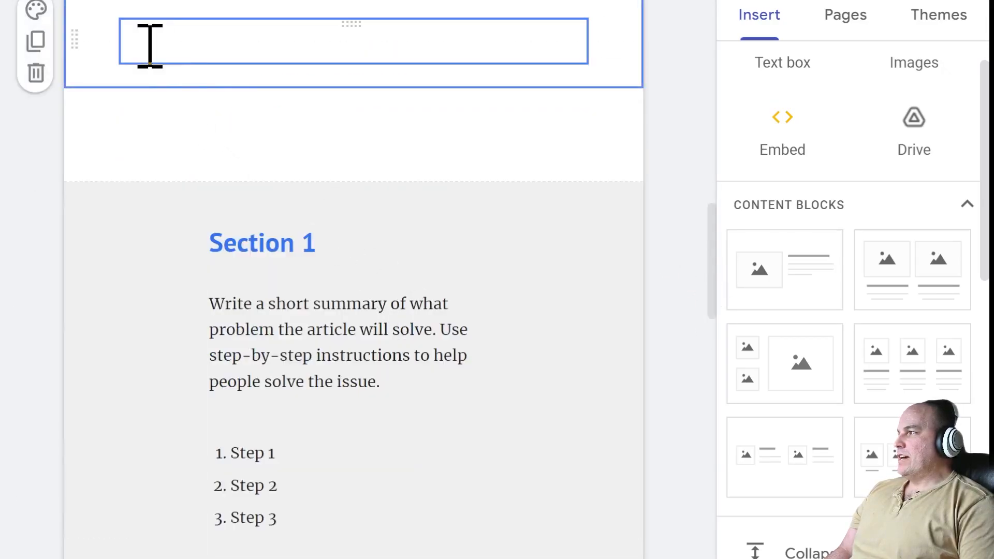
click(35, 73)
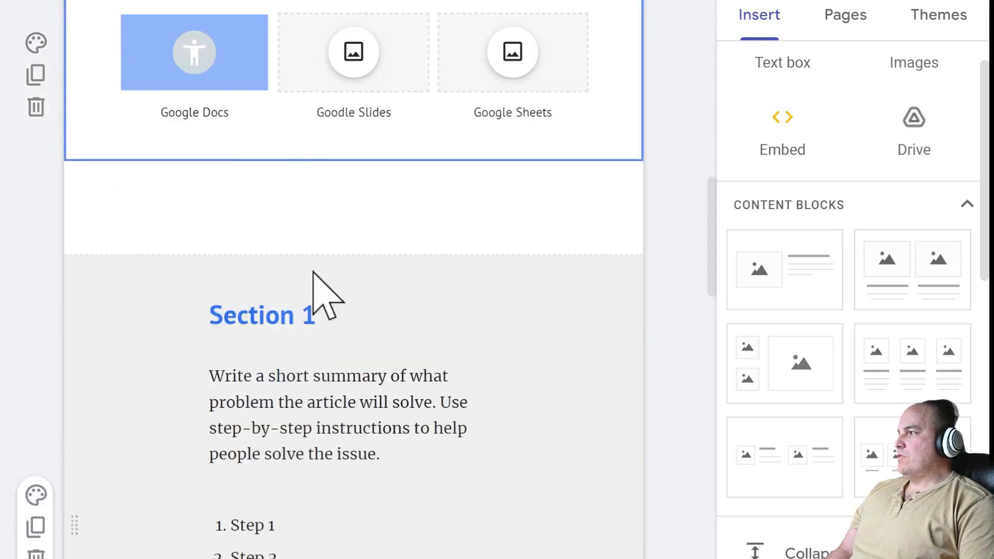
- Select the Section 1 block, choose Wait on the unresponsive-page dialog, and open a new tab
click(422, 317)
scroll(426, 320, down, 2)
scroll(394, 389, down, 5)
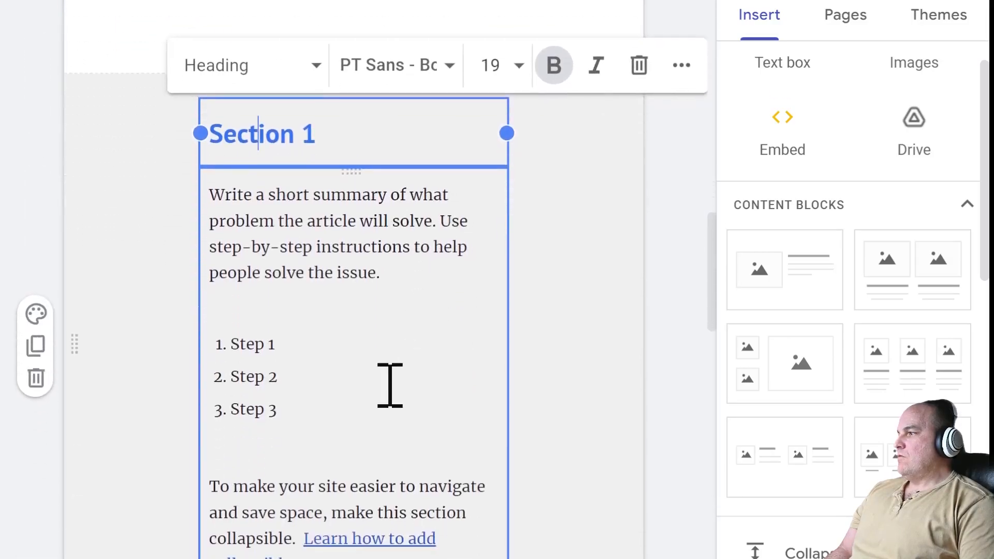
scroll(247, 316, up, 4)
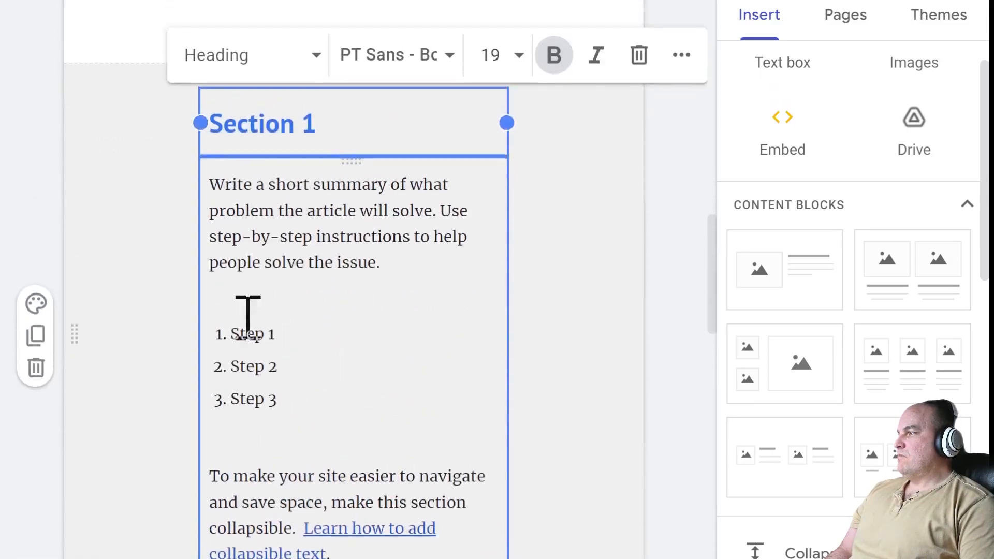
click(95, 102)
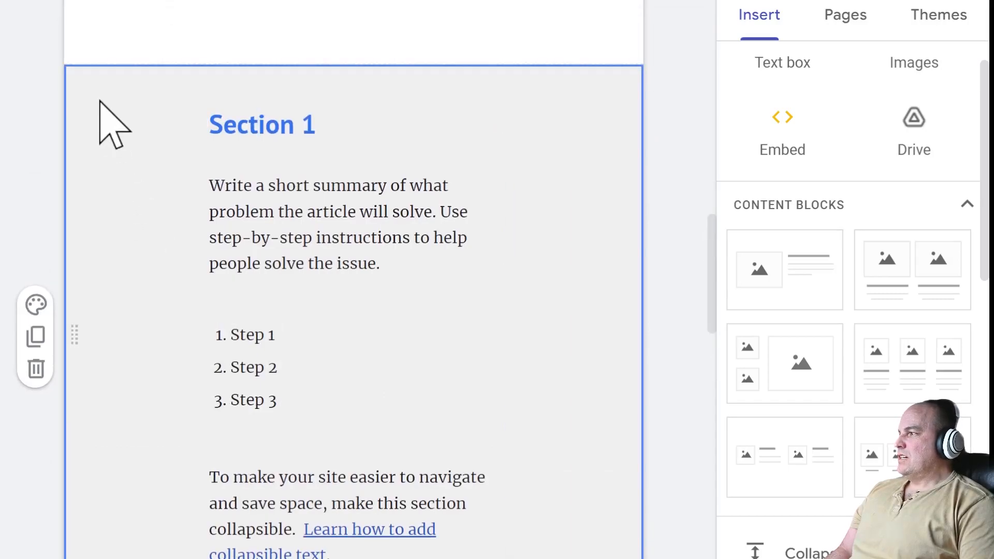
drag(713, 278, 727, 484)
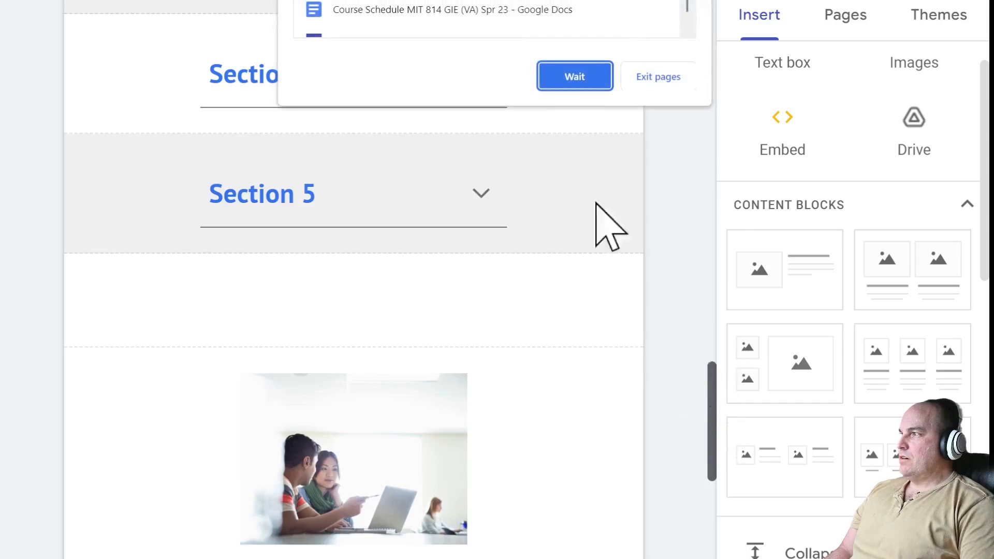
click(588, 82)
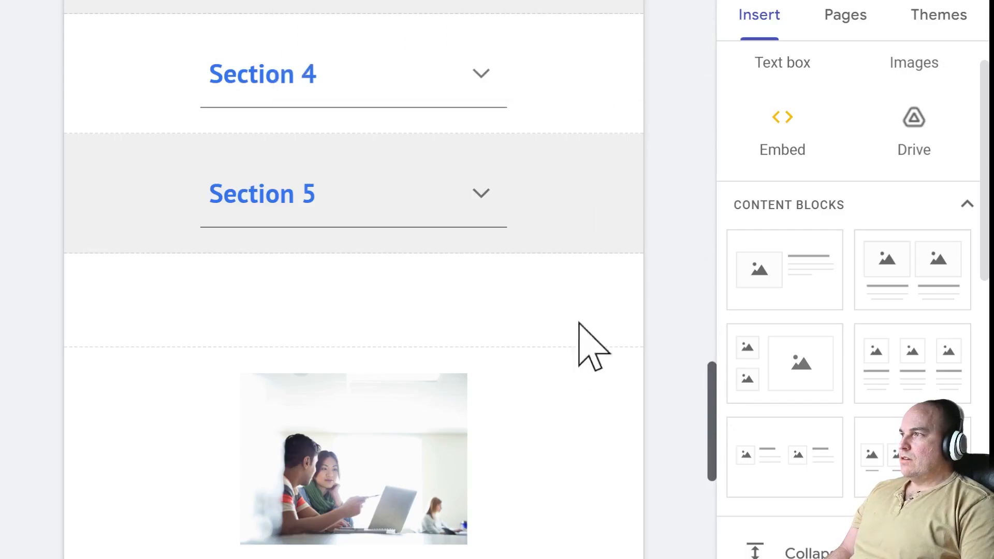
key(ctrl+t)
- Open the Google Workspace Help site in the editor and go to its Documentation page
text(s)
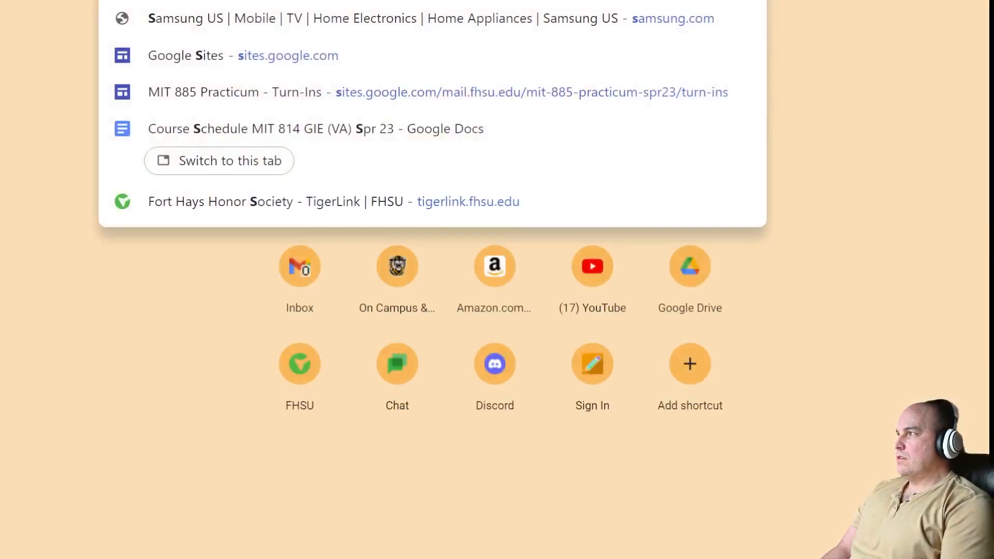
text(i)
click(207, 104)
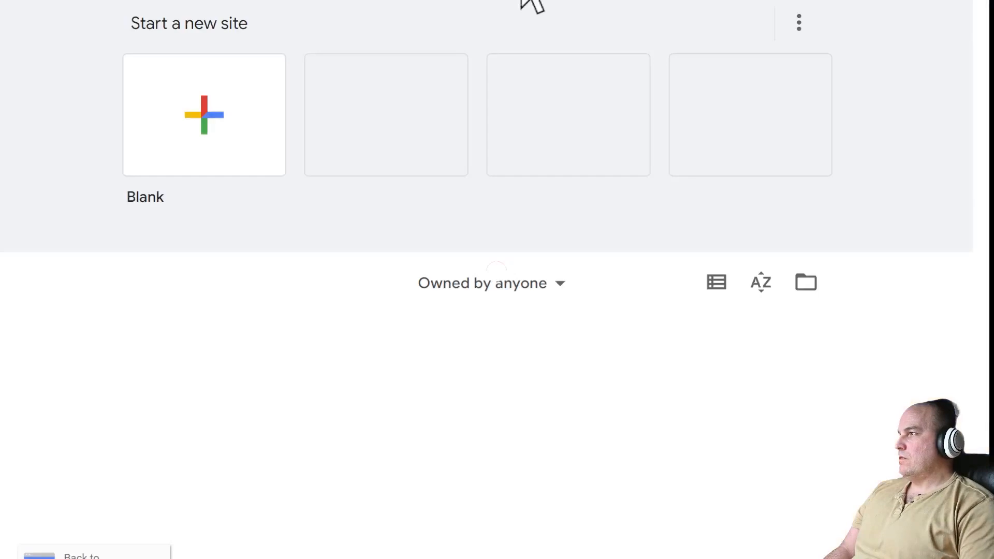
click(259, 380)
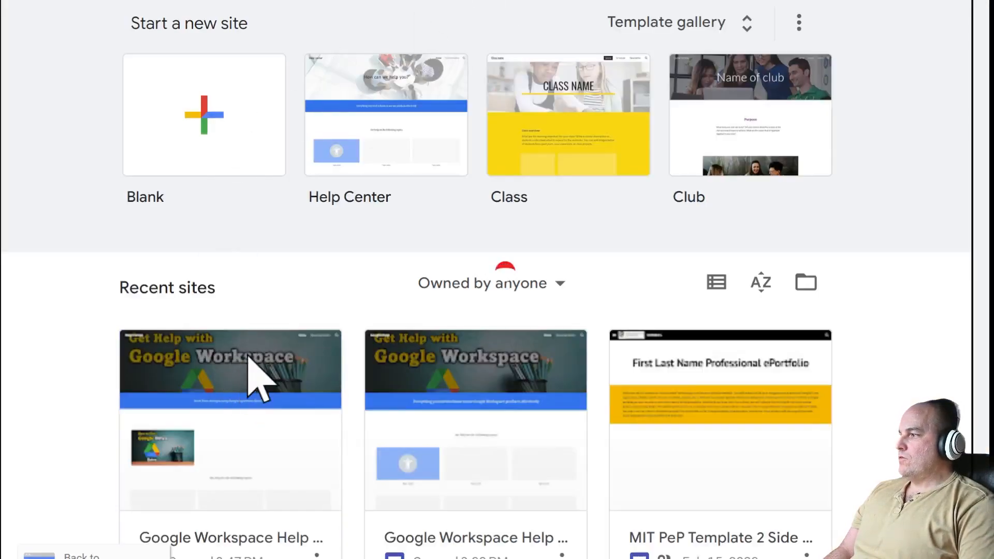
mouse_move(709, 32)
mouse_down()
mouse_move(713, 109)
mouse_move(700, 9)
mouse_move(709, 248)
mouse_move(707, 15)
mouse_up()
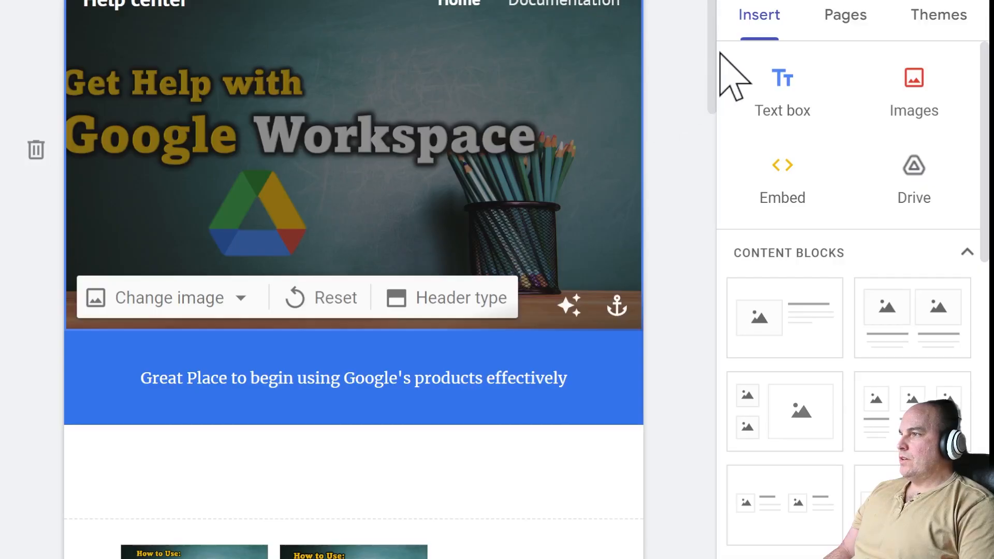
scroll(716, 50, up, 1)
click(564, 29)
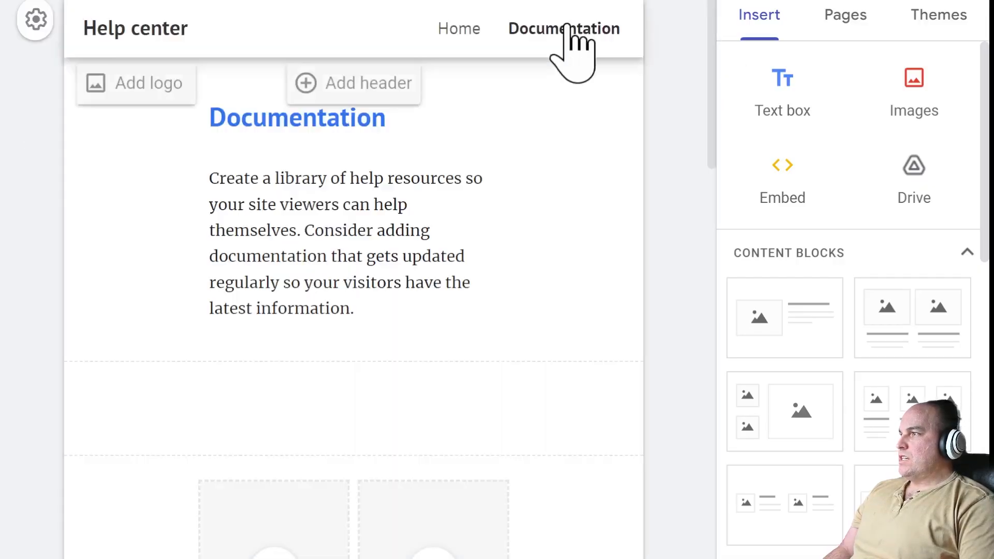
scroll(433, 363, down, 4)
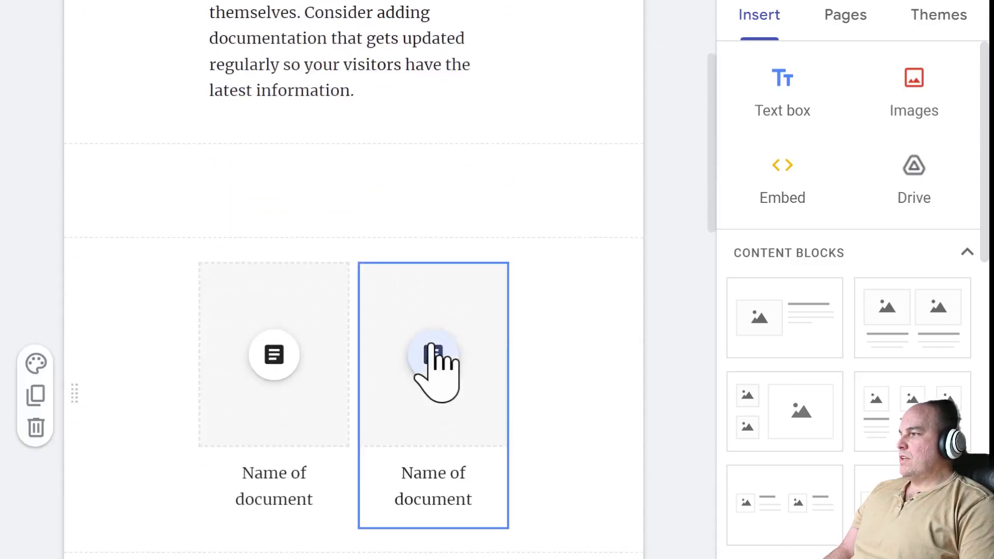
scroll(437, 370, down, 2)
- Select the first card's 'Name of document' caption, then type 'google how to use' in a new tab
click(246, 366)
drag(244, 362, 337, 395)
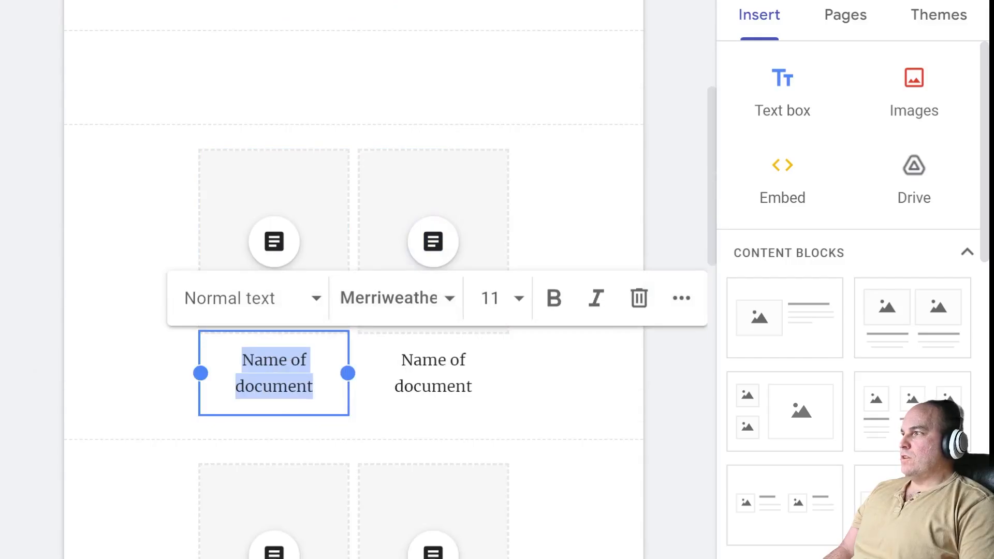
key(ctrl+t)
text(google)
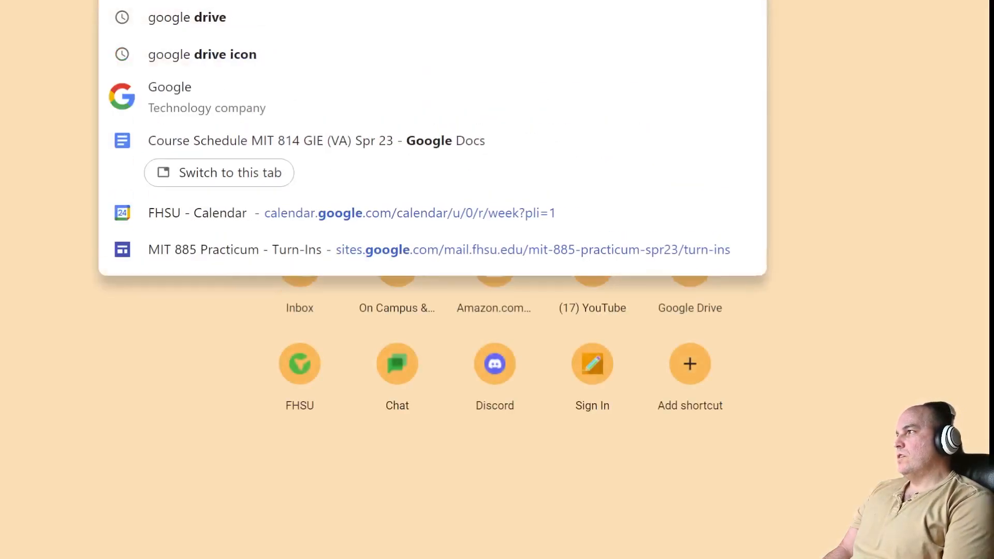
text( how to use)
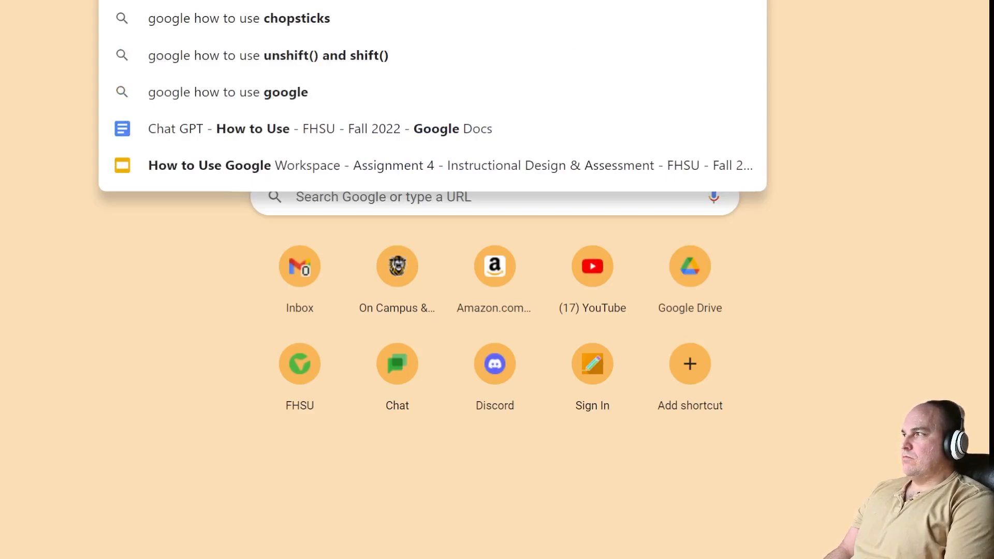
- Search 'google how to create a account' and open the 'Create a Google Account' help article
key(BackSpace)
key(BackSpace)
key(BackSpace)
text(create a)
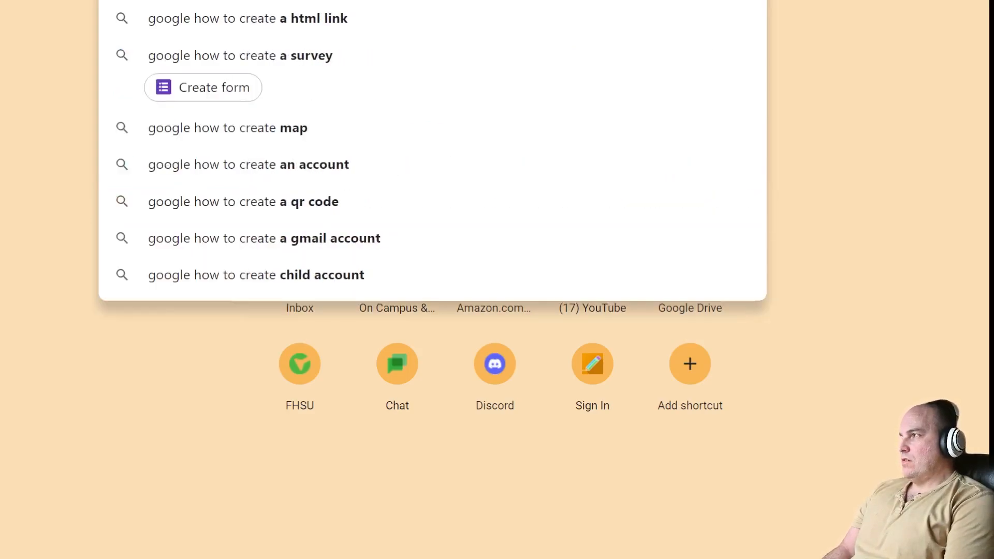
key(Return)
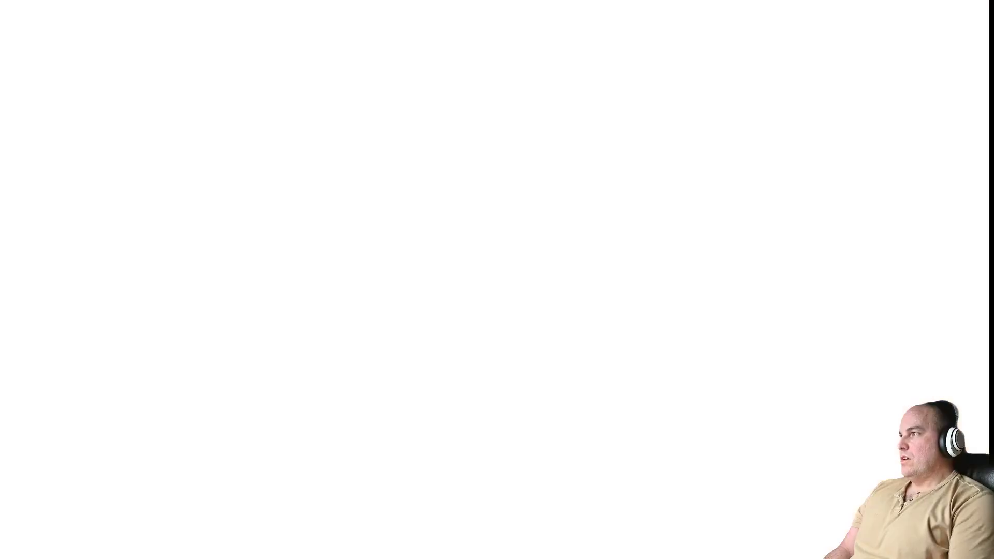
scroll(473, 246, down, 2)
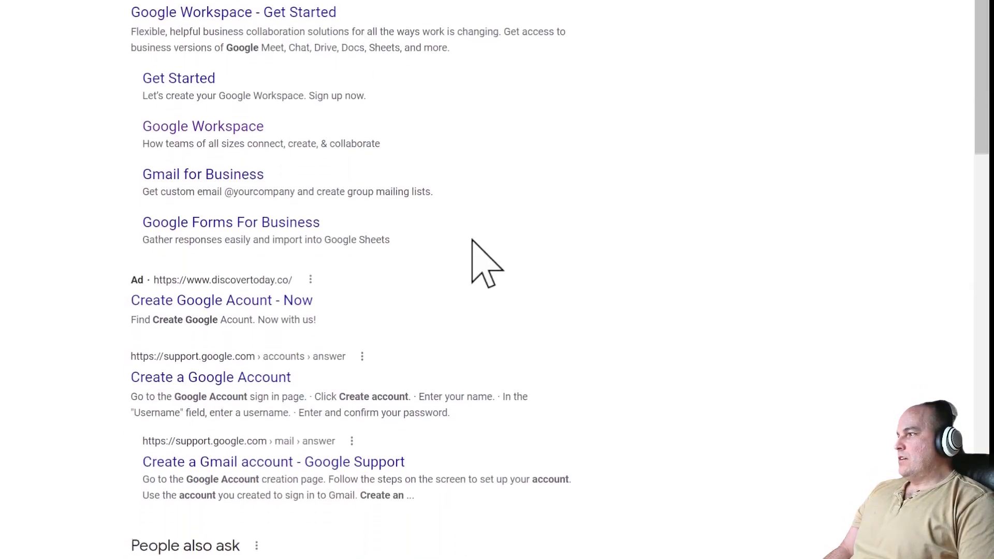
scroll(446, 251, down, 3)
click(242, 187)
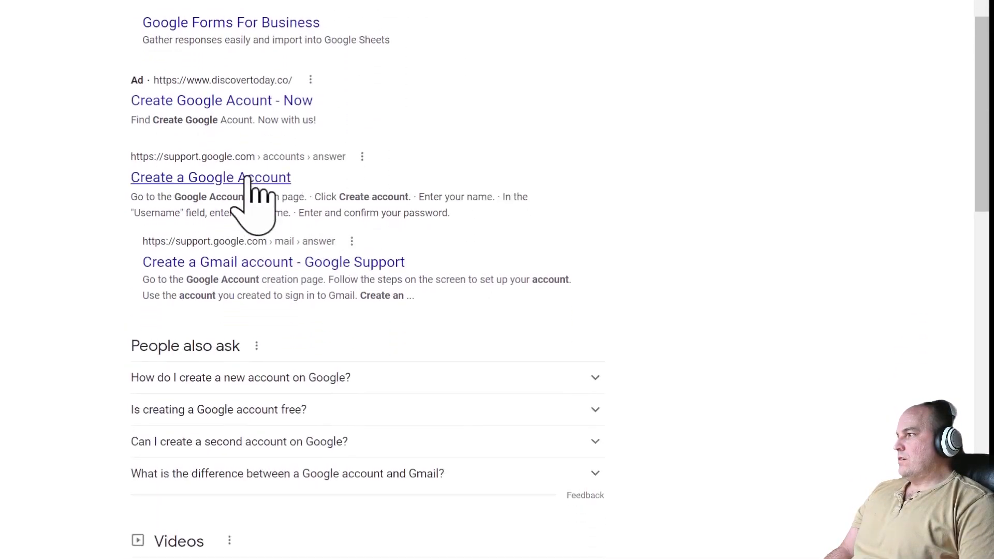
scroll(539, 160, down, 2)
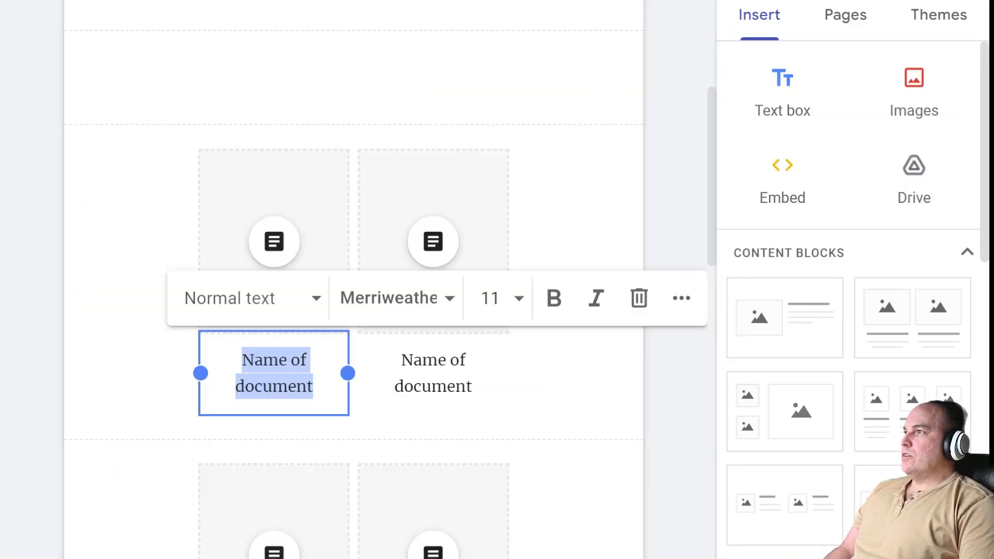
- Caption the first Documentation tile 'Get a Google Account' and start choosing a Google Doc for it
drag(338, 379, 219, 356)
text(Get)
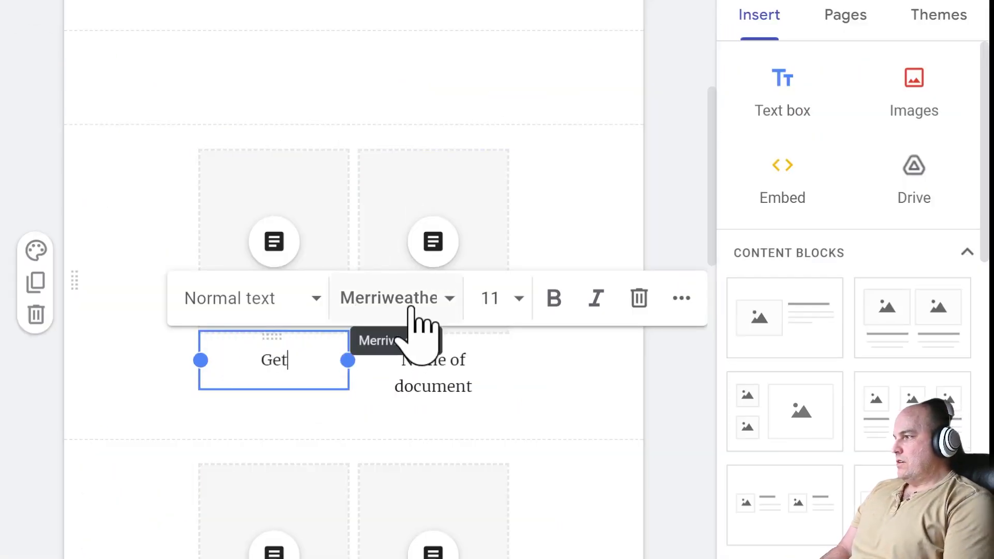
text( a Google Account)
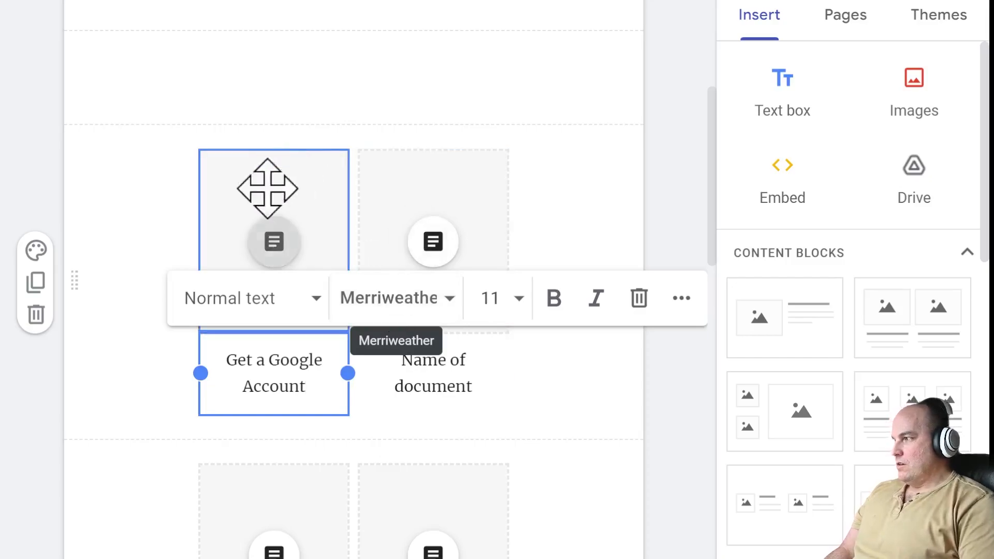
click(274, 241)
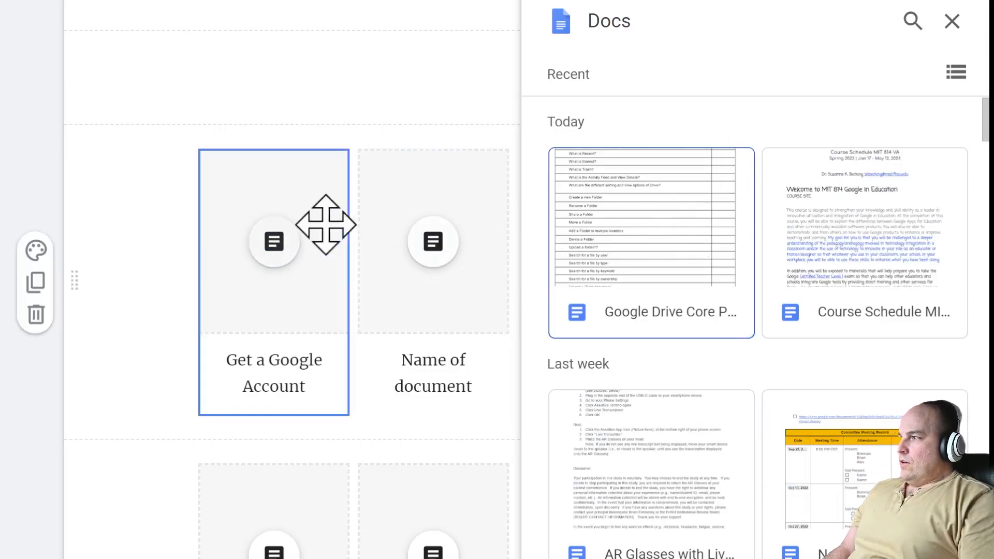
click(310, 239)
click(309, 243)
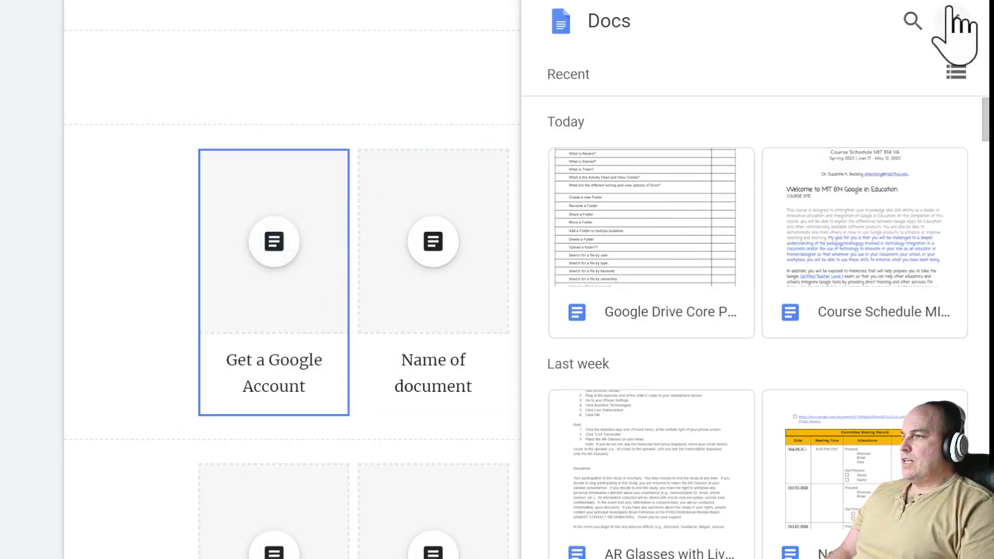
key(ctrl+t)
- Create a blank Google Doc with the pasted account support link and a 'Please visit this site' line above it
text(doc)
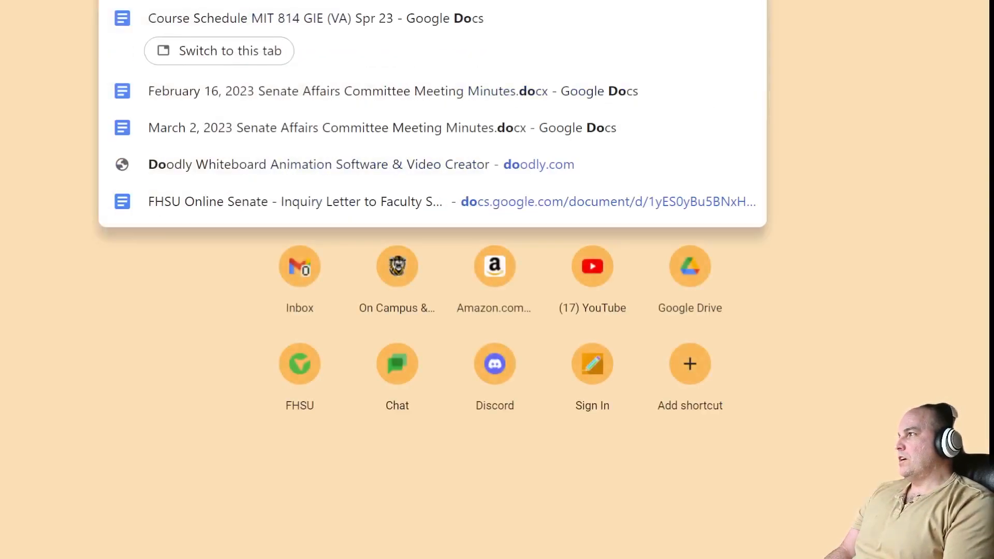
key(Return)
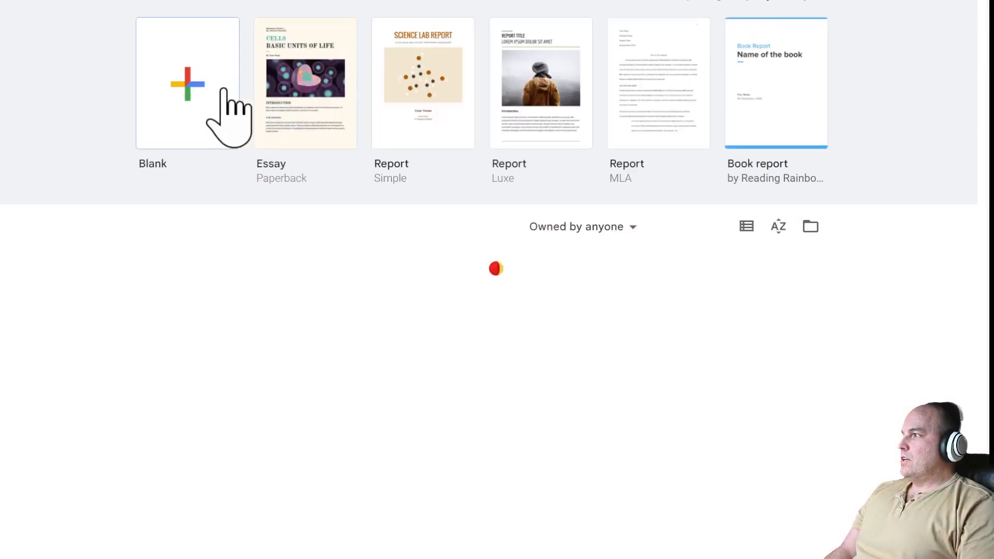
text(e)
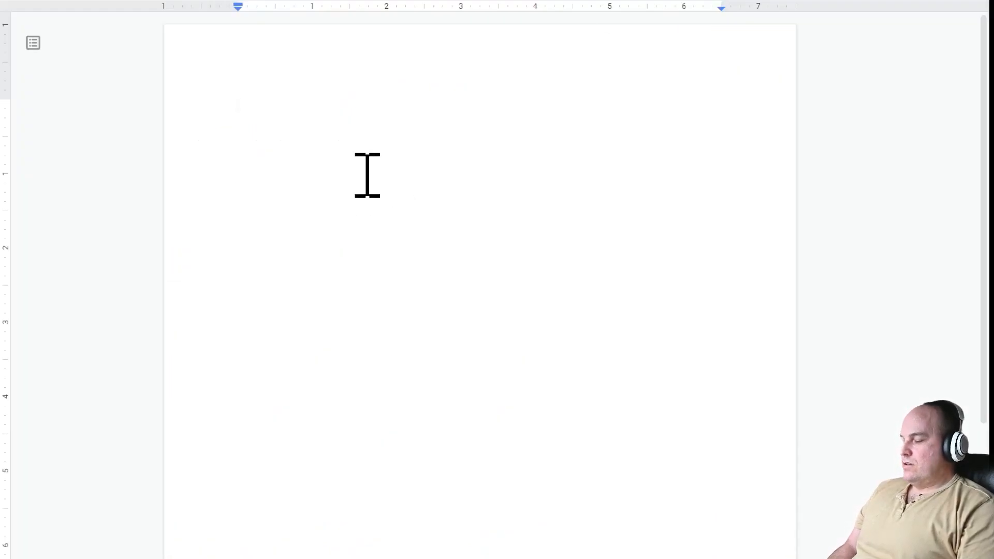
text(https://support.google.com/accounts/answer/27441?hl=en)
key(Return)
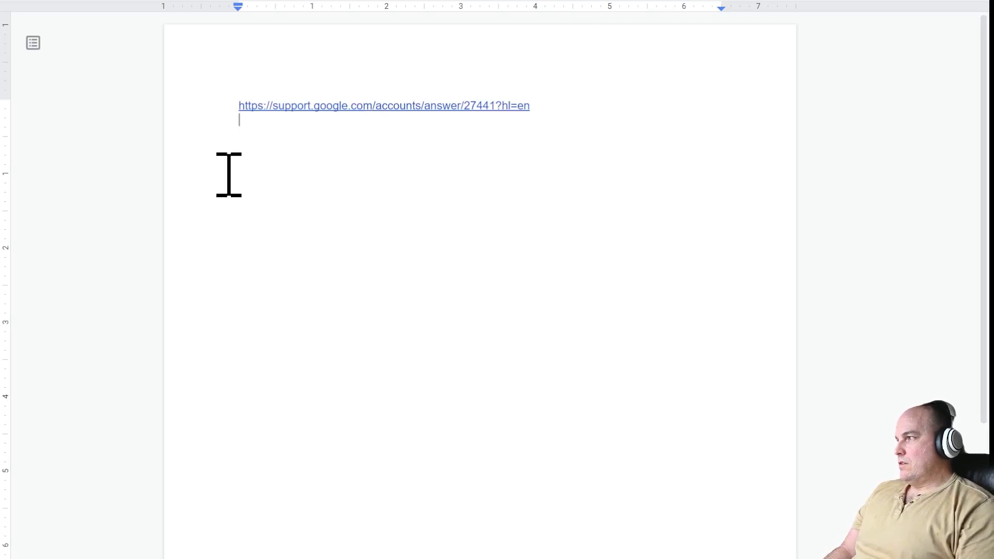
key(Up)
key(Return)
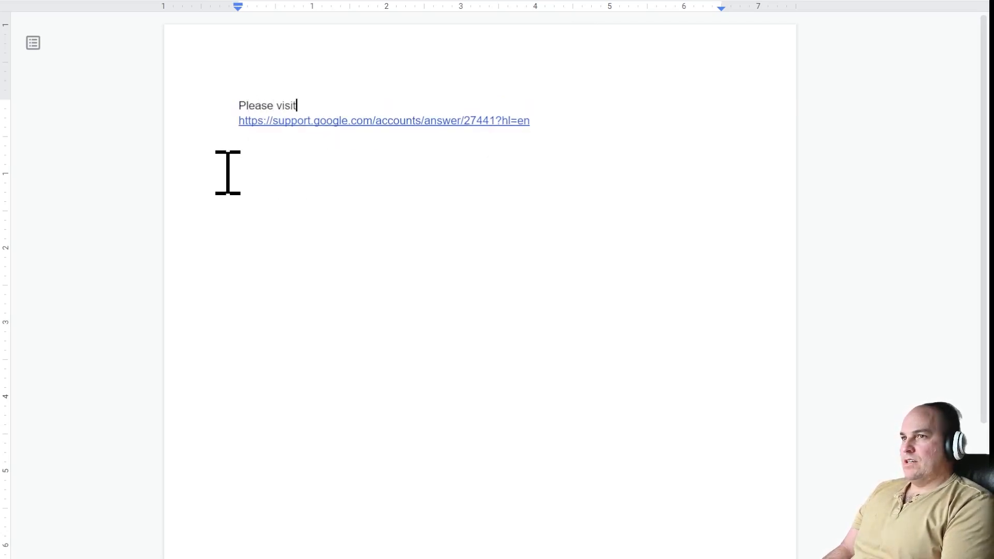
text(e for the latest information on creating a Google Account)
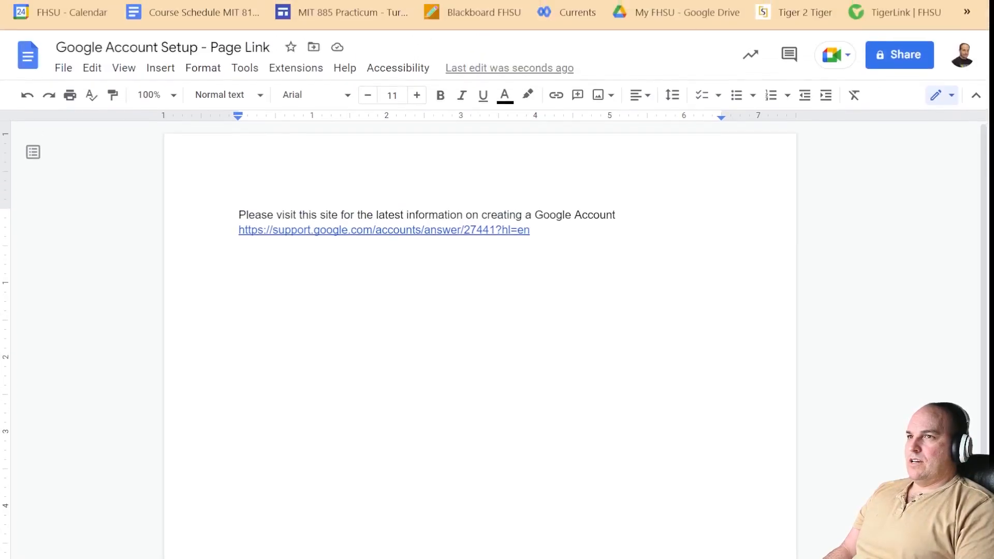
- Create a 'Google Workspace Help Site' folder in My Drive as the document's destination
click(313, 47)
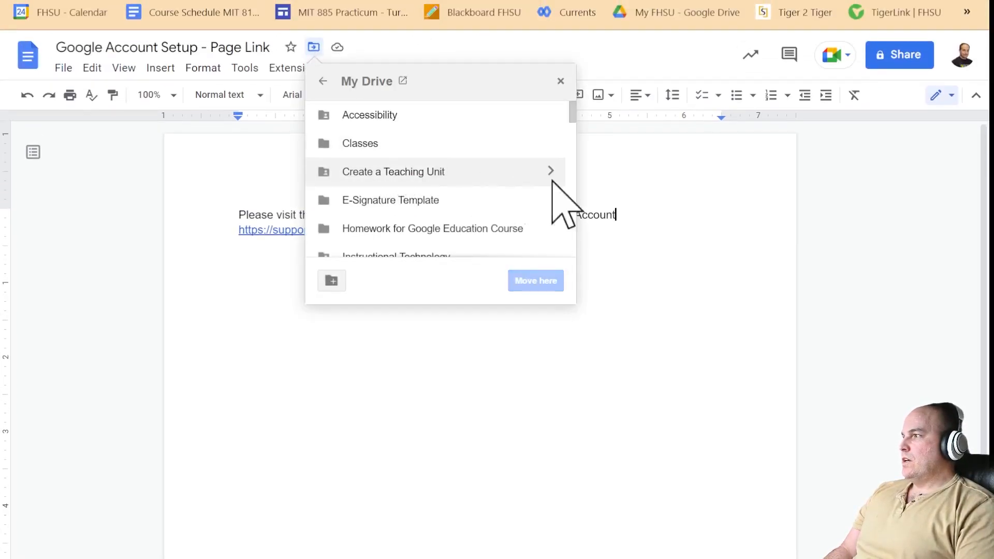
drag(573, 110, 575, 150)
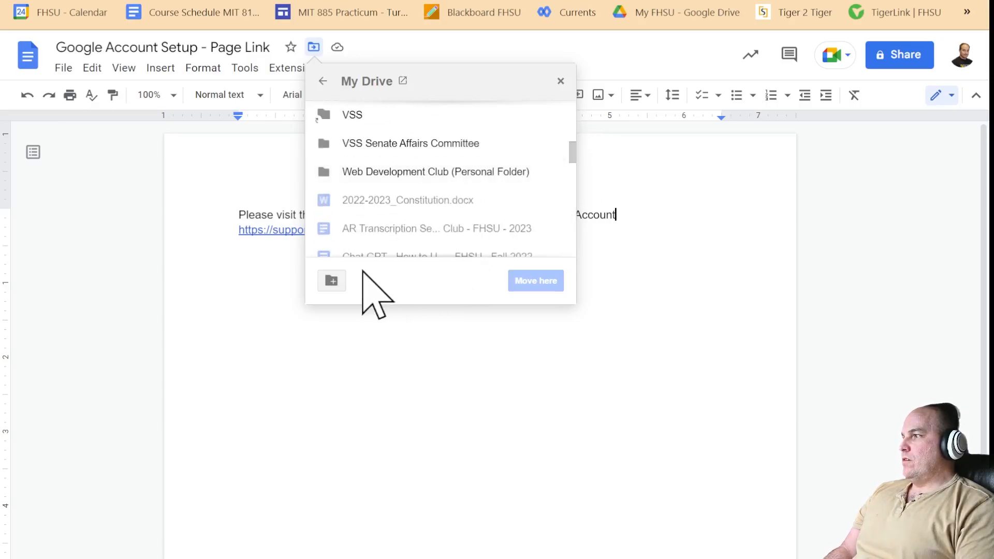
click(331, 288)
text(Google Workspace Help)
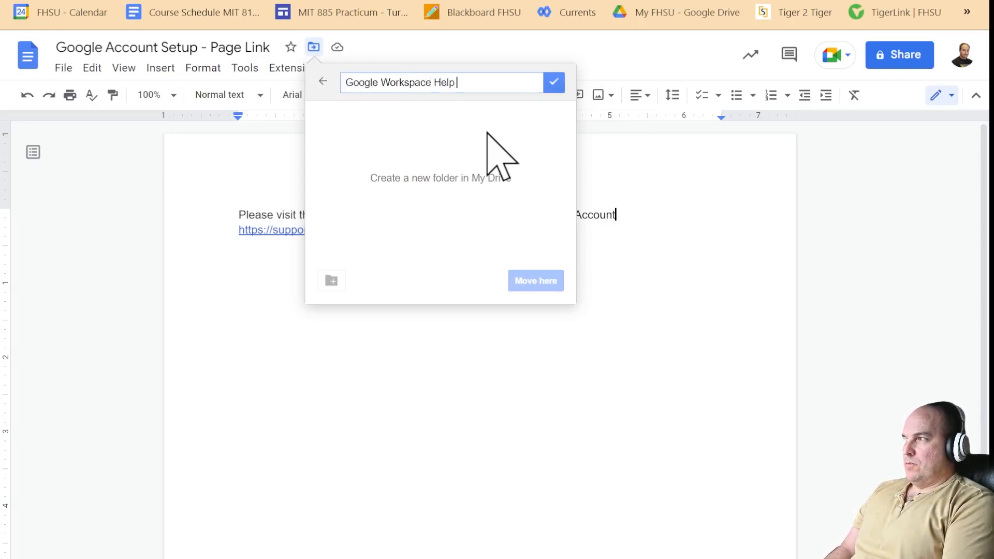
text(Site)
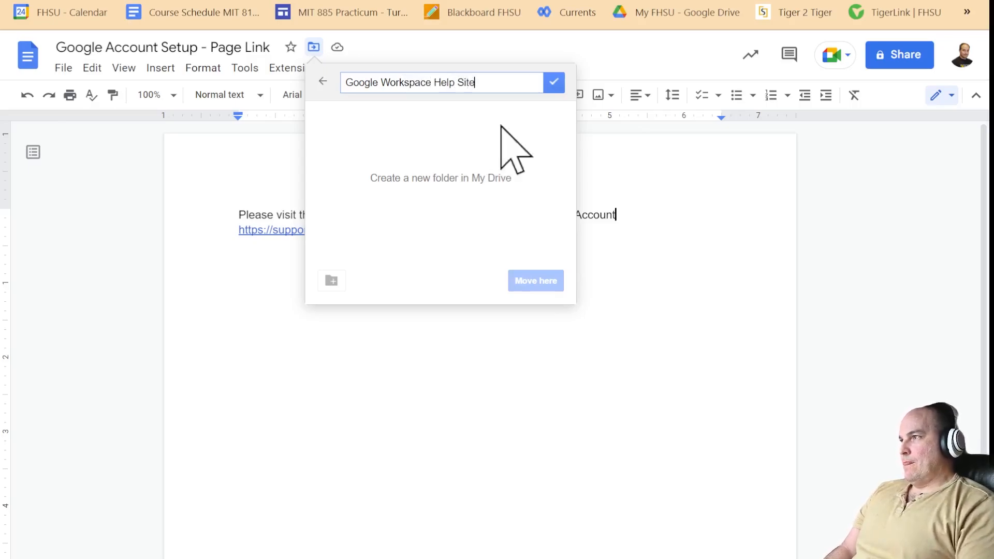
click(558, 87)
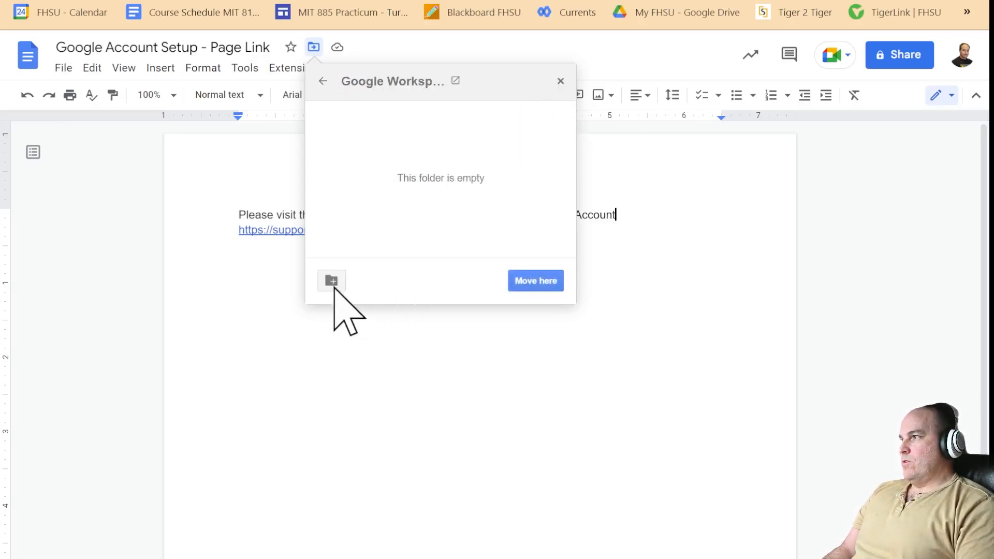
- Create a 'Google Account Setup' subfolder inside it and move the document there
click(332, 280)
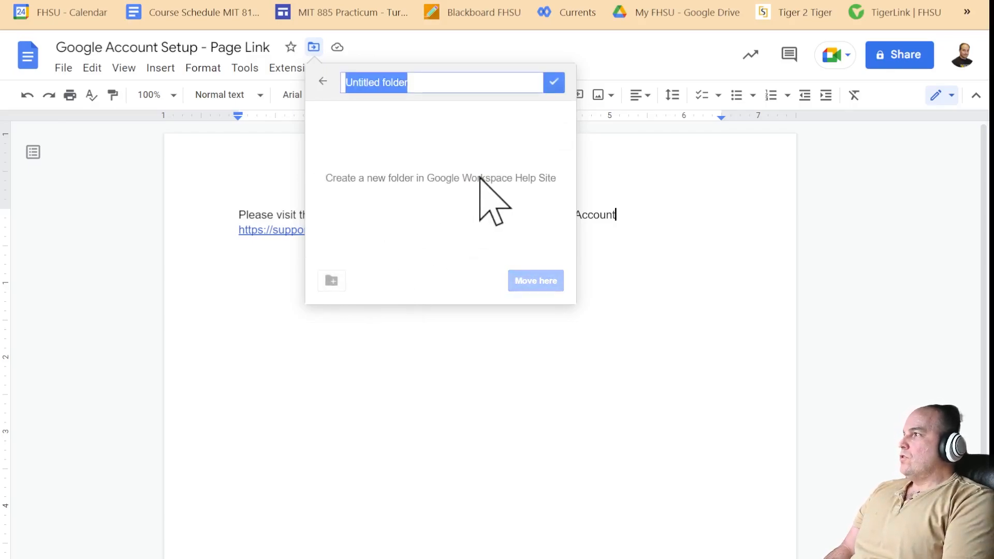
text(Google Account Setup)
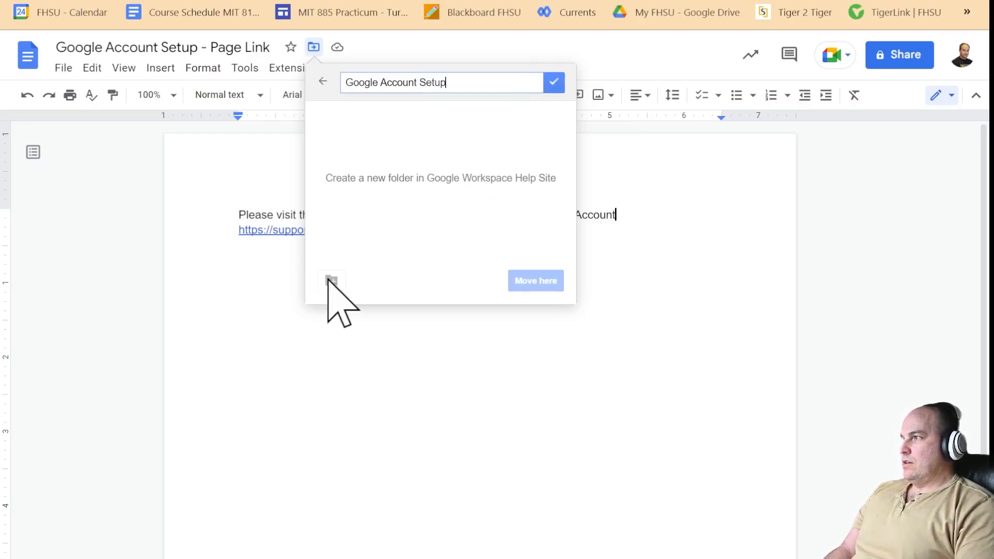
click(554, 82)
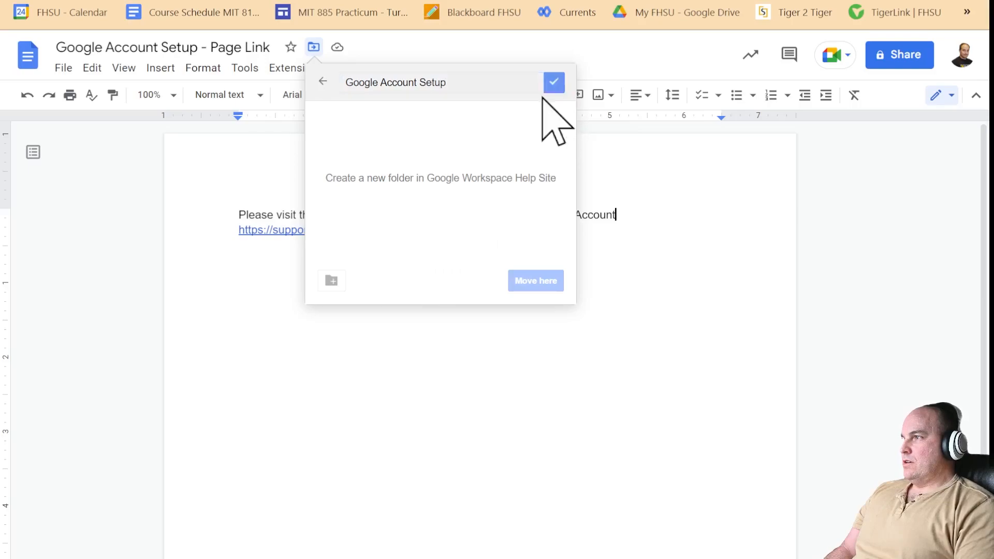
click(334, 279)
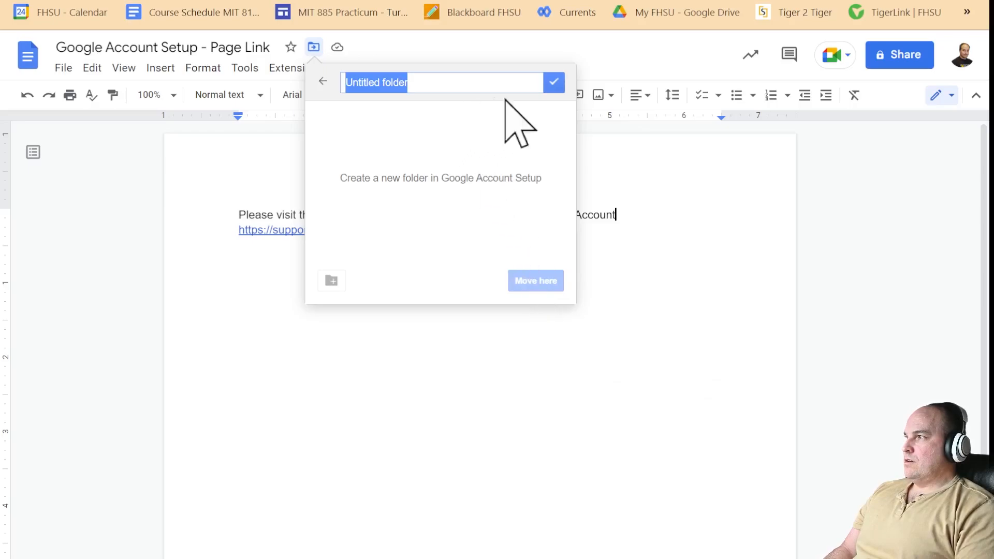
click(323, 81)
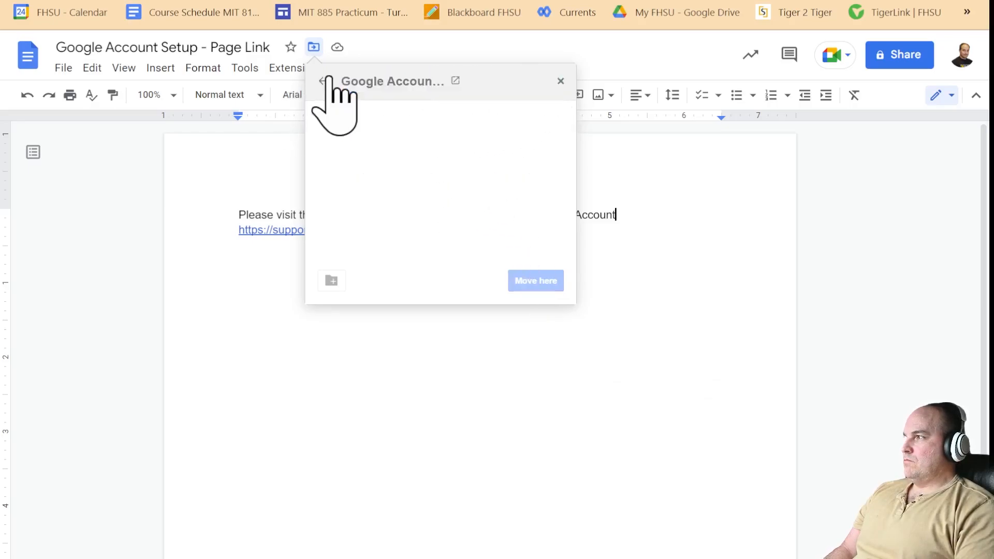
click(536, 280)
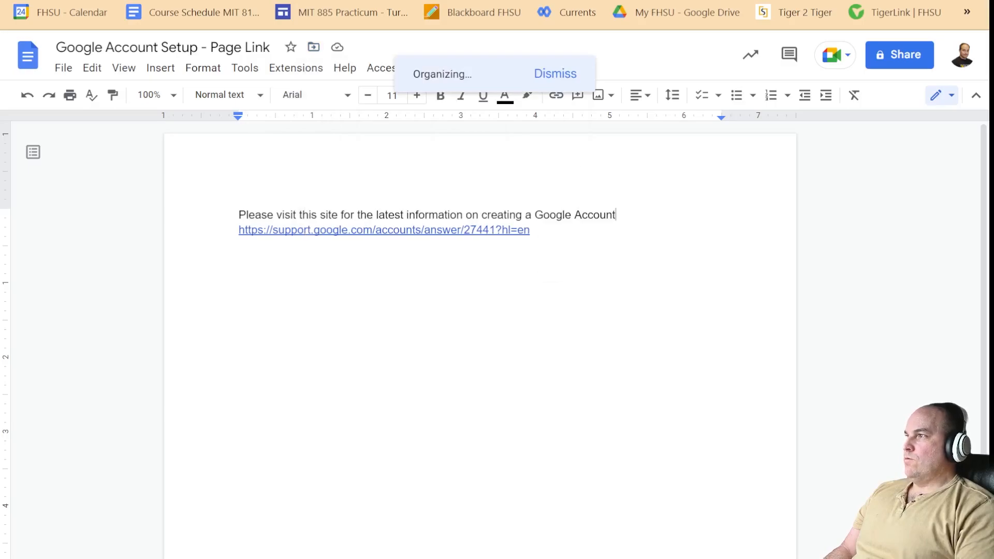
- Embed the Google Account Setup document in the 'Get a Google Account' tile
key(ctrl+shift+Tab)
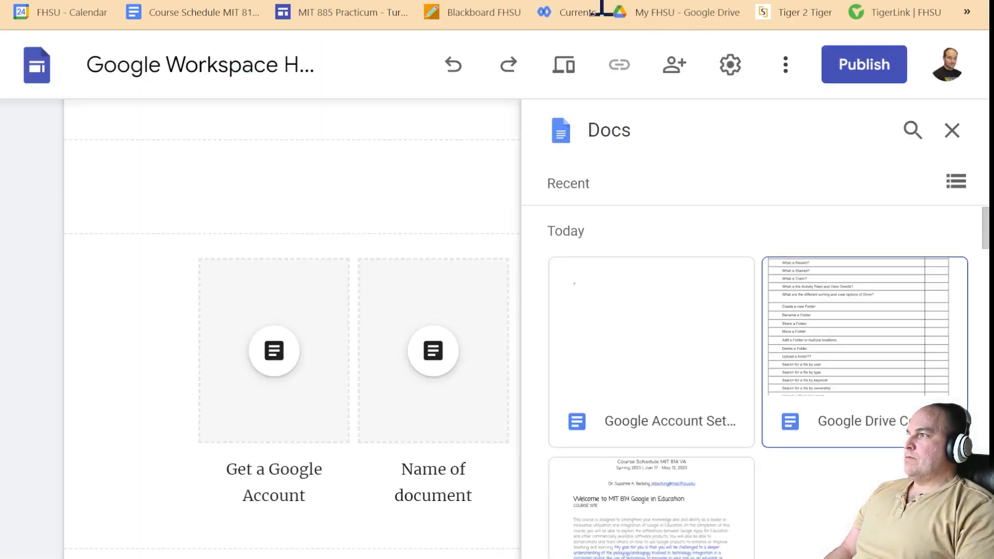
click(314, 366)
click(682, 332)
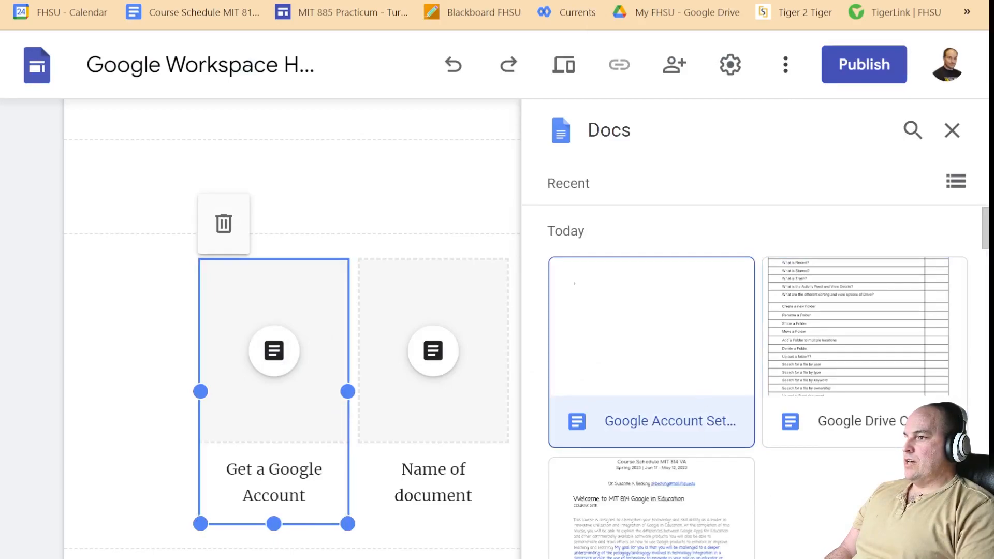
click(927, 525)
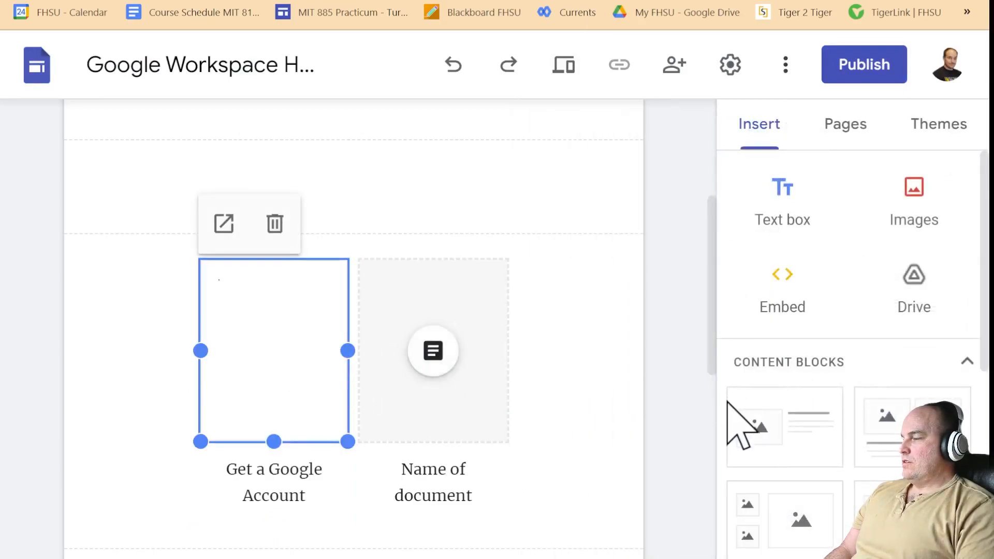
click(582, 413)
- Check the tile and its document preview selection, then begin publishing the site
click(277, 344)
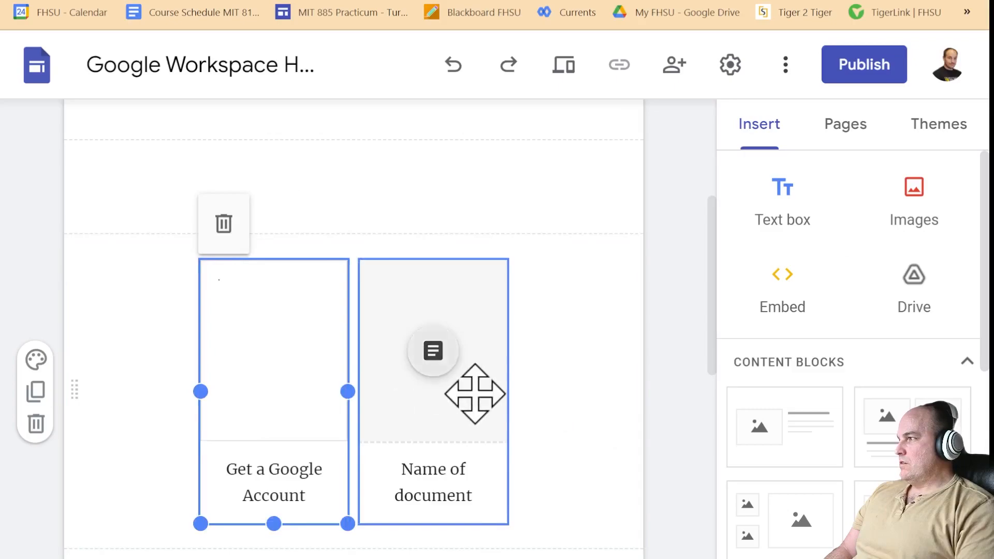
click(468, 371)
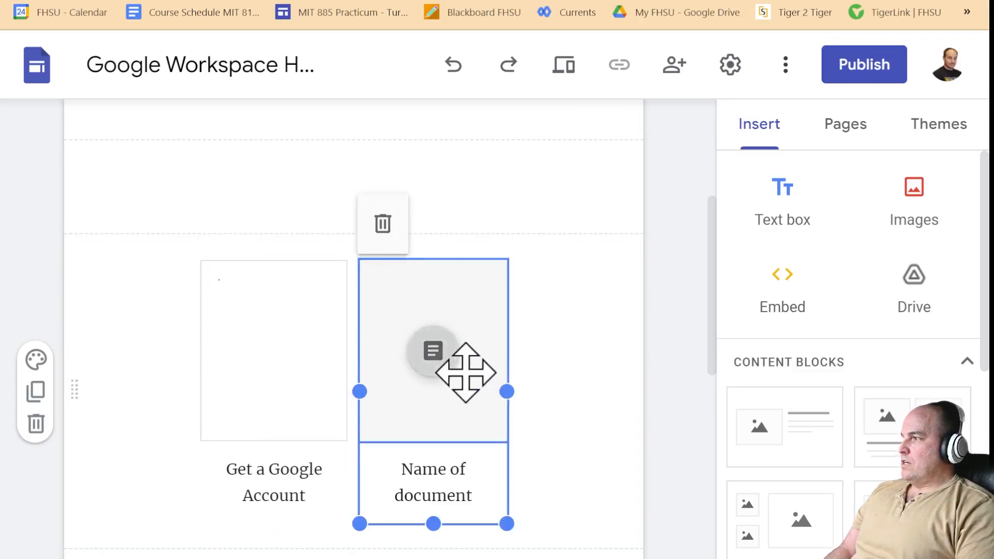
click(324, 368)
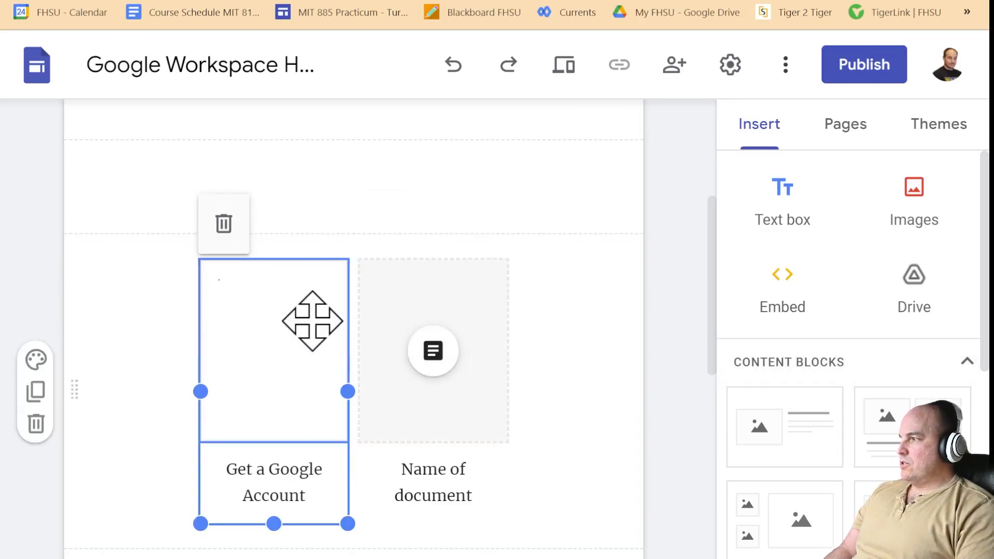
click(264, 343)
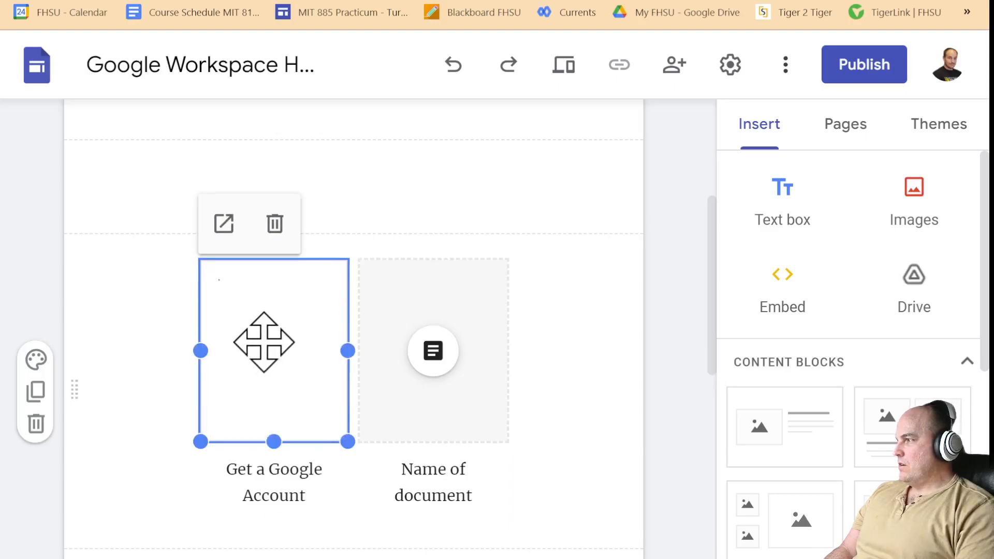
click(884, 62)
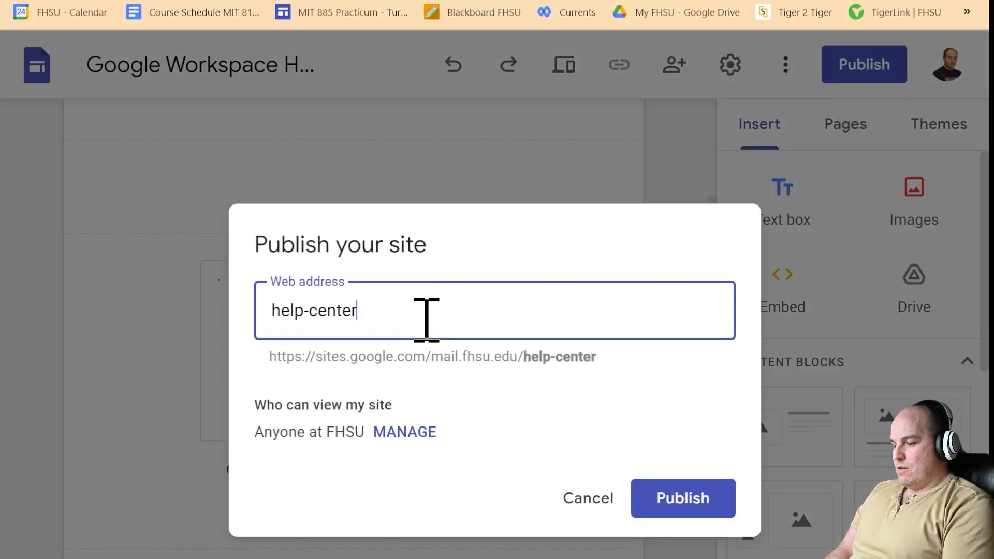
- Set the web address to 'help-center-for-my-employees' and publish the site
text(-center-for-)
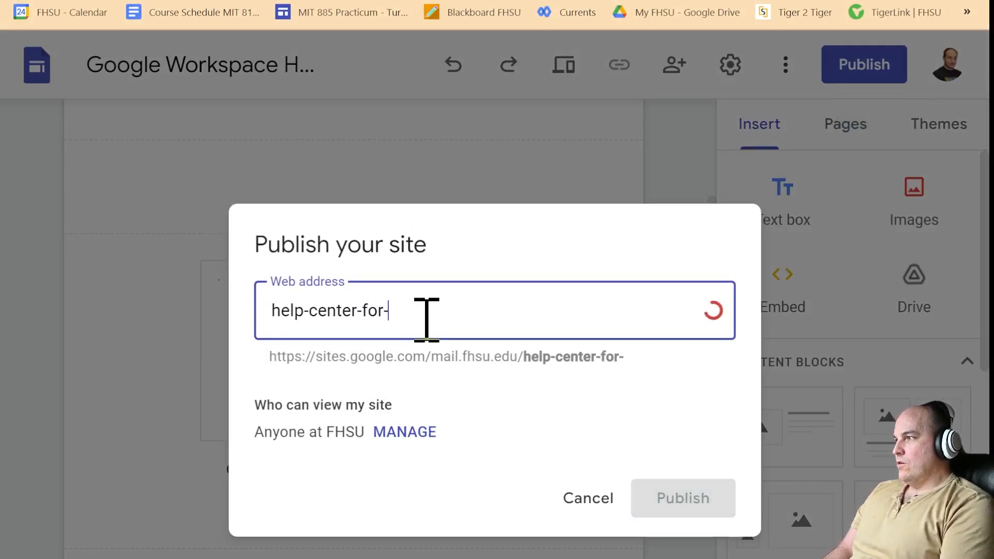
text(google)
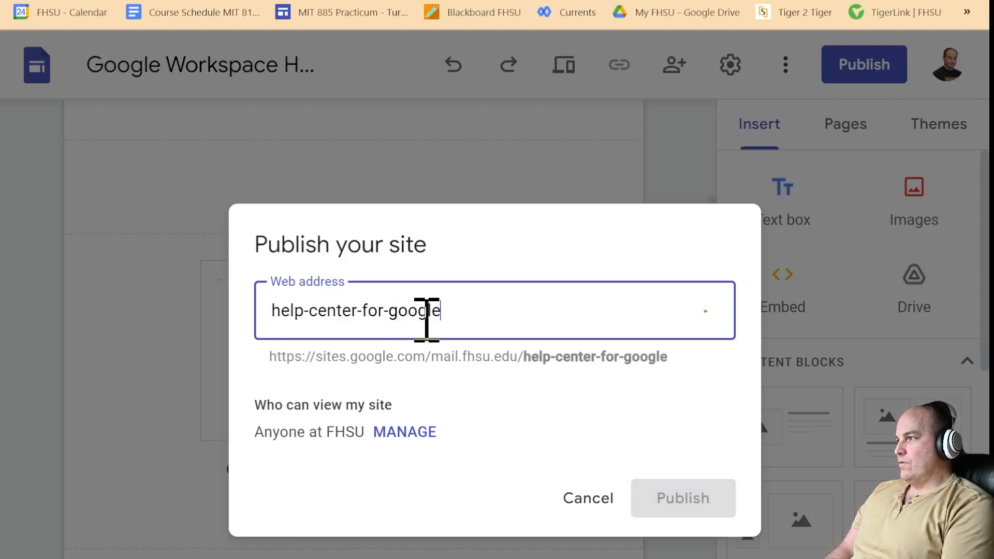
text(workspace)
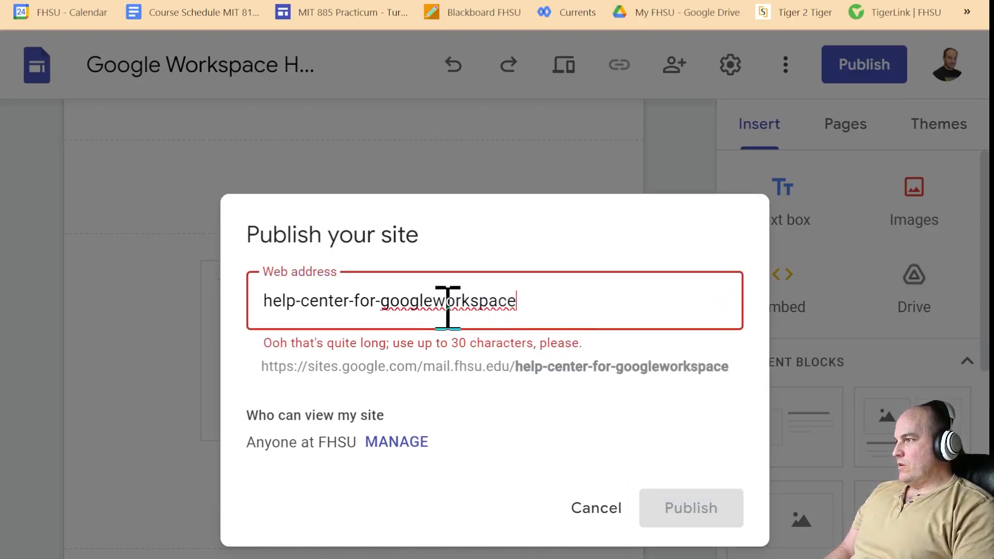
drag(440, 307, 379, 304)
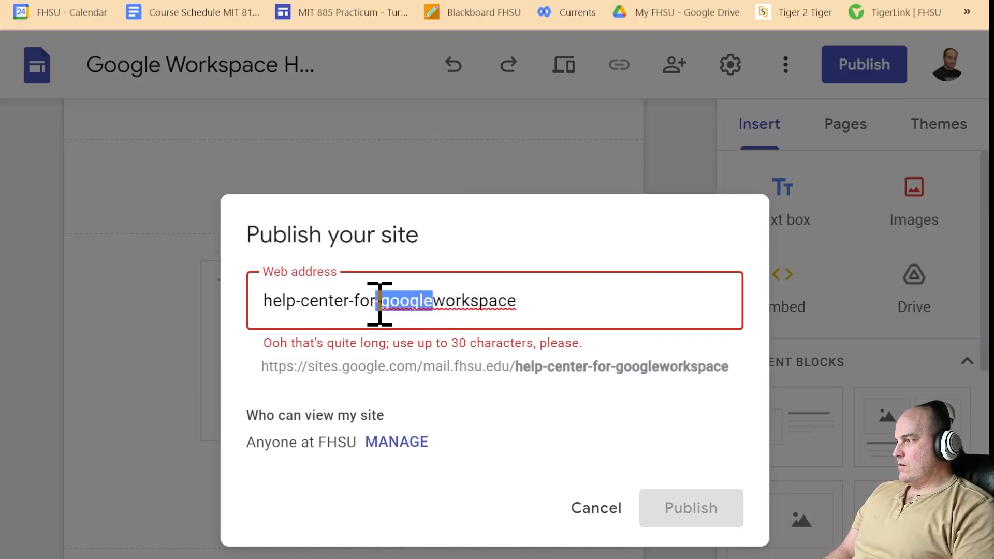
click(385, 304)
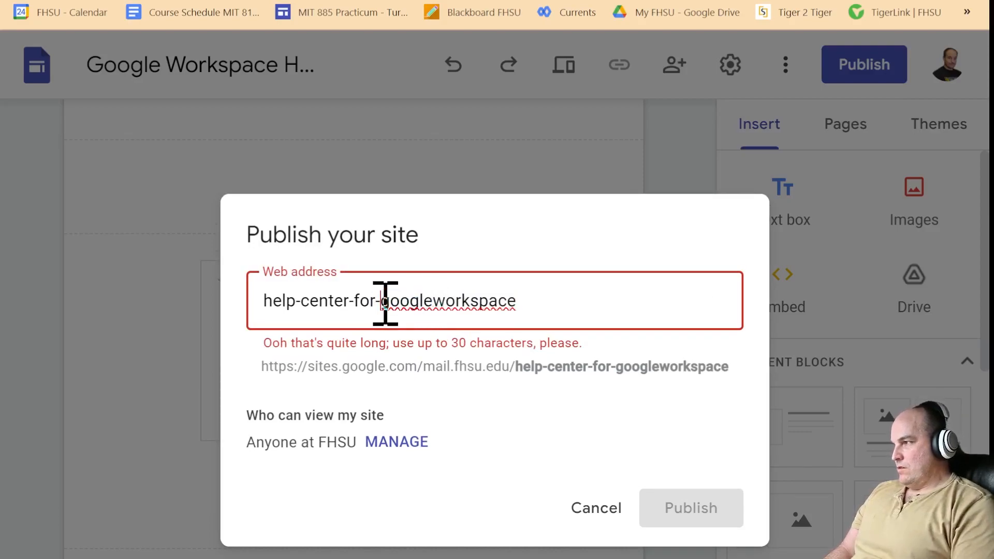
key(BackSpace)
key(BackSpace)
key(BackSpace)
key(BackSpace)
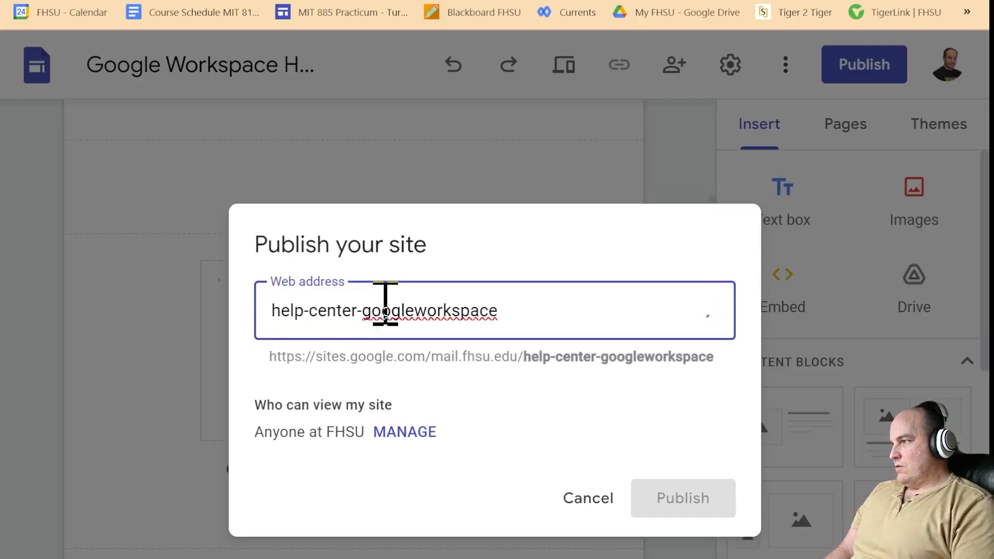
click(416, 302)
click(585, 300)
drag(584, 300, 372, 309)
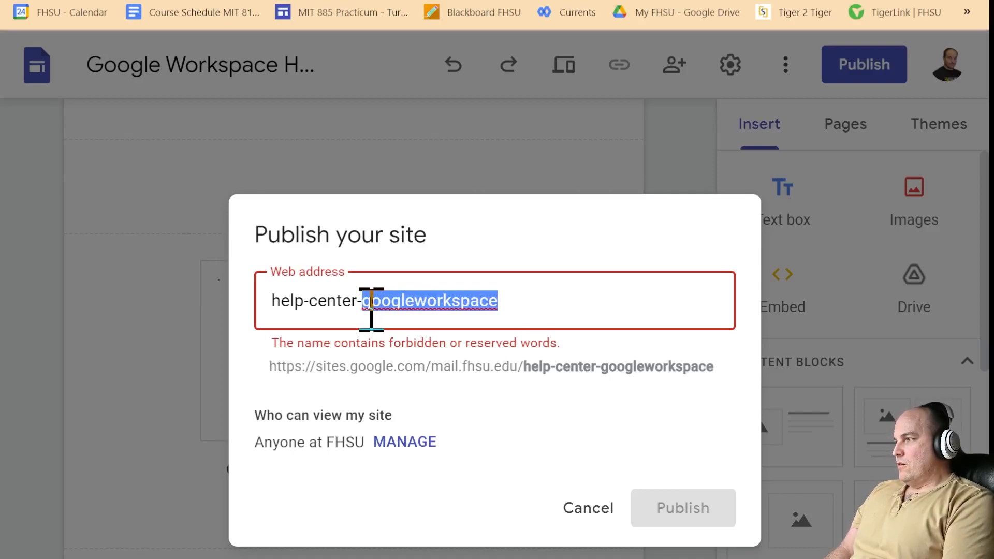
text(for-)
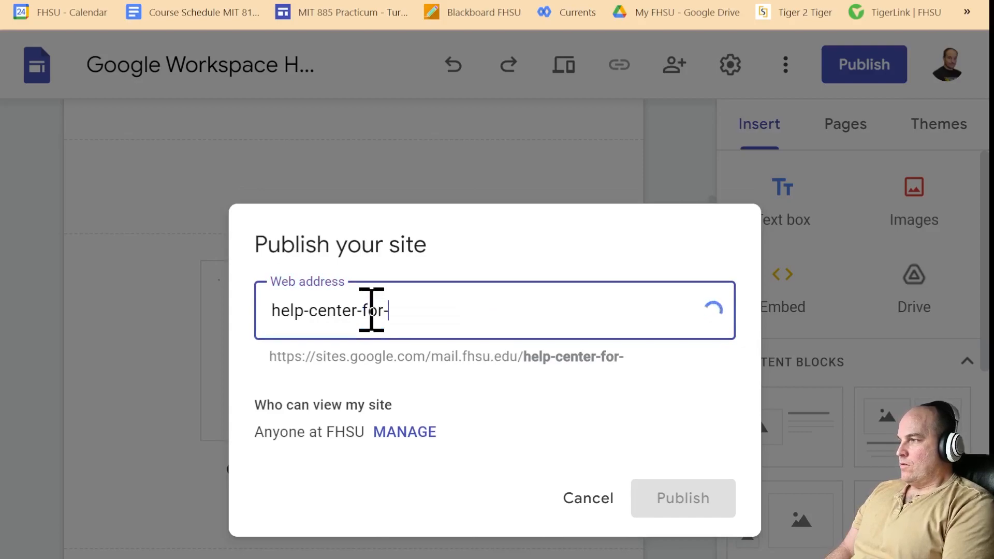
text(my-)
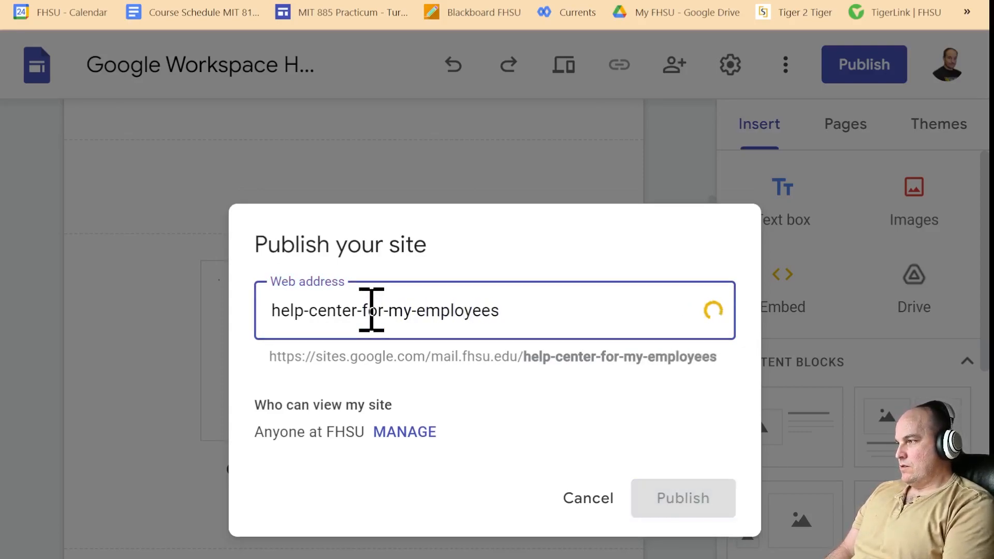
text(employees)
click(696, 498)
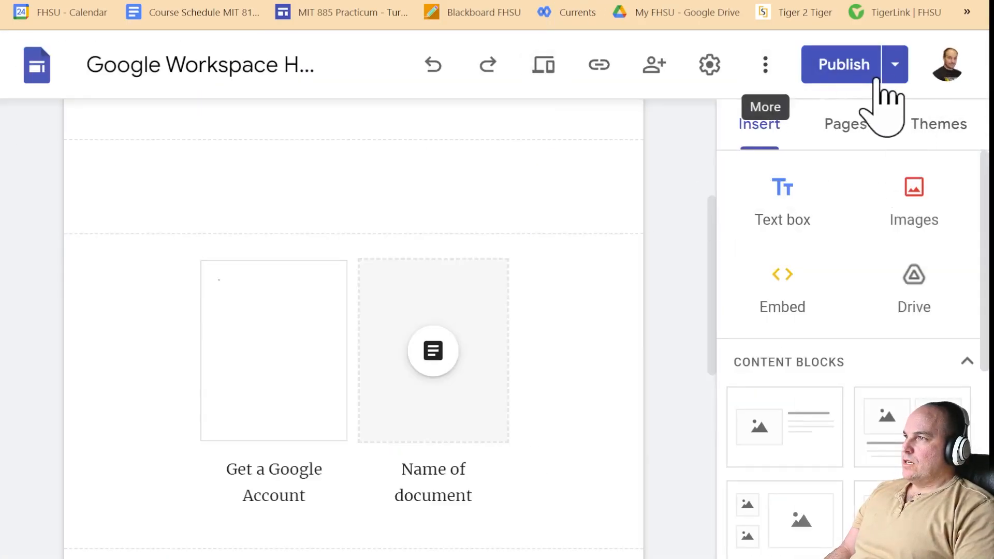
- Open the live published site from the Publish options
click(894, 67)
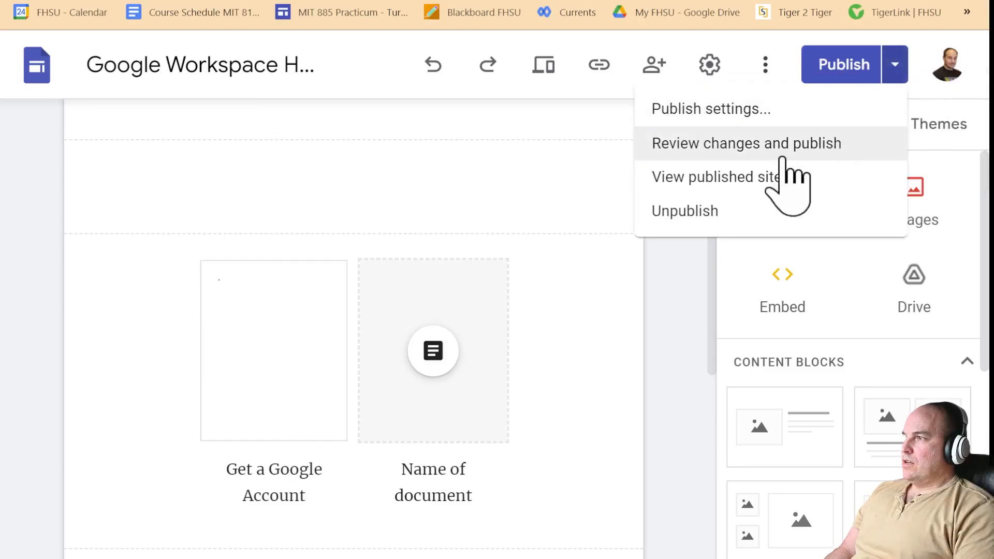
click(772, 173)
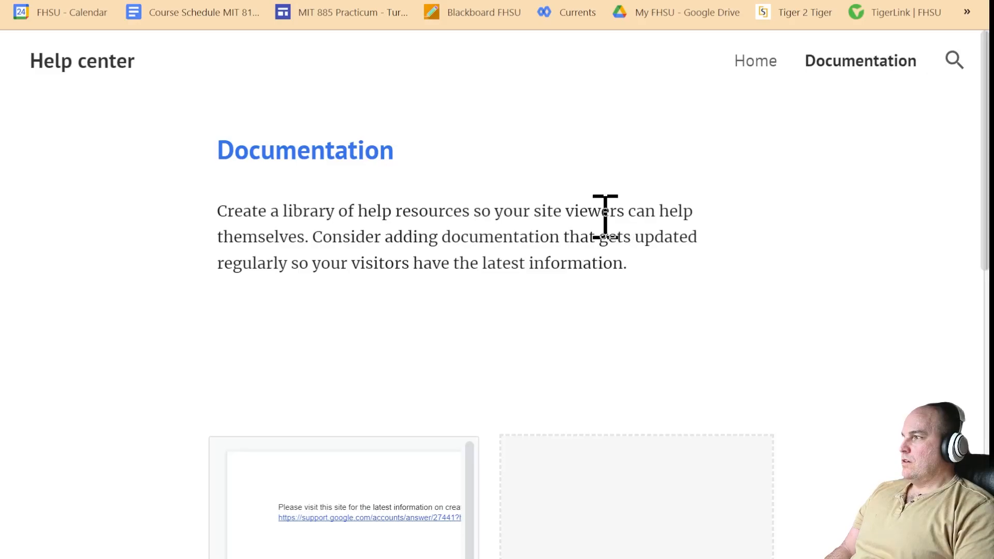
- On the published Home page, test the Google Drive and Google Image Search tutorial videos
click(760, 62)
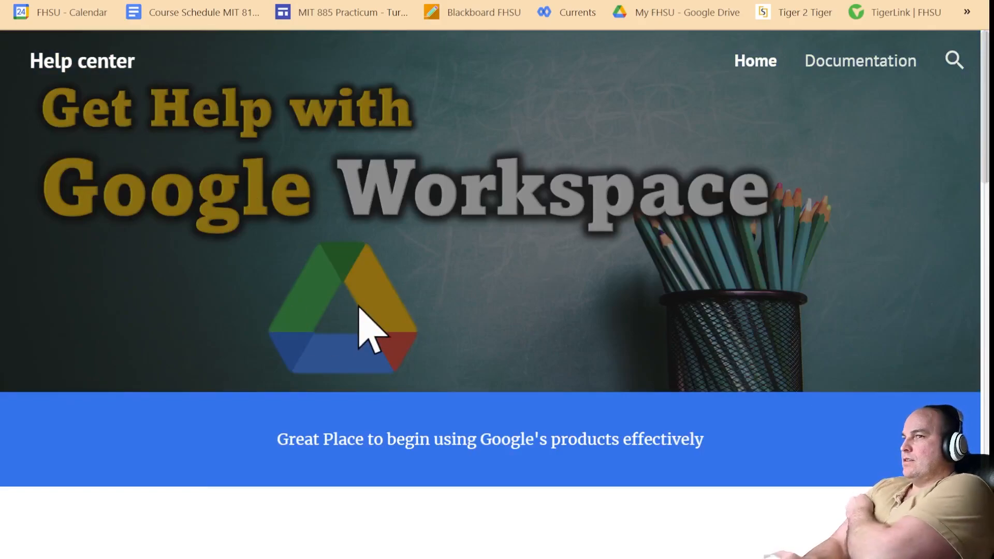
scroll(291, 437, down, 3)
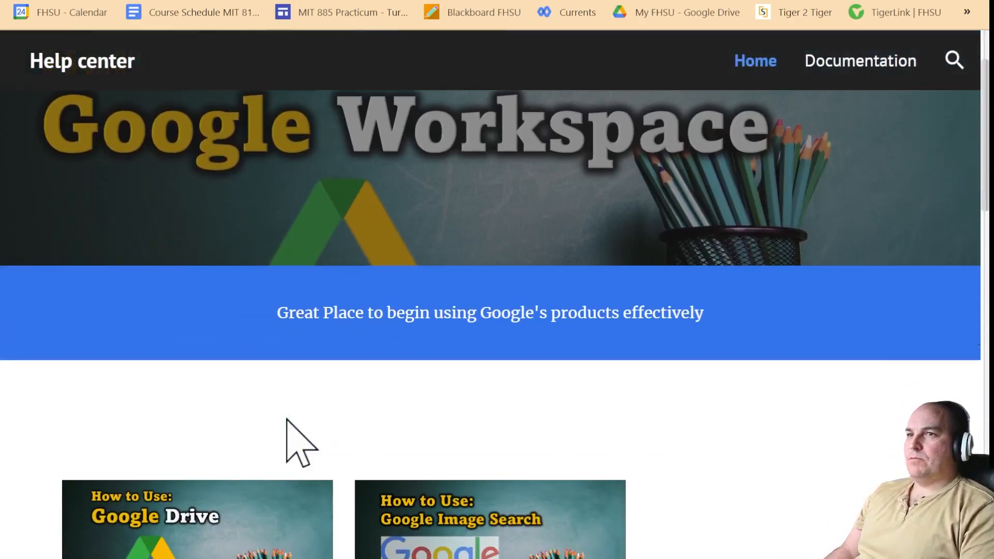
scroll(289, 417, down, 5)
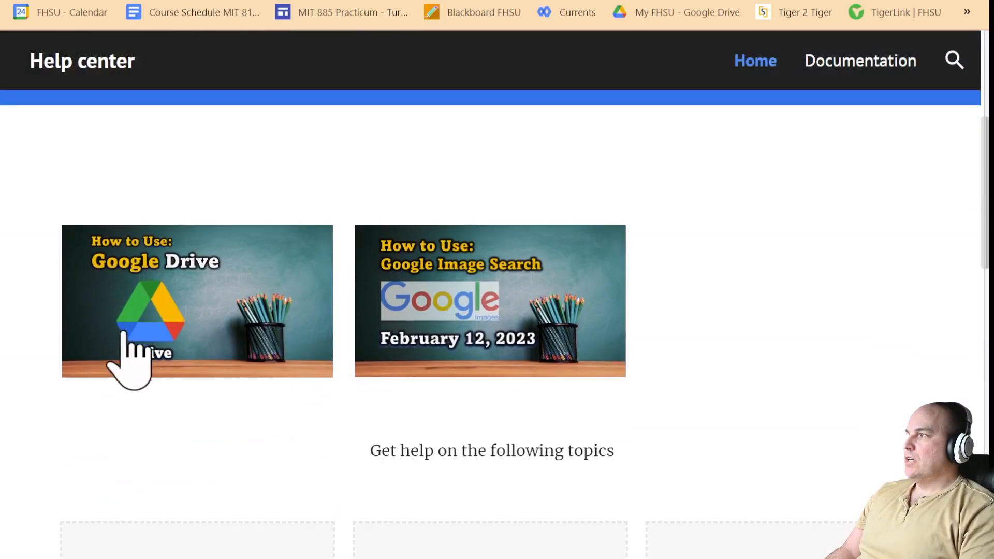
click(207, 321)
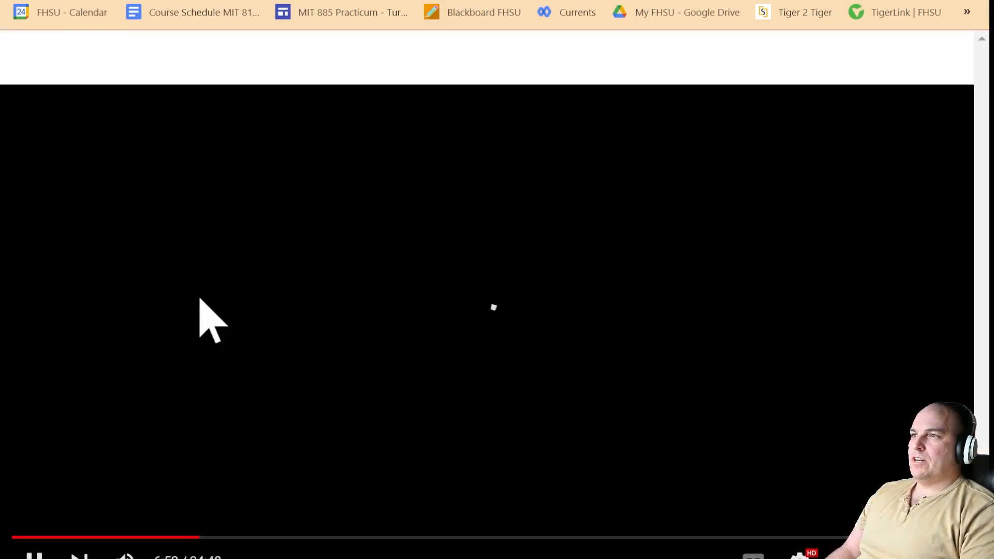
key(ctrl+w)
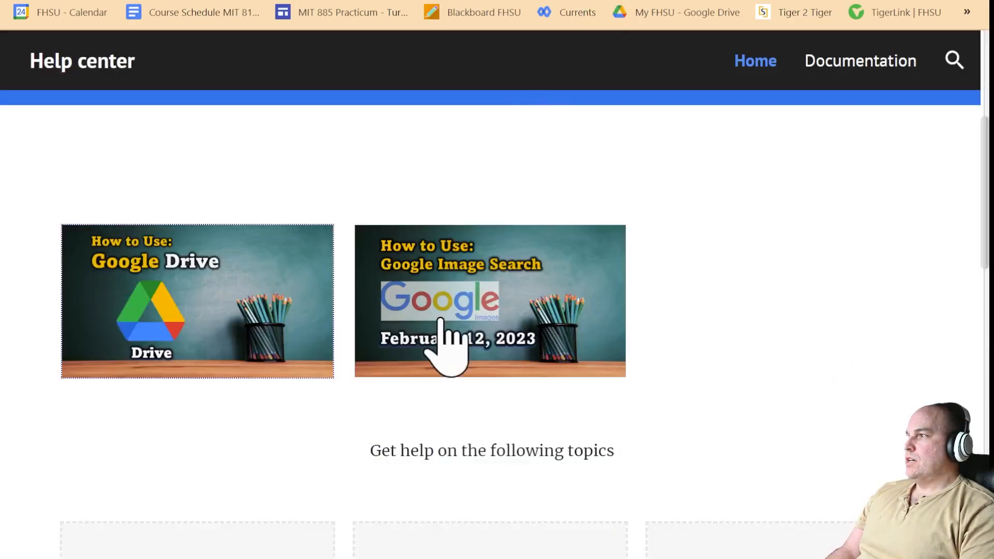
click(467, 334)
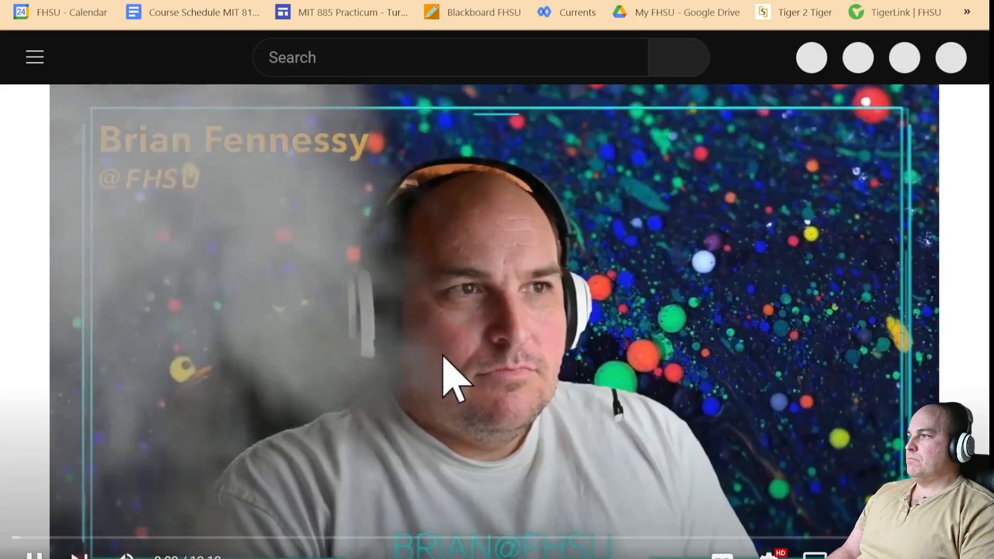
key(ctrl+w)
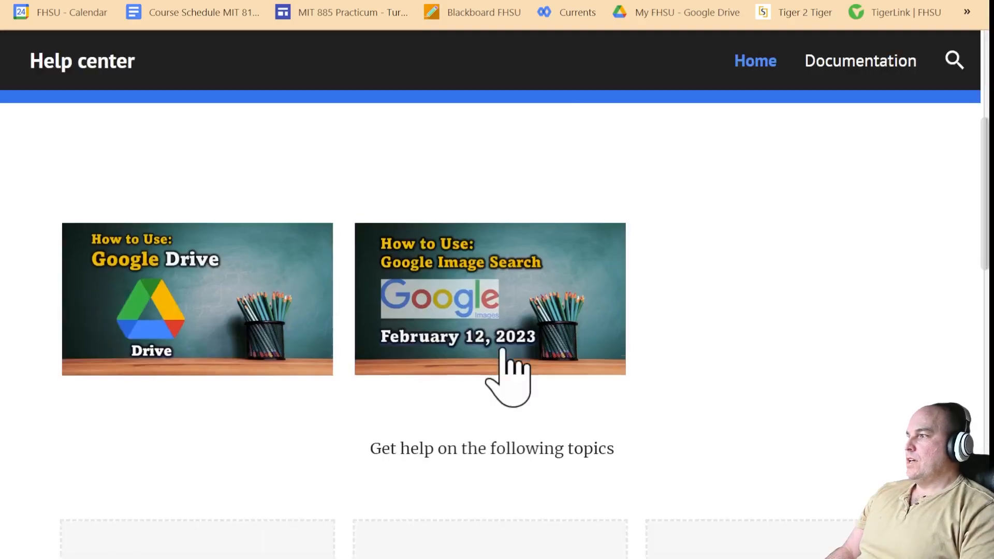
- Scroll through the rest of the published Home page
scroll(477, 380, down, 5)
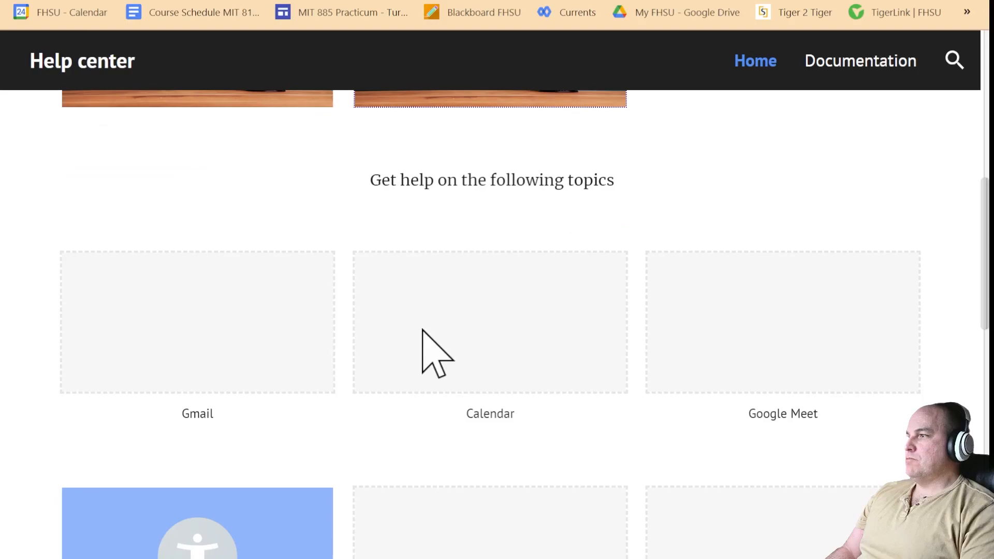
scroll(144, 497, down, 3)
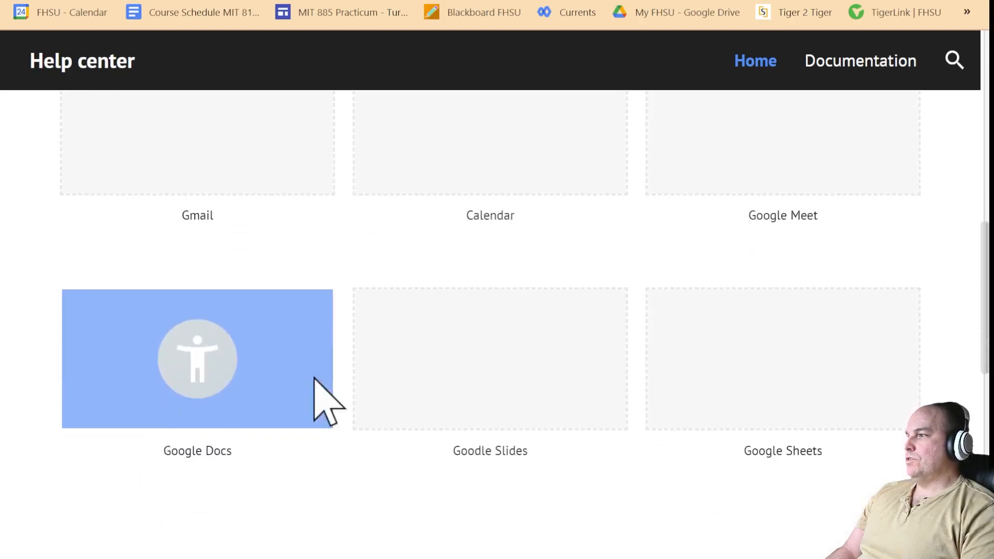
scroll(444, 471, down, 7)
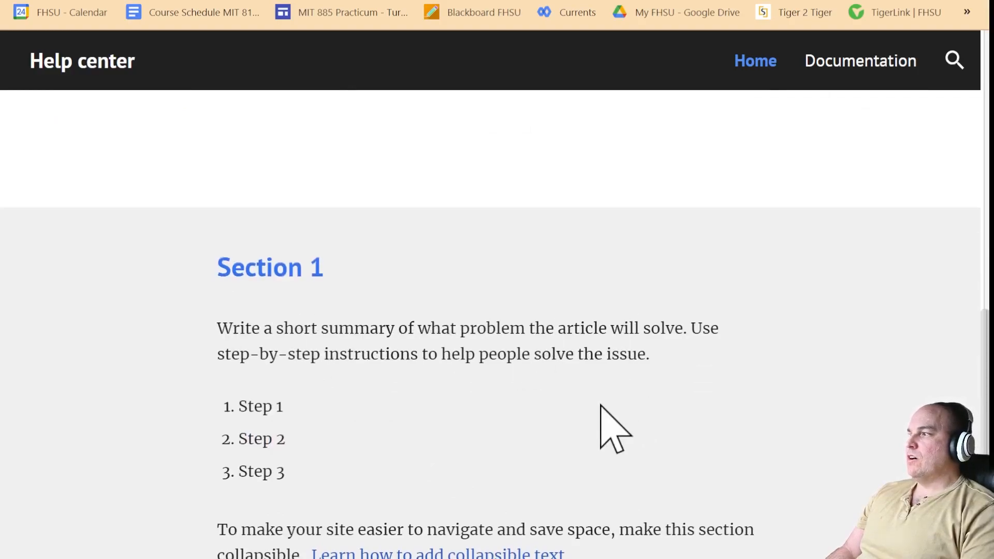
scroll(513, 409, down, 1)
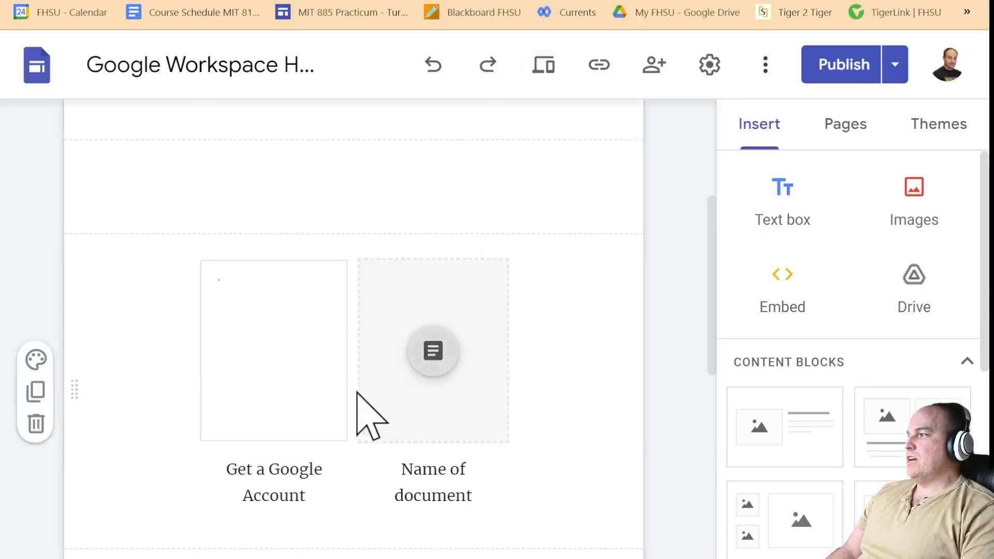
scroll(366, 411, down, 8)
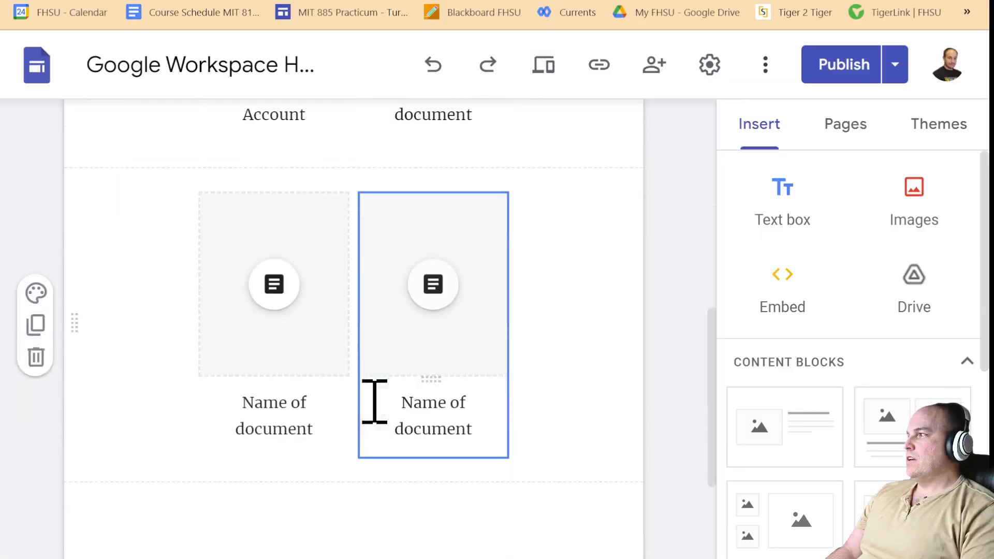
scroll(392, 361, down, 3)
scroll(392, 361, up, 12)
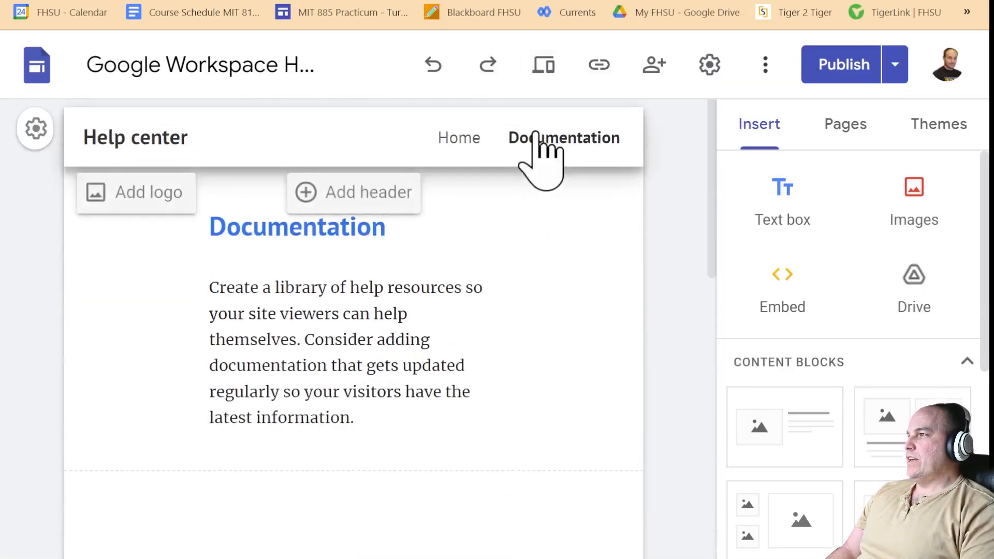
- Return to the Home page in the editor and select the Section 1 text box
click(457, 139)
scroll(302, 456, down, 10)
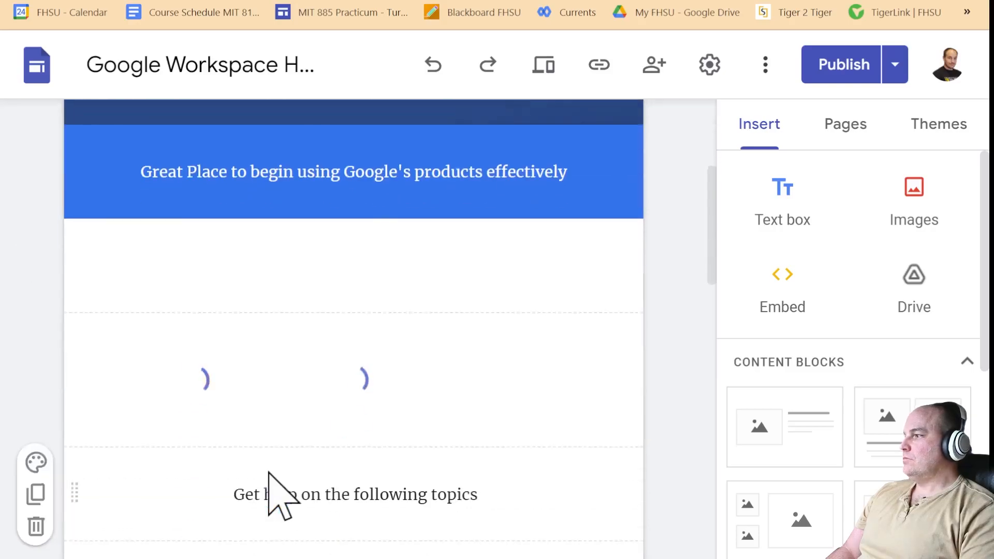
scroll(269, 471, down, 5)
click(297, 322)
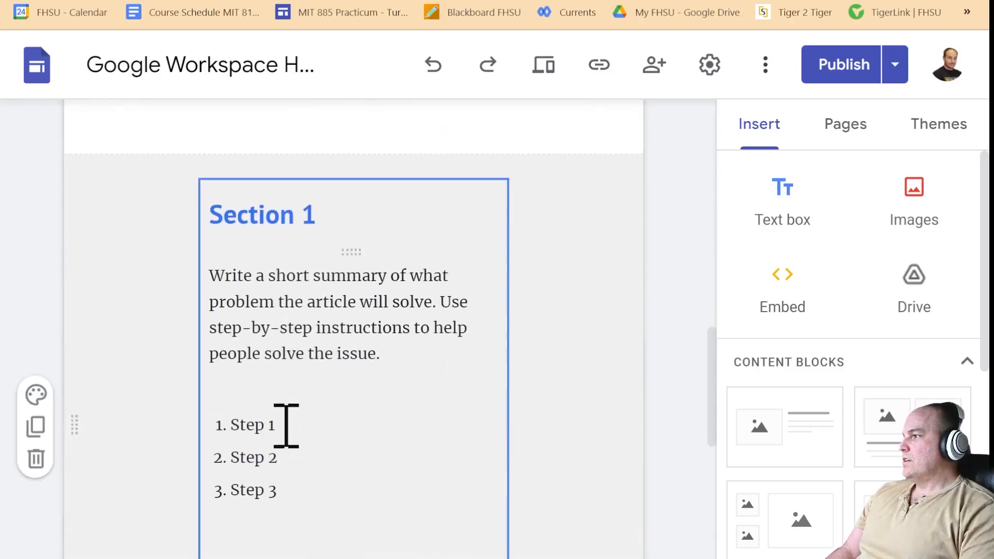
- Fill in Steps 1–3 (Create Google Account, Setup Gmail, Setup Calendar) and draft Step 4
drag(284, 422, 243, 426)
click(328, 423)
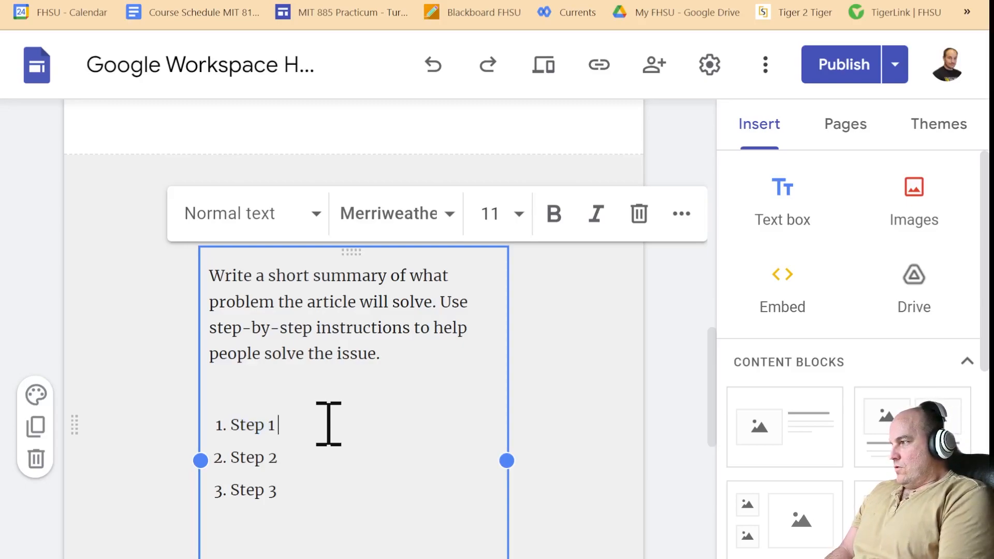
text(- C)
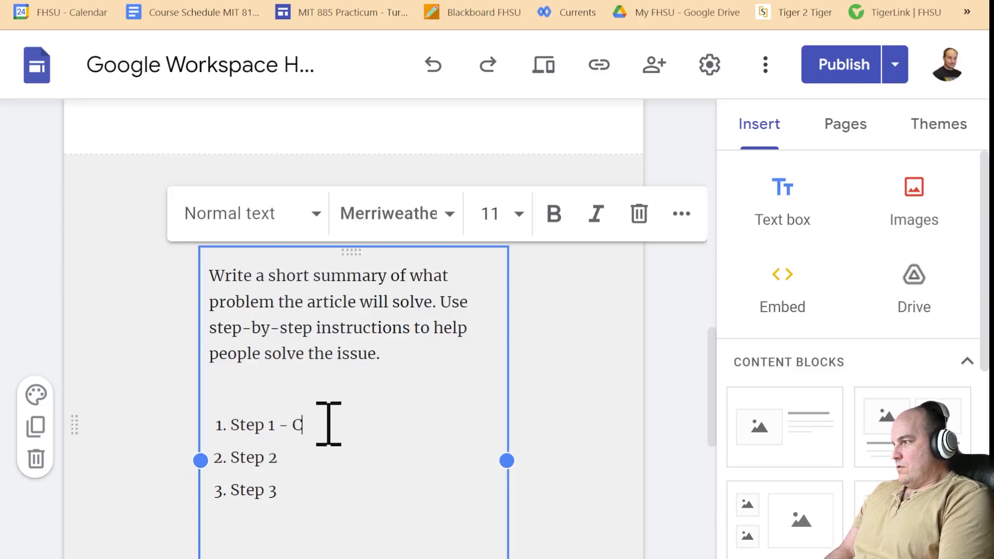
text(reate Google Account 2.)
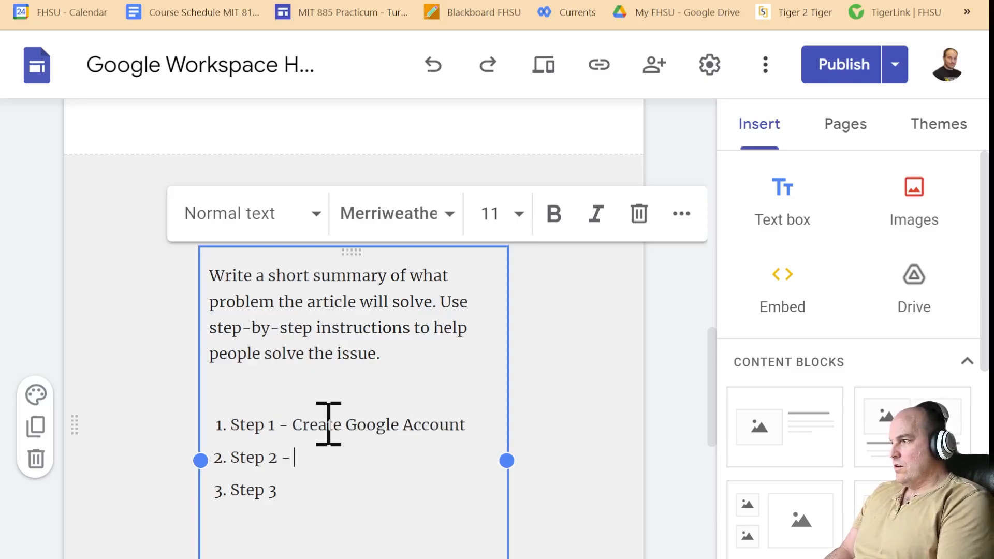
text( Step 2 - Setu)
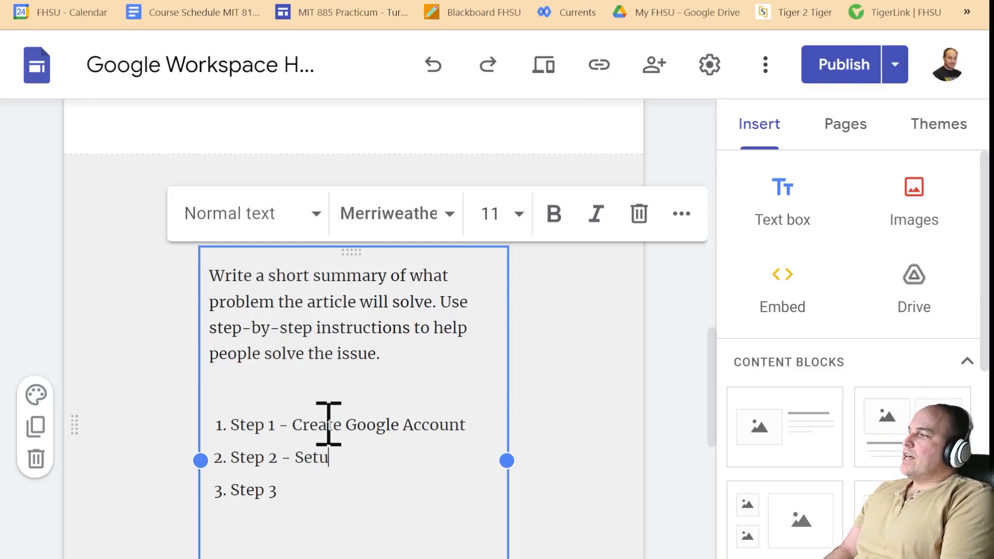
text(p Gmail 3. )
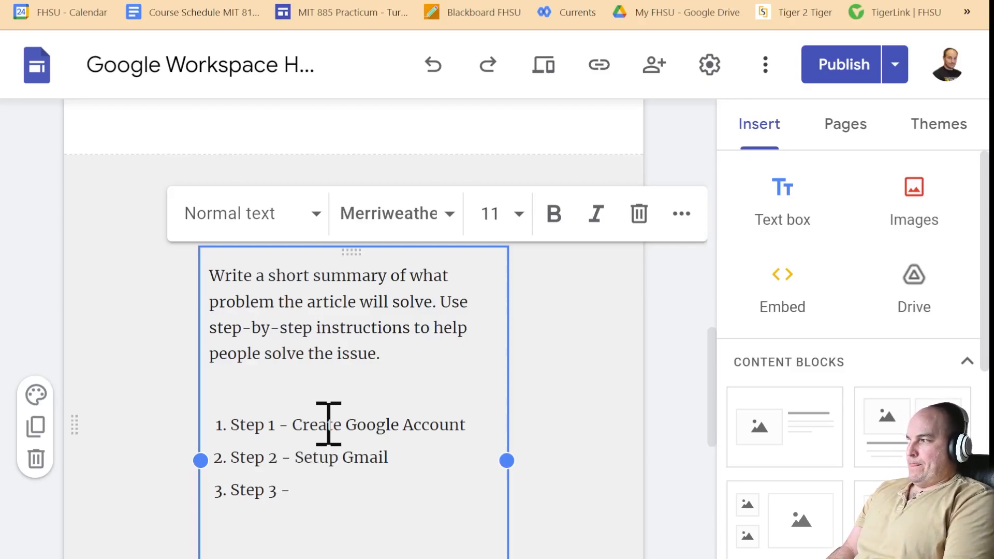
text(Step 3 - Setup)
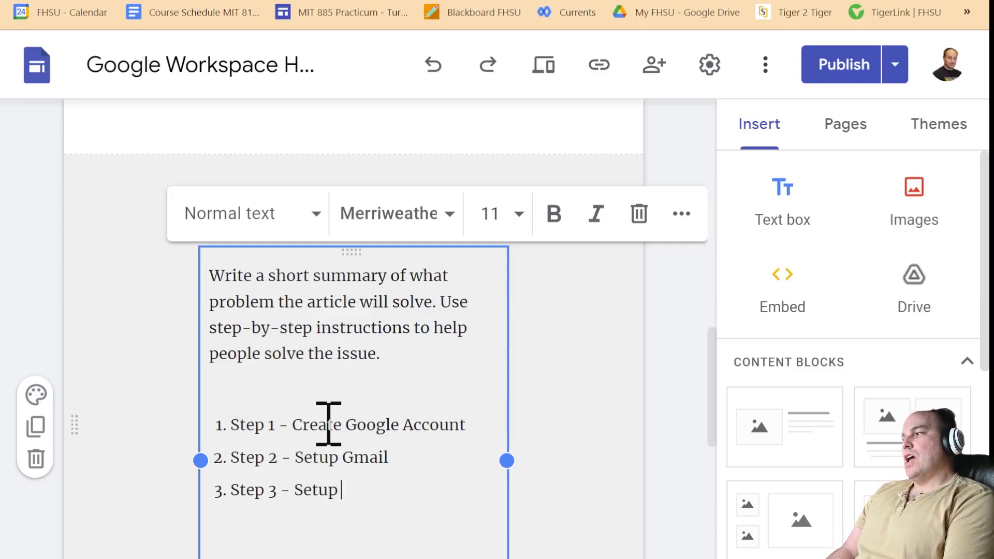
text( Calenda)
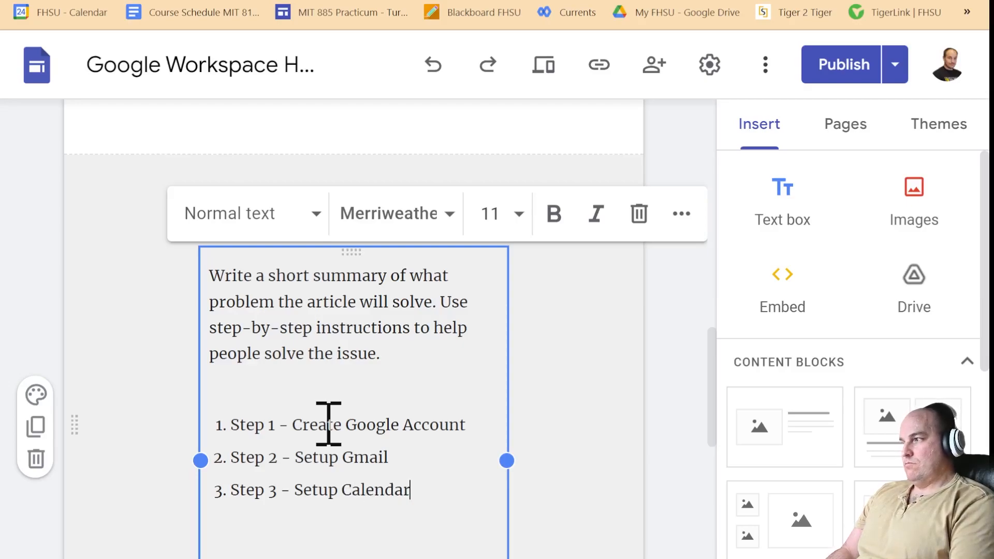
text(r)
key(Return)
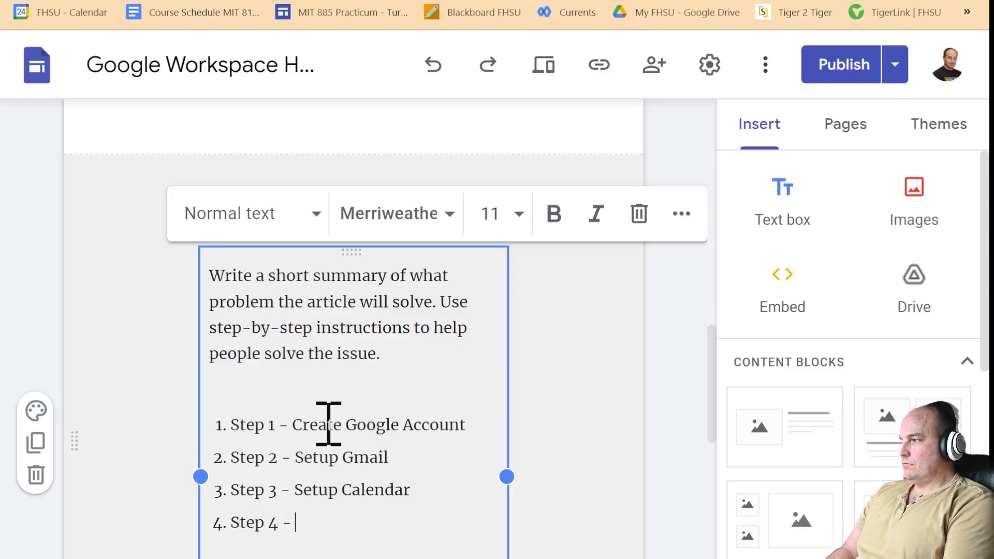
text(Step 4 - Create)
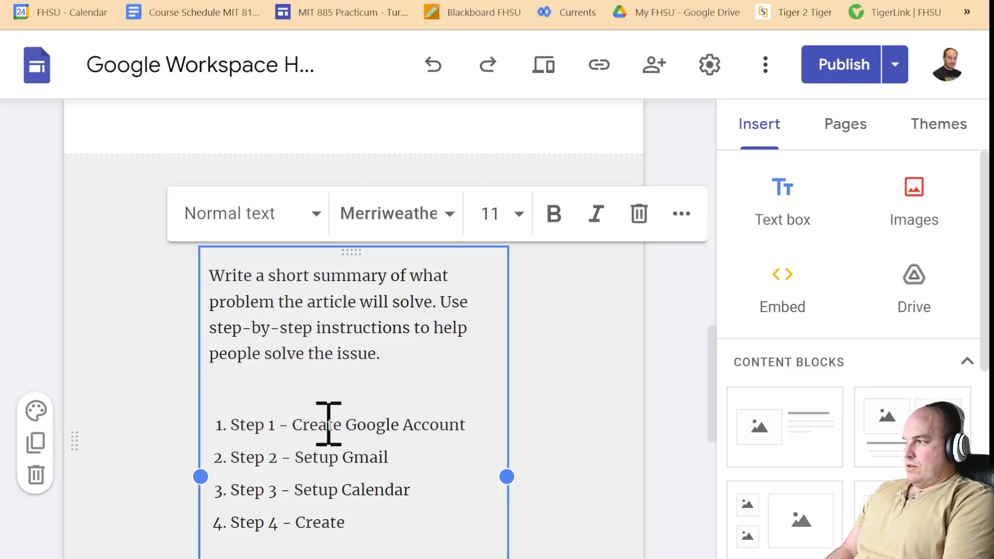
text( & Upload )
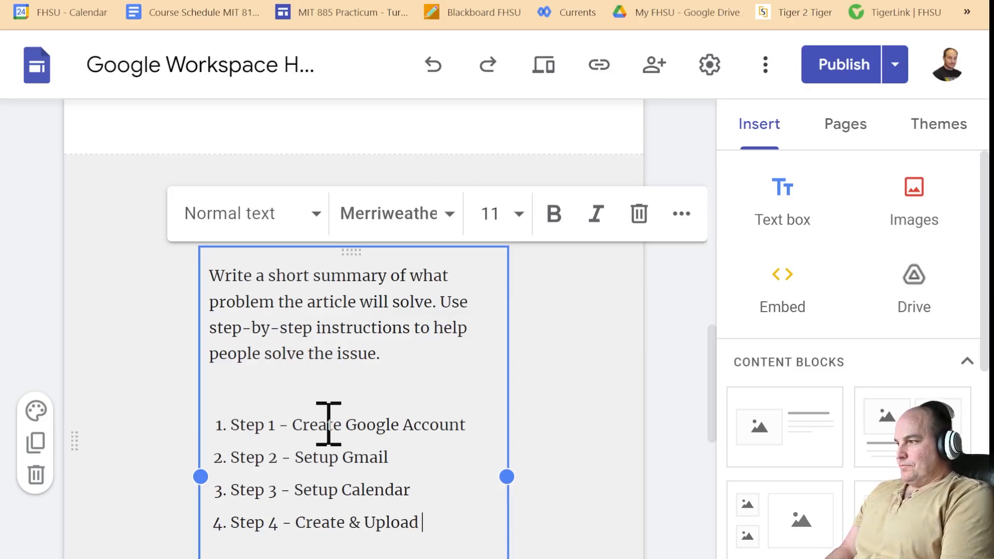
text(to)
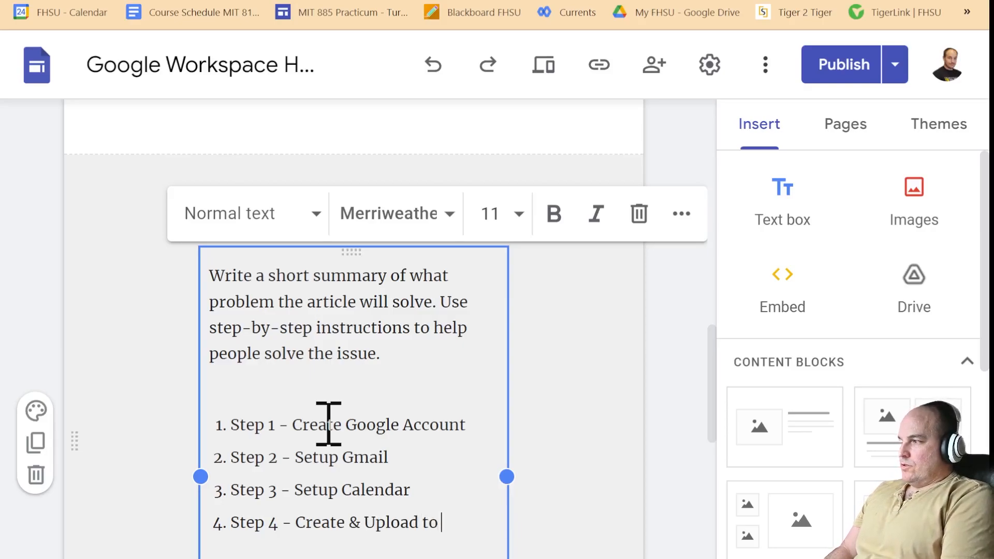
text( Google Drive)
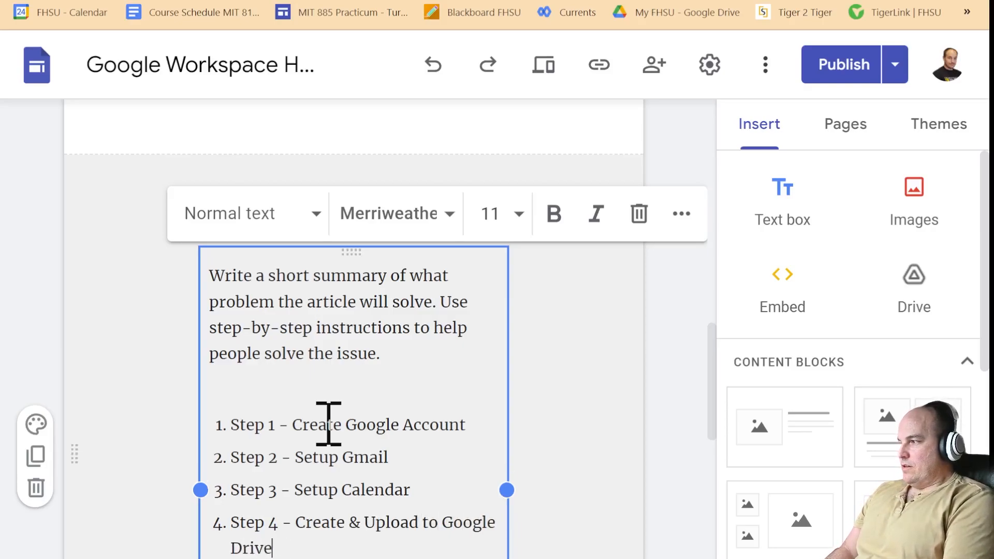
- Change Step 4 to 'Using to Google Drive' and add 'Step 5 – Create a Google Site'
click(362, 523)
drag(366, 525, 302, 526)
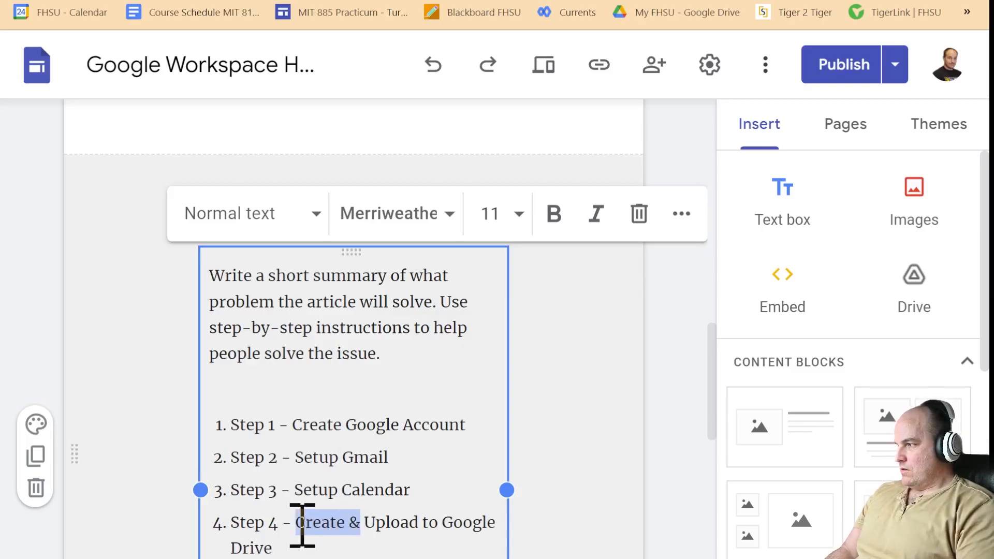
key(BackSpace)
key(Delete)
key(Delete)
key(Delete)
key(Delete)
key(Delete)
text(sing)
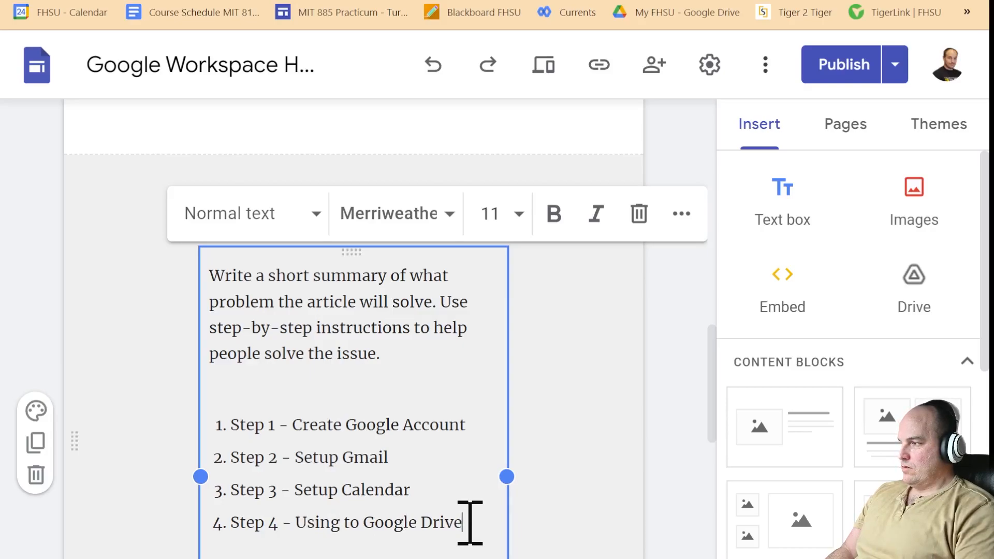
key(Return)
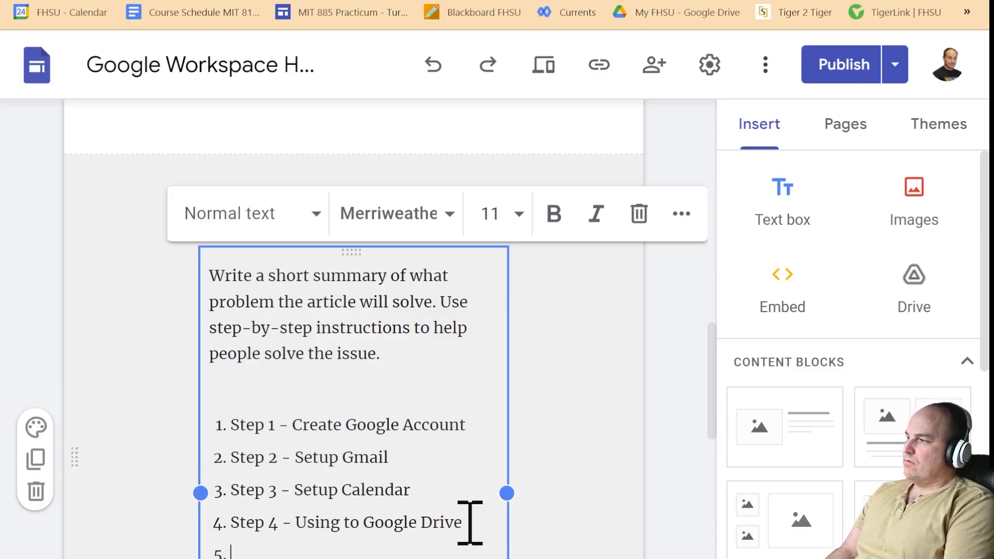
text(Step 5 – Create a Google Site)
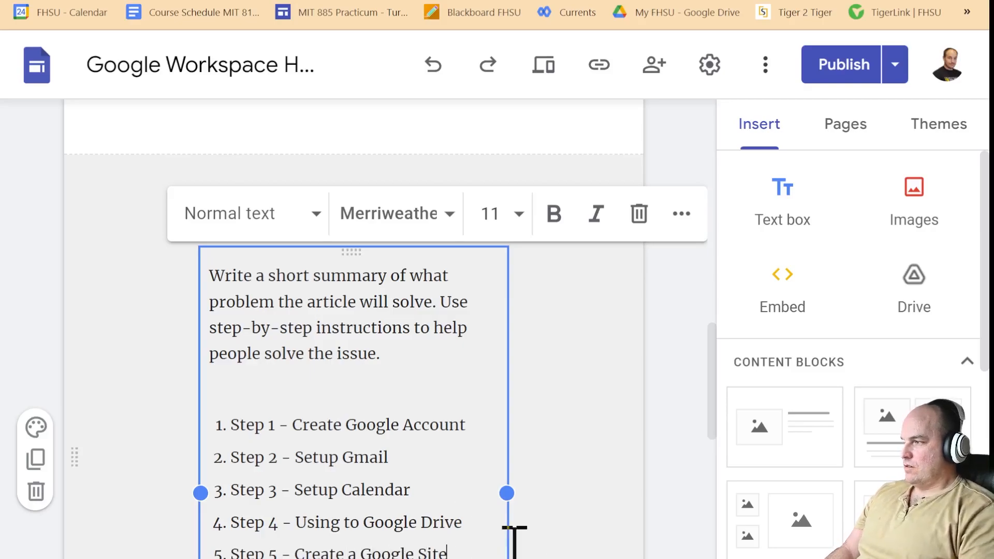
click(559, 557)
- Replace the placeholder summary with 'In this workspace support site we will discuss how to do the following:'
click(382, 344)
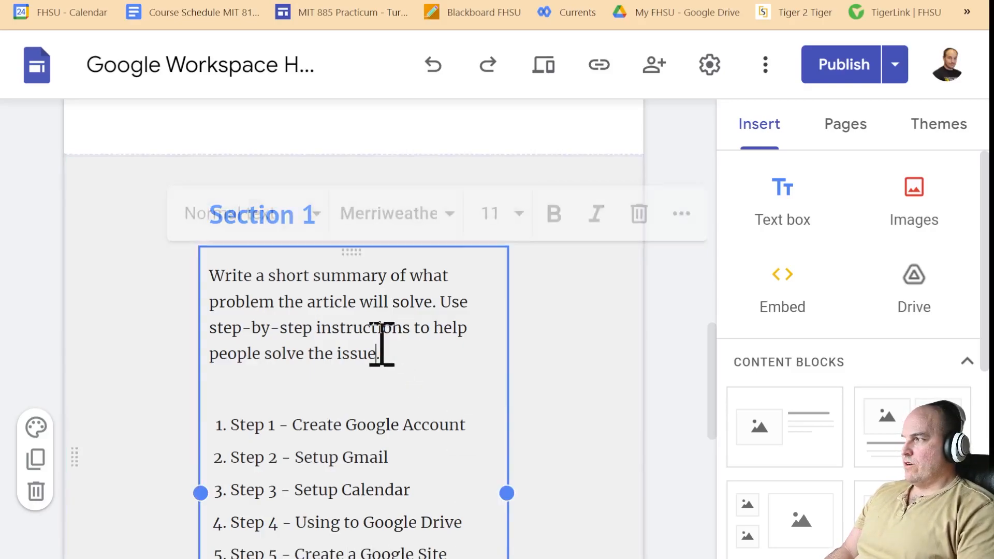
drag(406, 350, 207, 277)
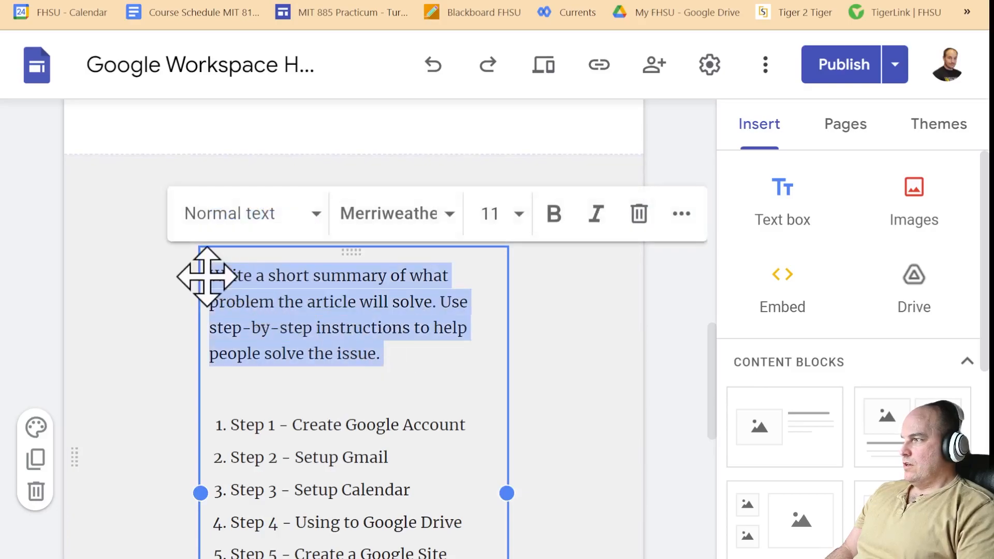
key(BackSpace)
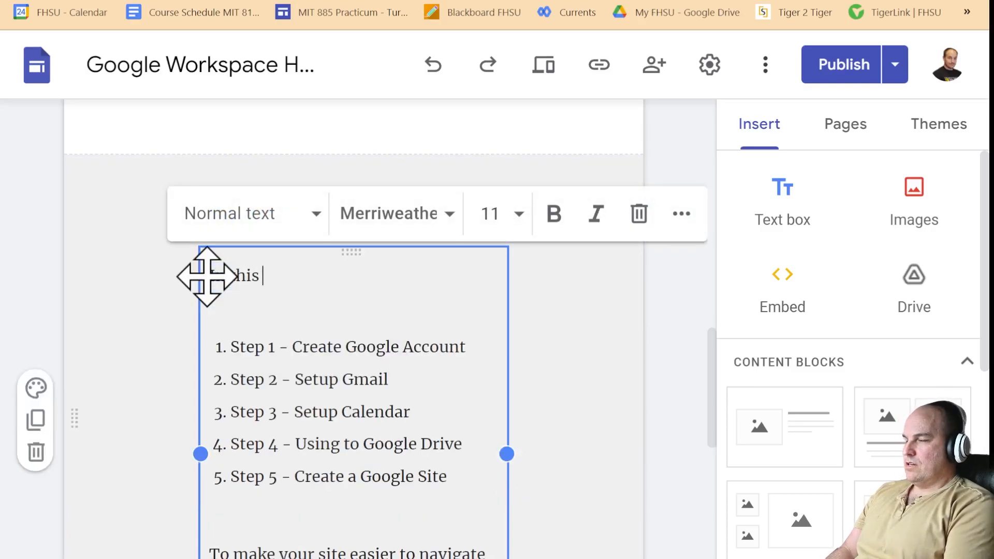
text(This workspace)
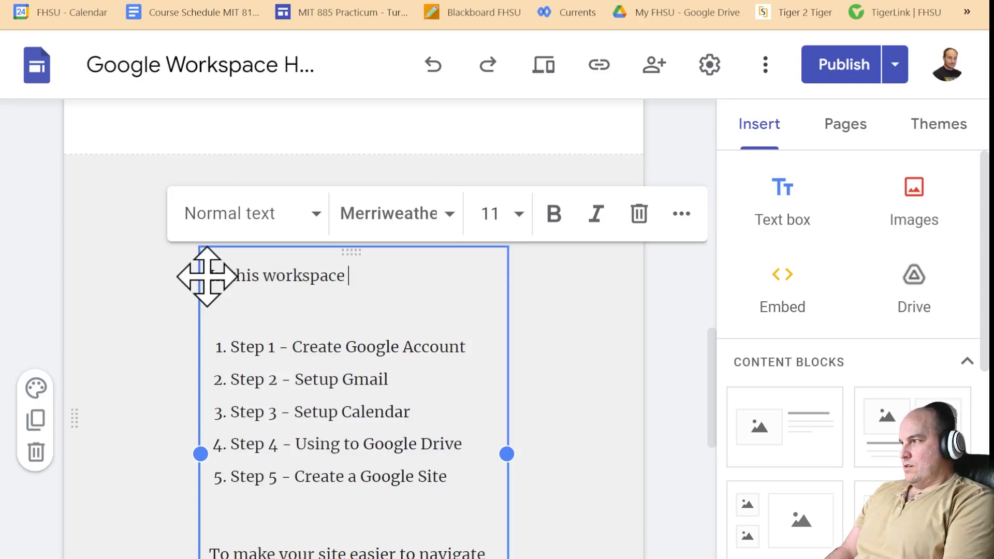
text( support site)
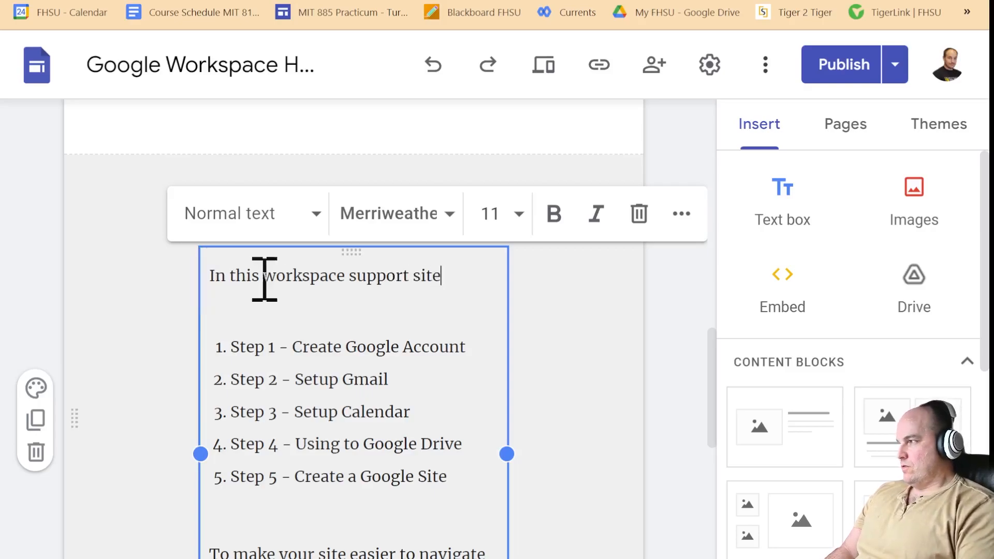
text( we will discus)
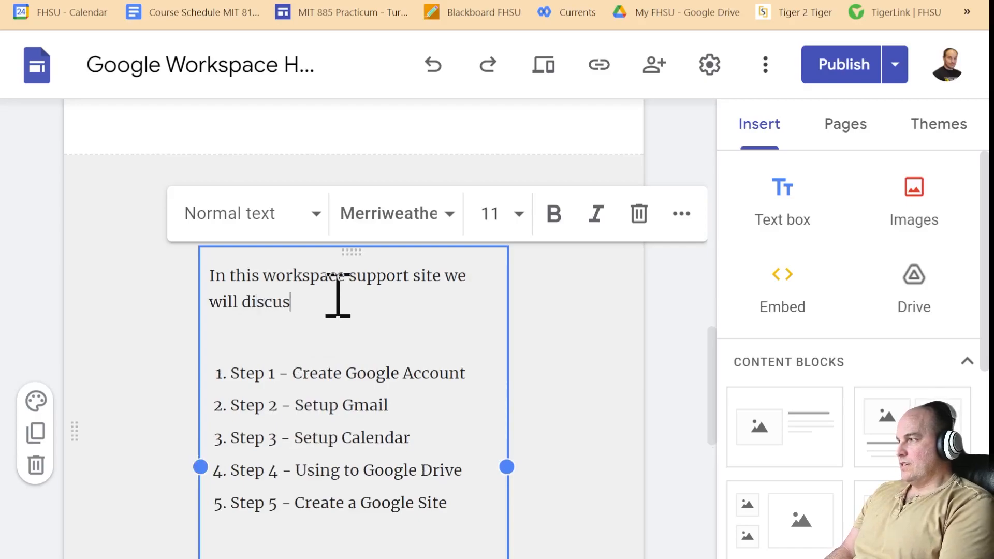
text(s how to use)
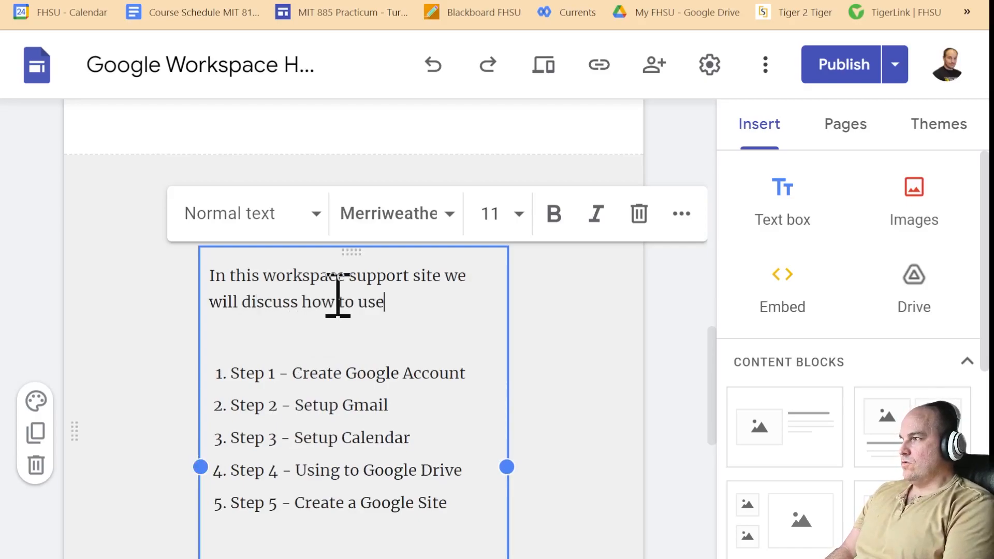
key(BackSpace)
key(BackSpace)
key(BackSpace)
text(do the following:)
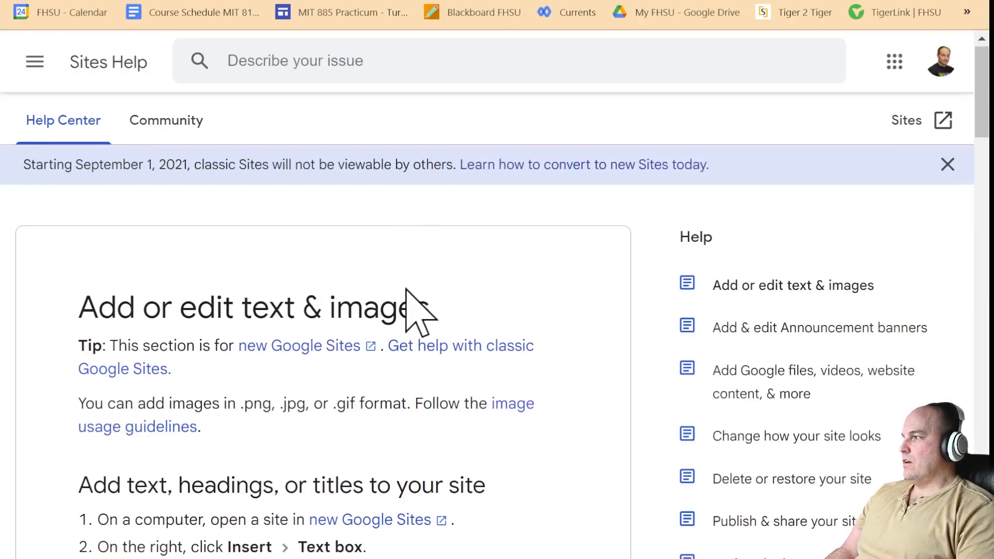
- Scroll the help article down to the Add collapsible text steps and read the publish step
scroll(407, 311, down, 2)
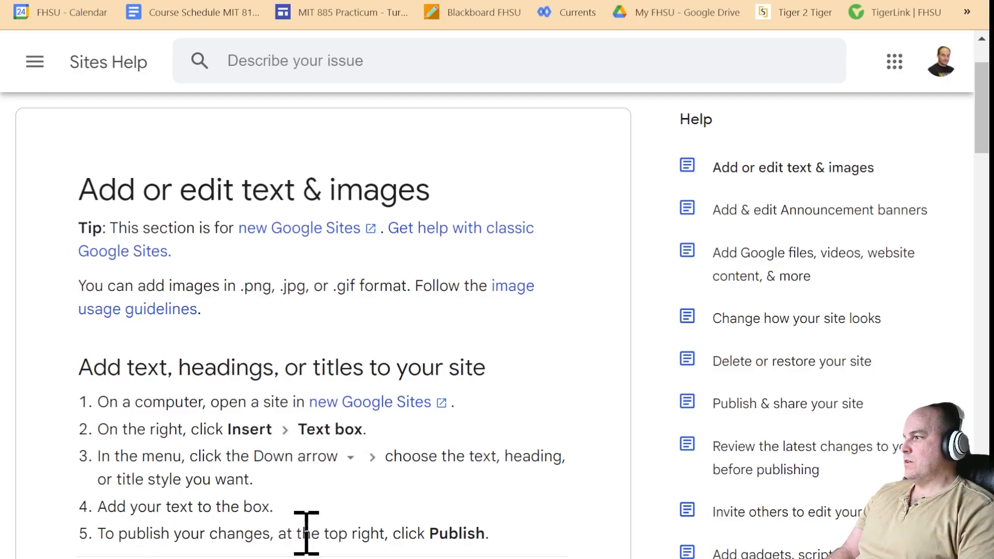
scroll(462, 462, down, 6)
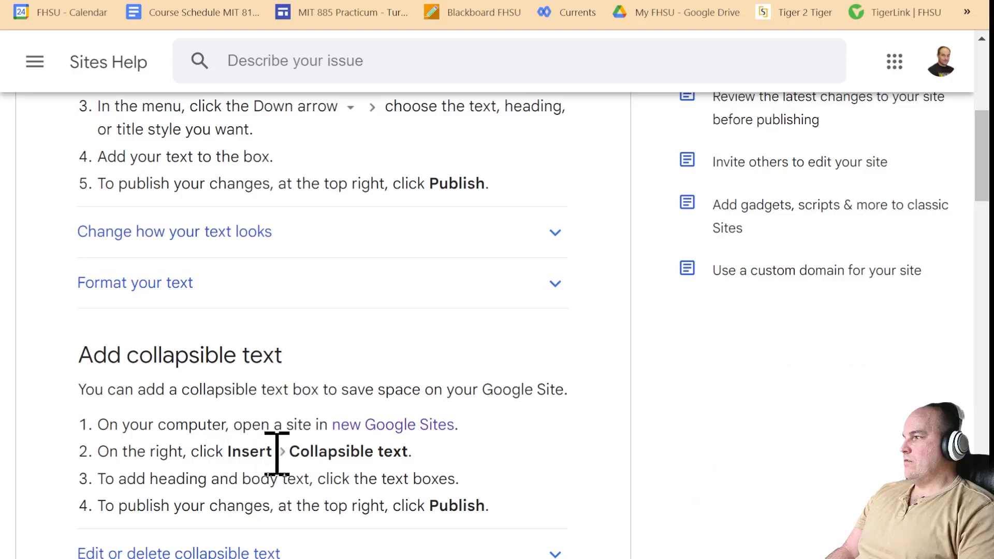
drag(179, 456, 414, 461)
drag(406, 505, 594, 510)
click(424, 444)
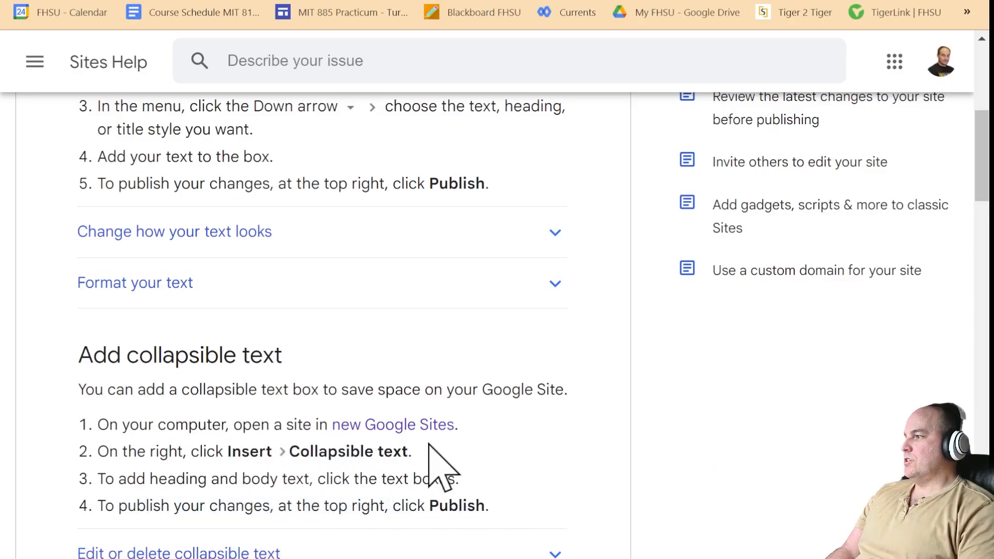
- In the Sites editor, insert an empty text box below the list section and show extra formatting options
key(ctrl+Tab)
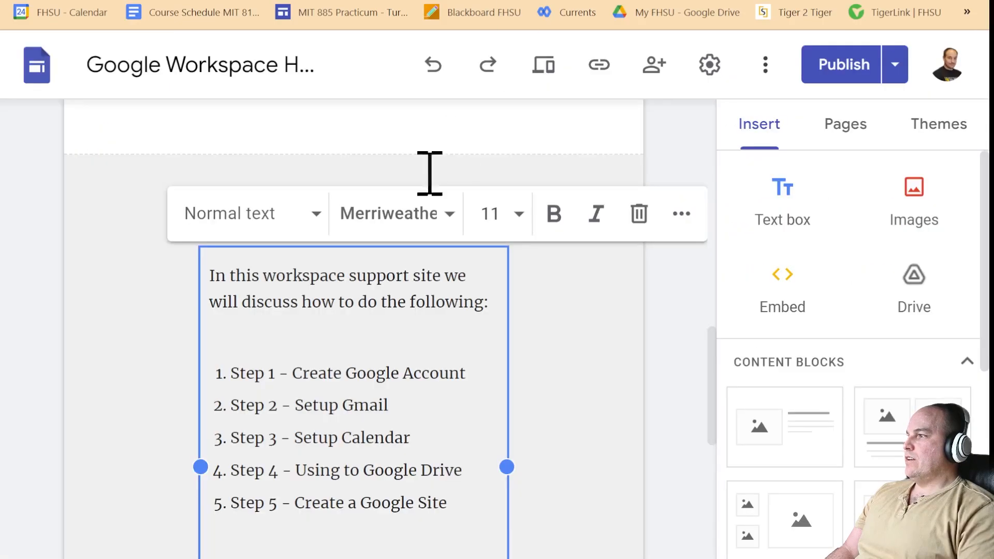
click(398, 369)
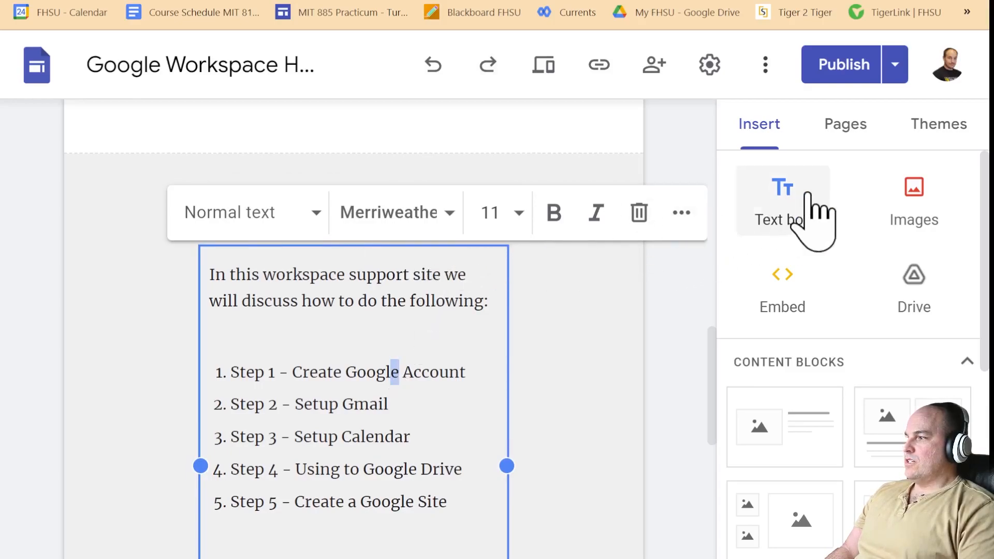
scroll(544, 444, down, 2)
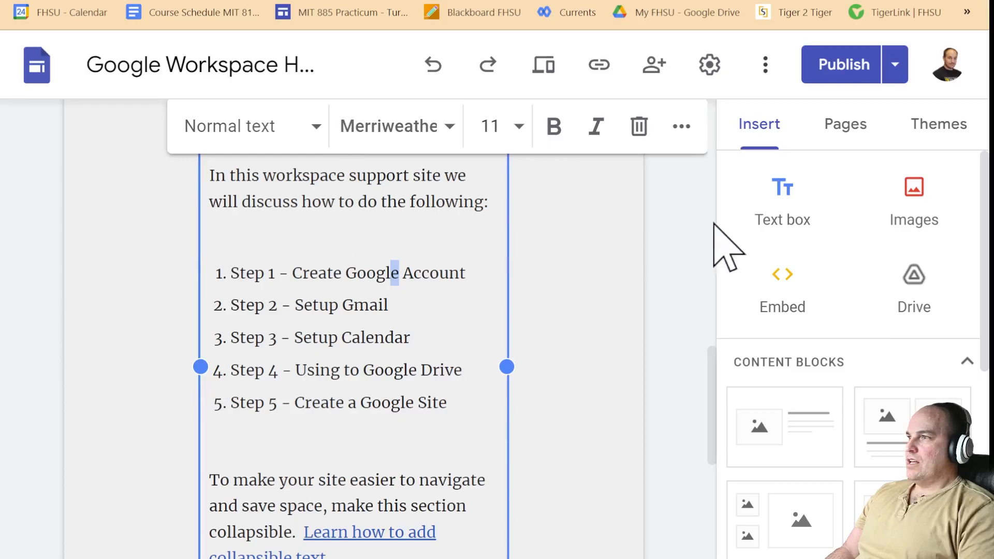
click(798, 222)
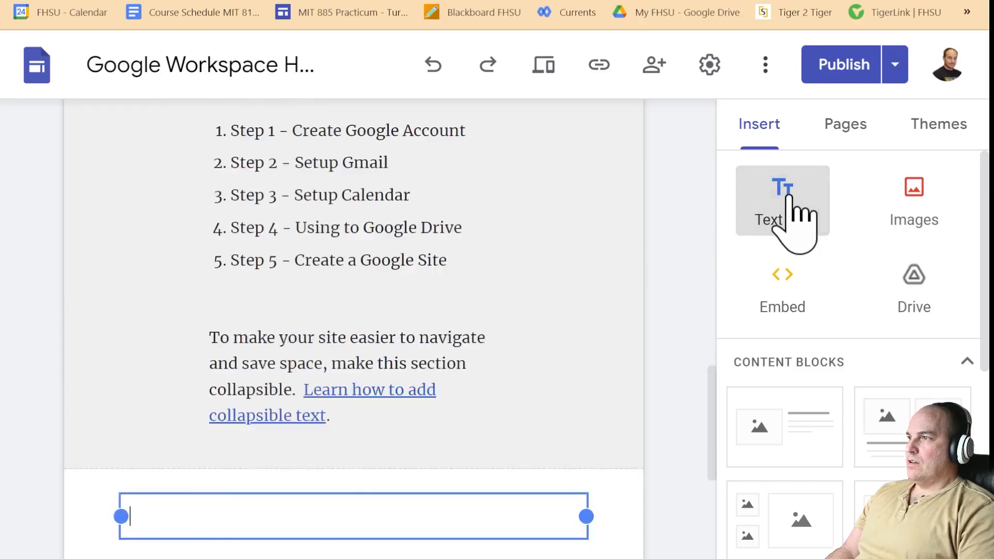
click(634, 175)
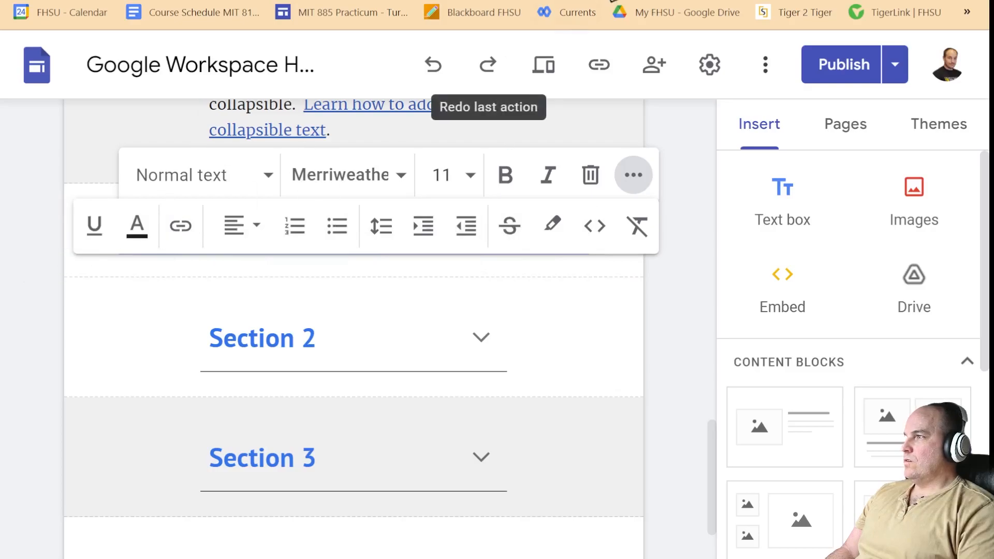
- Read the Help article's Add collapsible text heading and first two instruction steps
click(565, 2)
drag(81, 354, 318, 357)
double_click(176, 388)
drag(191, 387, 582, 388)
click(169, 433)
drag(162, 423, 215, 415)
drag(273, 423, 354, 424)
click(160, 451)
drag(150, 451, 409, 455)
click(212, 451)
- Highlight the 'Insert > Collapsible text' and publish steps, then return to the Sites editor
click(314, 455)
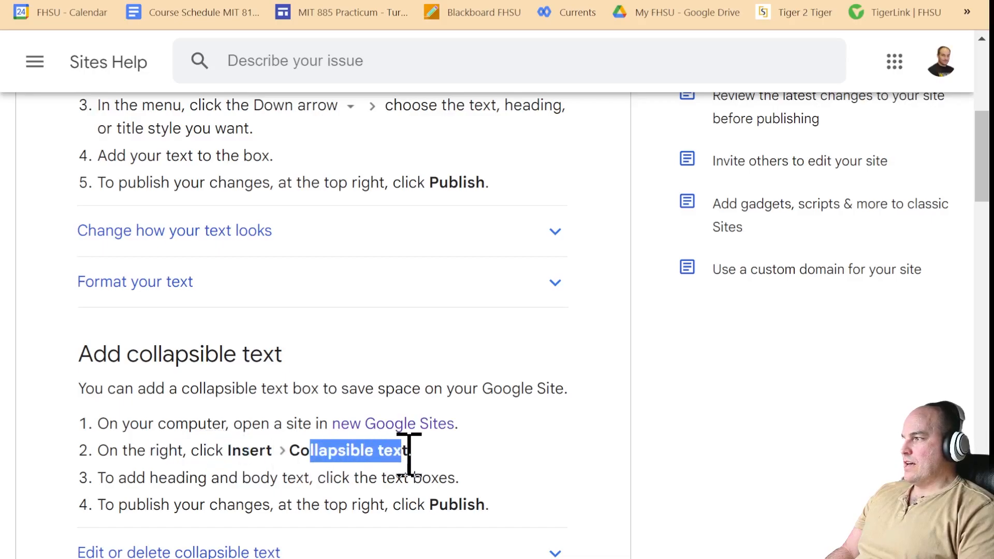
drag(183, 477, 381, 477)
drag(271, 505, 389, 505)
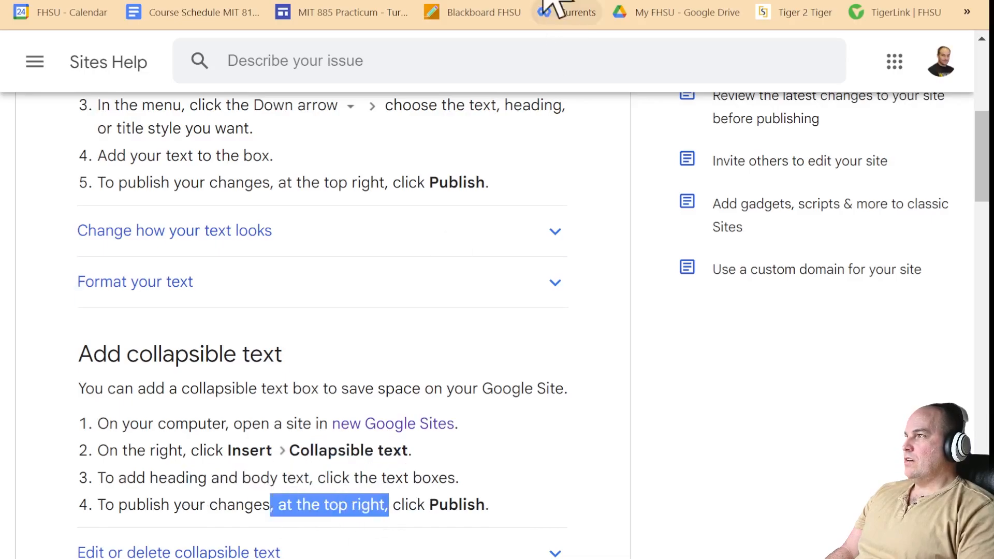
click(567, 2)
scroll(479, 366, up, 5)
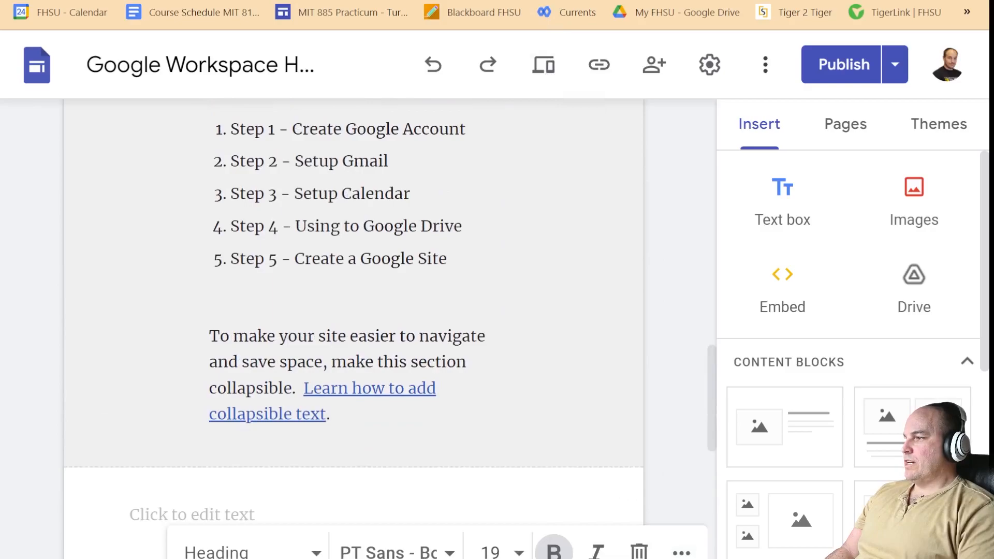
- Switch the Insert panel's content blocks to a named list showing Collapsible group, Table of contents, Image carousel
click(486, 393)
scroll(444, 322, up, 4)
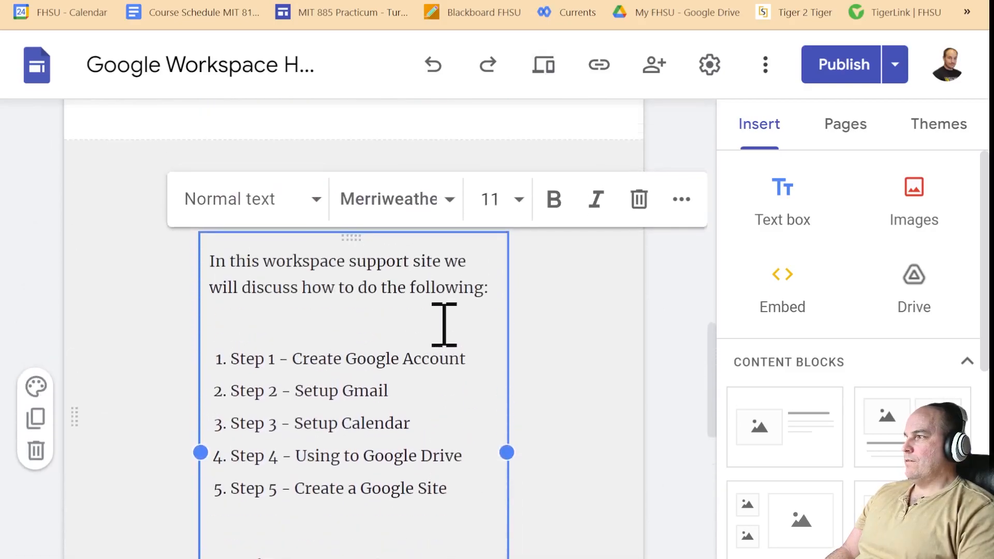
click(970, 360)
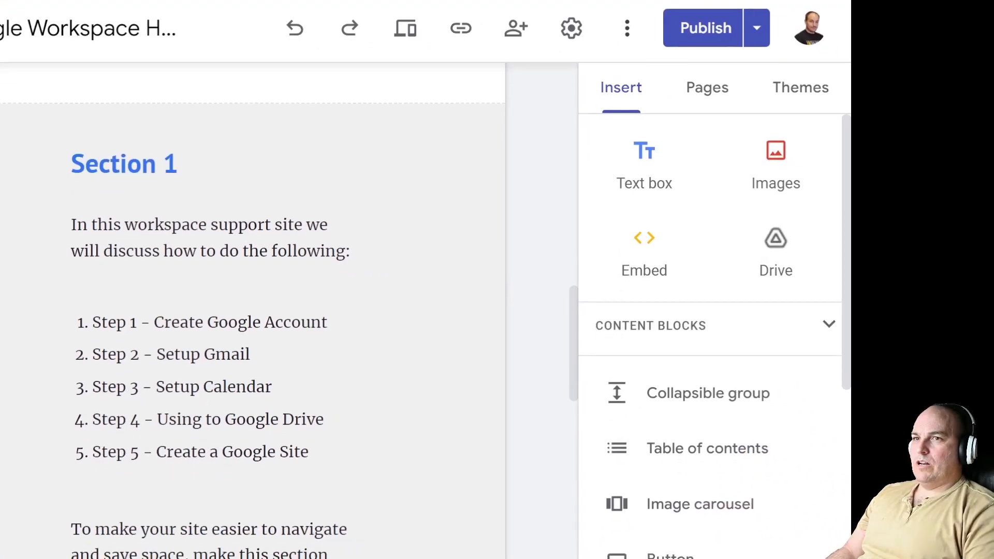
click(829, 326)
click(829, 325)
drag(846, 269, 845, 552)
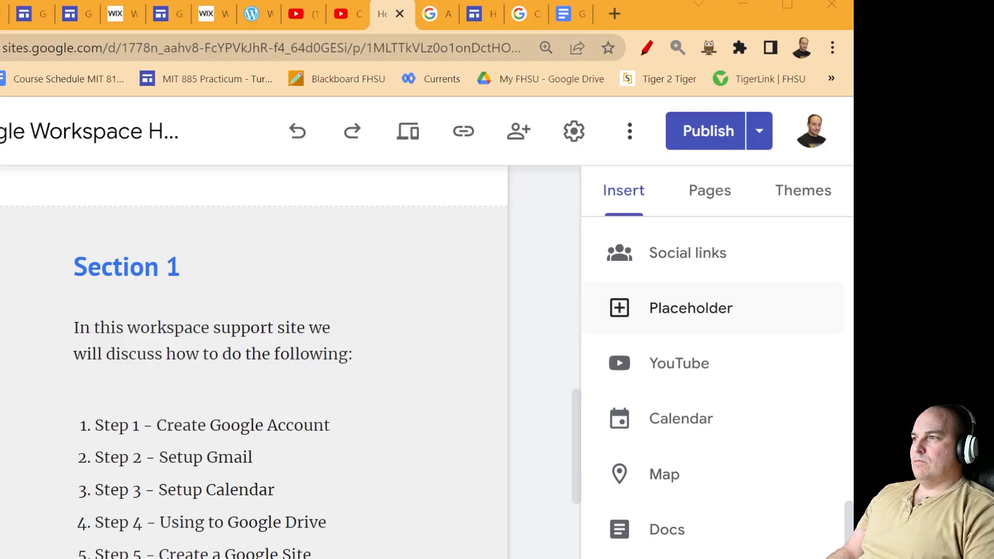
drag(849, 515, 845, 333)
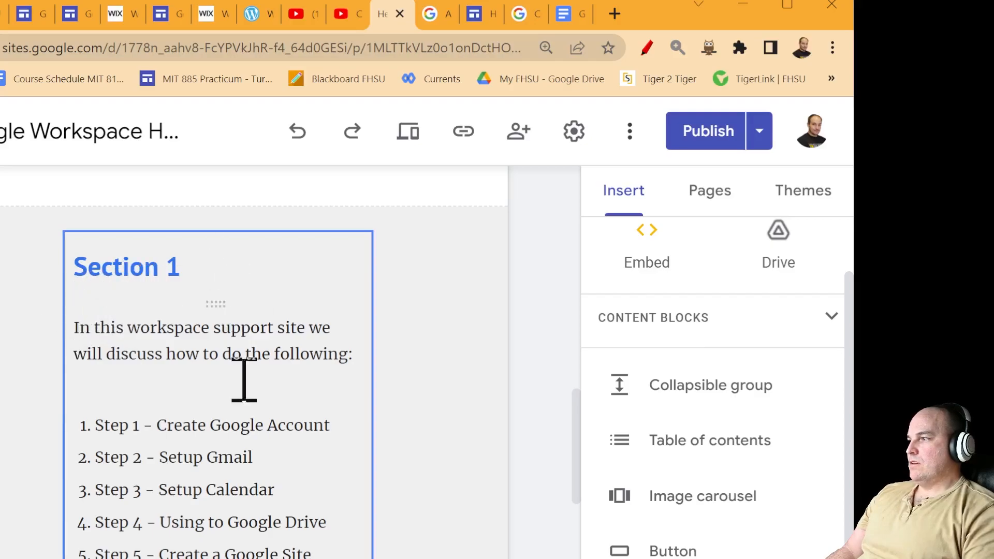
scroll(193, 466, down, 8)
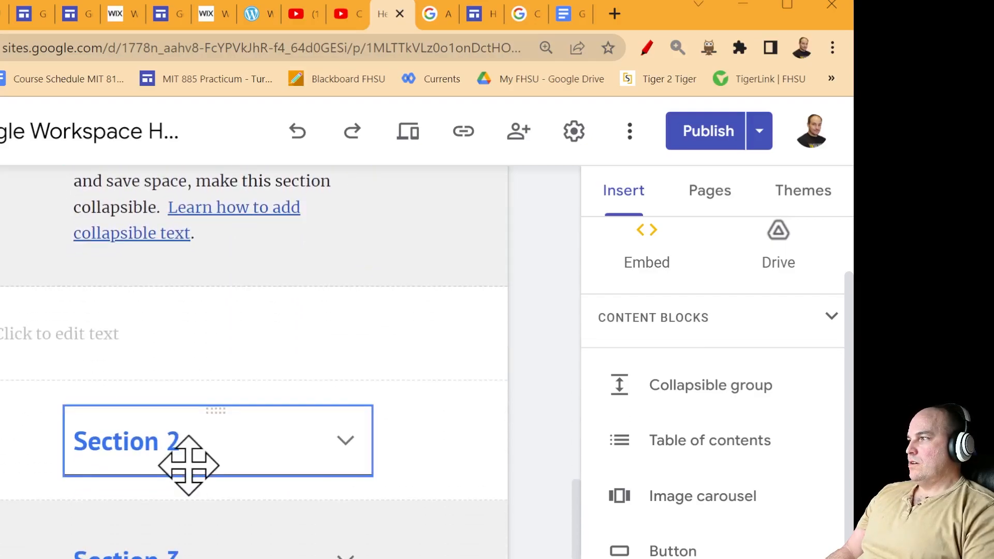
scroll(366, 466, up, 10)
- Make Section 1 collapsible, removing an accidentally inserted empty collapsible group
click(288, 461)
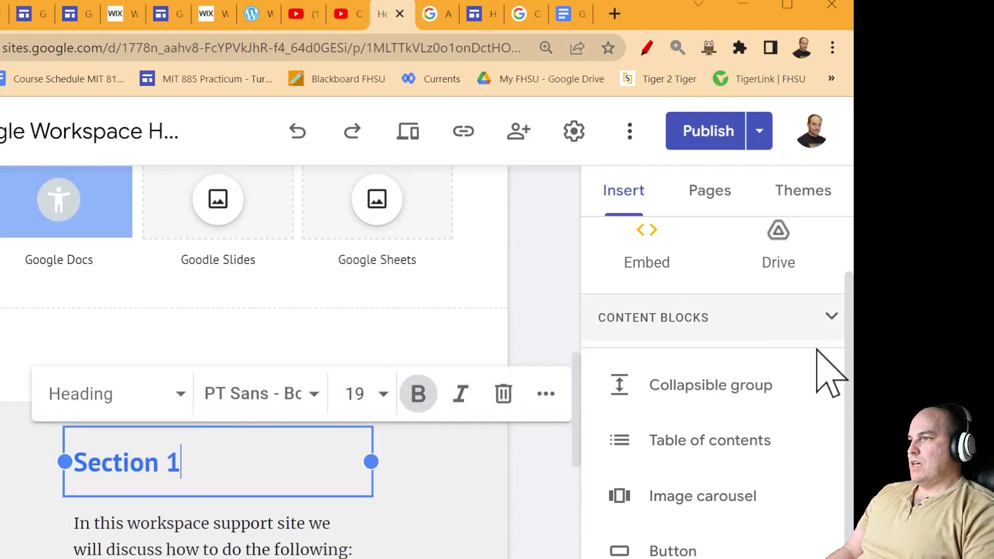
click(746, 402)
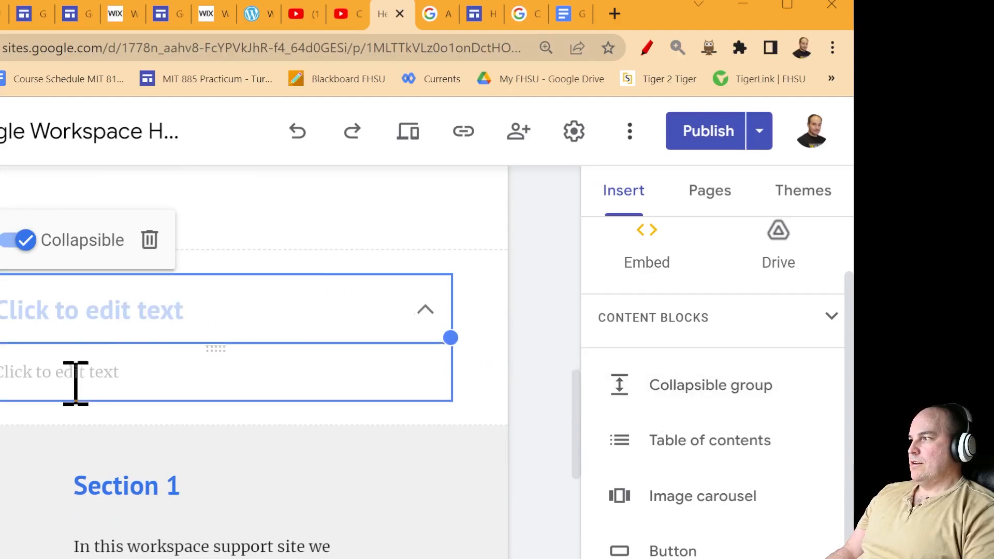
click(80, 474)
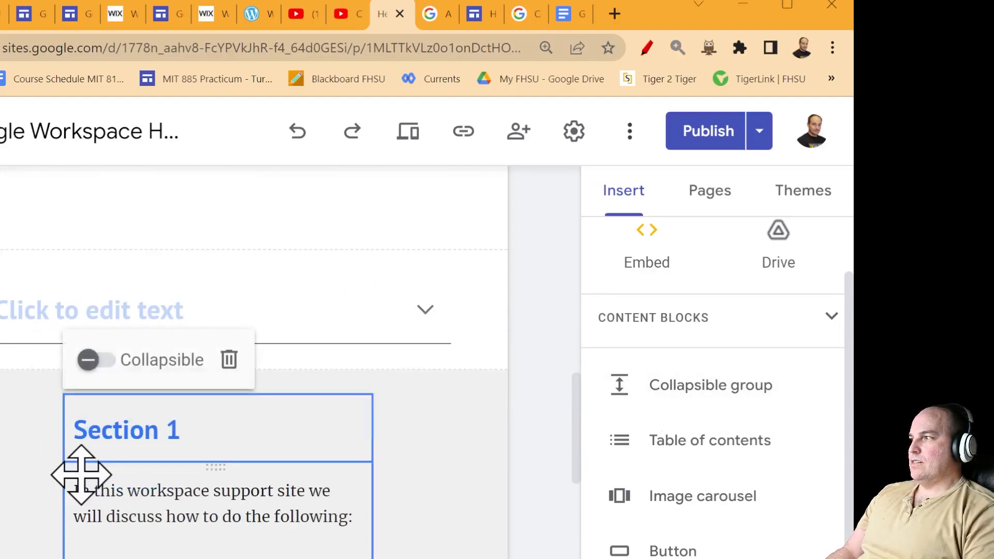
click(108, 365)
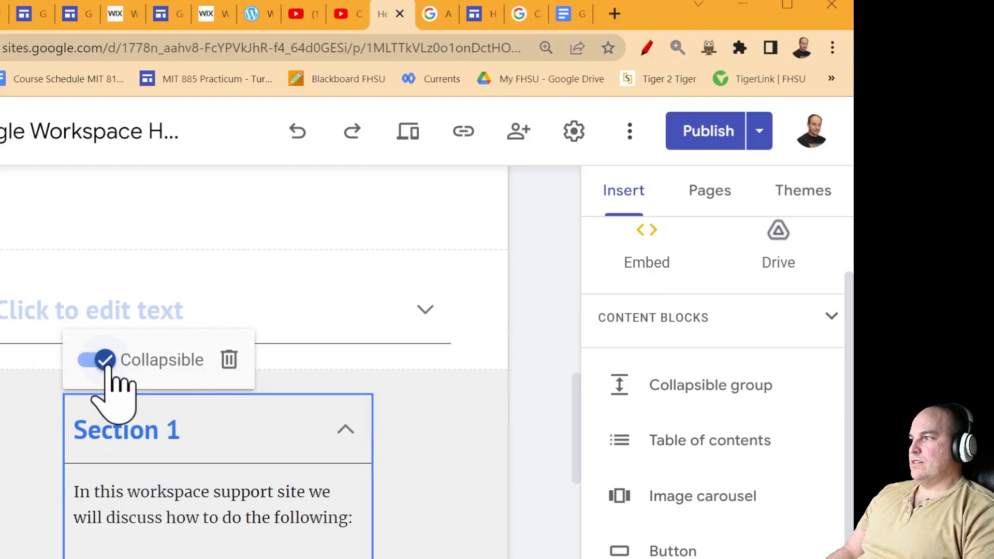
click(107, 362)
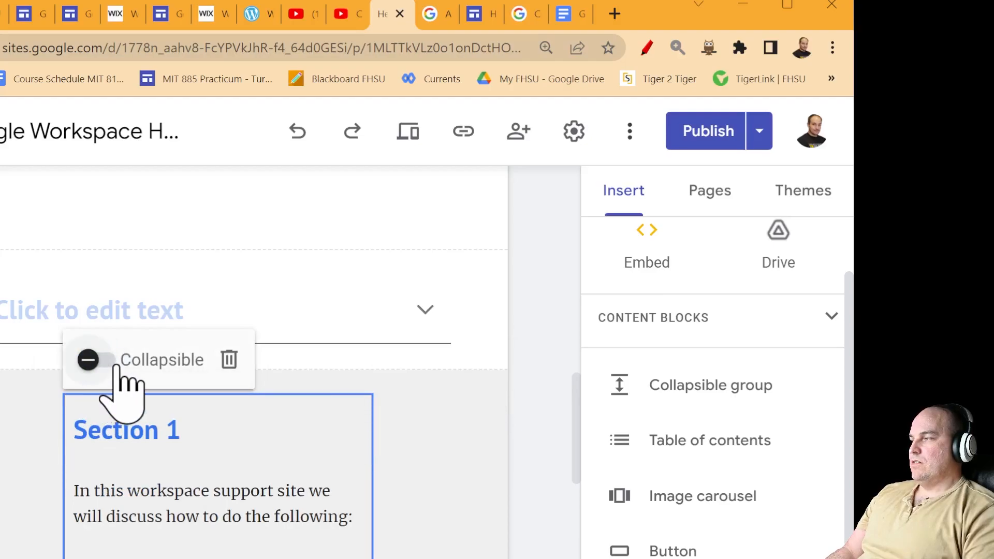
click(326, 316)
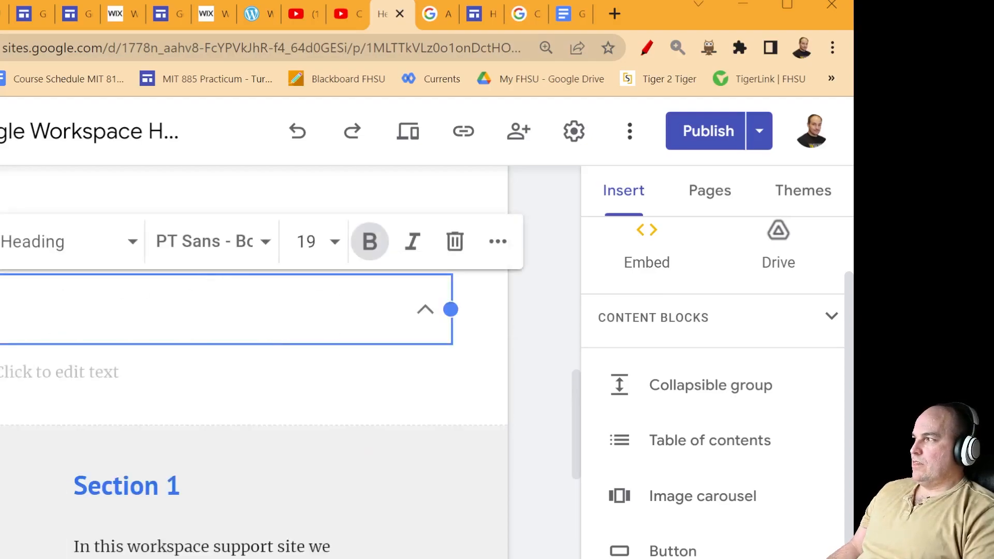
key(Delete)
scroll(207, 435, up, 3)
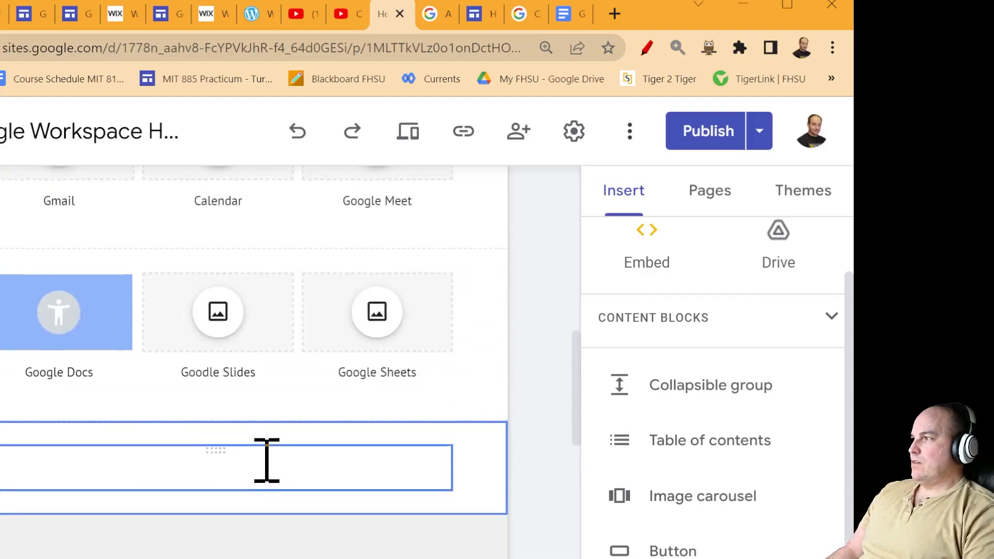
click(204, 541)
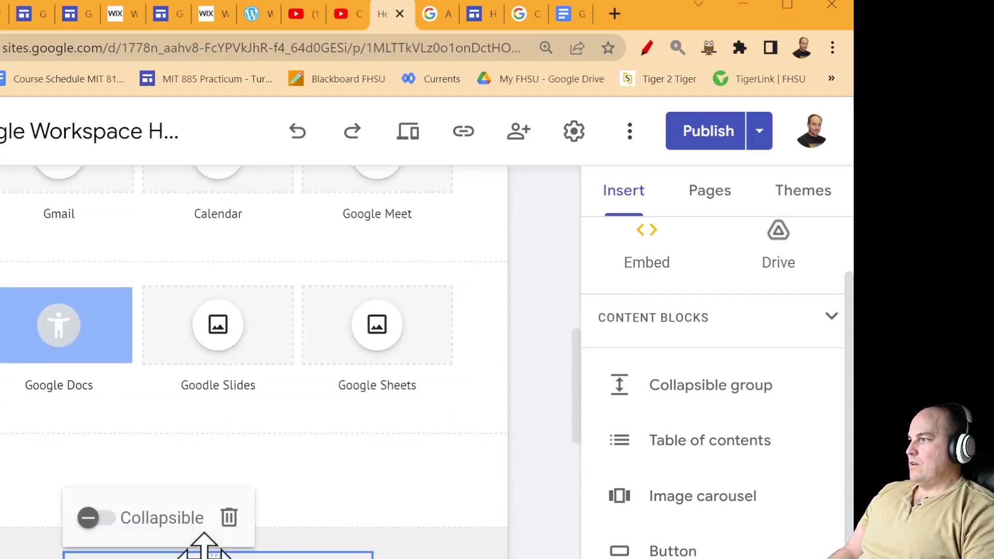
click(97, 518)
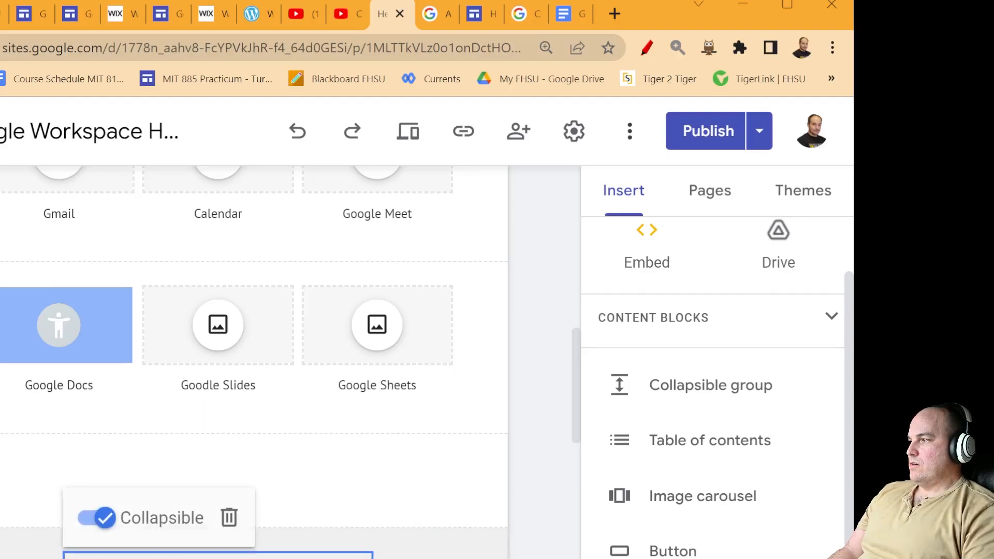
drag(581, 433, 565, 504)
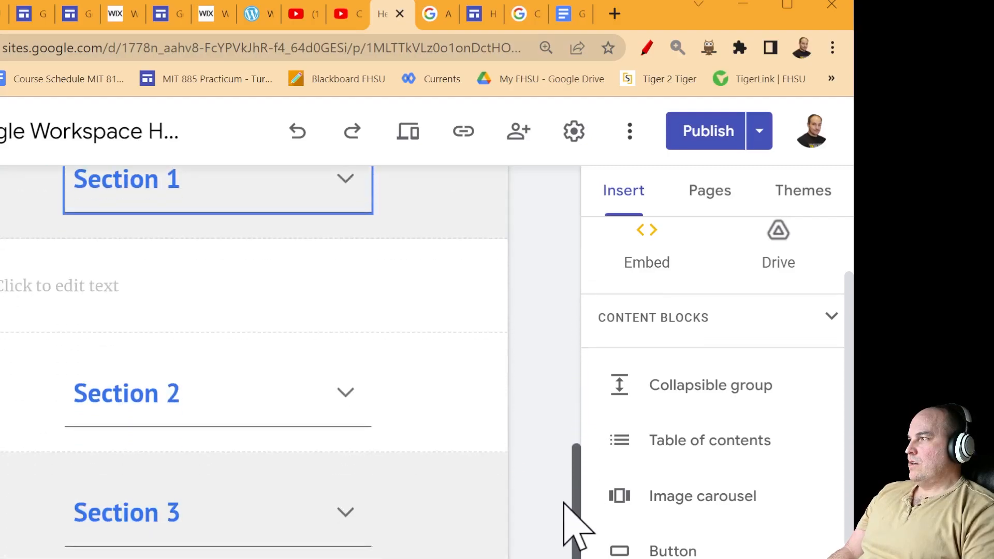
- Delete Sections 2, 3, 4 and 5 plus the extra empty text box
click(354, 399)
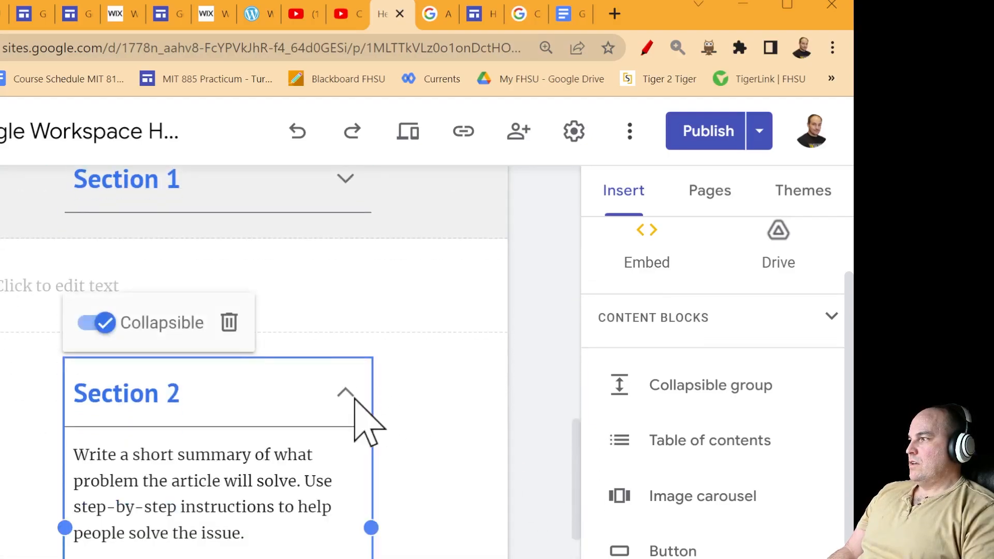
click(354, 398)
click(347, 392)
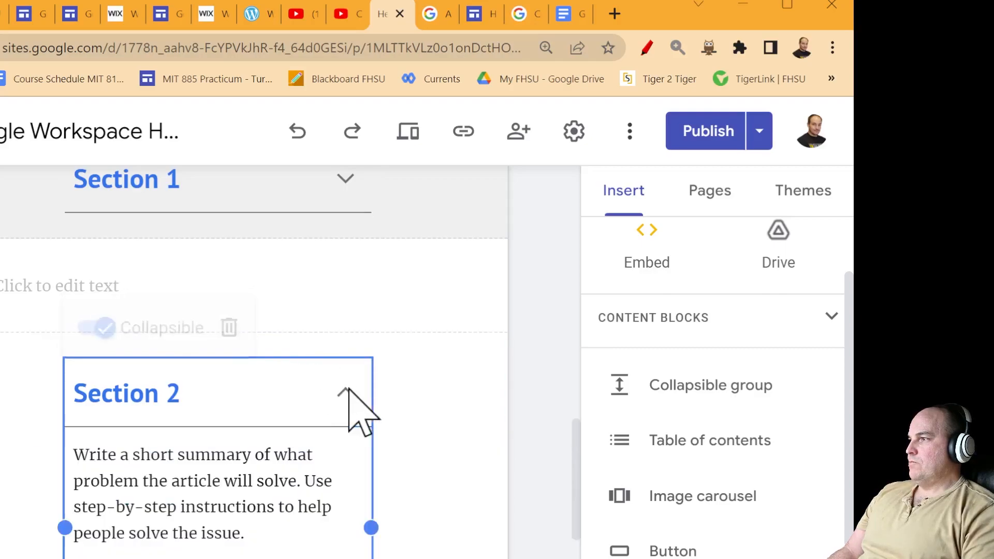
click(232, 324)
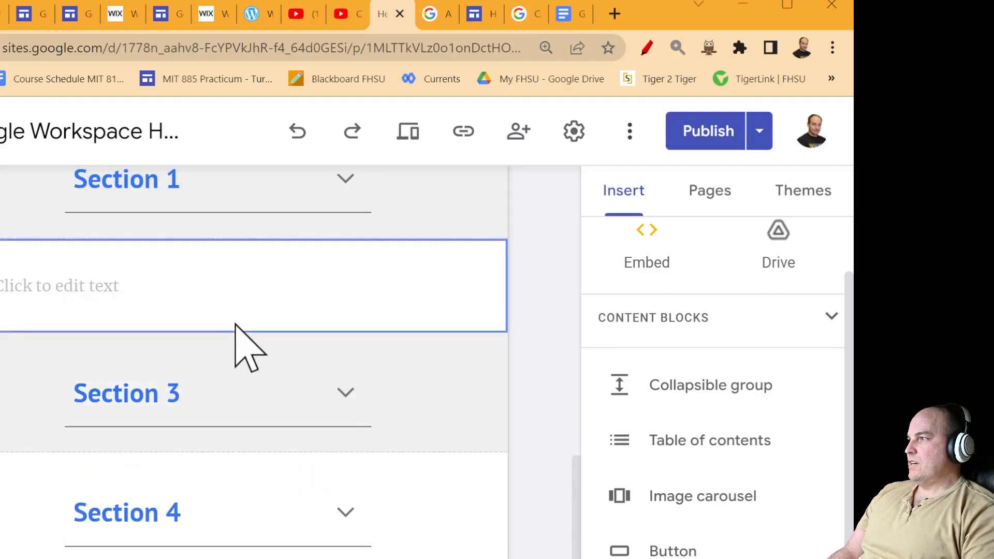
click(347, 397)
click(229, 323)
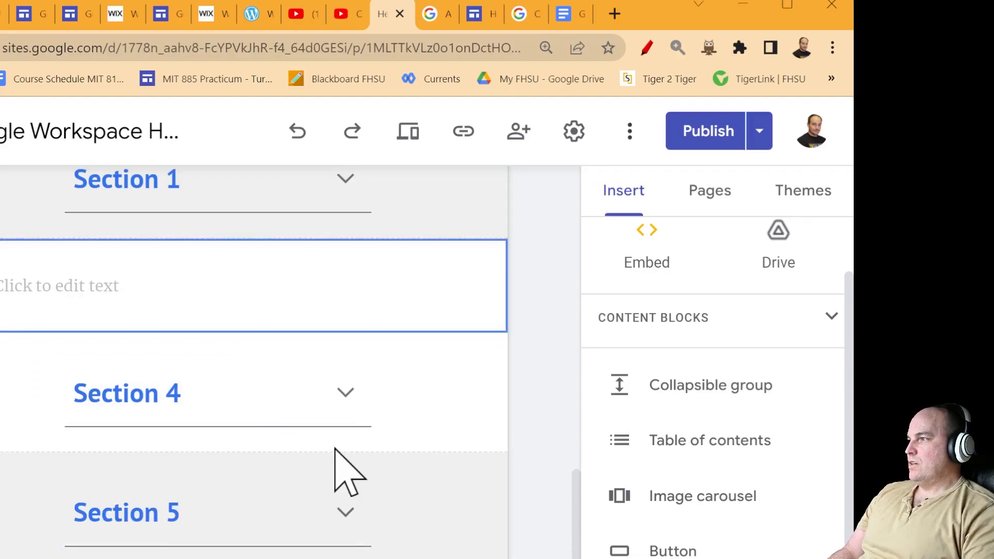
click(345, 395)
click(230, 323)
click(345, 394)
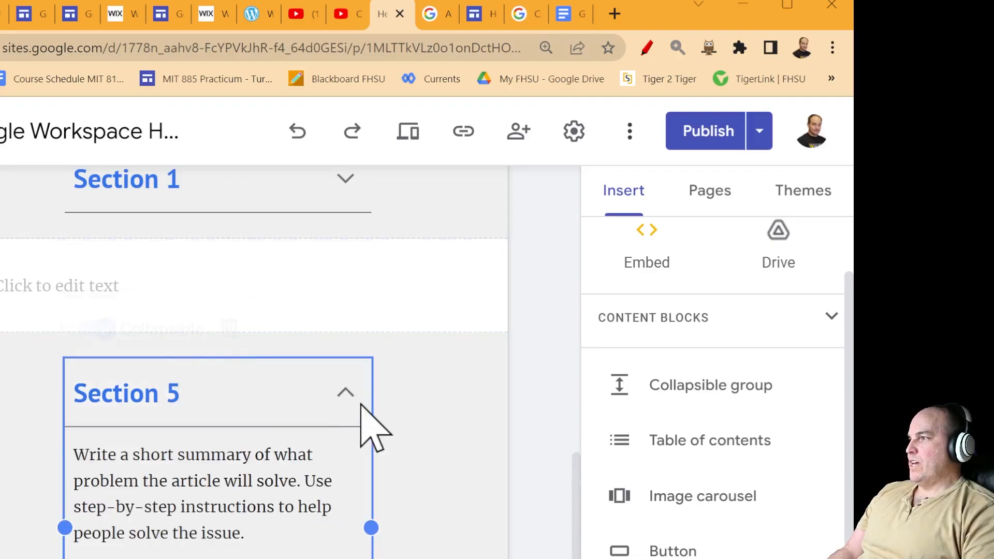
click(229, 323)
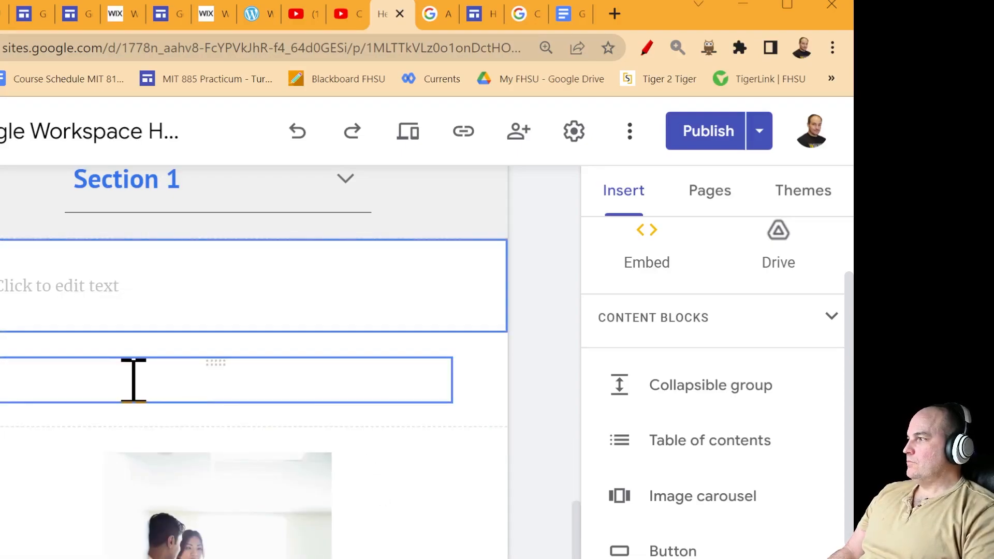
click(134, 381)
click(455, 324)
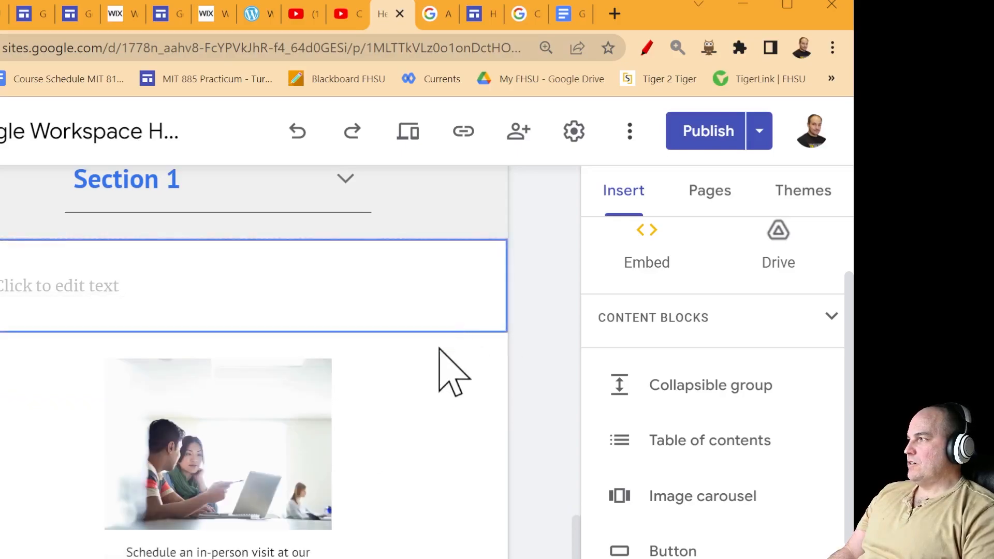
- Type 'Congratulations, you have finished our beginner courses' in the empty text box
click(250, 298)
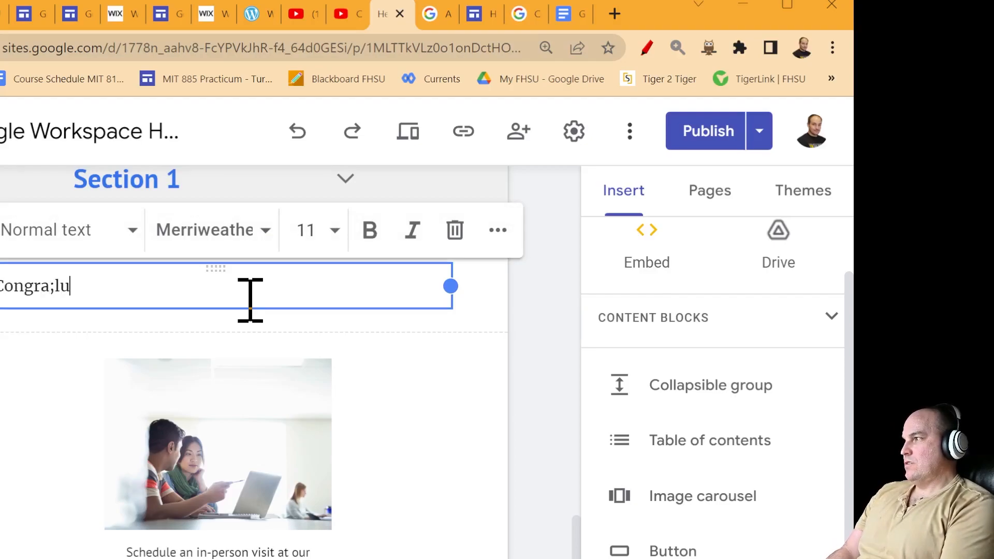
text(Congratulations)
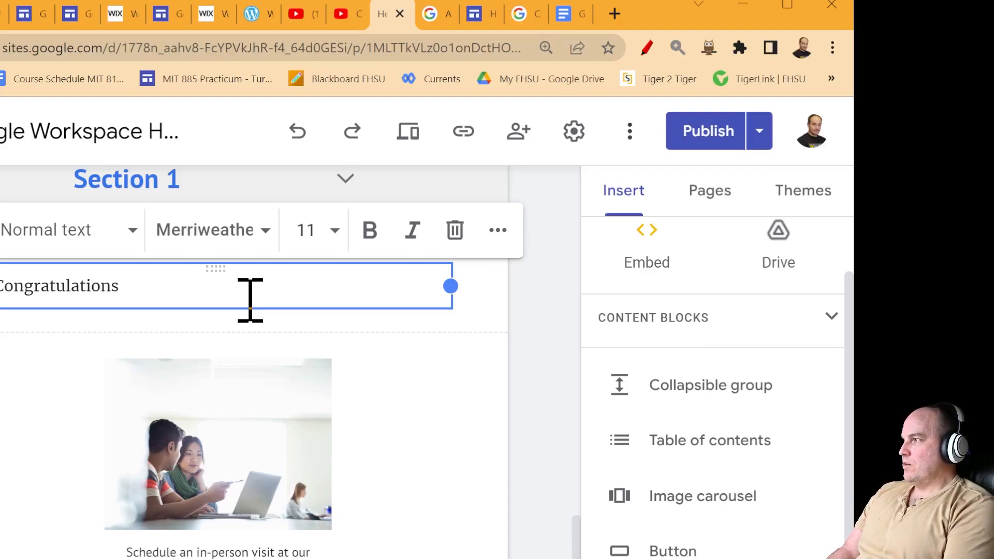
text(, you have finished our)
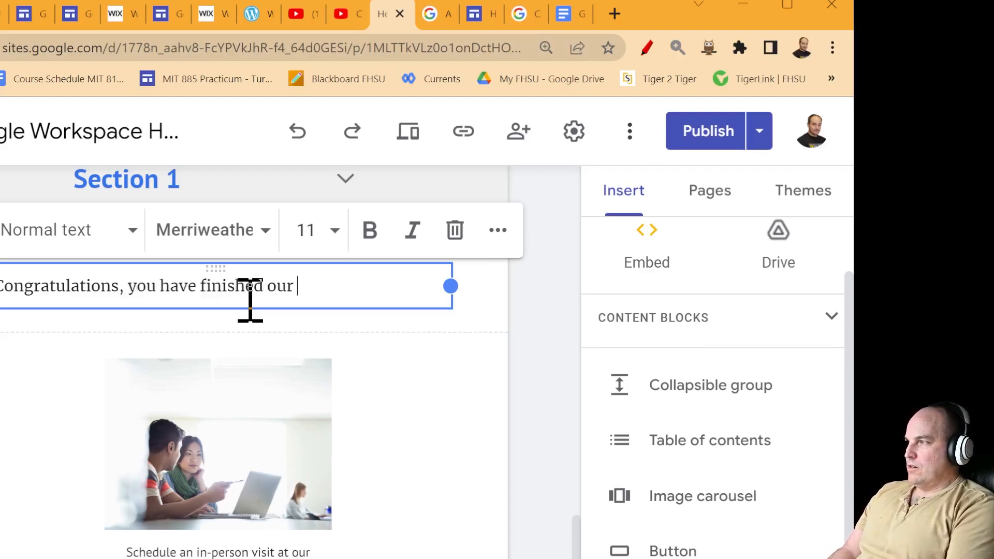
text( beginn)
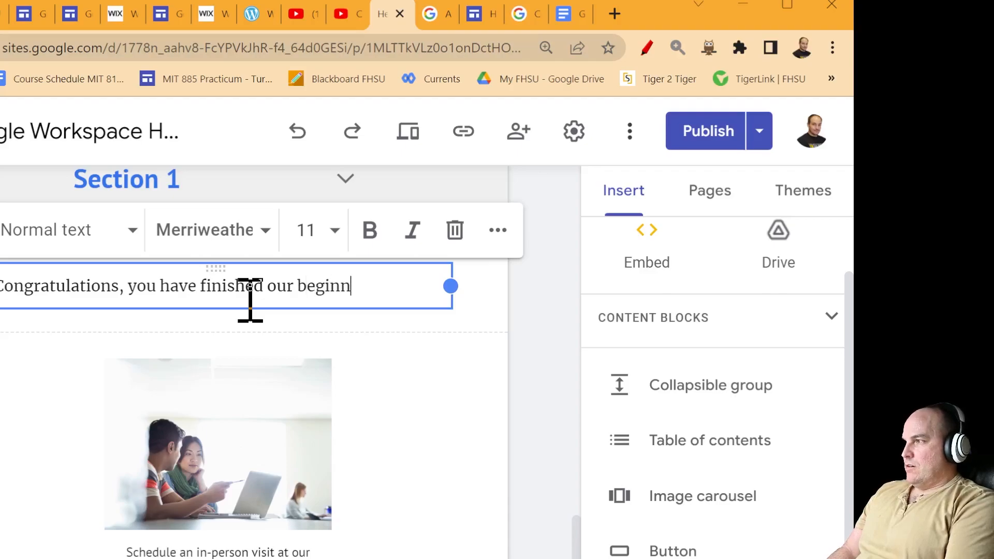
key(BackSpace)
text(ner courses)
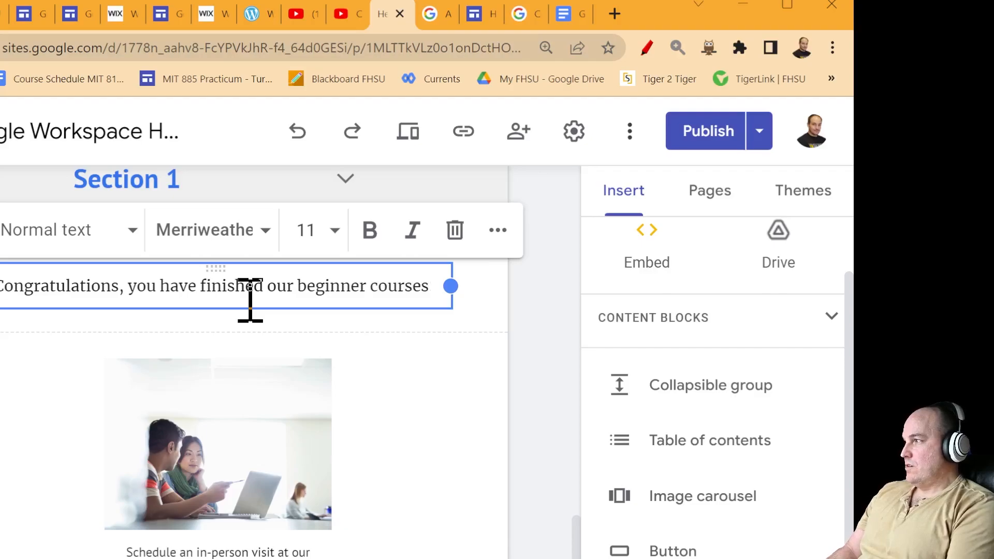
- Select the image below the message and start editing its caption
click(526, 477)
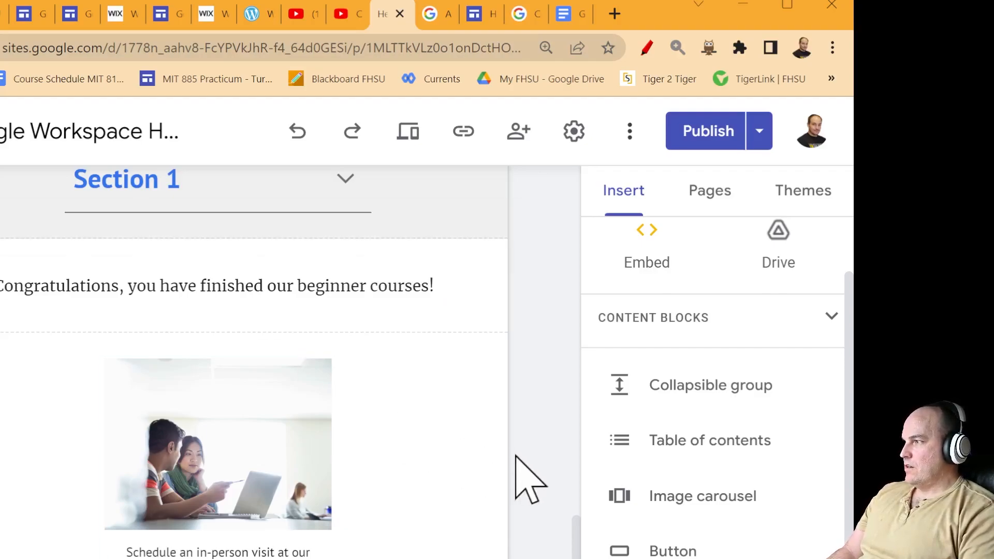
click(282, 444)
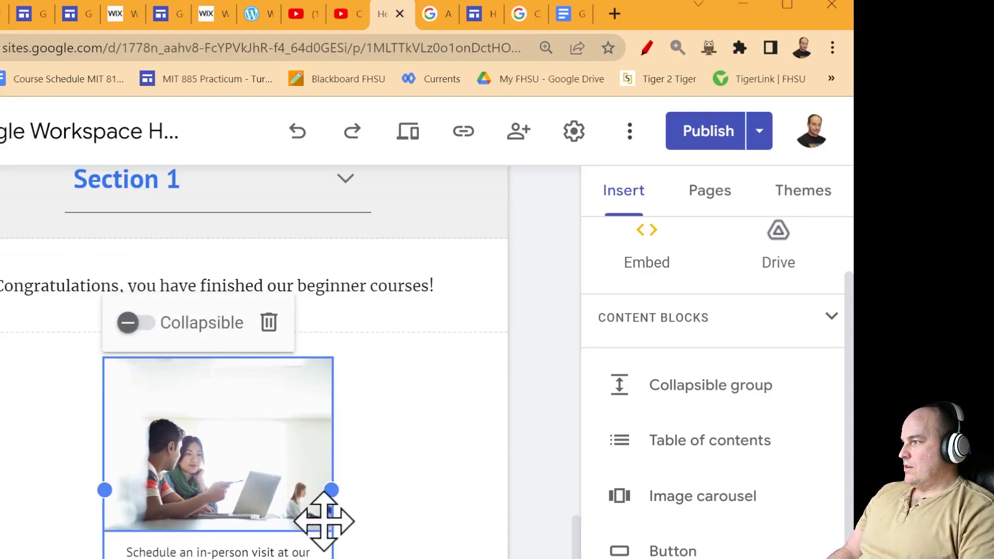
click(218, 552)
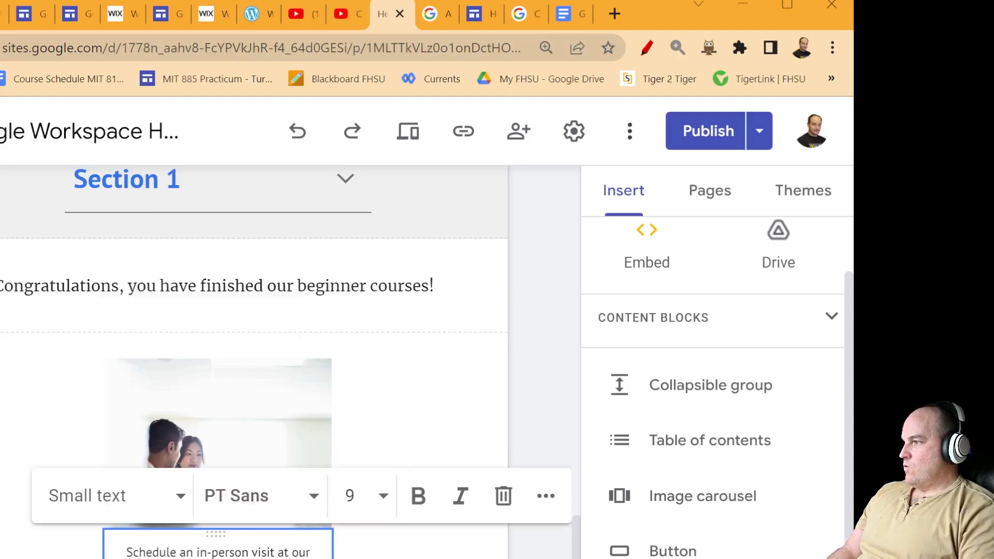
- Load support.google.com in a new Chrome tab, then go back to the Sites editor
click(220, 557)
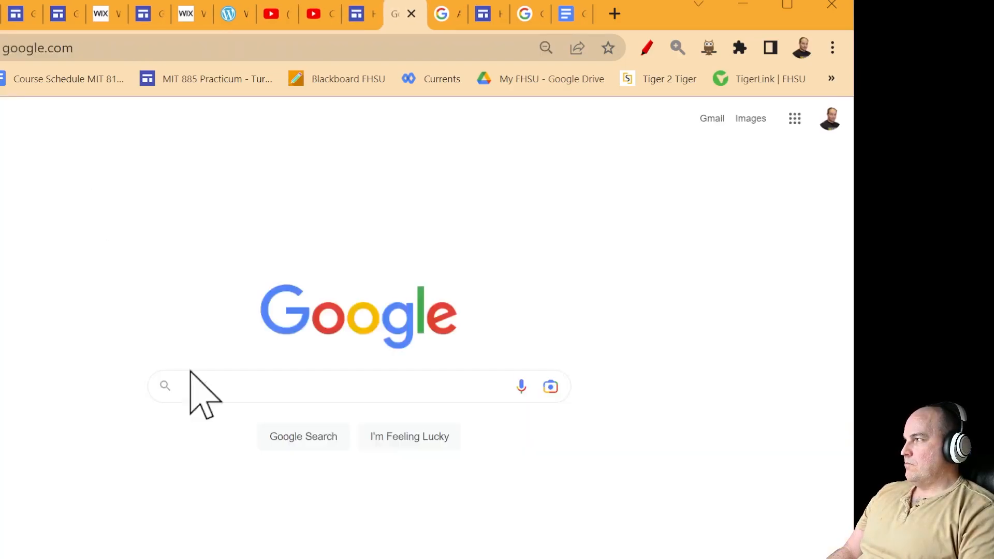
click(383, 48)
text(sup)
key(Return)
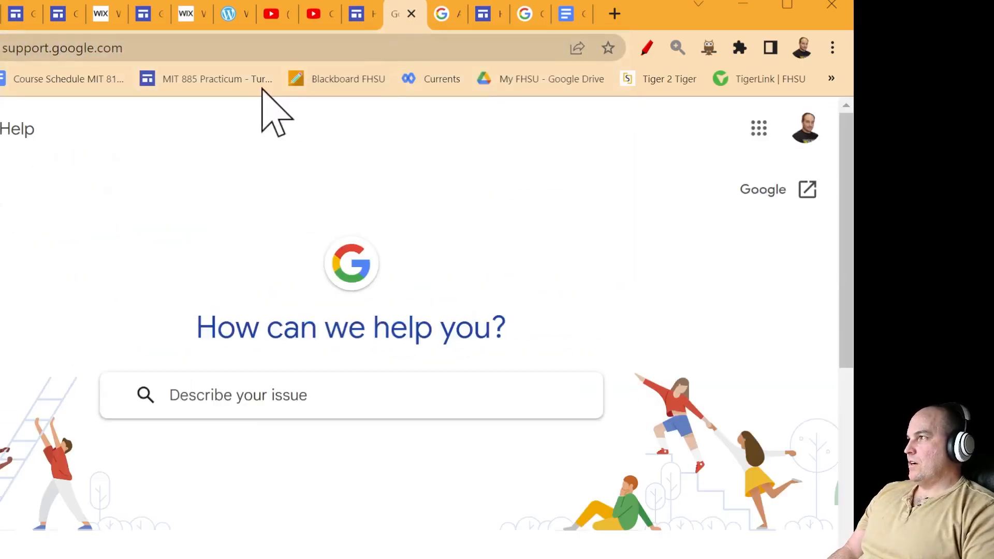
click(178, 47)
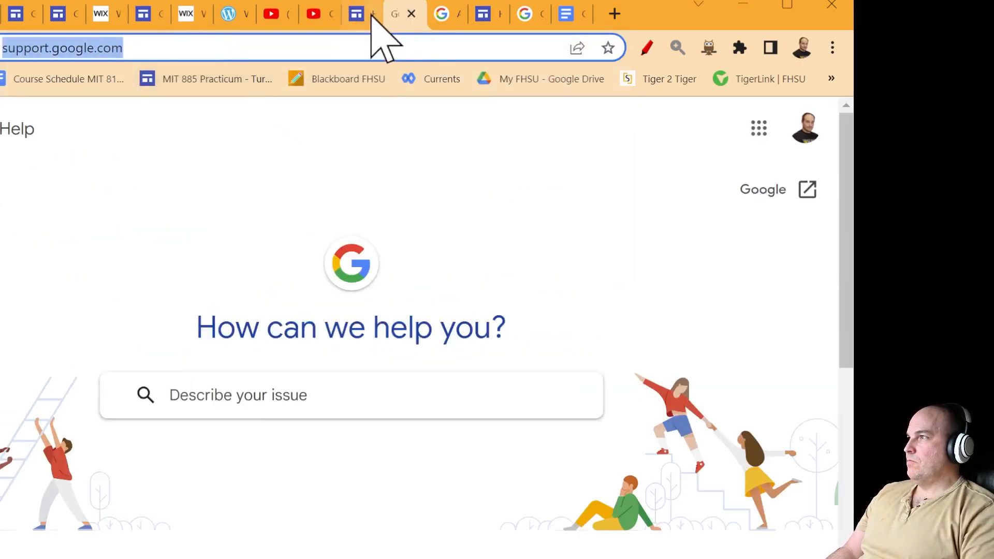
click(365, 15)
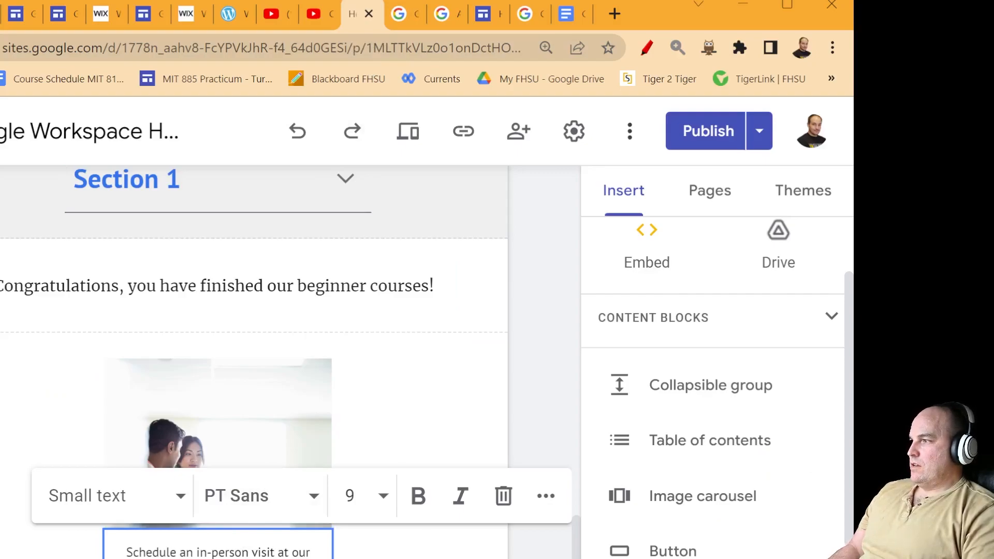
- Replace the image caption text with 'Need more help with Google' and select the image
click(153, 550)
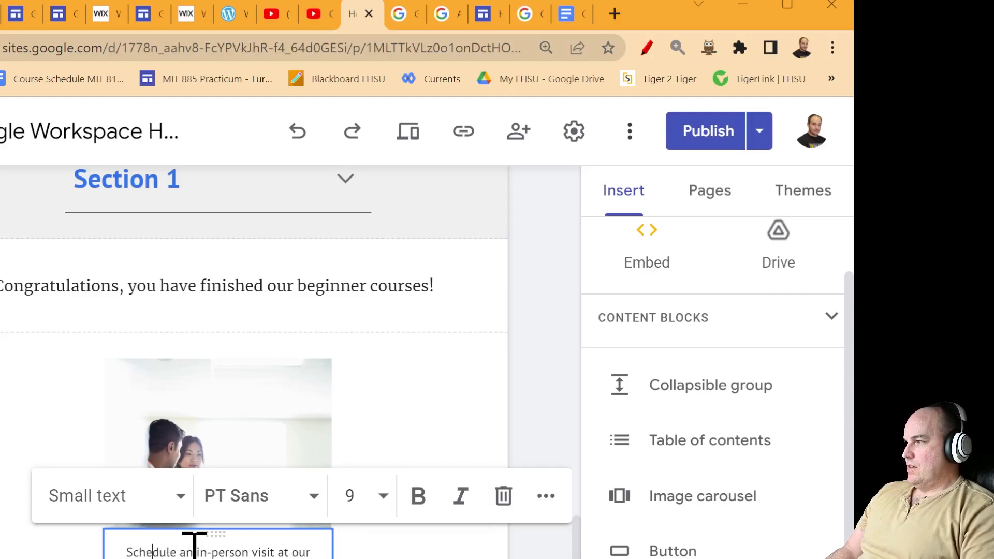
drag(196, 548, 290, 552)
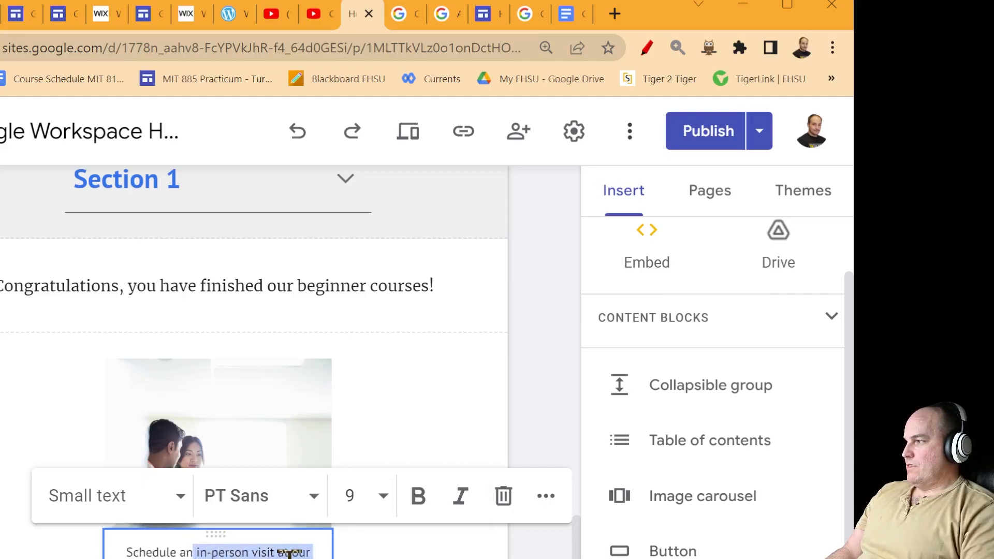
key(BackSpace)
key(BackSpace)
key(BackSpace)
key(BackSpace)
key(BackSpace)
key(BackSpace)
key(BackSpace)
key(BackSpace)
key(BackSpace)
key(BackSpace)
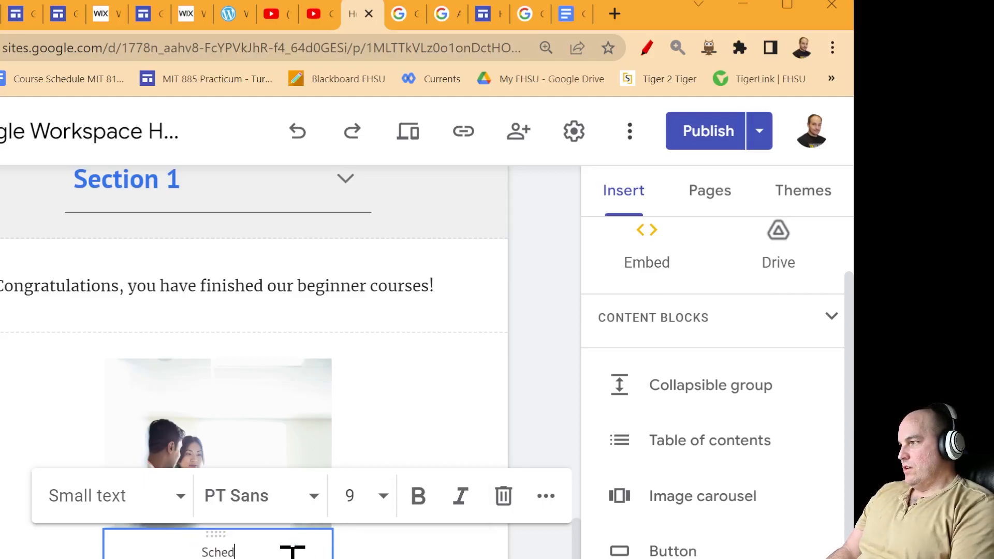
text(Need )
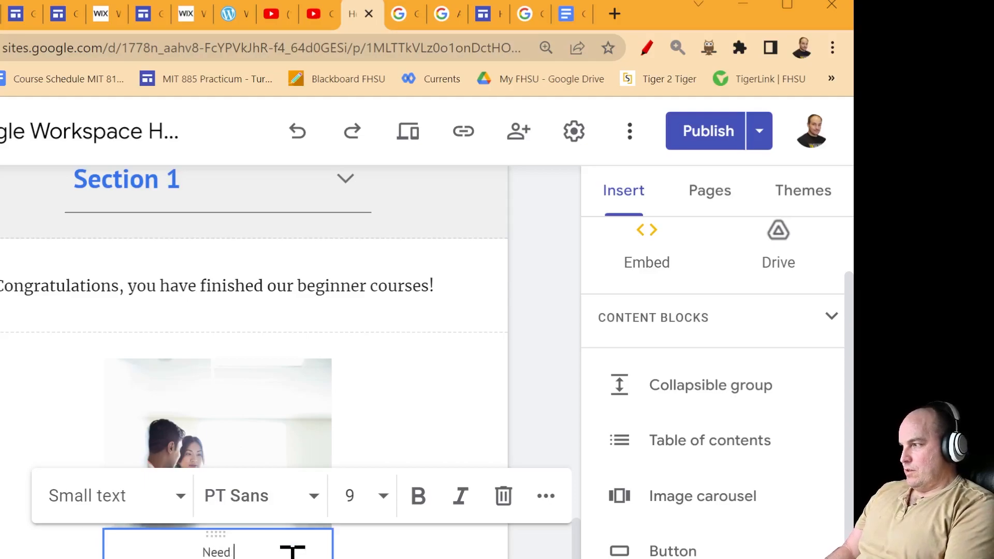
text(more hel)
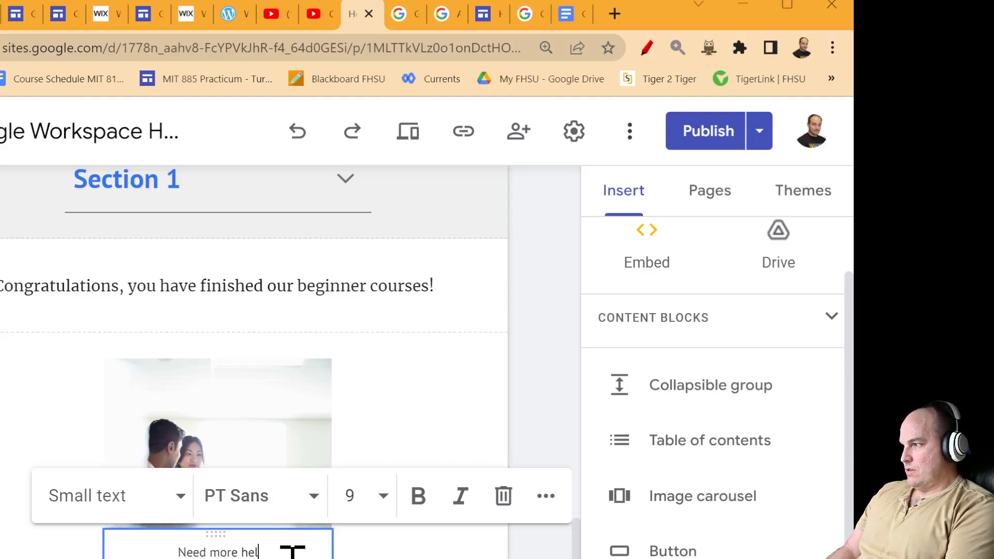
text(p)
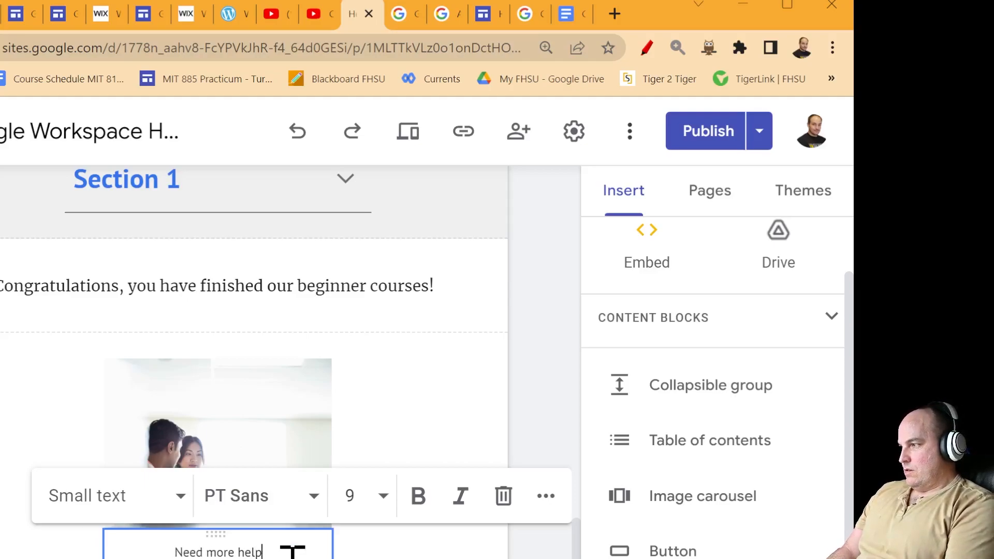
text( with Google Wor)
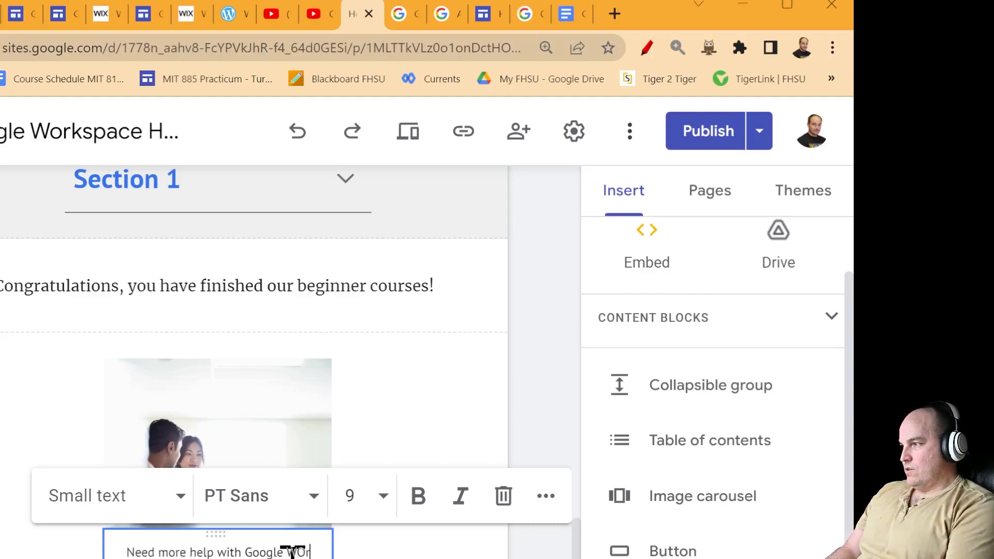
key(BackSpace)
key(BackSpace)
key(BackSpace)
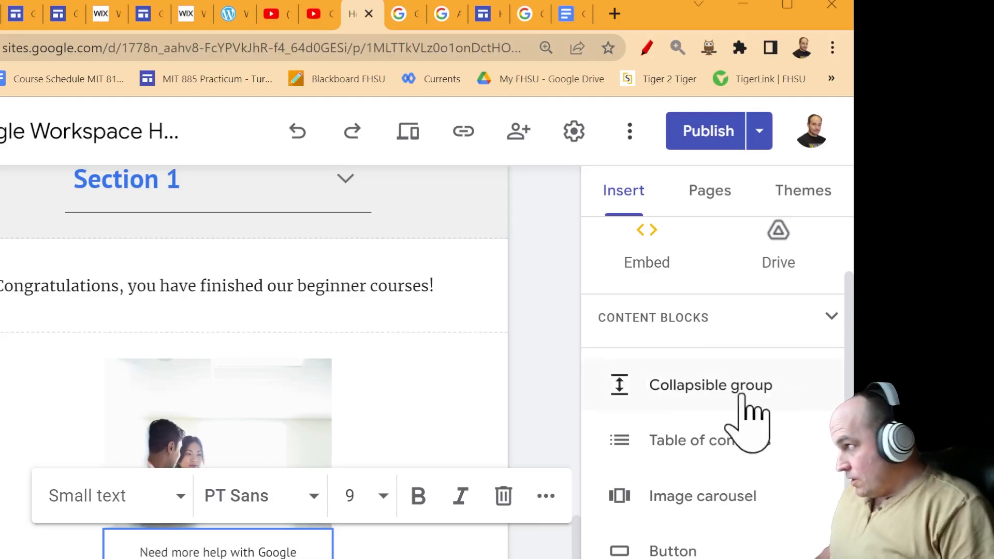
click(301, 437)
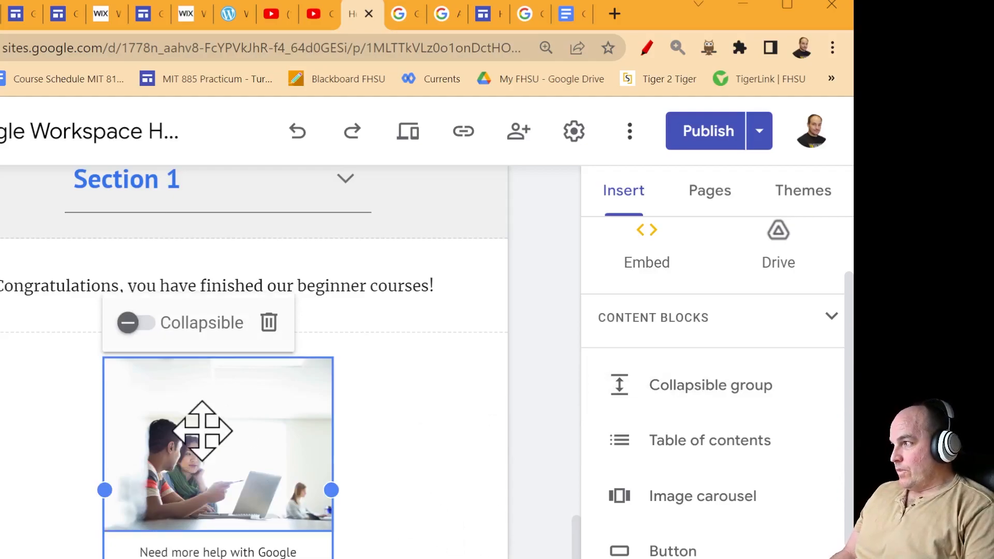
click(233, 450)
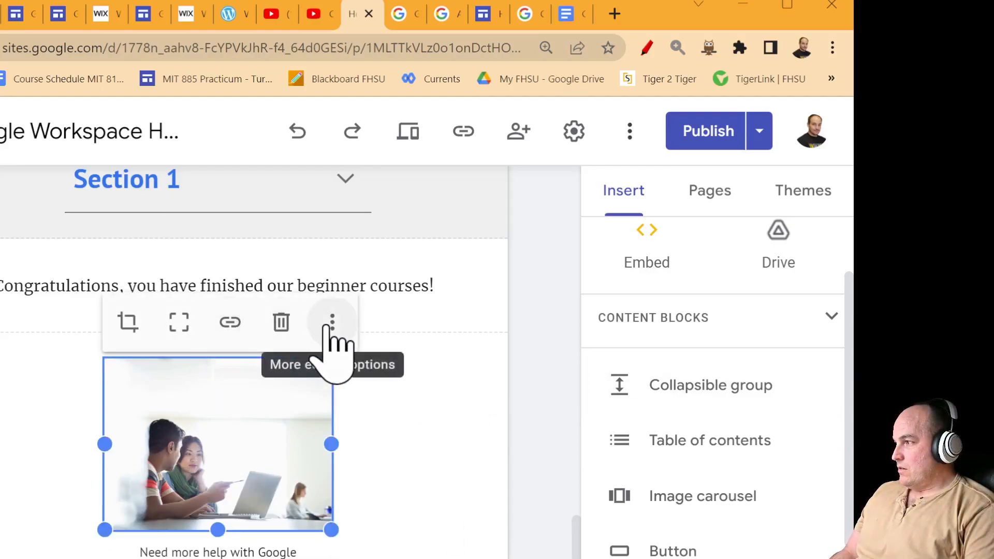
- Search 'google workspace support' in a new tab and open the Contact Google Workspace support page
click(613, 14)
text(g)
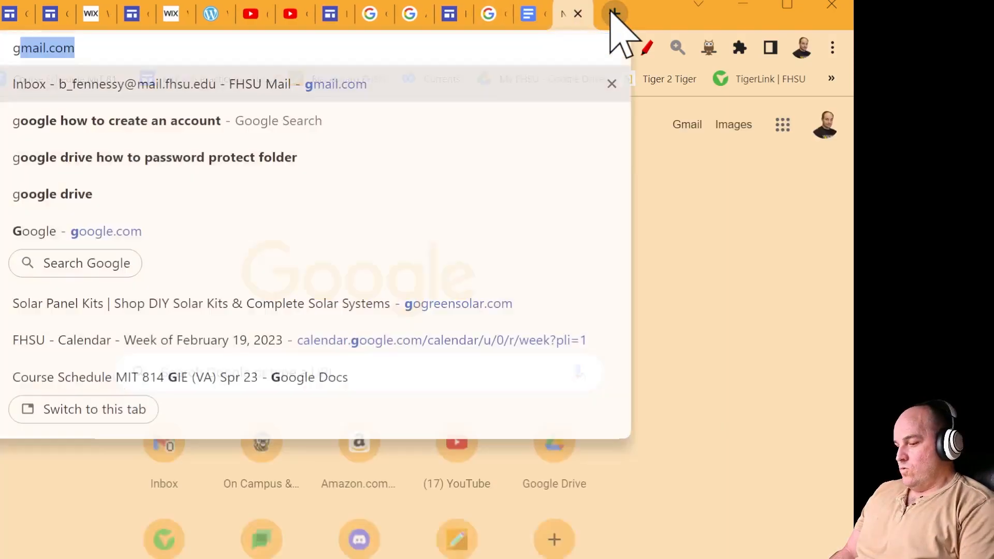
text(oogle workspace )
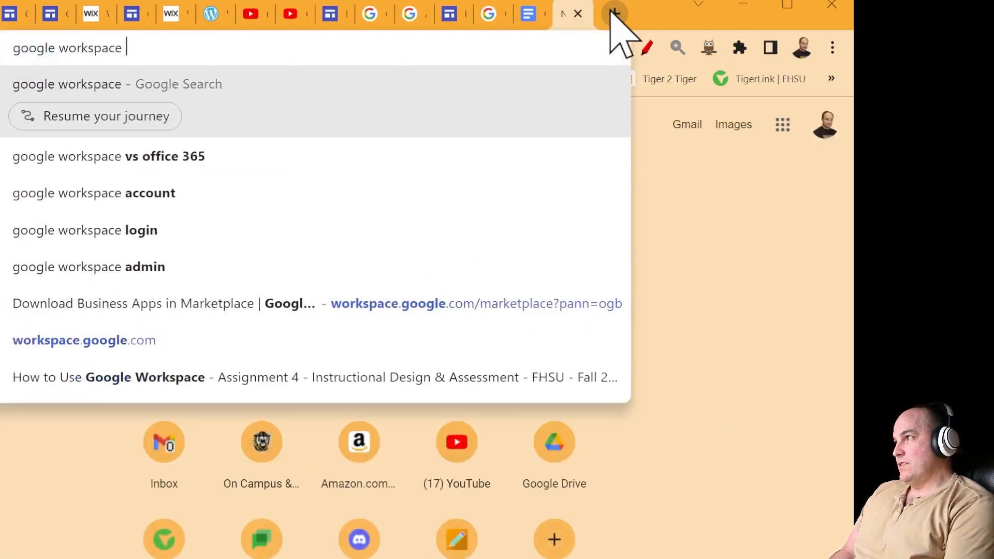
text(support)
key(Return)
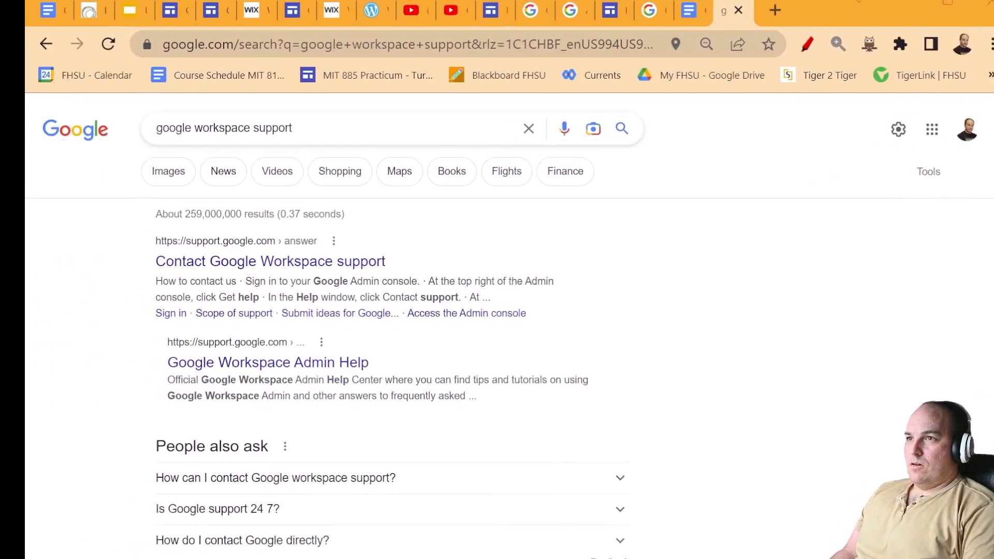
click(270, 262)
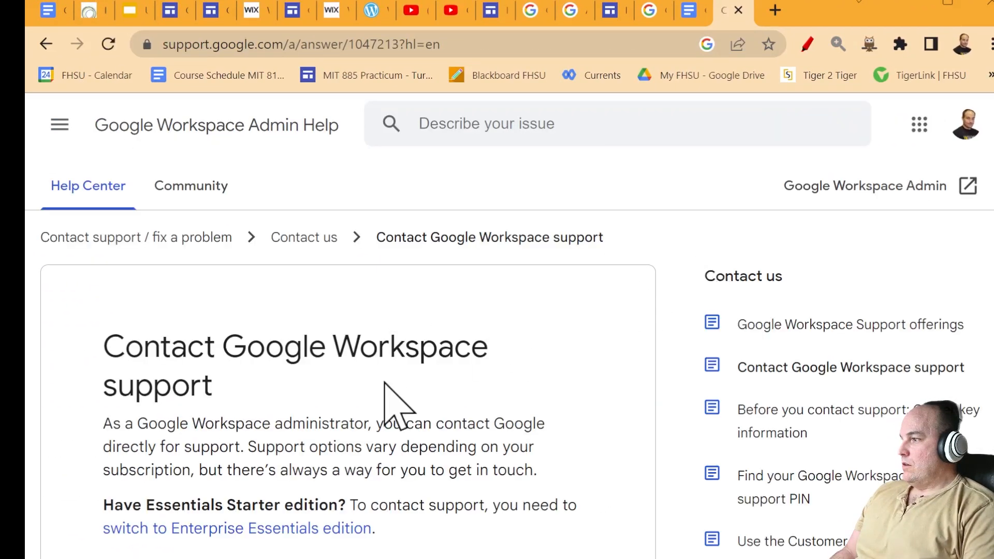
- Open the Google Workspace Learning Center and select its 'Welcome Google Workspace user' heading
scroll(386, 385, down, 10)
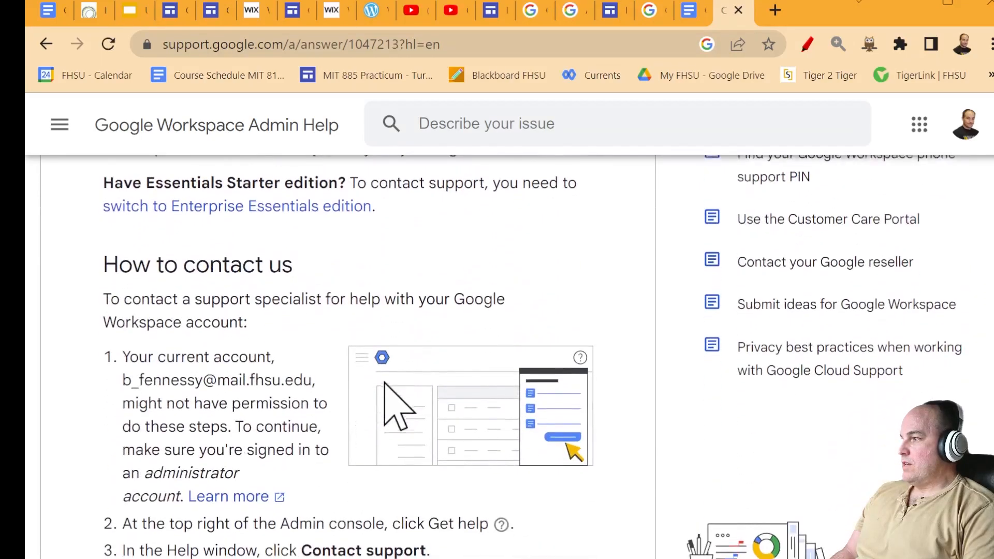
scroll(391, 393, up, 5)
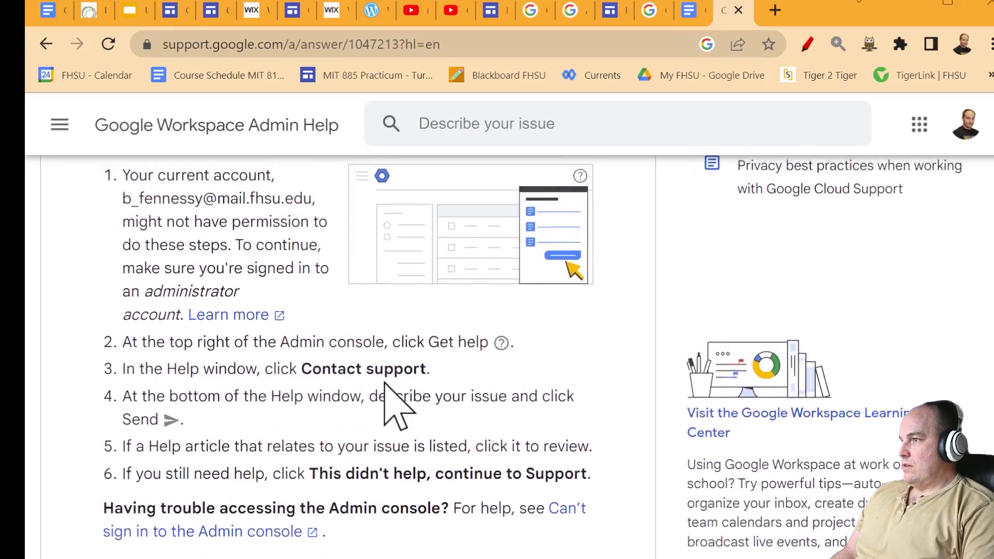
click(697, 433)
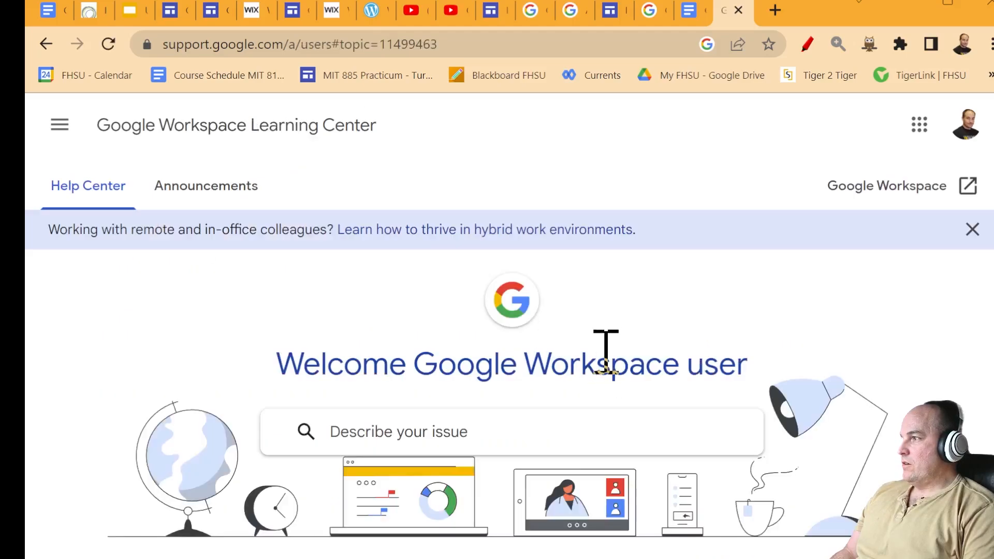
scroll(832, 305, down, 3)
scroll(755, 244, up, 2)
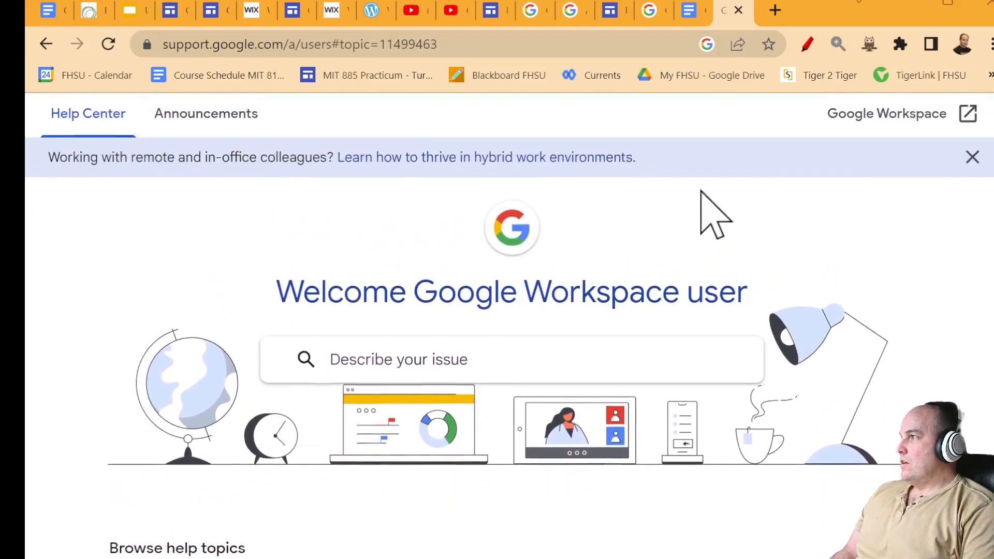
scroll(621, 155, down, 1)
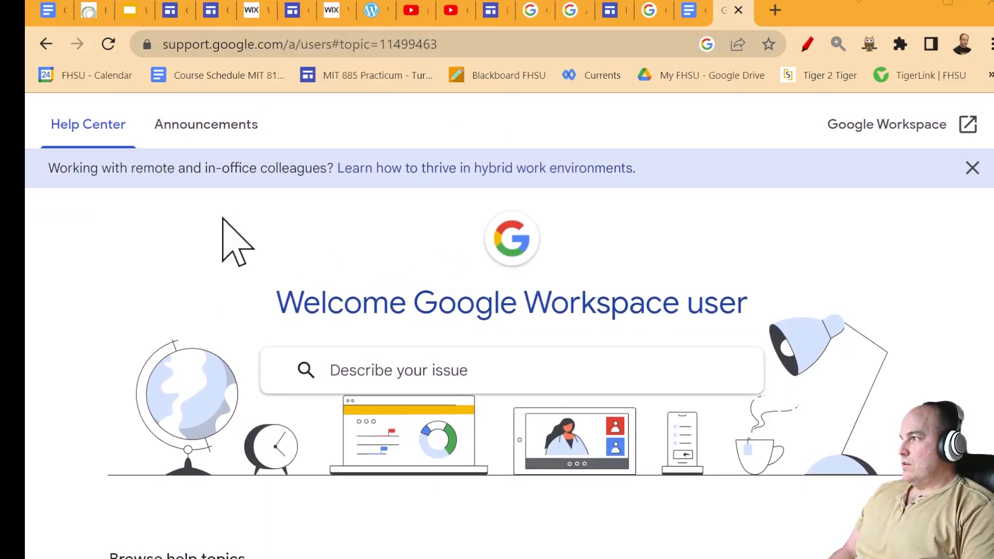
drag(198, 195, 751, 327)
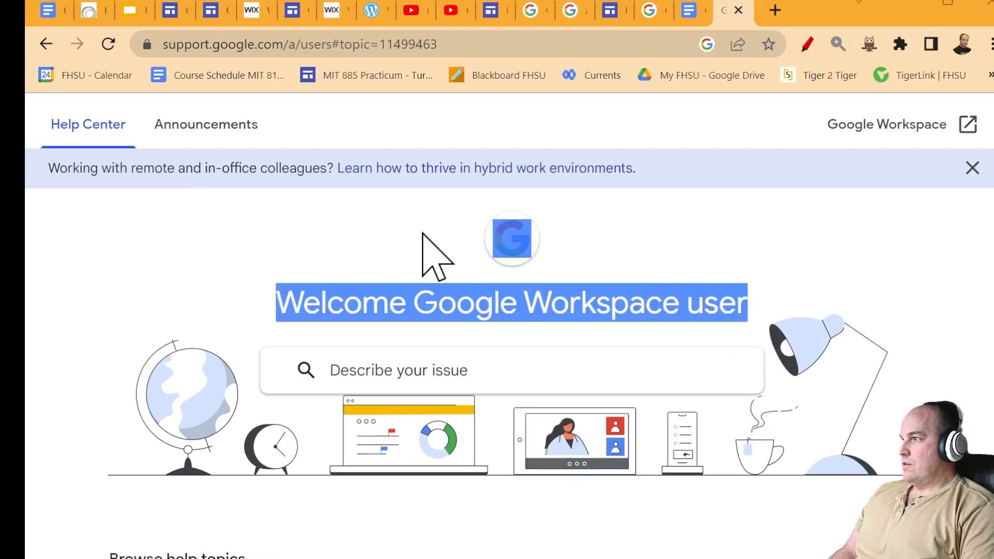
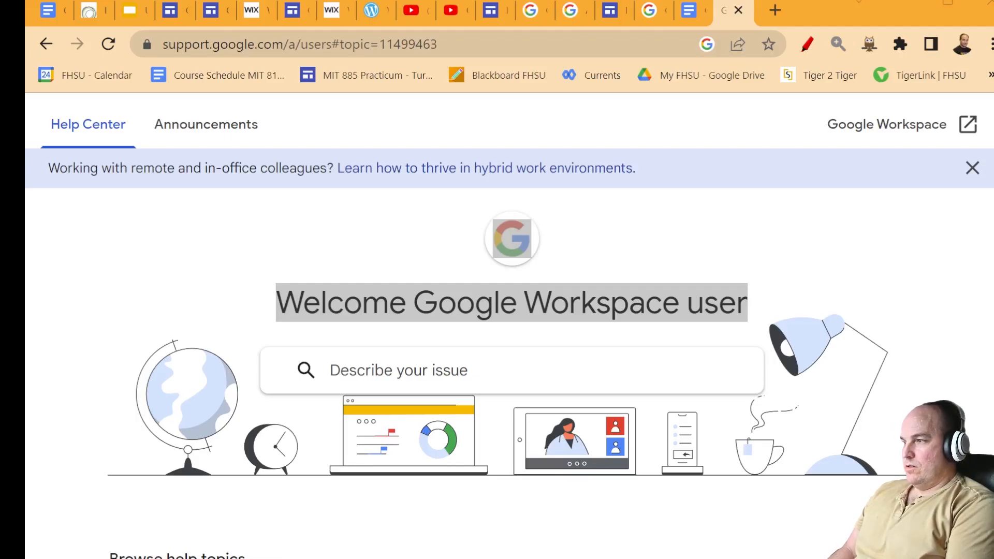
- Glance at the Help center and Google Account Help tabs, then return to the Sites editor
click(611, 10)
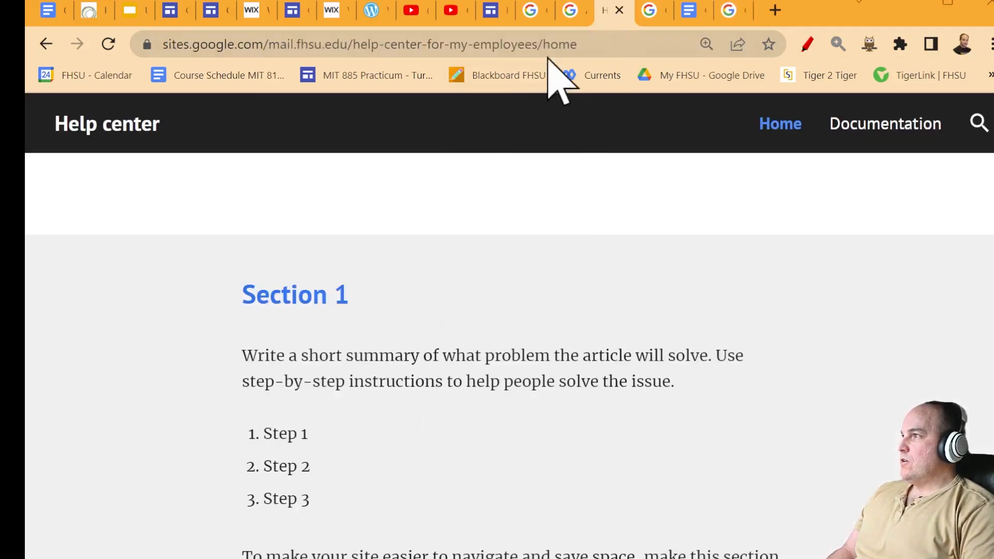
click(656, 12)
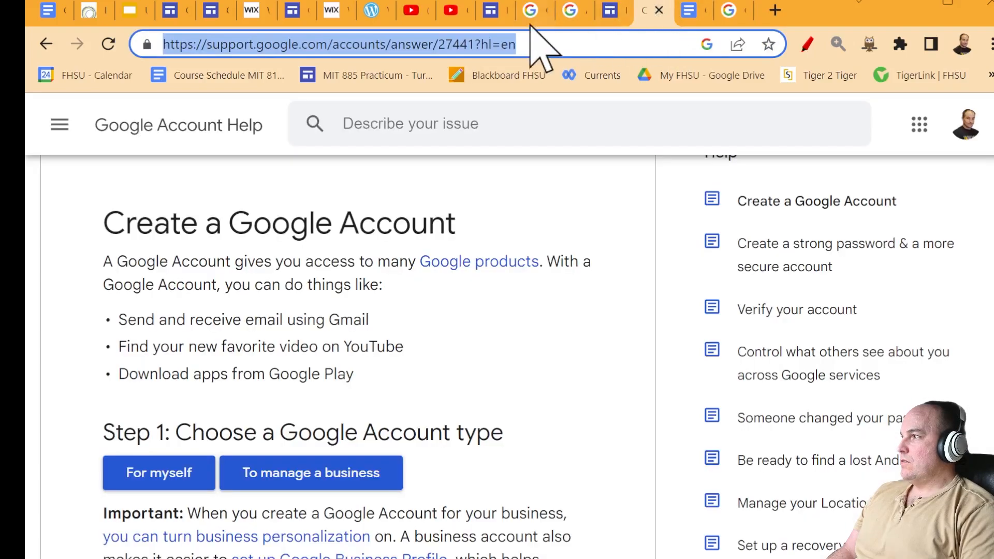
click(497, 13)
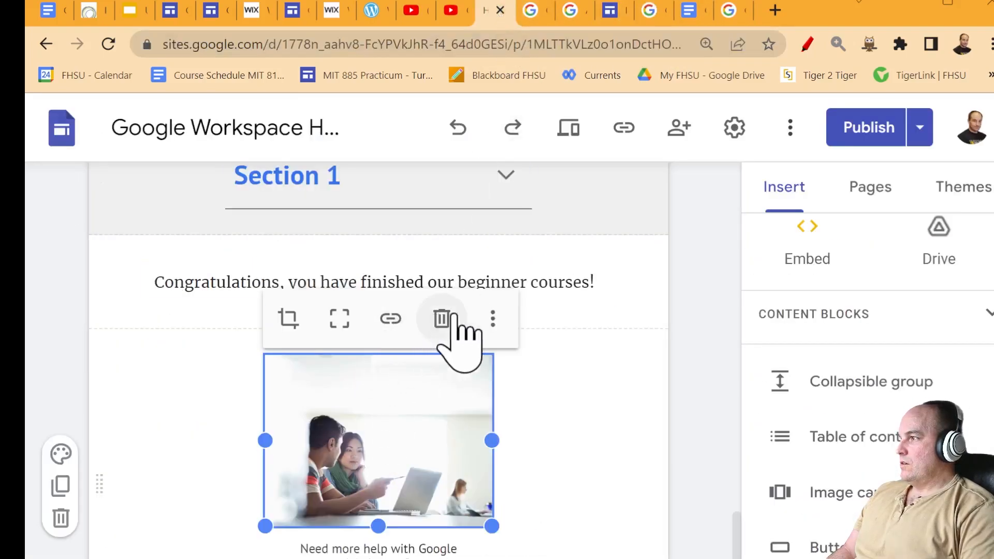
- Upload a replacement screenshot for the photo below the Congratulations line
click(494, 324)
mouse_move(551, 386)
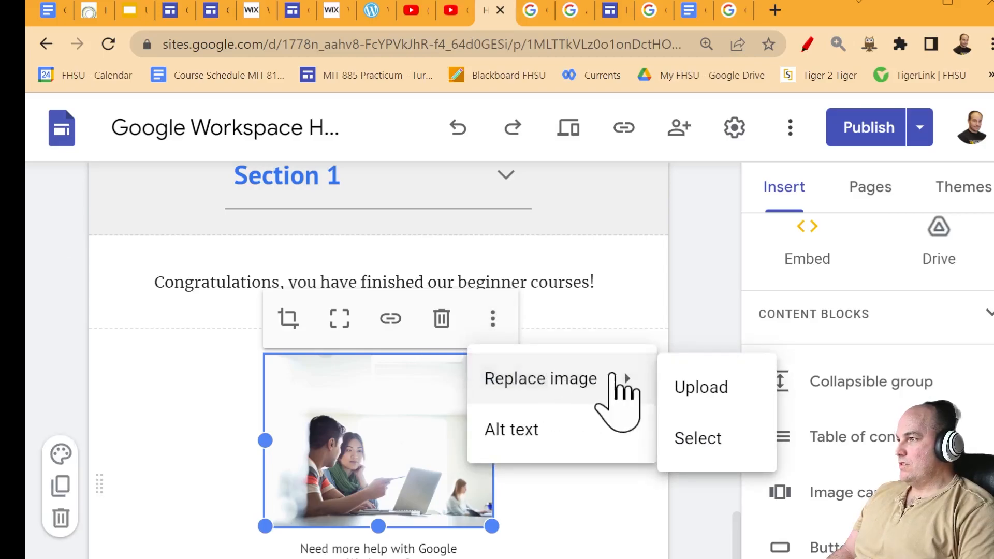
click(702, 389)
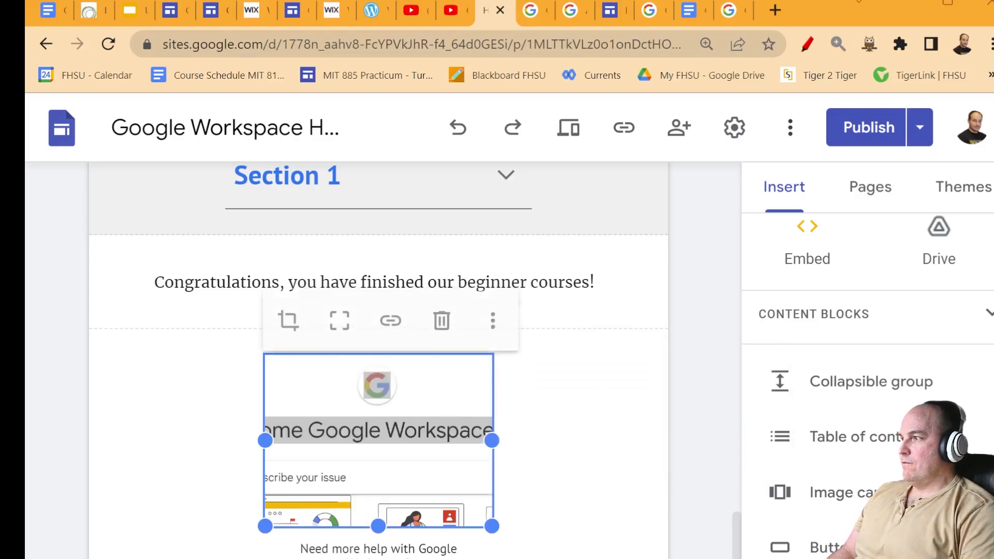
click(554, 461)
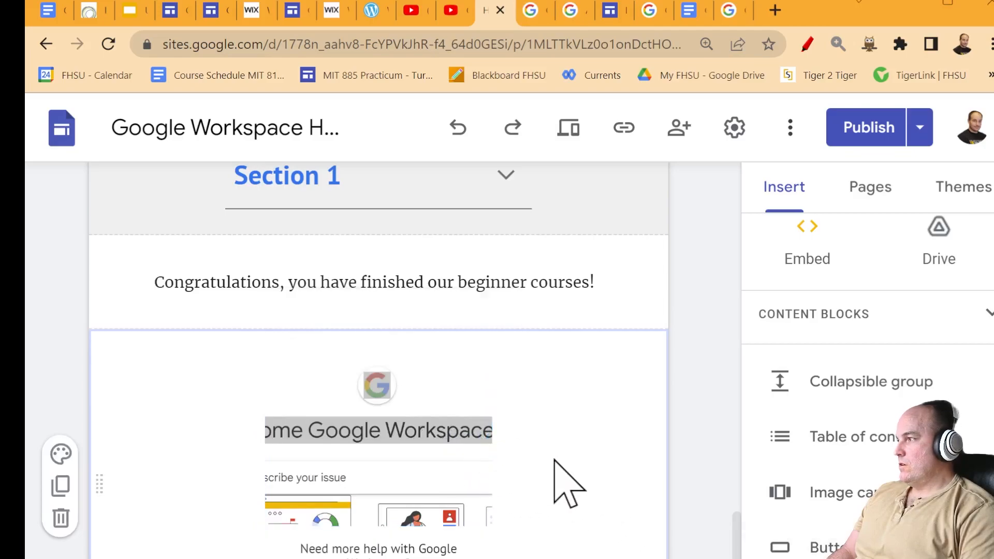
click(417, 444)
click(417, 421)
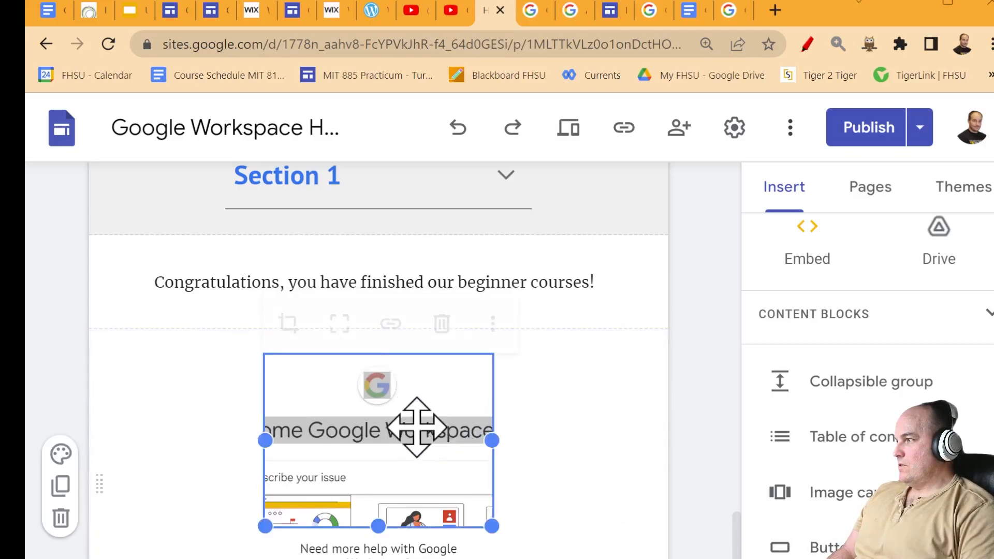
click(489, 321)
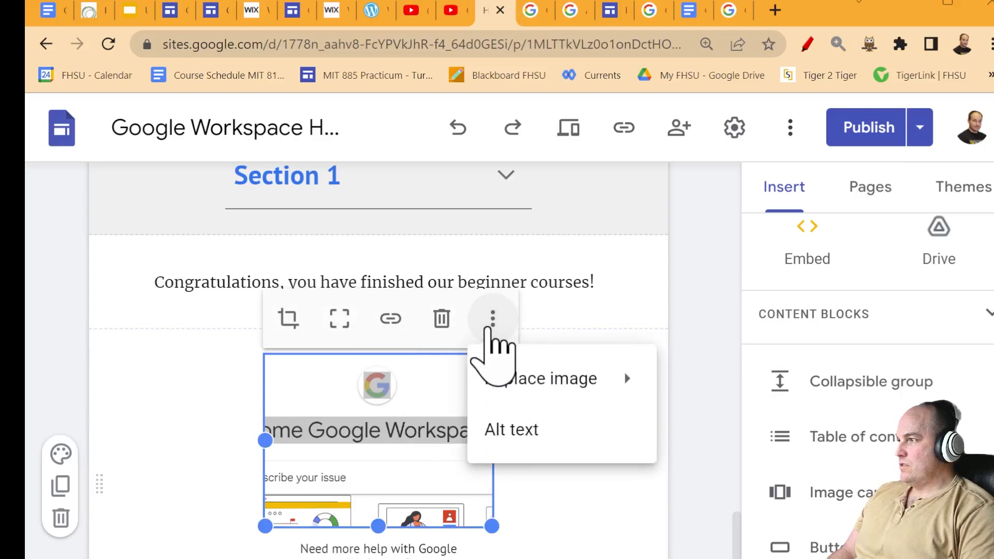
mouse_move(583, 387)
click(699, 388)
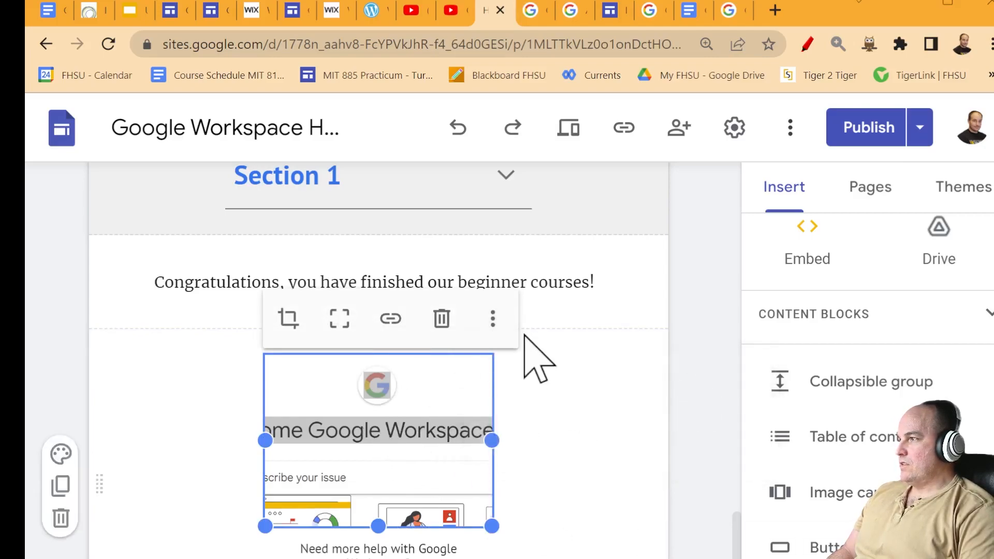
- Replace the image with the SEARCH laptop picture from a Google Images search for 'Google Workspace'
click(493, 318)
mouse_move(635, 391)
click(699, 440)
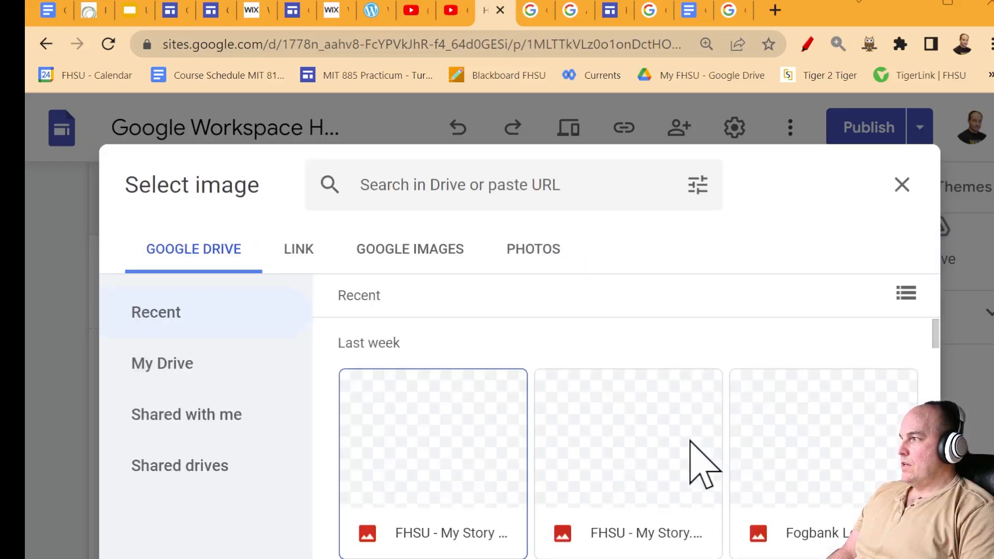
click(409, 253)
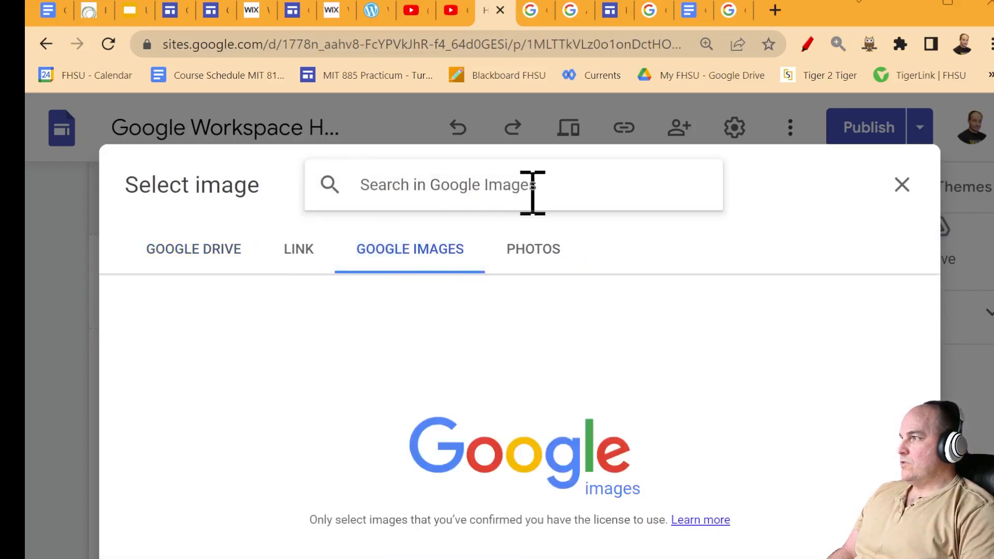
text(Google W)
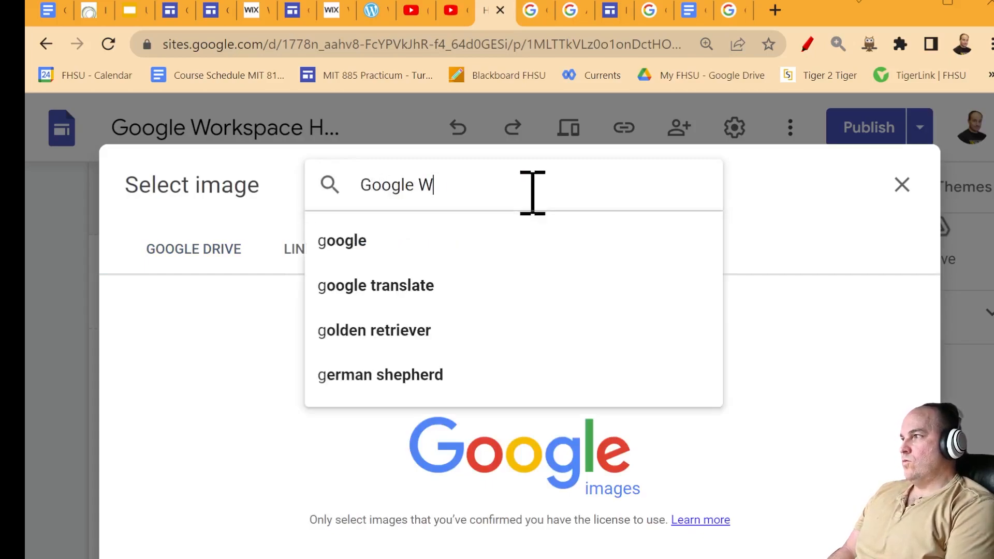
text(Orksp)
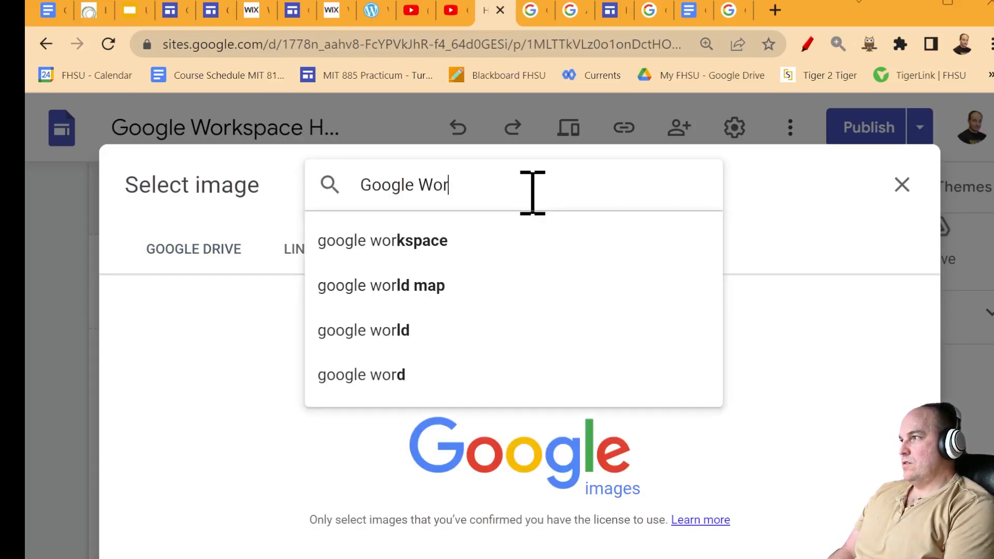
text(space)
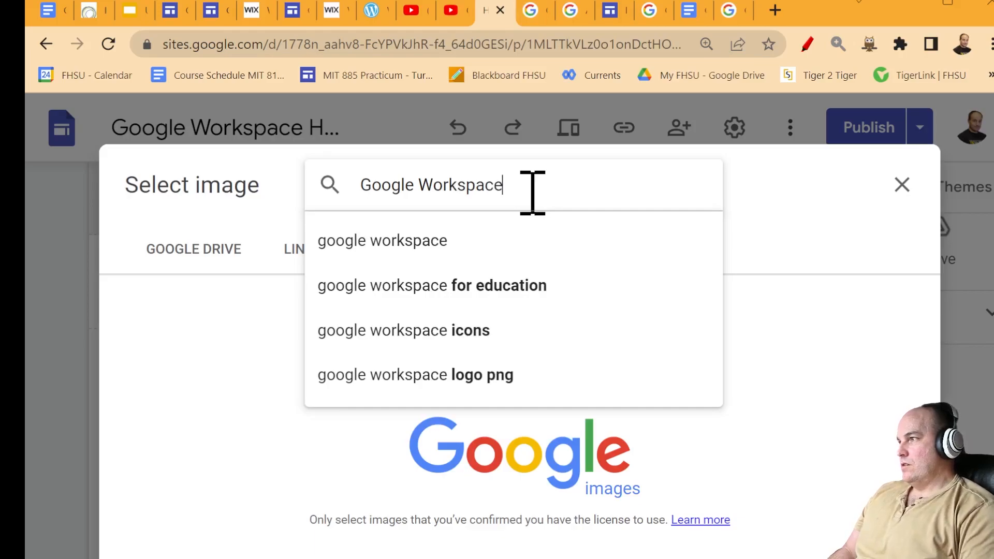
click(508, 291)
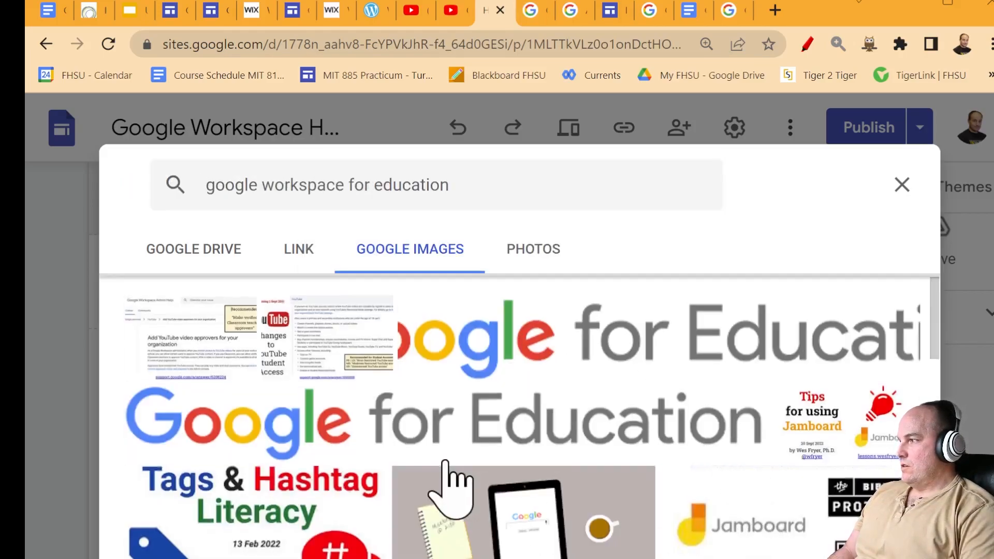
scroll(455, 477, down, 5)
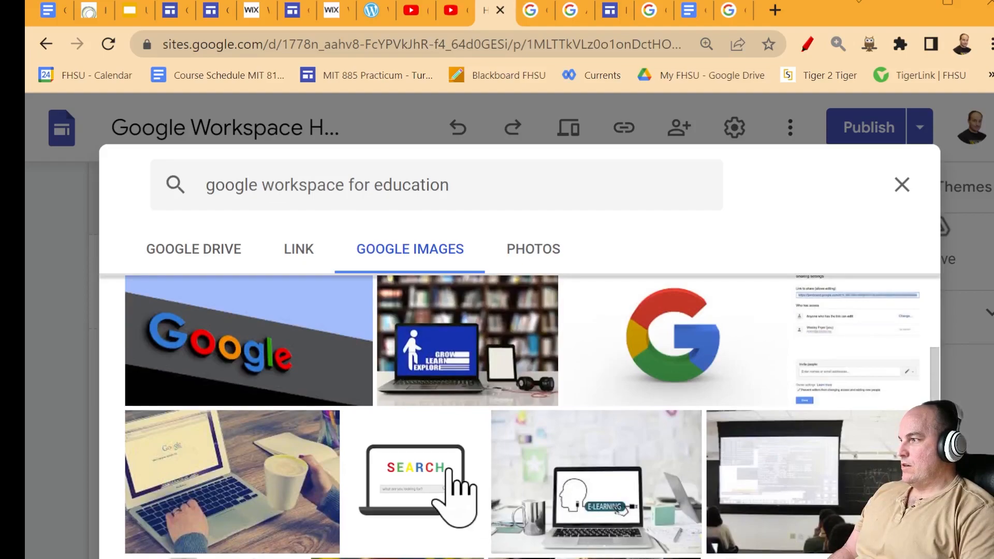
click(411, 472)
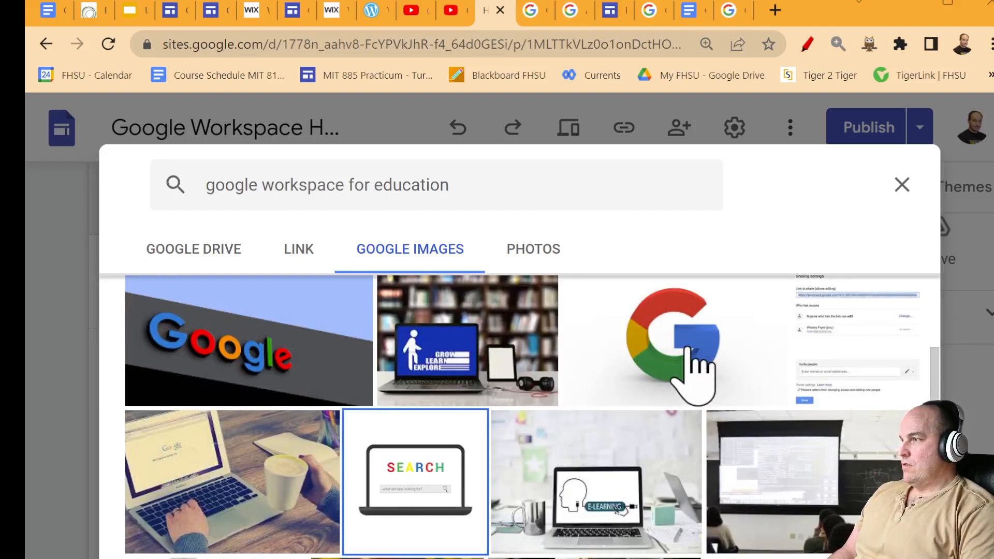
scroll(691, 383, up, 1)
click(691, 380)
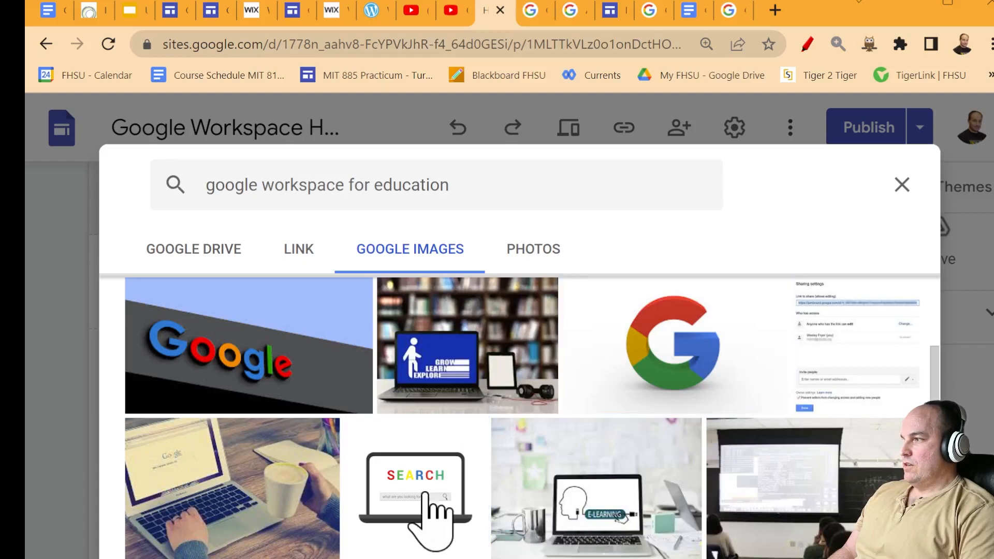
click(430, 492)
click(875, 558)
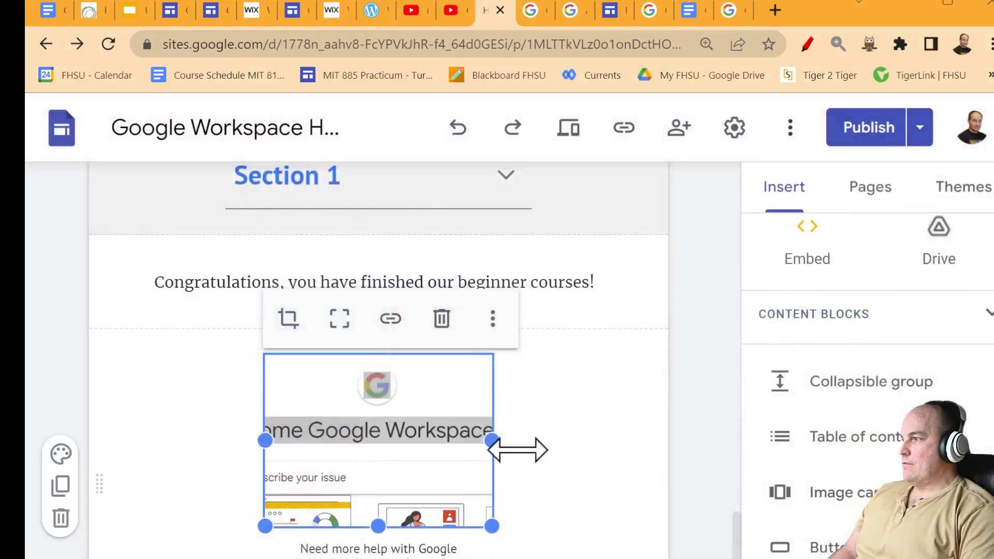
click(637, 505)
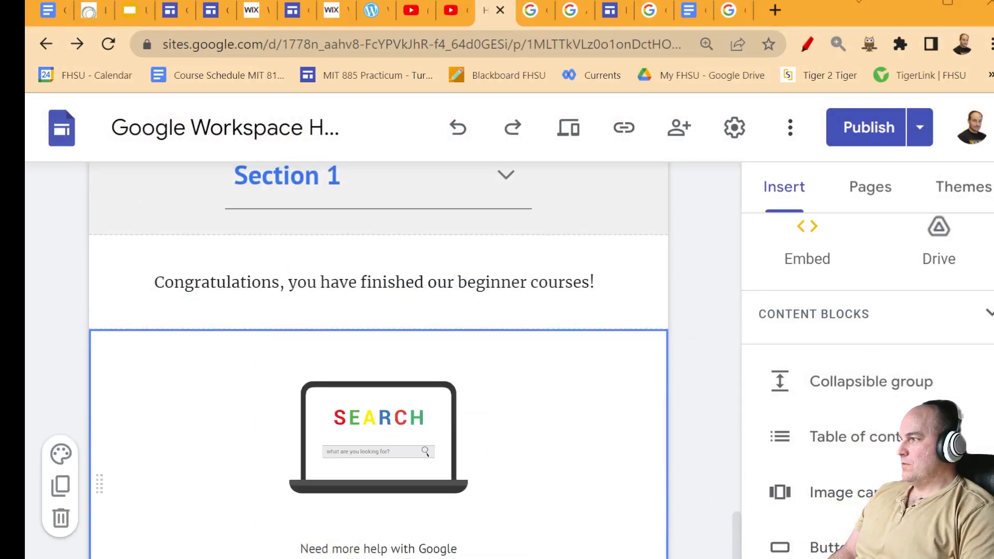
- Insert the Google Meet logo into the Google Meet tile from a 'Google meet' image search
scroll(284, 538, up, 15)
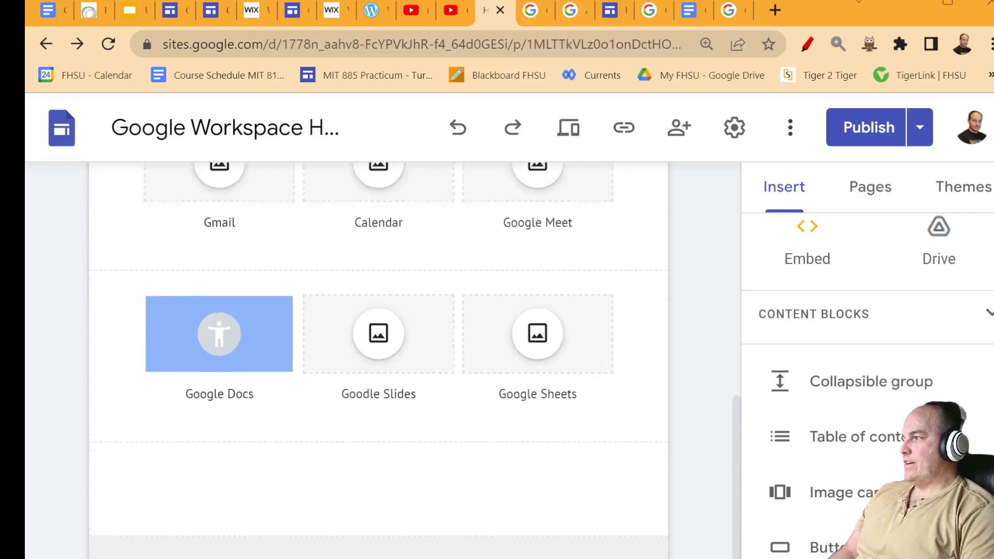
scroll(284, 539, up, 2)
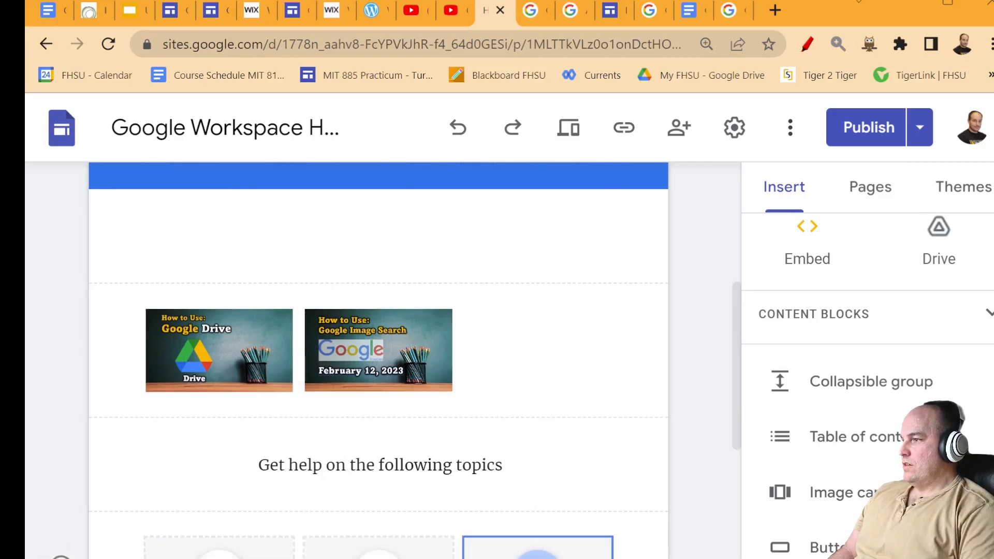
click(714, 558)
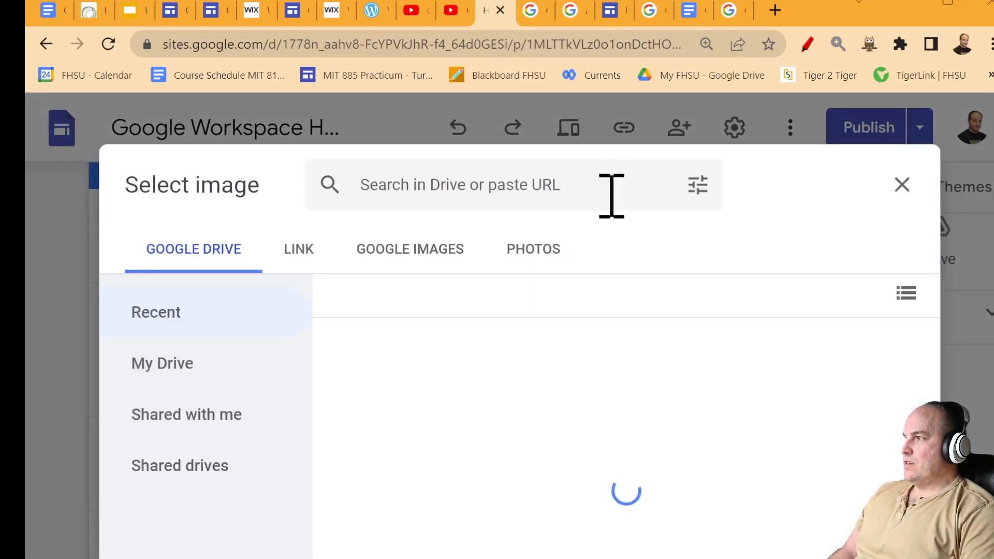
key(ctrl+minus)
key(ctrl+minus)
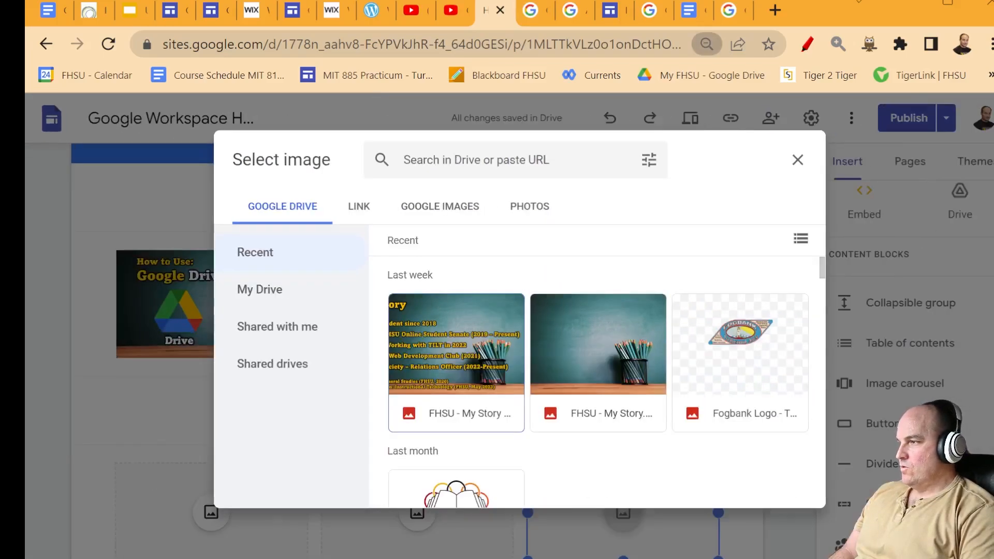
key(ctrl+plus)
key(ctrl+plus)
key(ctrl+plus)
key(ctrl+plus)
click(446, 269)
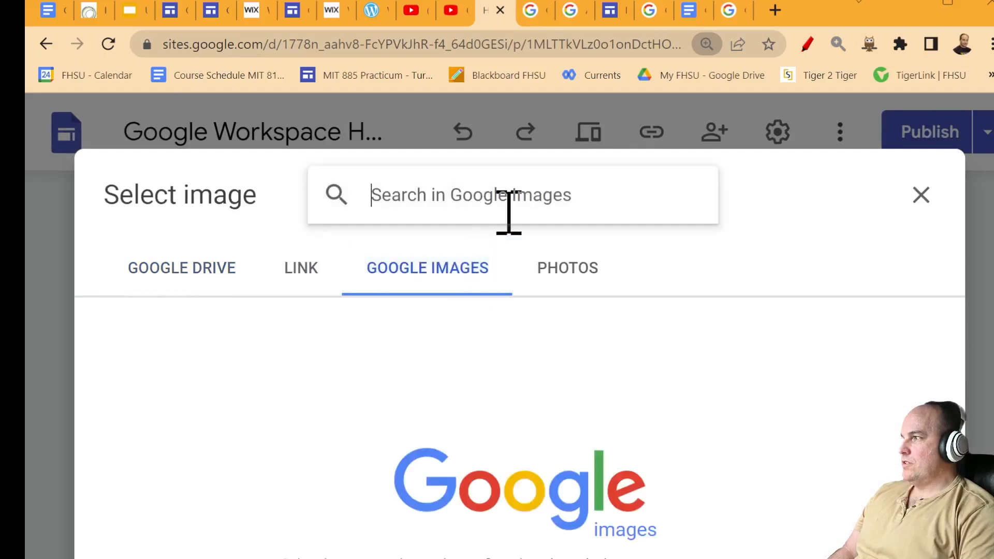
text(Google meet)
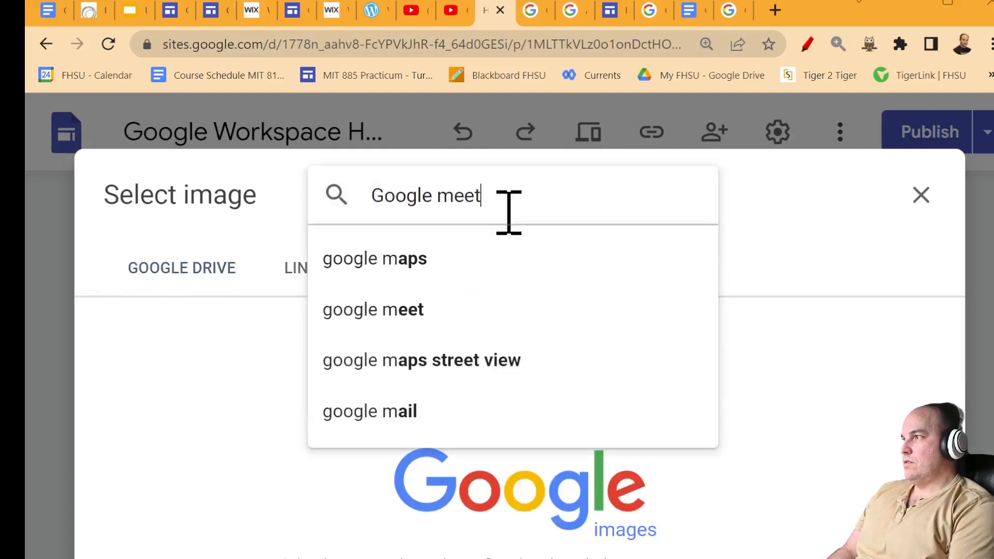
key(Return)
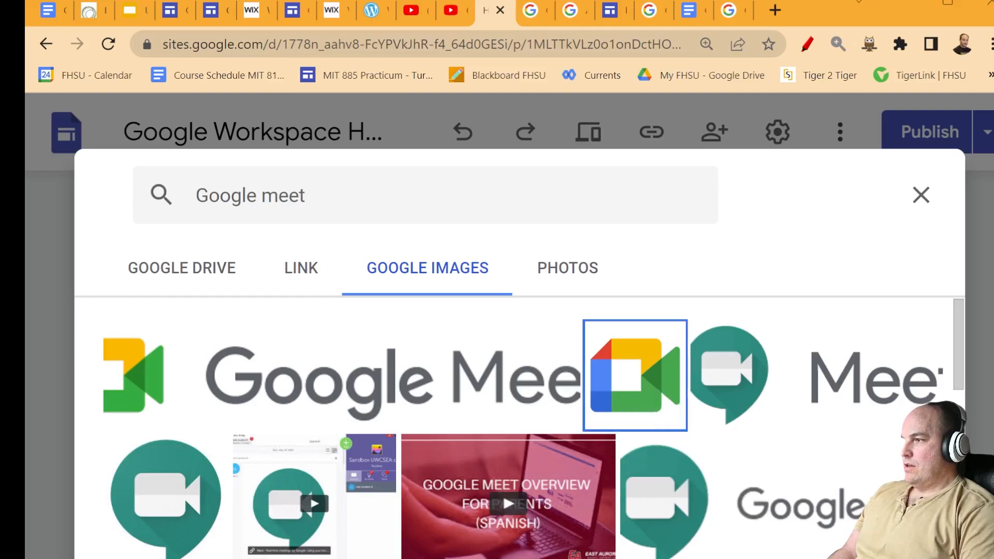
click(901, 557)
scroll(787, 469, down, 3)
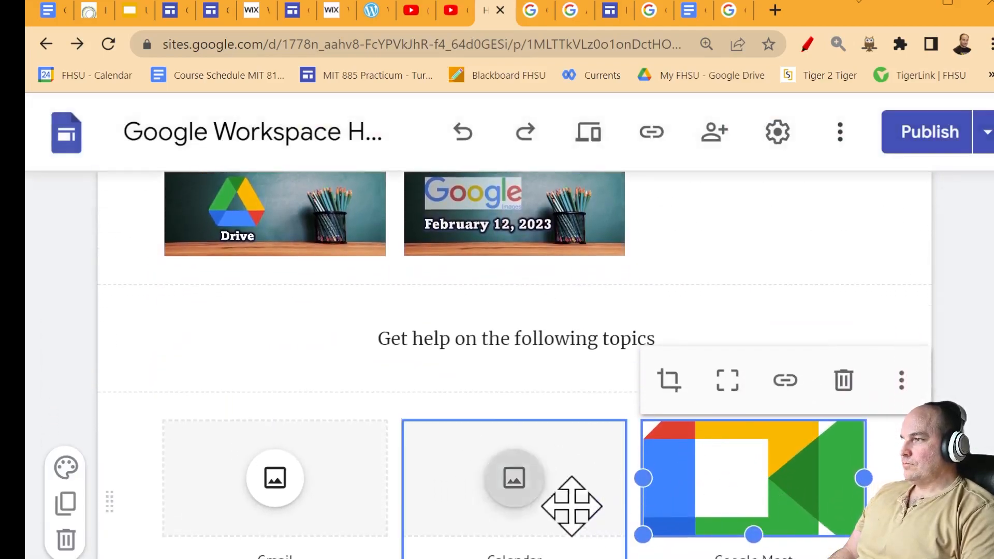
- Open the image picker for the Calendar tile, then close it without choosing anything
click(550, 501)
click(513, 480)
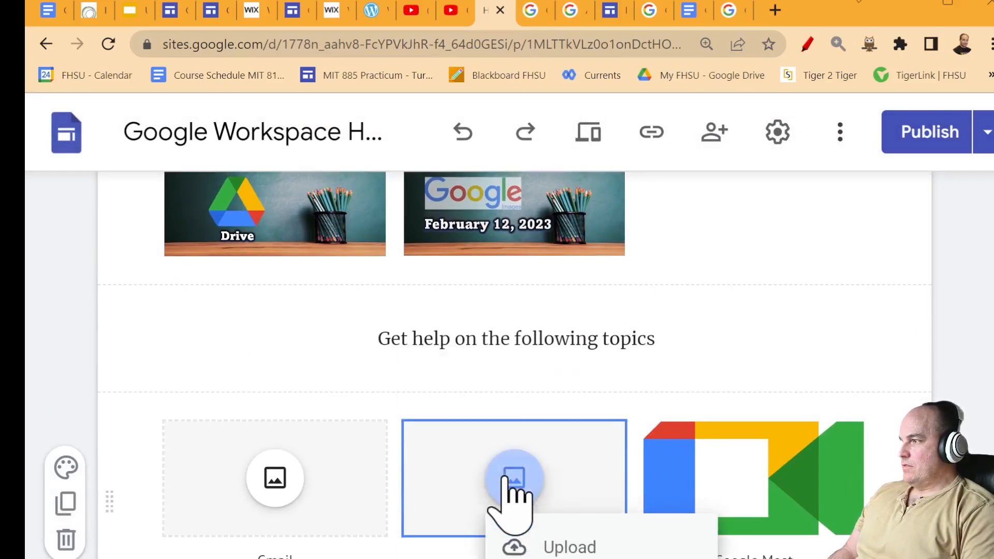
click(580, 558)
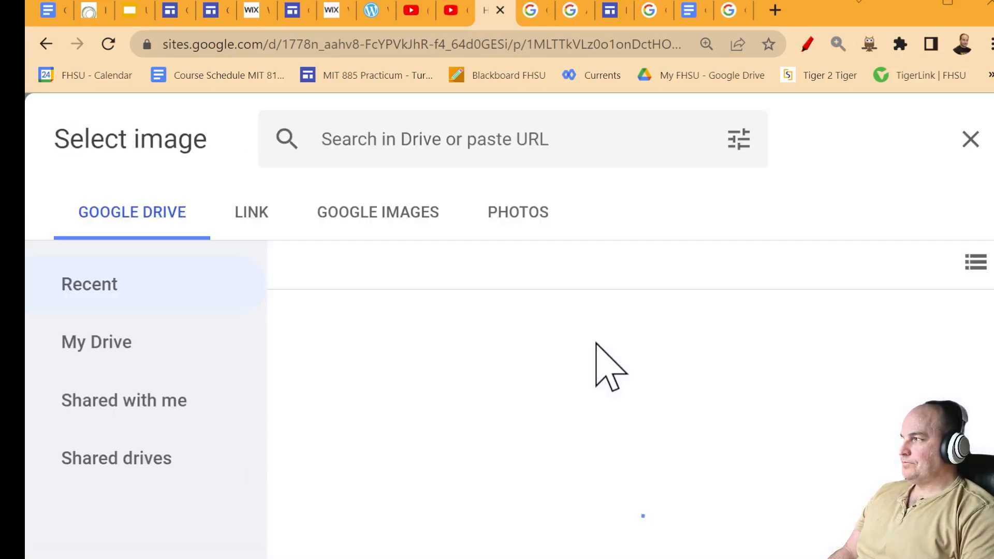
key(ctrl+minus)
key(ctrl+minus)
key(ctrl+minus)
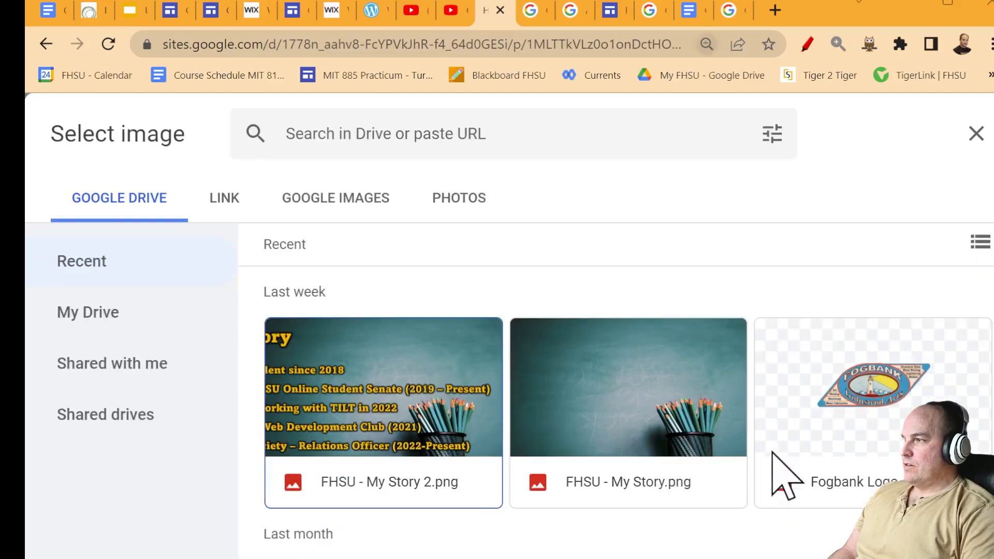
key(ctrl+minus)
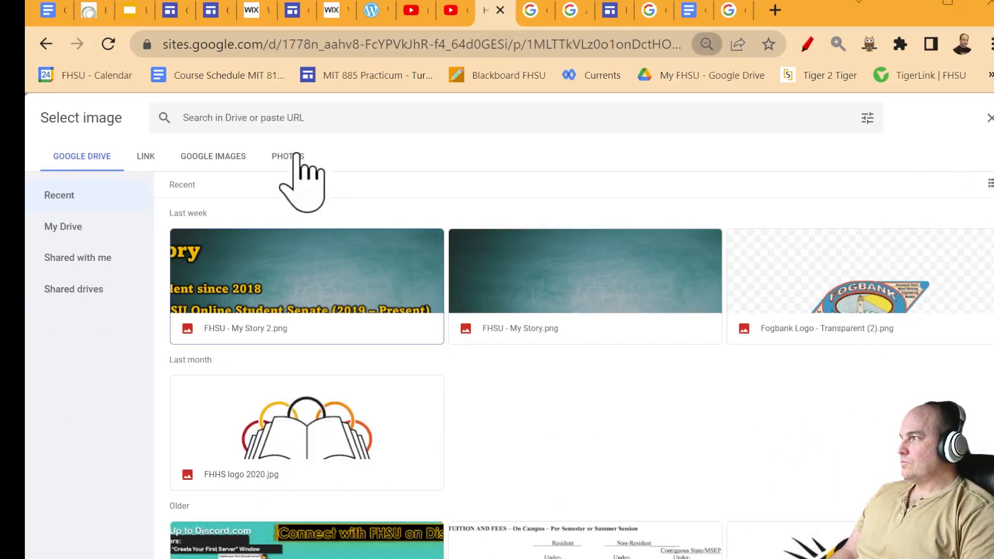
click(225, 159)
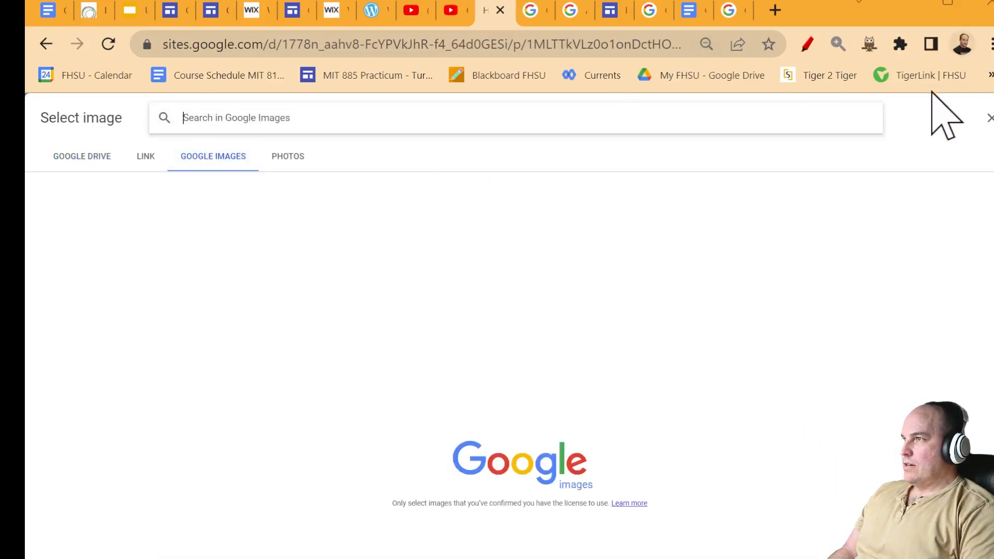
click(991, 118)
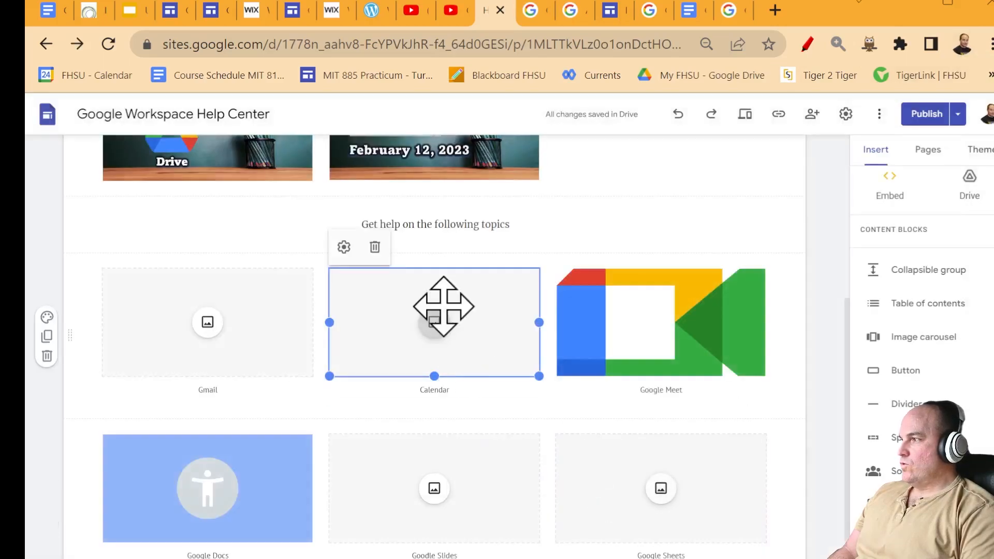
- Insert the Google Calendar logo into the Calendar tile from a 'Google Cale' image search
click(387, 297)
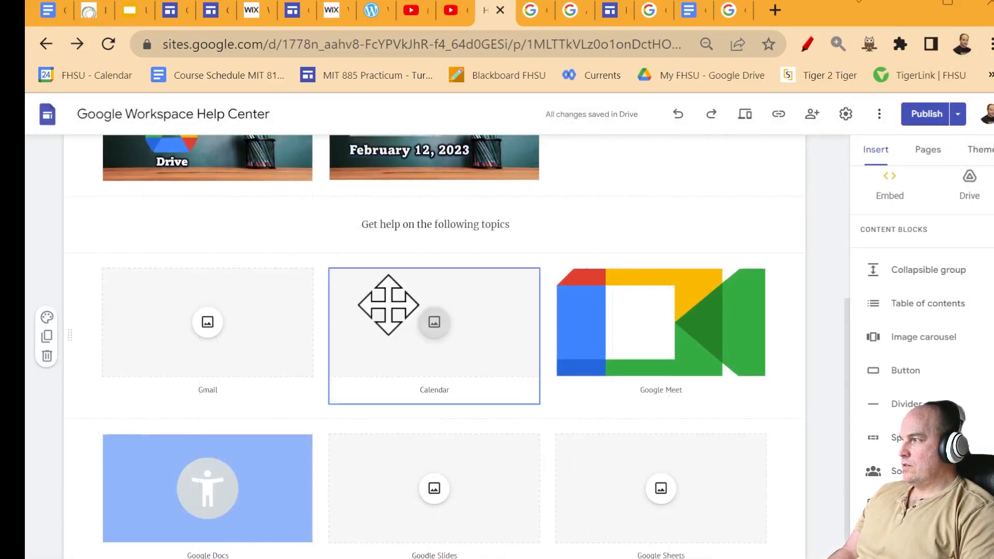
click(499, 317)
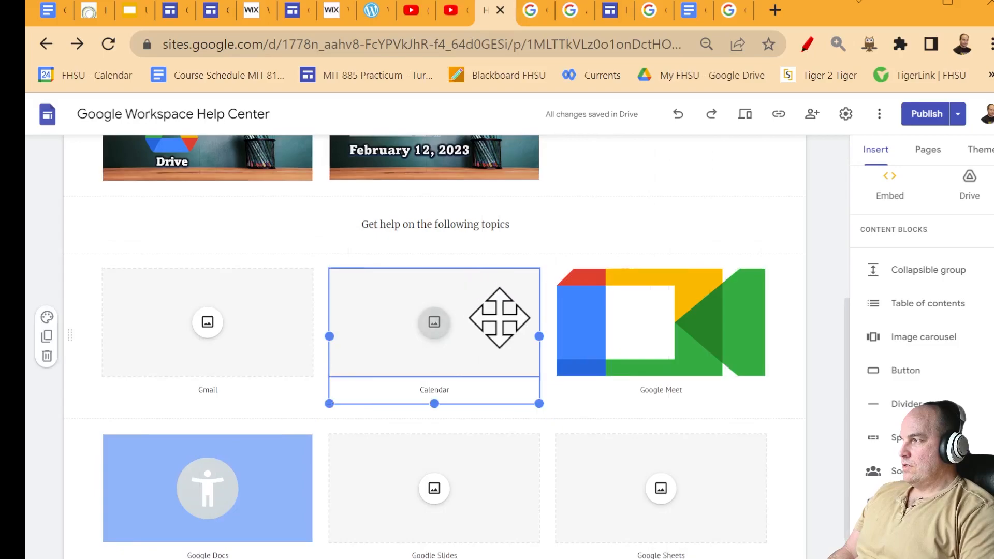
click(499, 317)
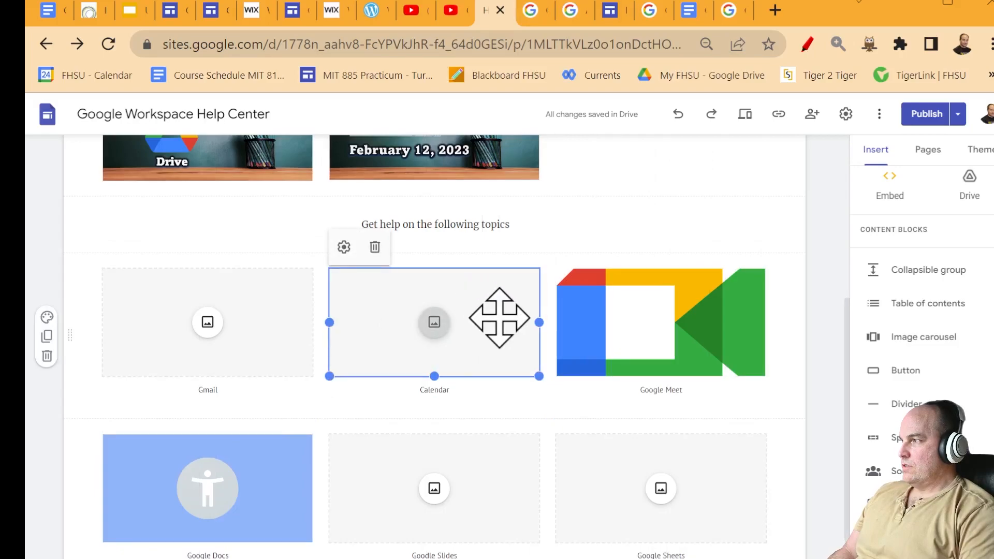
click(500, 318)
click(507, 396)
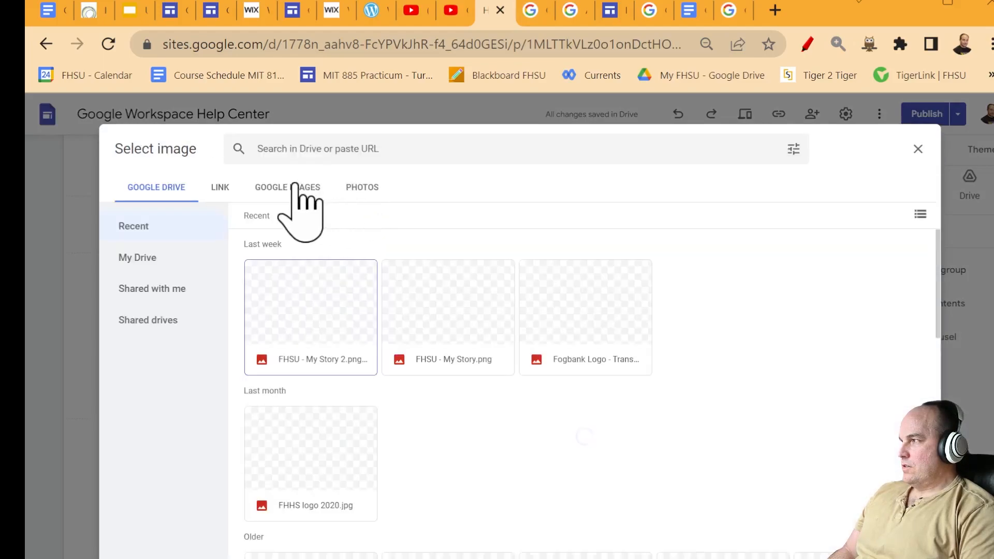
click(291, 190)
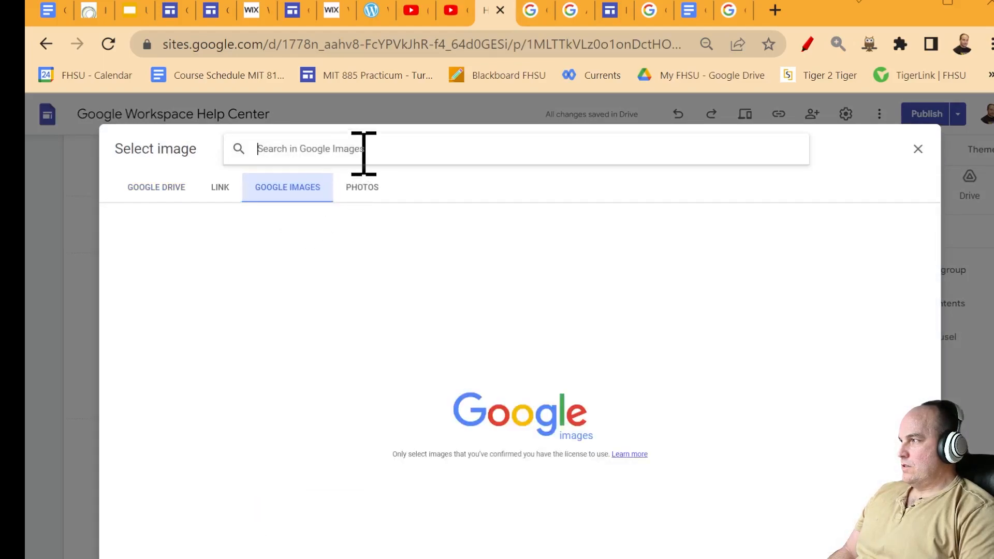
text(Google Calender)
key(Return)
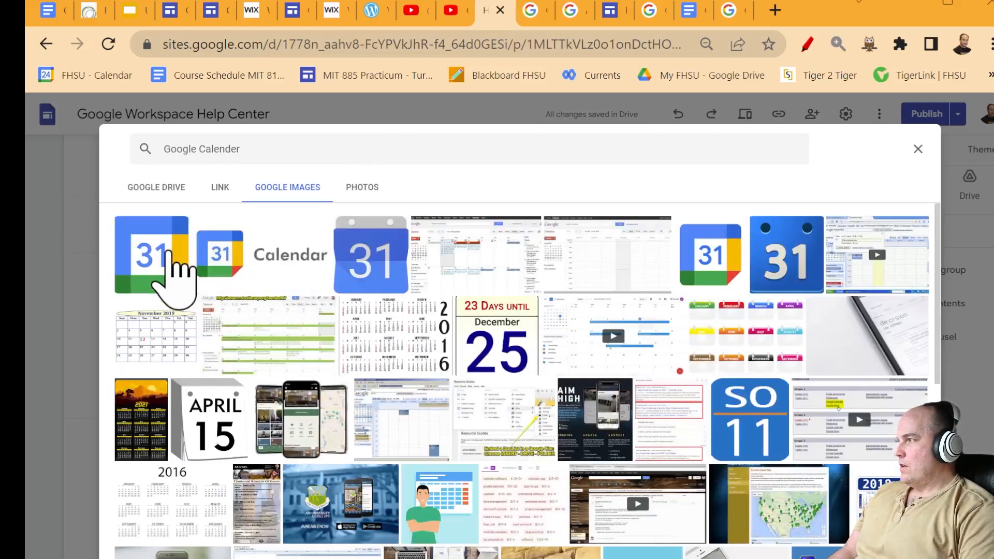
click(165, 558)
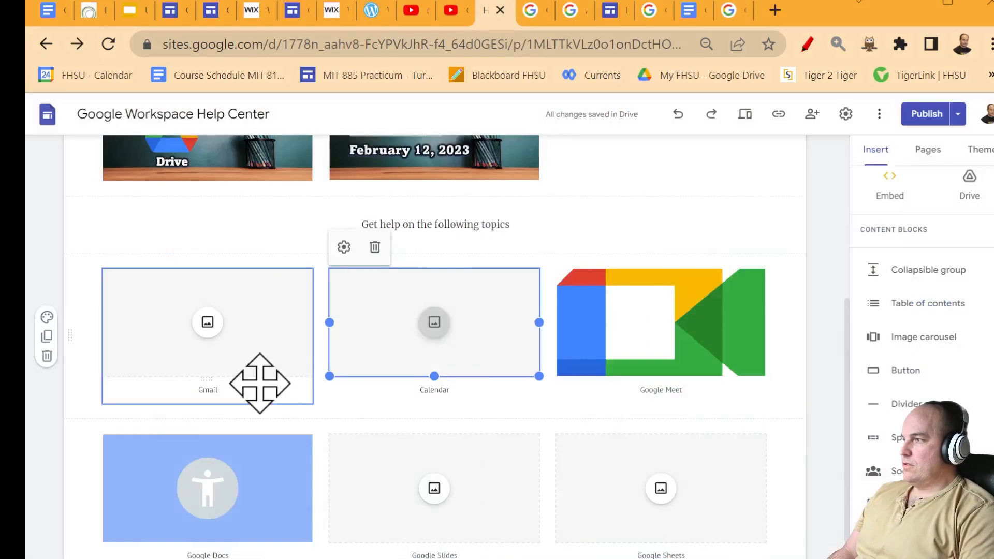
- Insert the red Gmail logo into the Gmail tile from a 'Gmail' image search
click(252, 347)
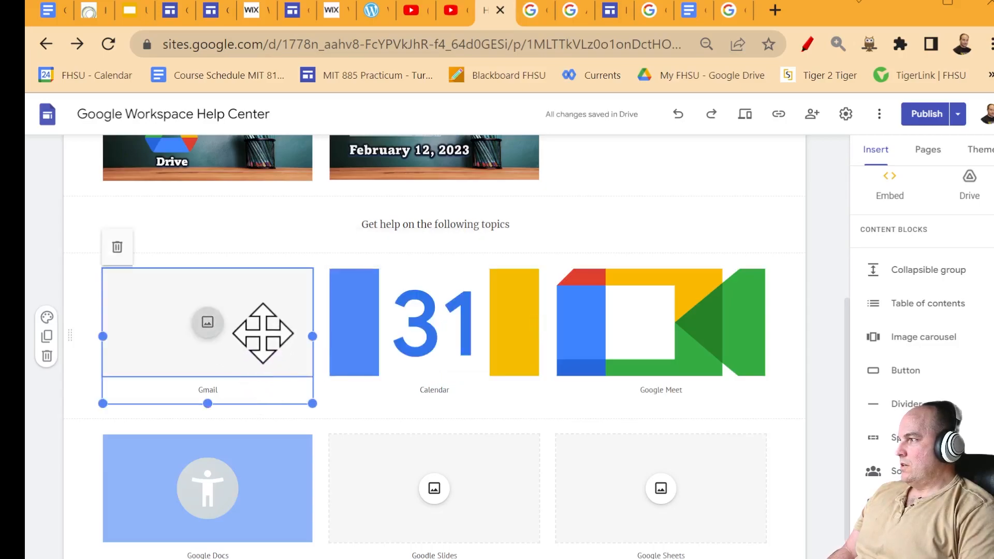
click(263, 333)
click(293, 393)
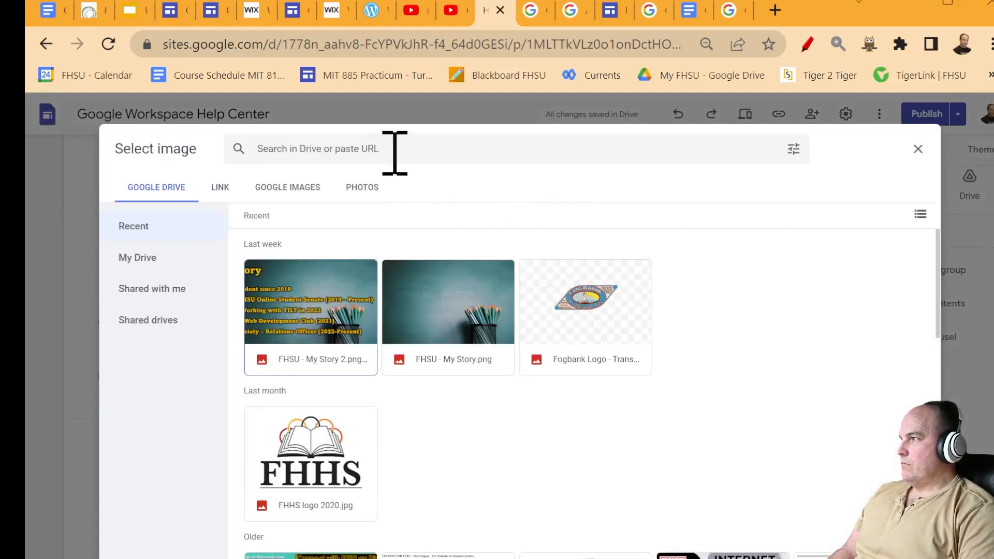
click(288, 186)
text(Gmail)
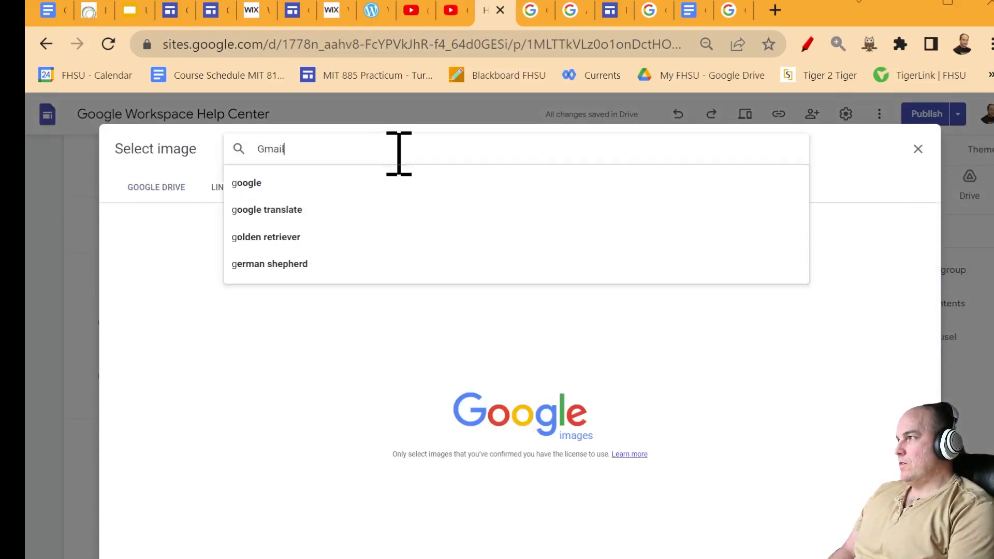
key(Return)
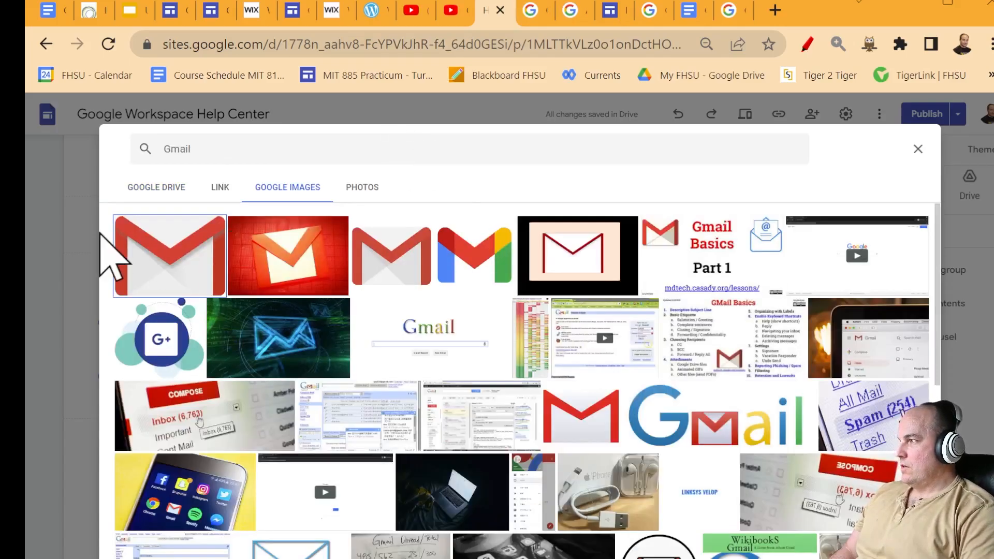
double_click(178, 259)
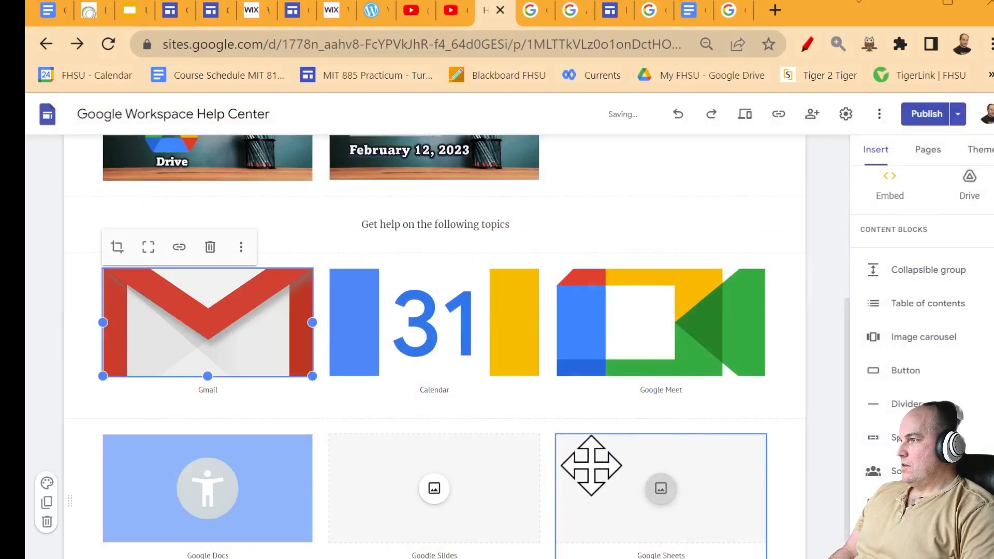
double_click(228, 490)
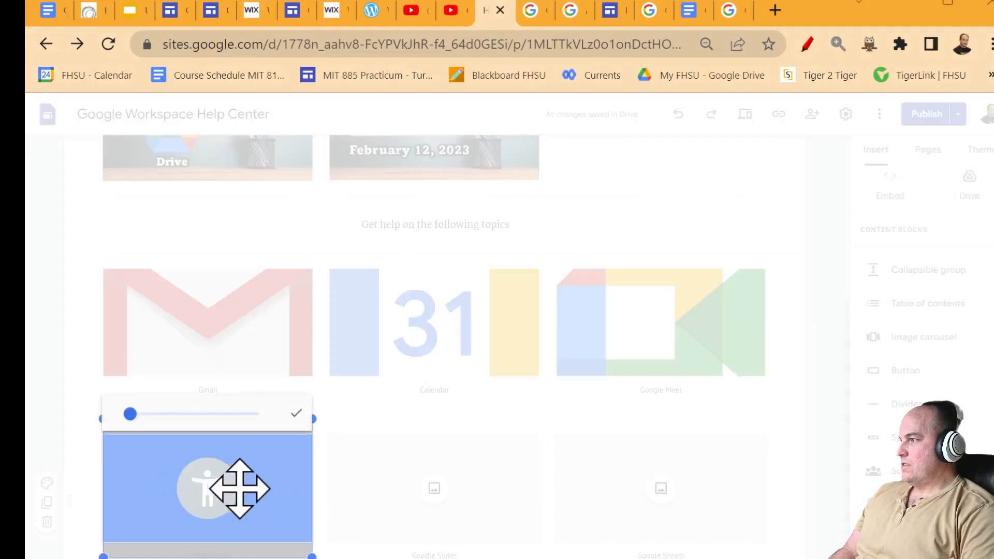
click(439, 494)
click(573, 477)
- Add the yellow Slides logo to the Google Slides tile from a 'google slides' image search
double_click(218, 518)
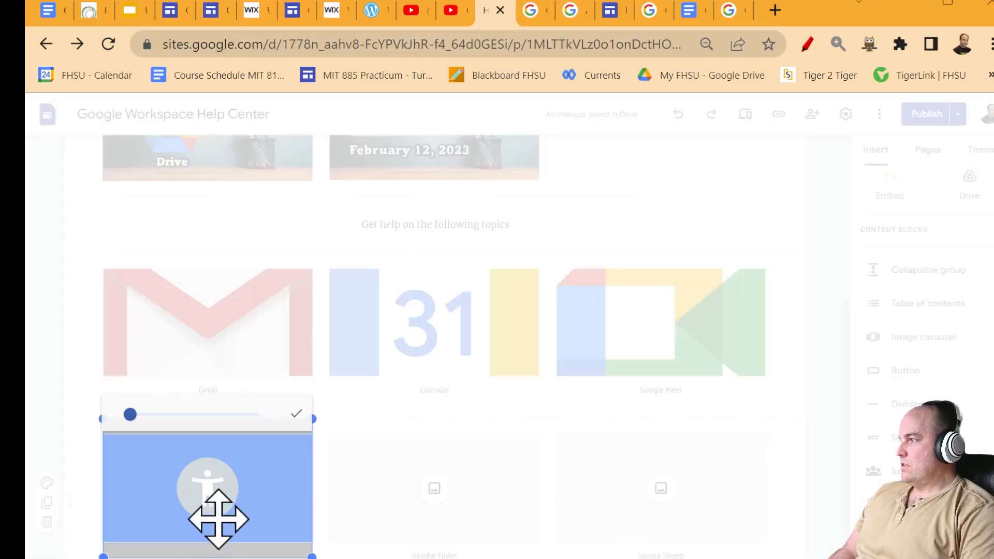
click(366, 484)
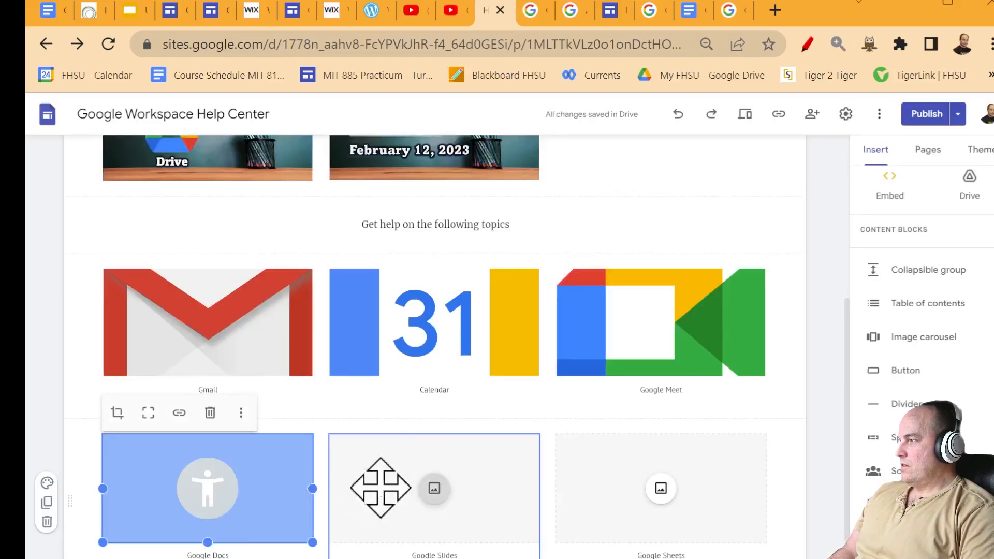
click(527, 492)
click(577, 493)
double_click(517, 495)
click(486, 555)
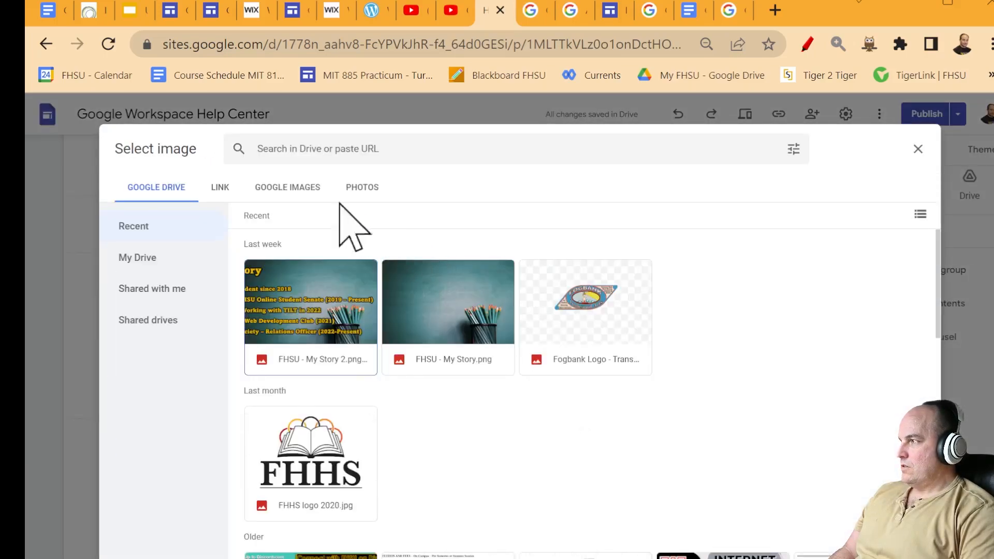
click(285, 187)
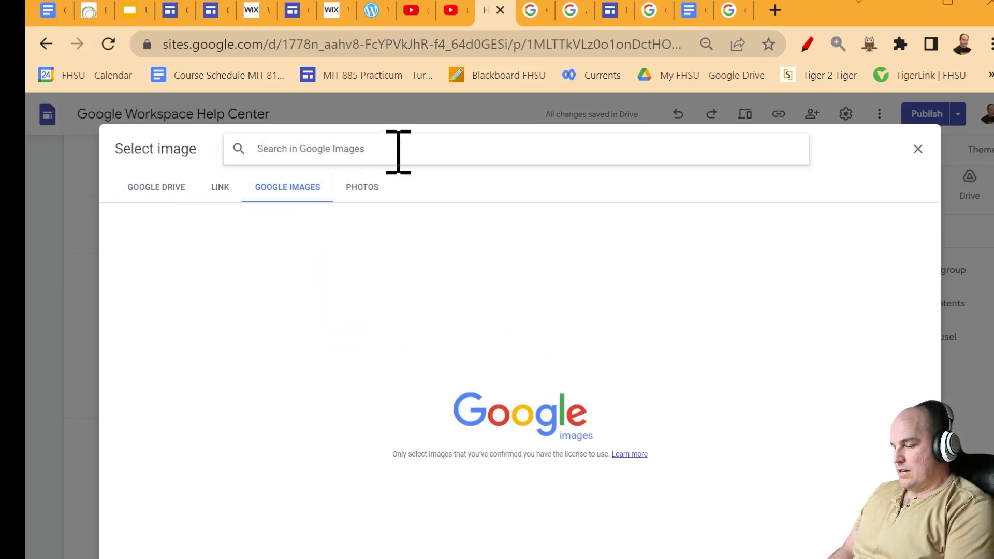
text(google slides)
key(Return)
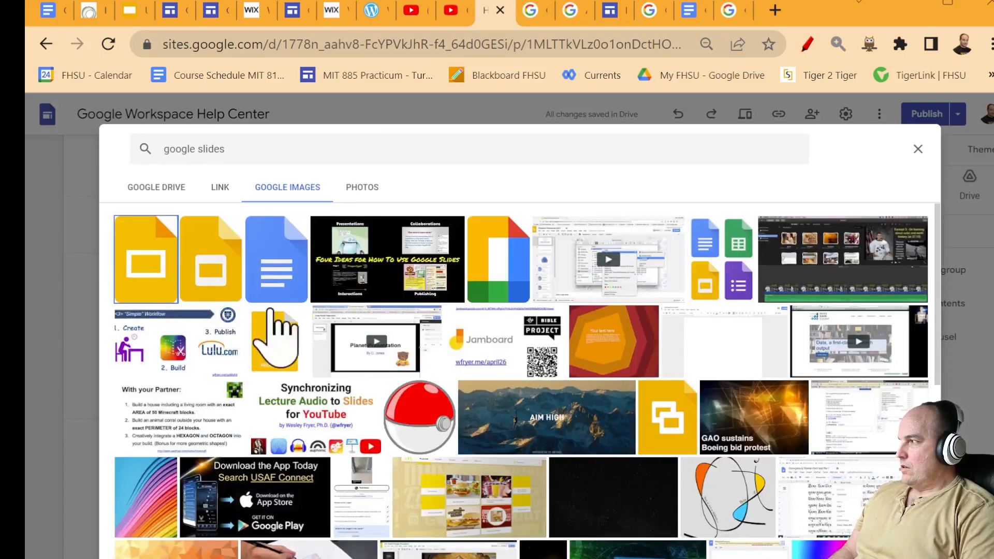
double_click(145, 262)
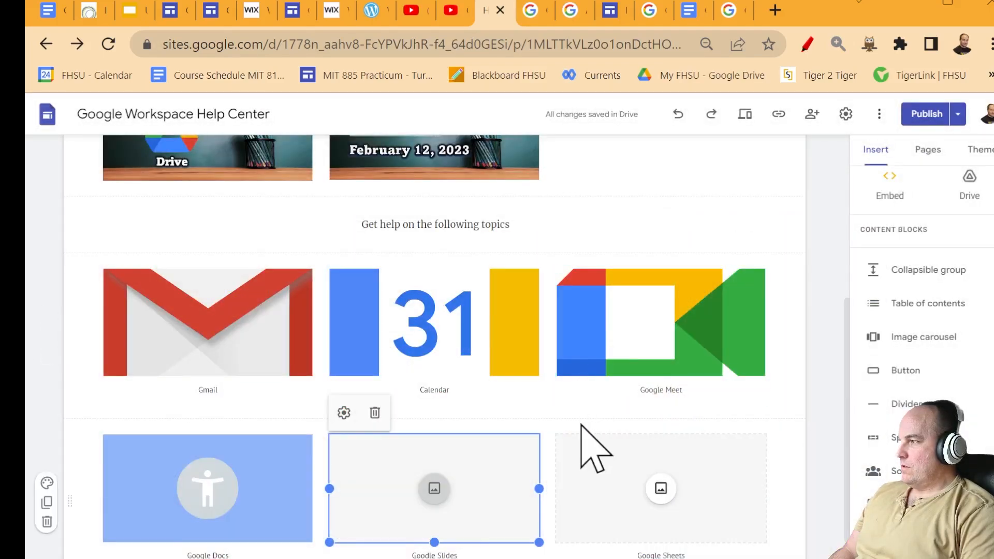
- Replace the Google Docs tile's picture with the blue Docs logo from a 'Docs' image search
double_click(281, 475)
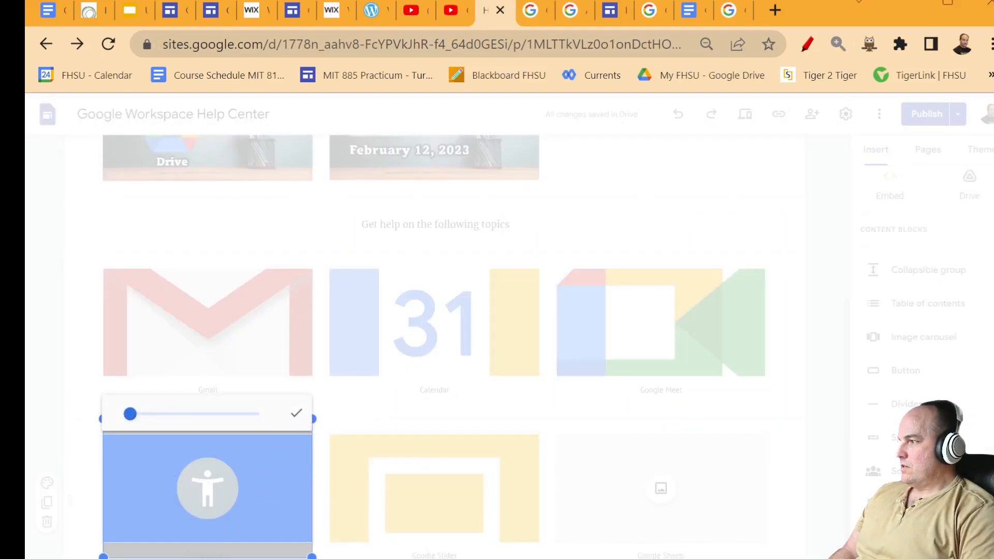
key(Escape)
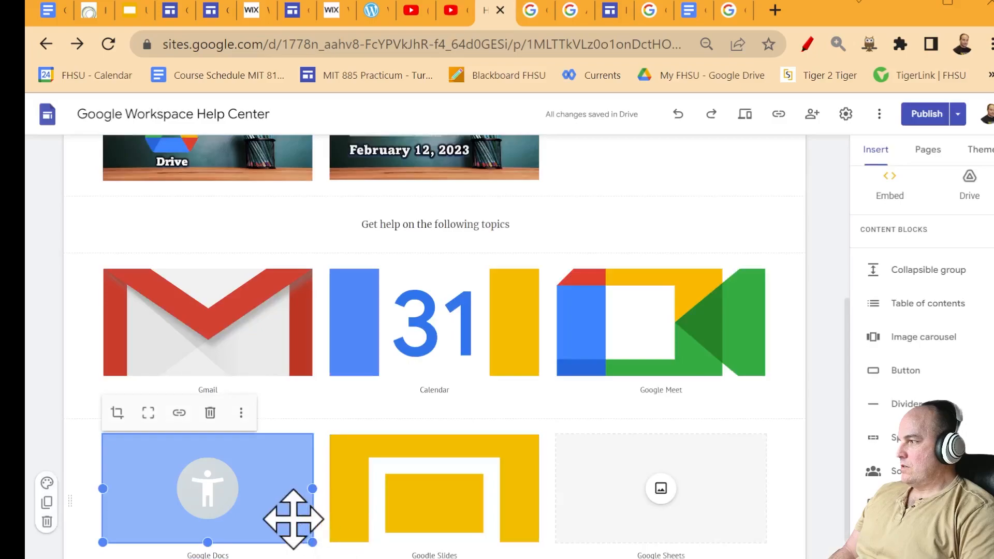
click(241, 413)
mouse_move(306, 454)
click(360, 451)
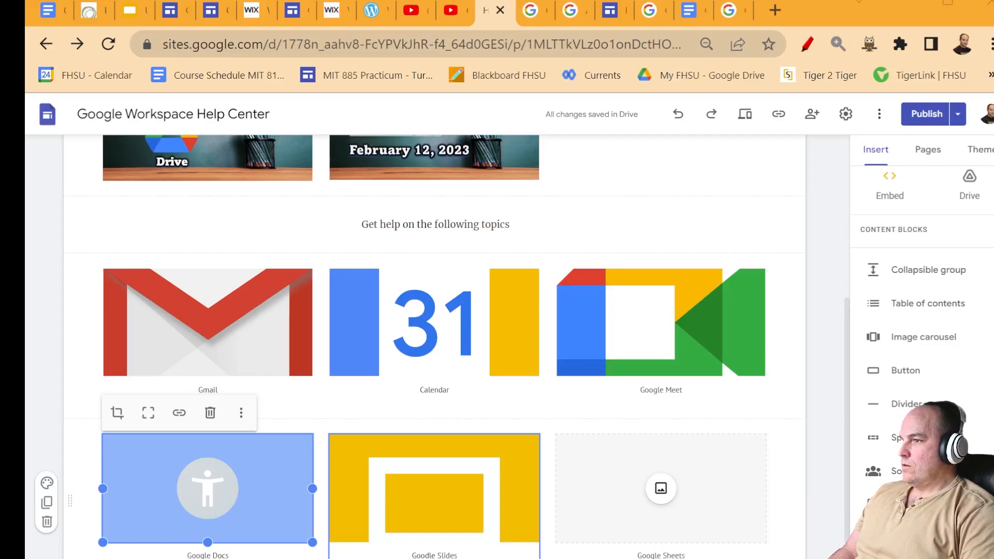
click(241, 412)
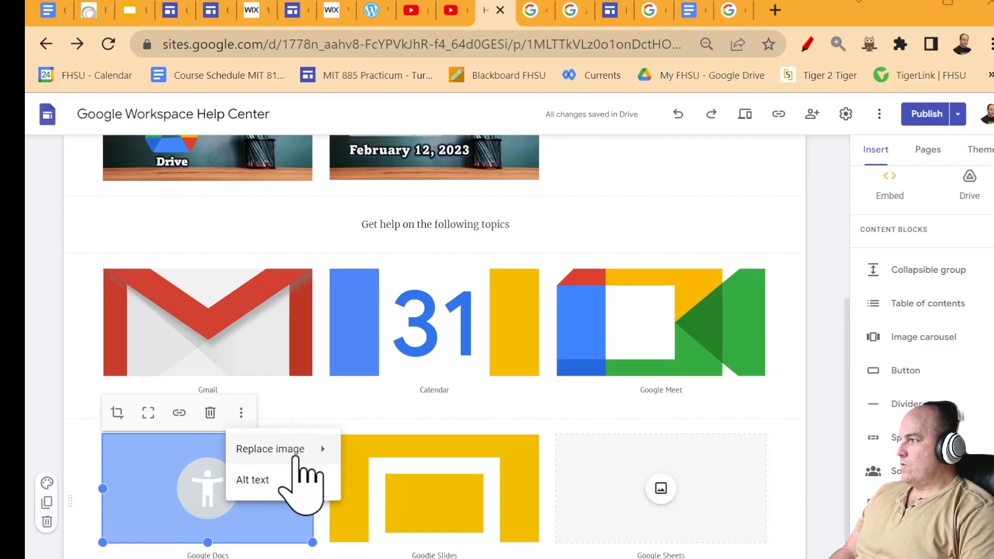
mouse_move(300, 458)
click(372, 484)
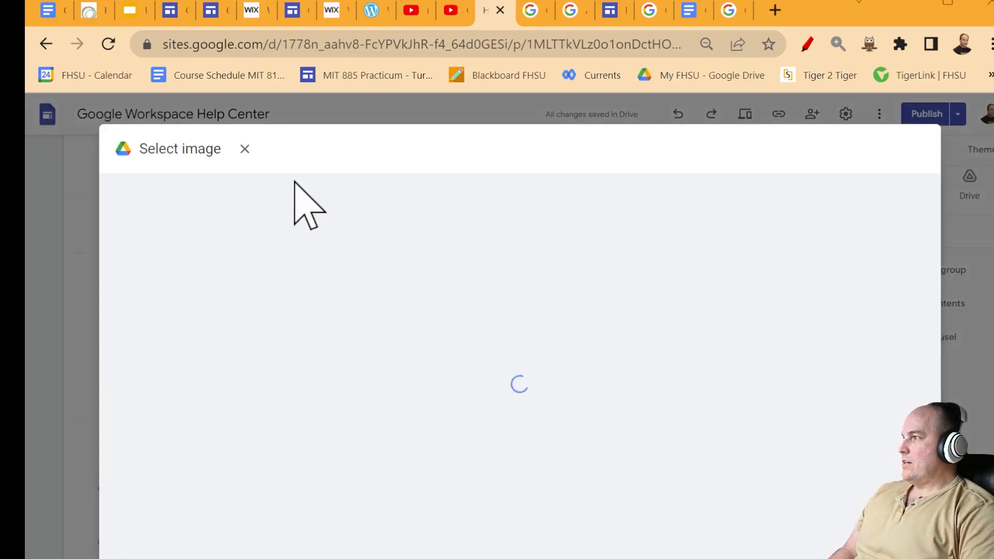
click(299, 191)
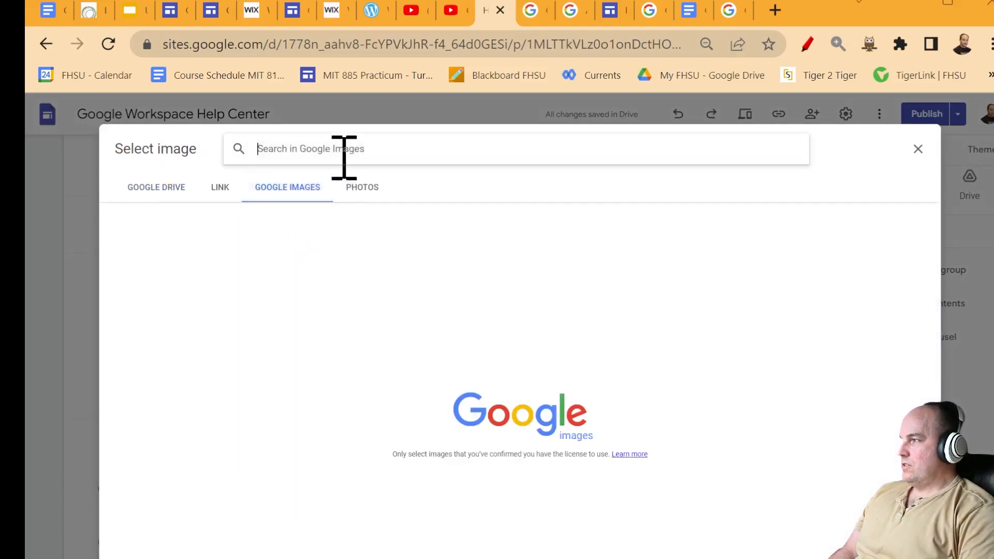
text(D)
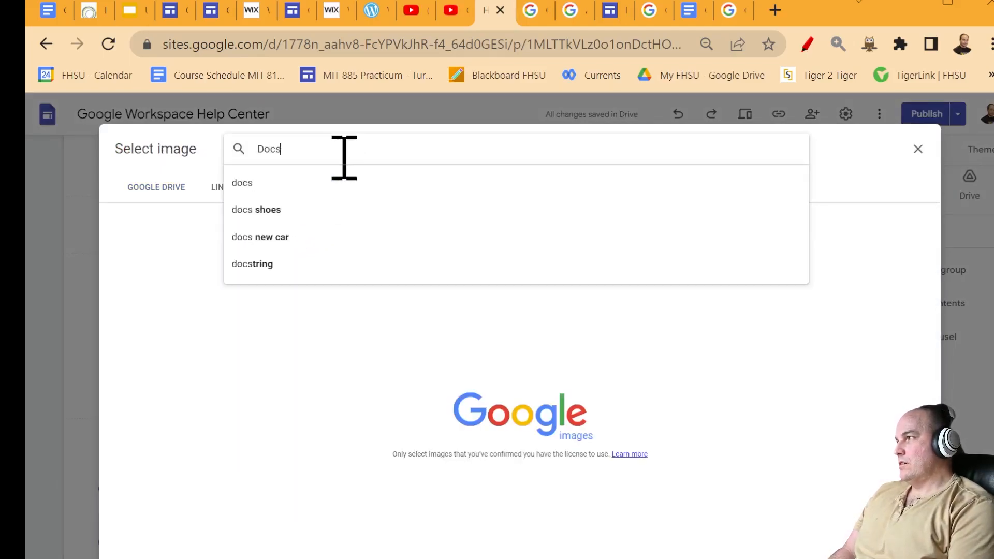
text(ocs)
key(Return)
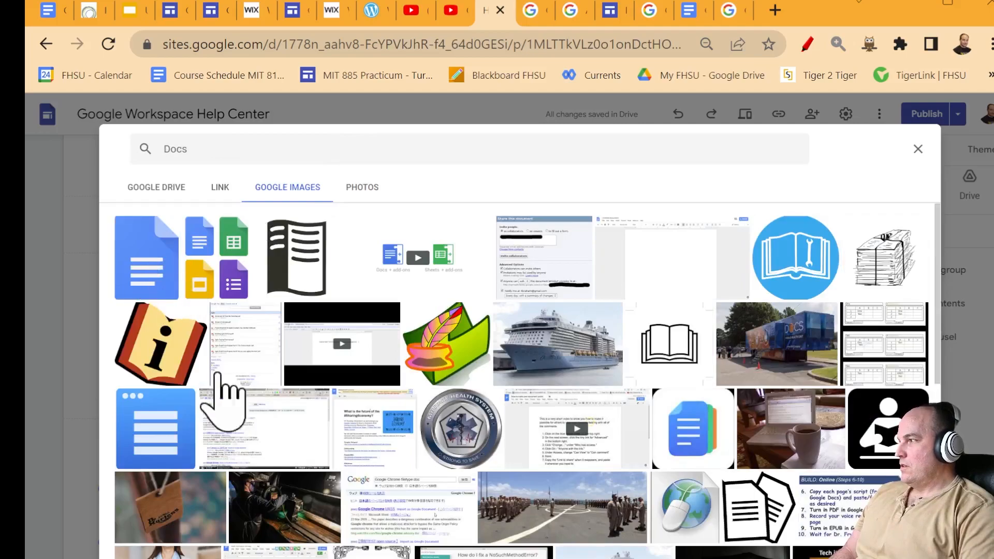
click(121, 255)
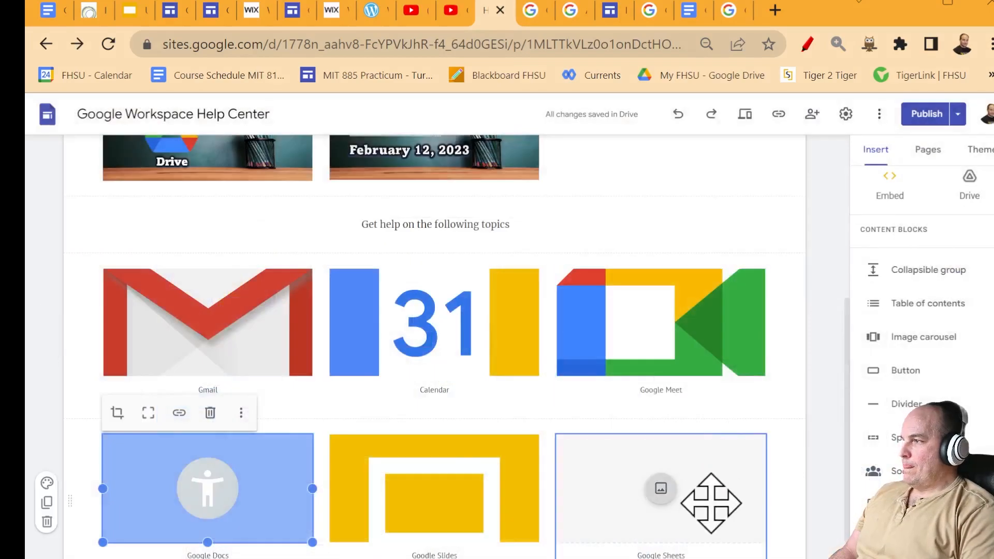
click(735, 515)
- Insert a Google Sheets logo into the empty Sheets tile from a 'google sheets' image search
click(735, 514)
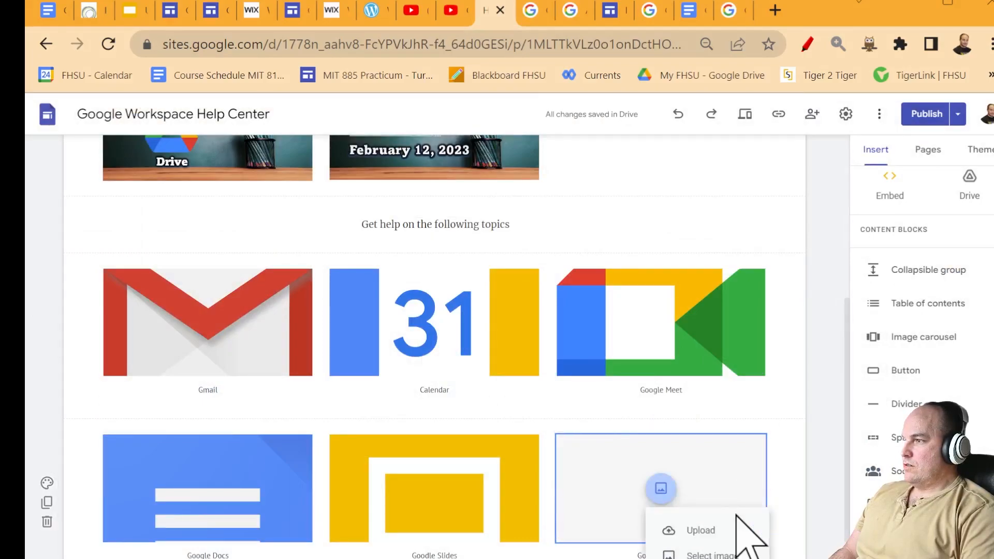
click(743, 549)
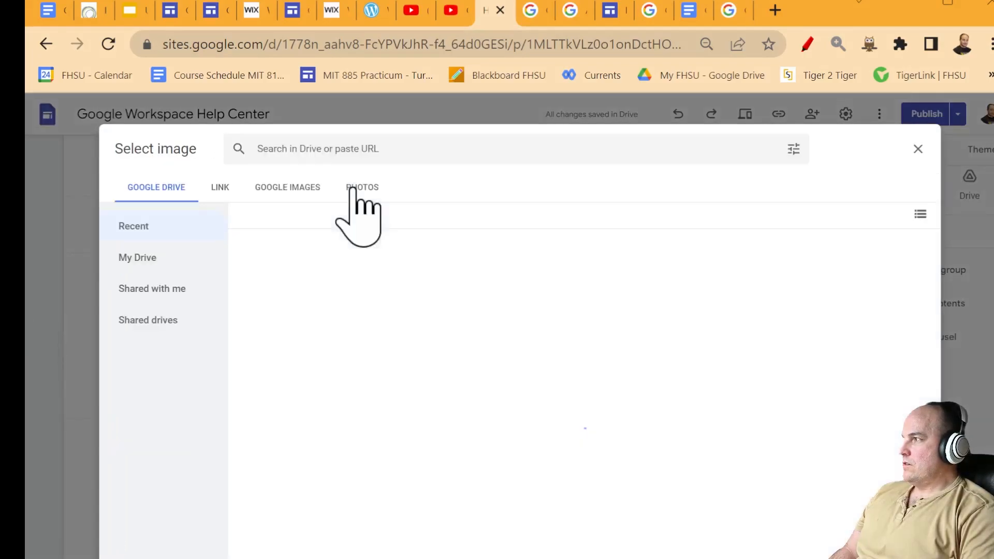
click(287, 188)
text(google sheets)
key(Return)
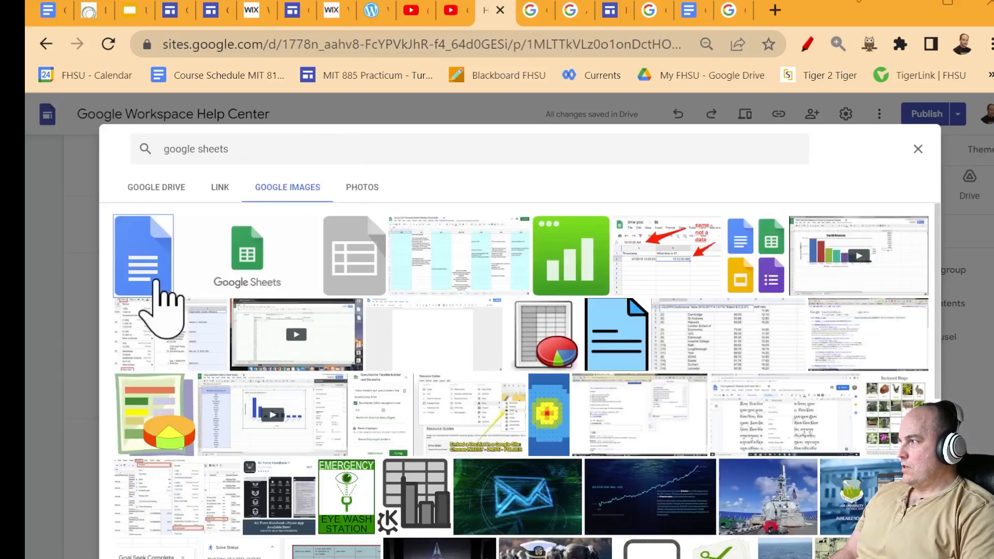
click(150, 280)
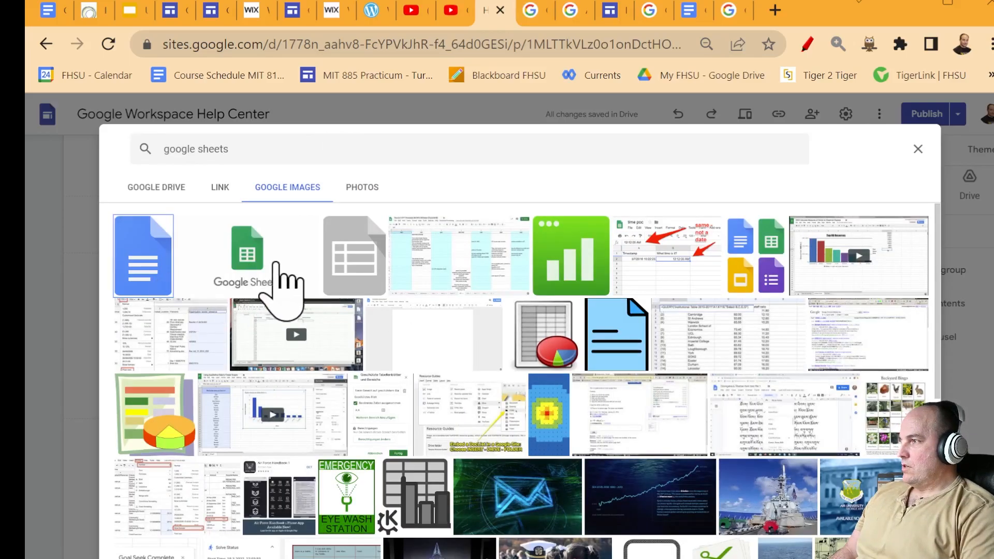
double_click(264, 277)
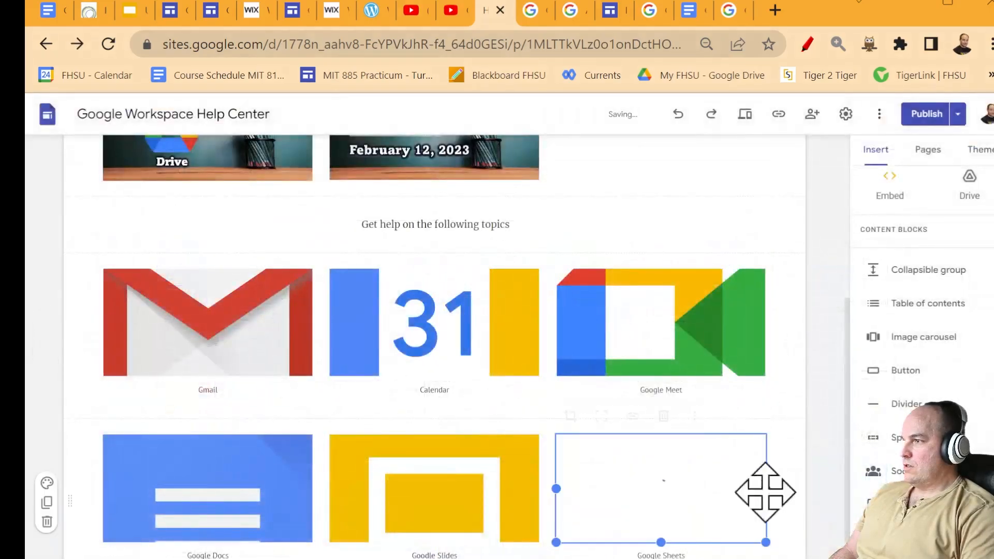
key(Escape)
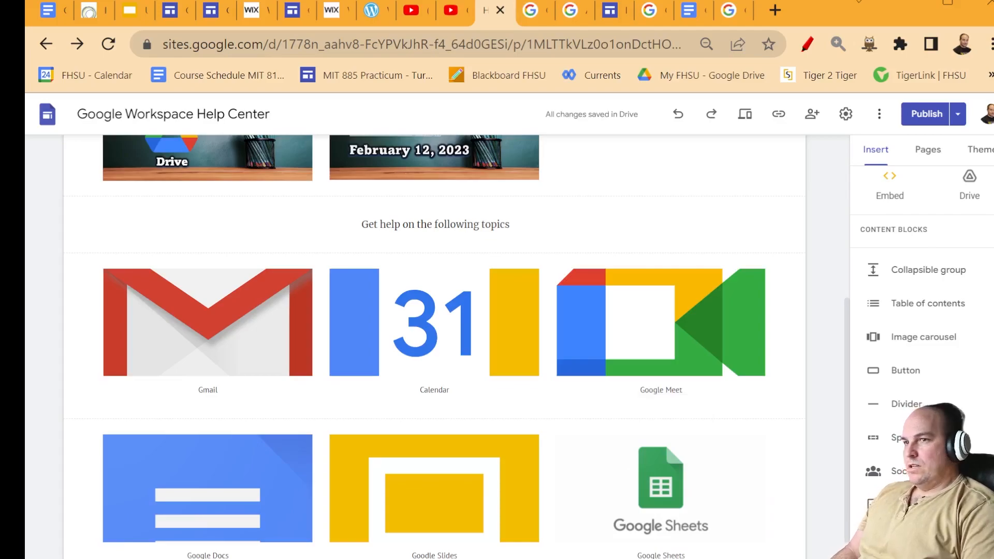
scroll(572, 533, down, 2)
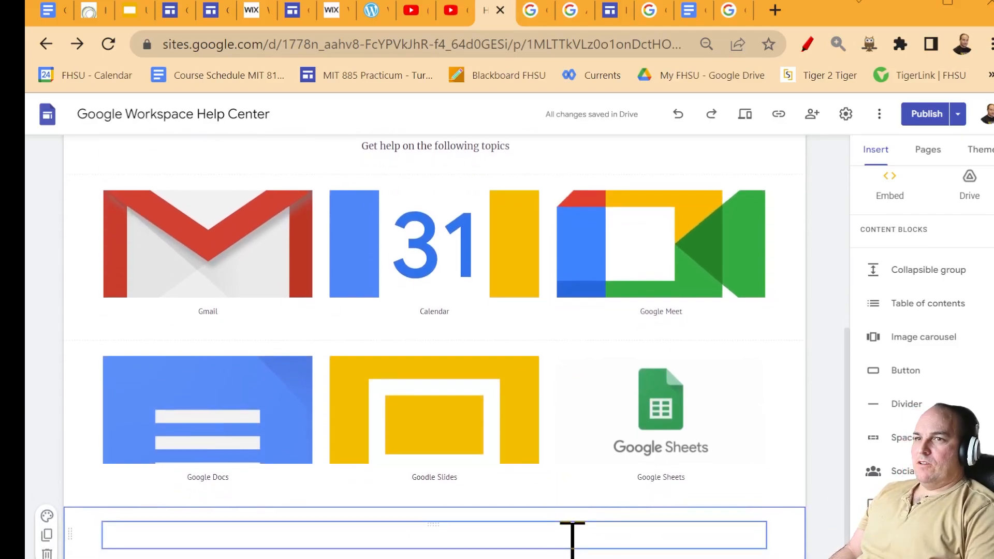
double_click(644, 394)
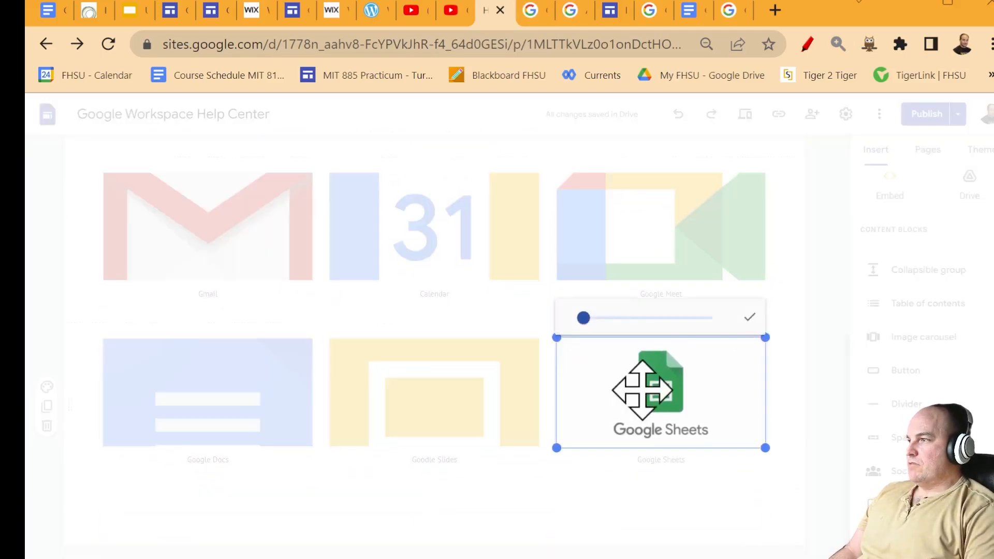
click(799, 415)
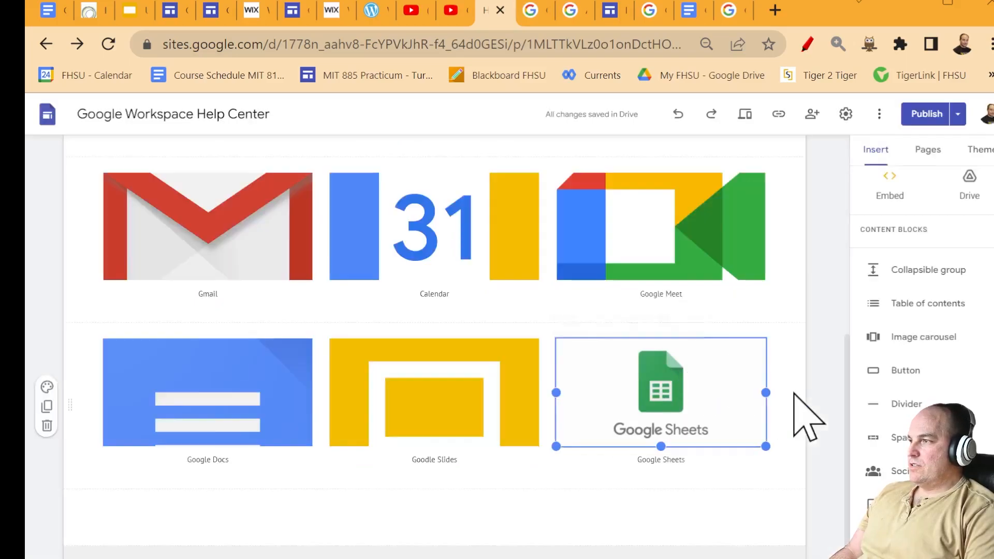
double_click(731, 395)
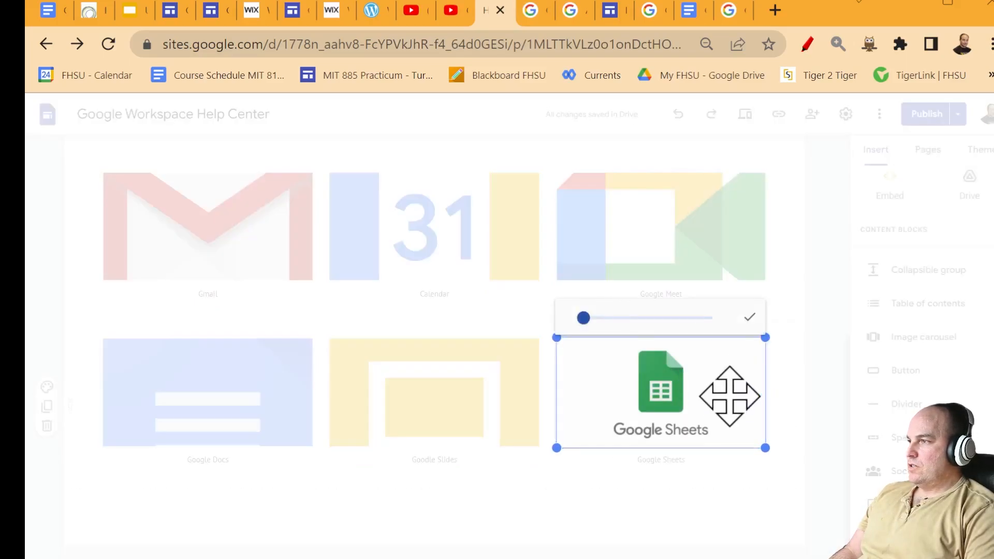
click(813, 429)
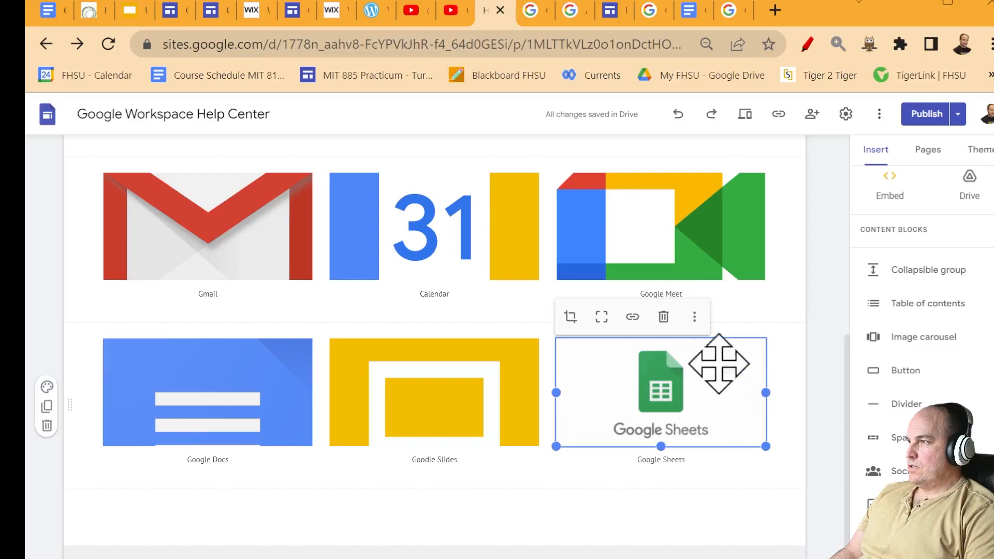
- Replace the Sheets image with the green icon found by searching 'google sheets icon'
click(695, 317)
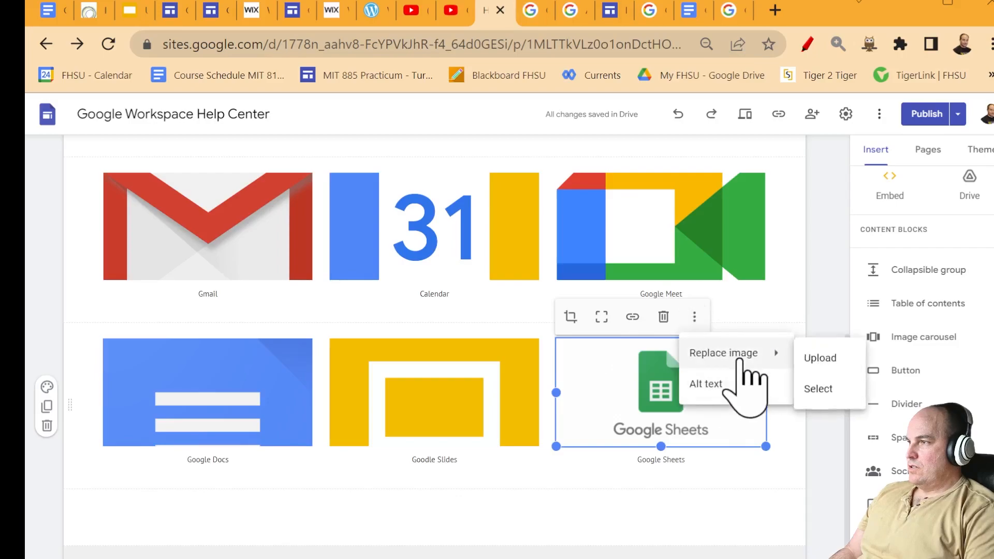
click(834, 387)
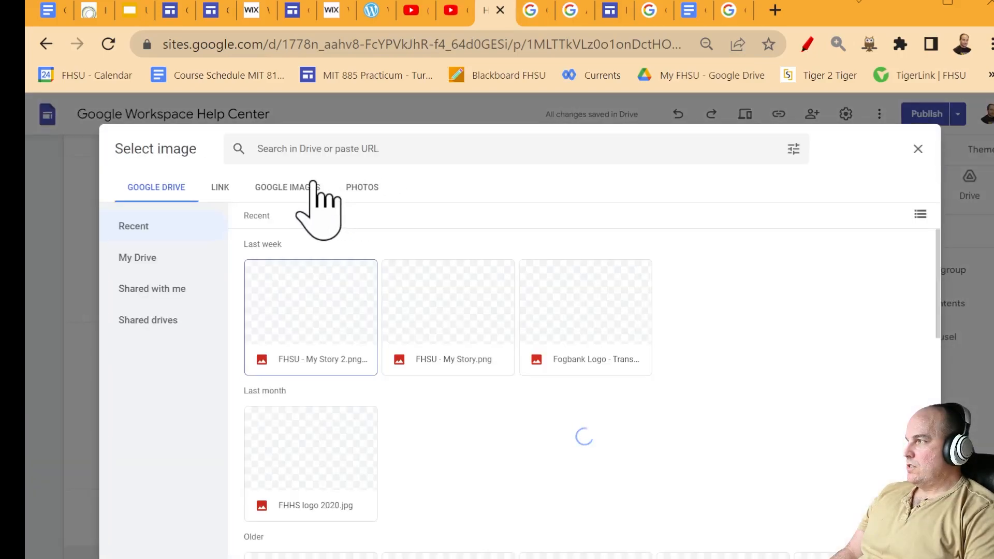
click(311, 187)
text(google sheets)
key(Return)
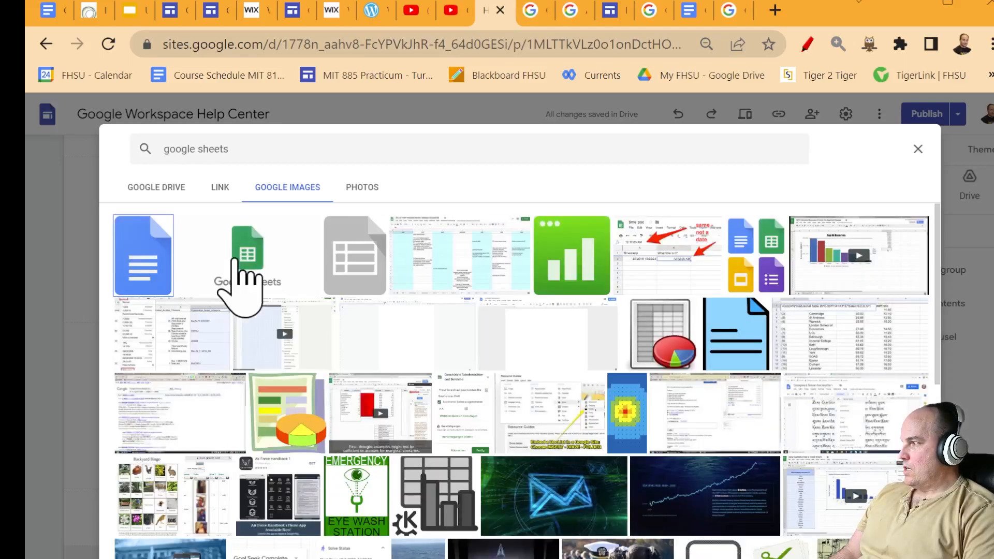
scroll(622, 417, down, 2)
scroll(622, 417, down, 4)
scroll(621, 433, up, 6)
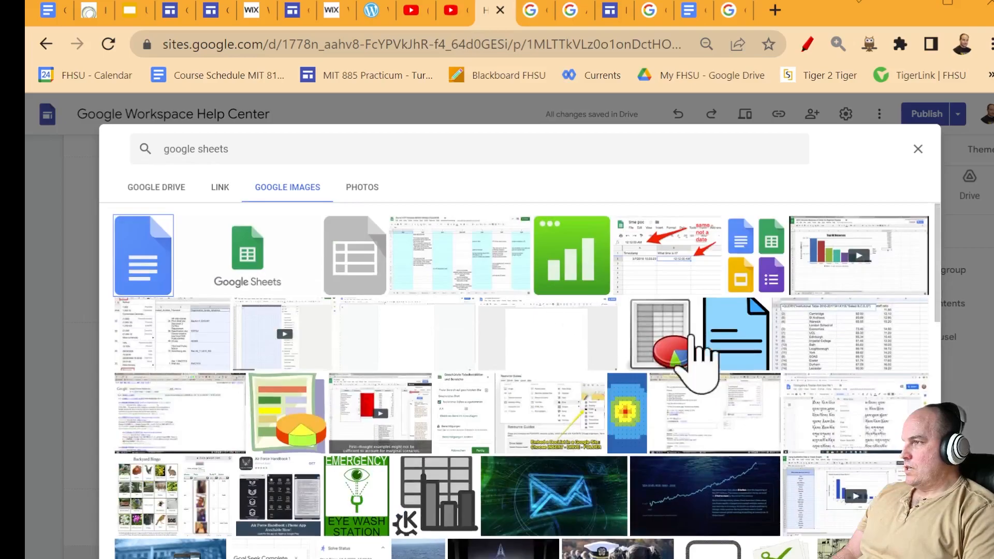
scroll(777, 492, down, 10)
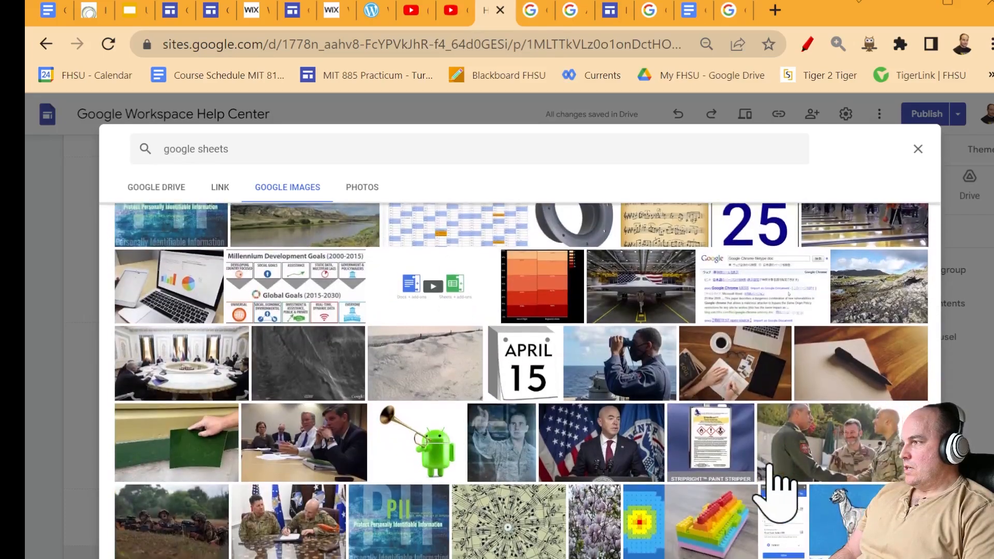
click(271, 146)
text(ico)
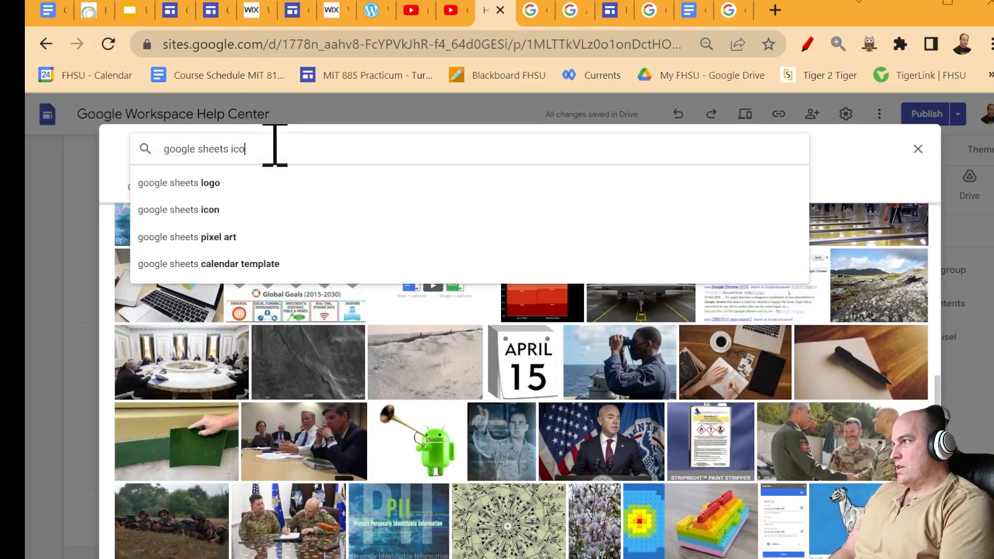
text(n)
key(Return)
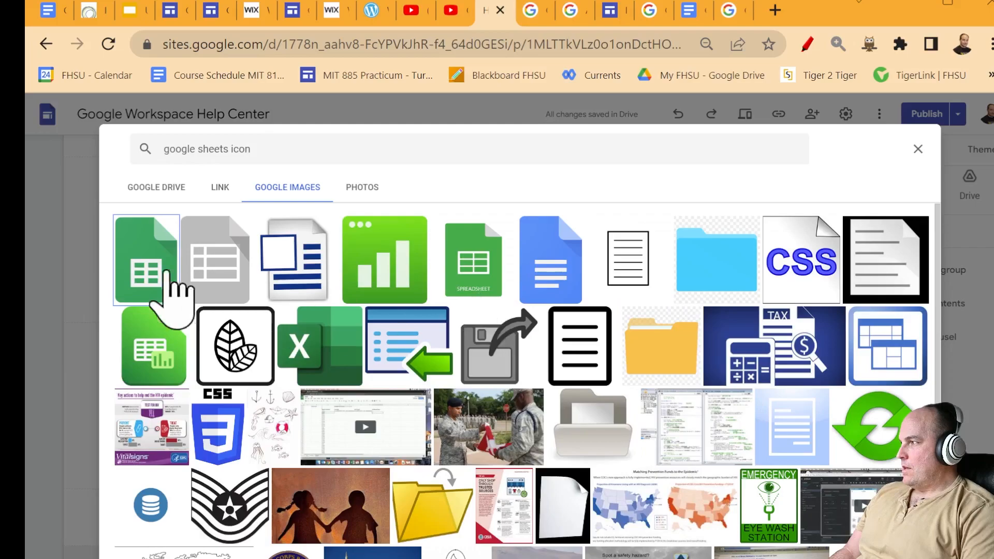
double_click(151, 282)
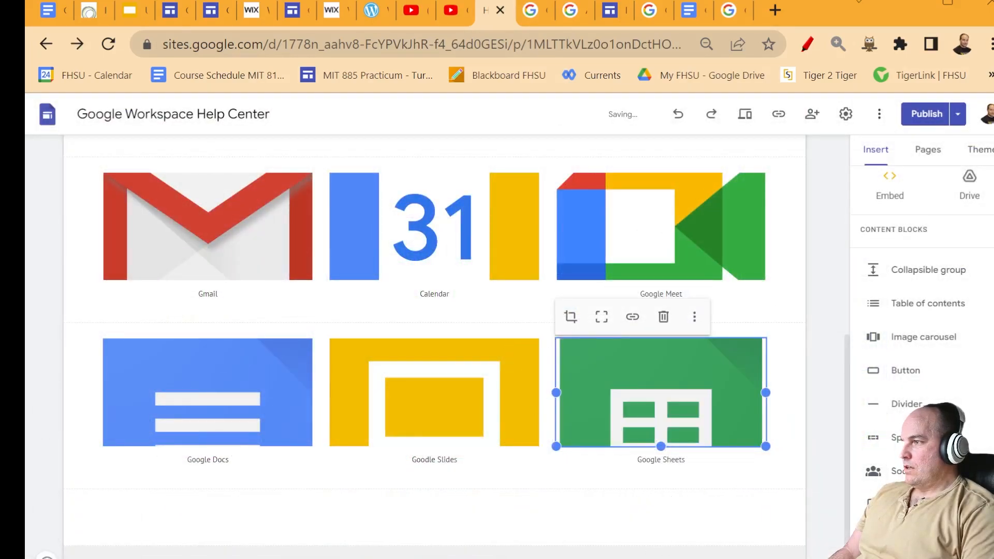
scroll(610, 549, up, 10)
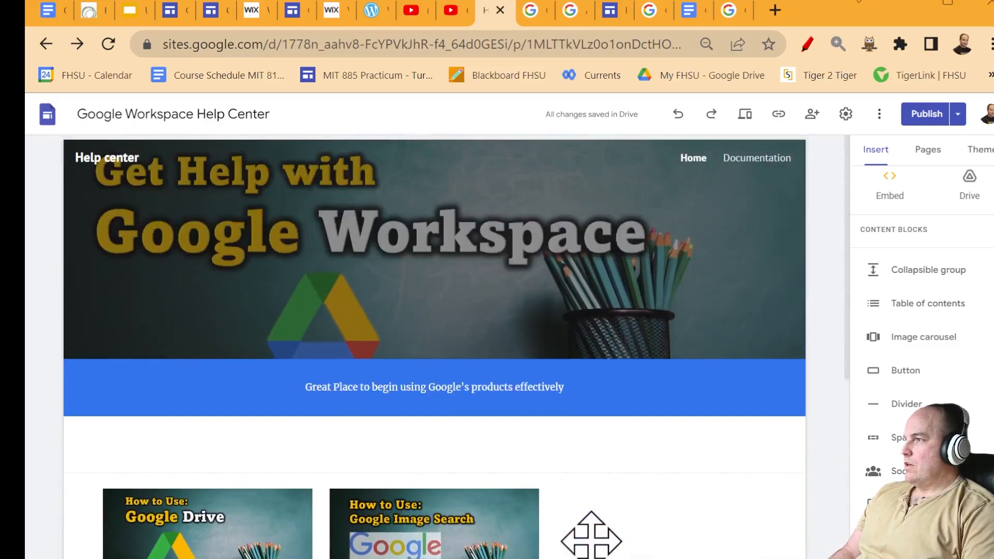
- Open the Documentation page and inspect its content boxes, including Get a Google Account
click(756, 160)
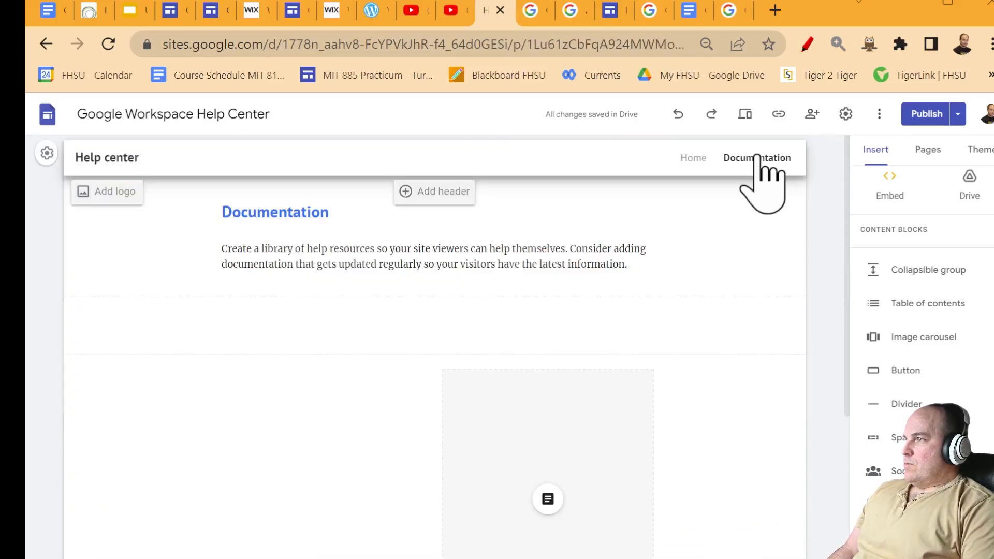
click(323, 506)
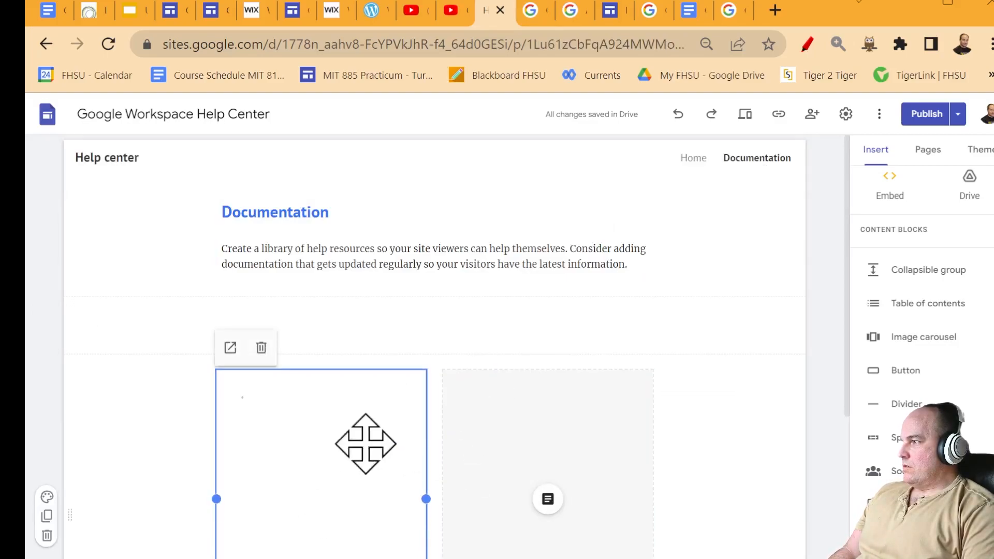
click(339, 456)
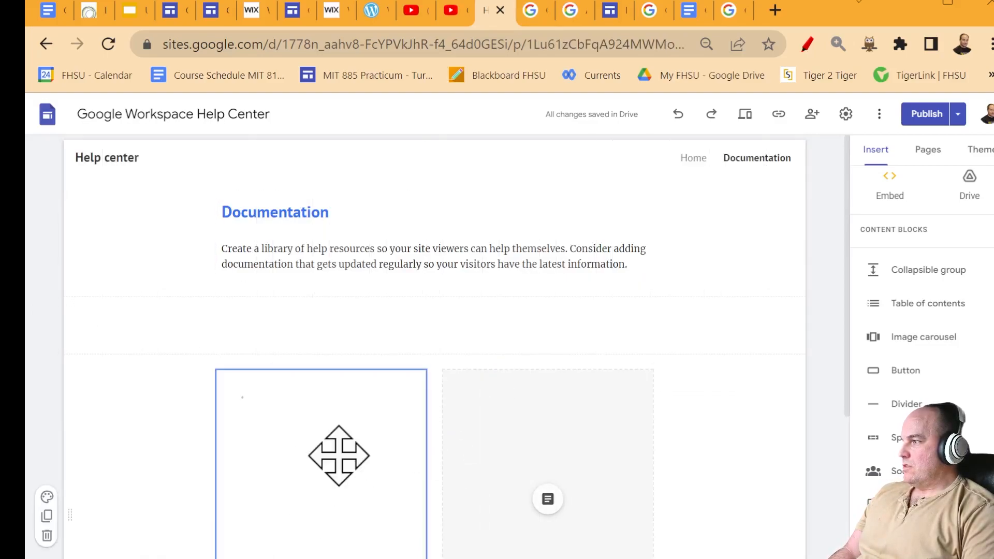
click(339, 456)
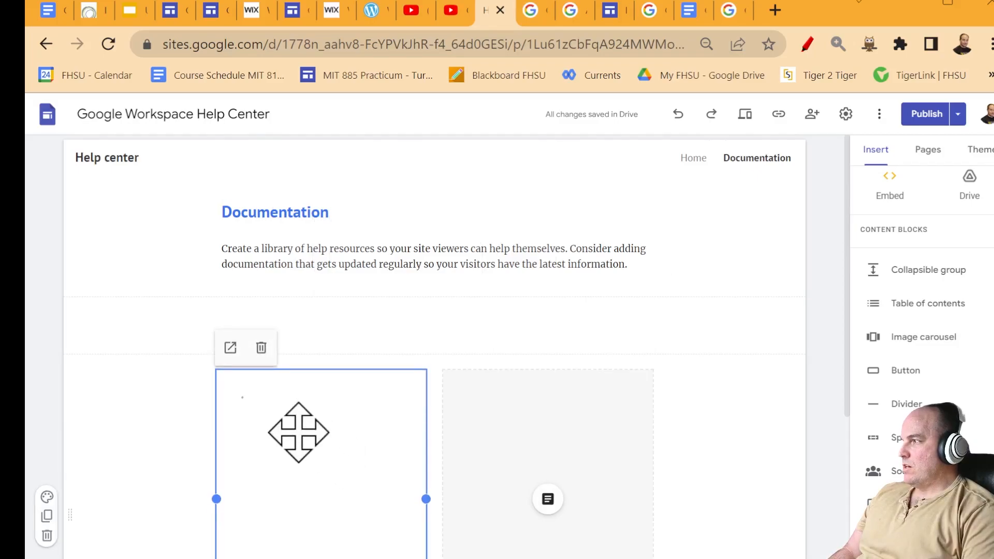
click(305, 479)
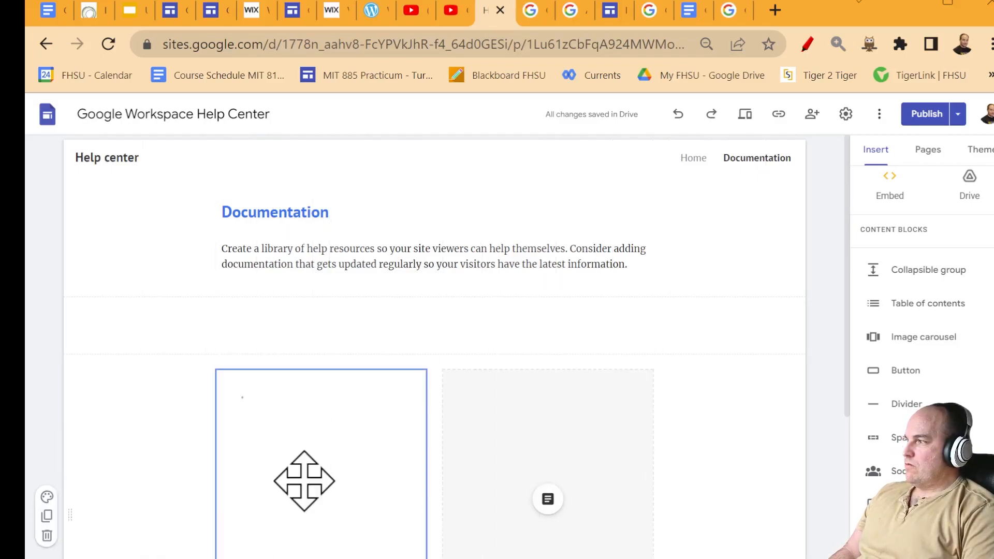
click(342, 482)
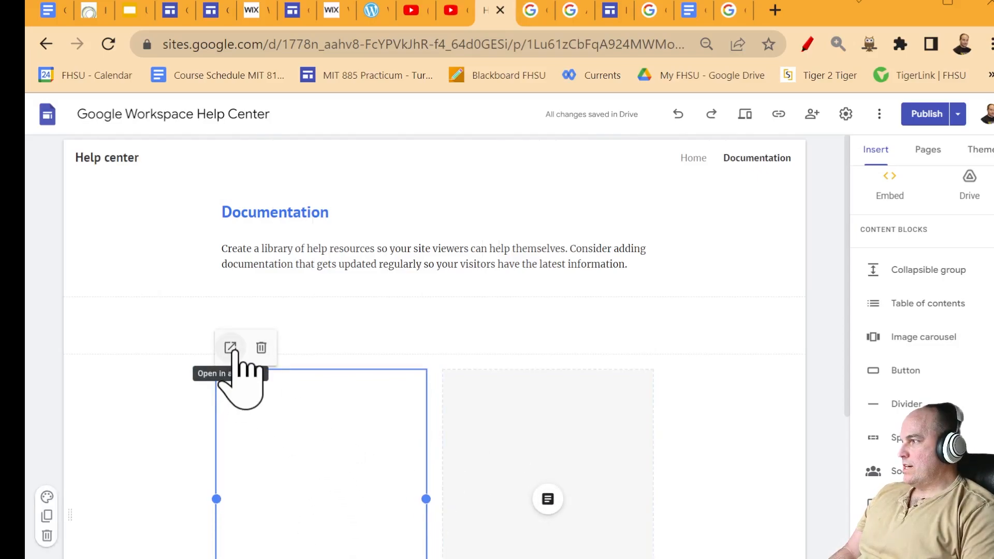
click(518, 491)
scroll(699, 521, down, 5)
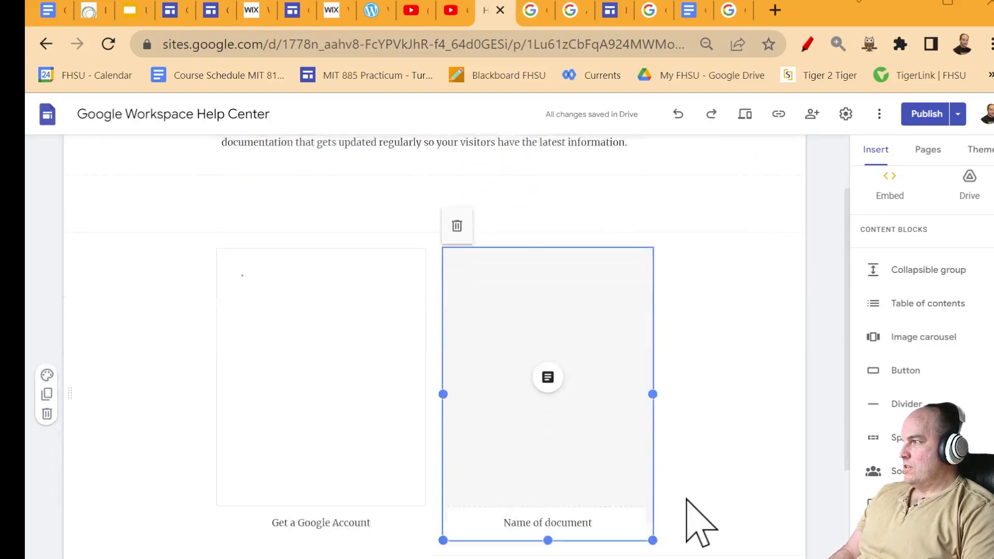
click(386, 273)
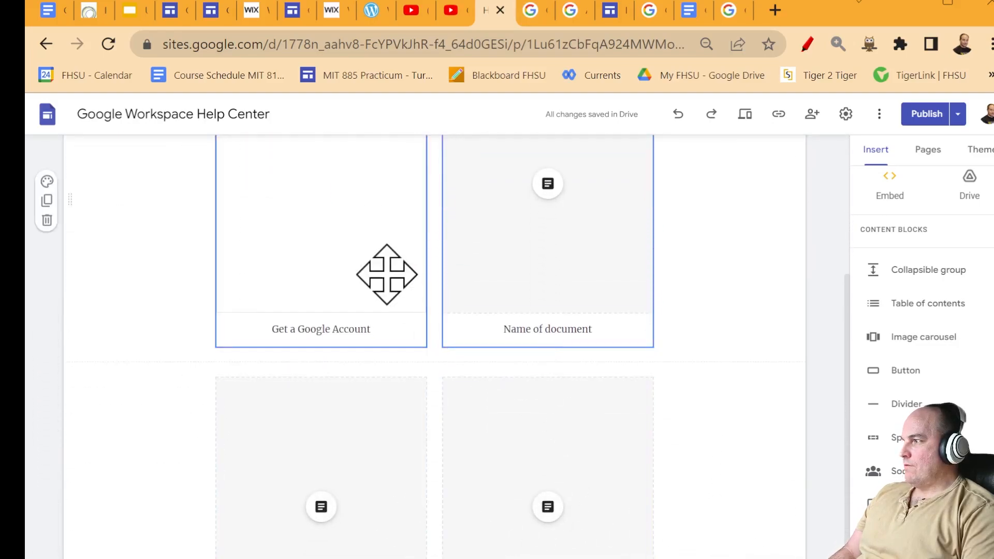
scroll(702, 492, up, 4)
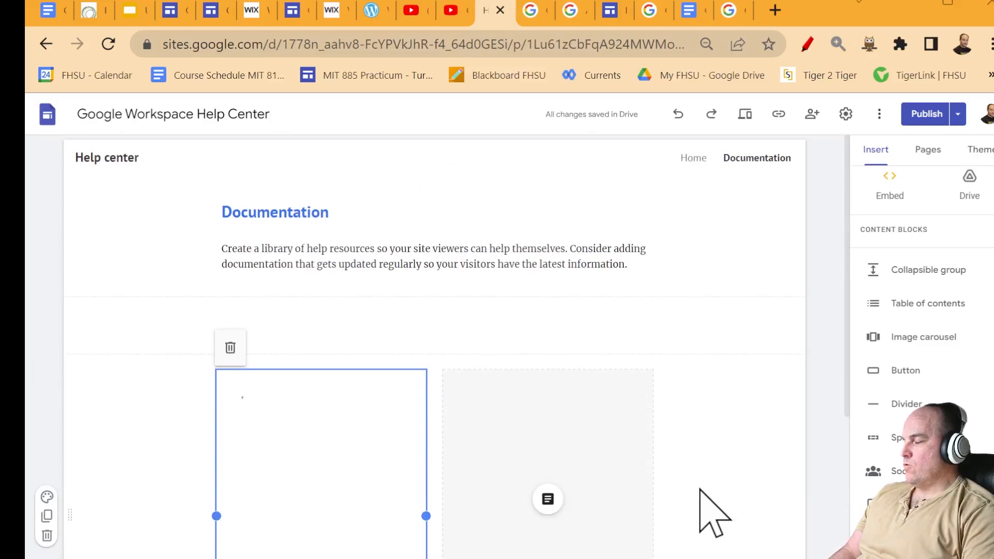
- Check the Google Account Setup document's text, then return to the site editor
click(691, 11)
key(ctrl+a)
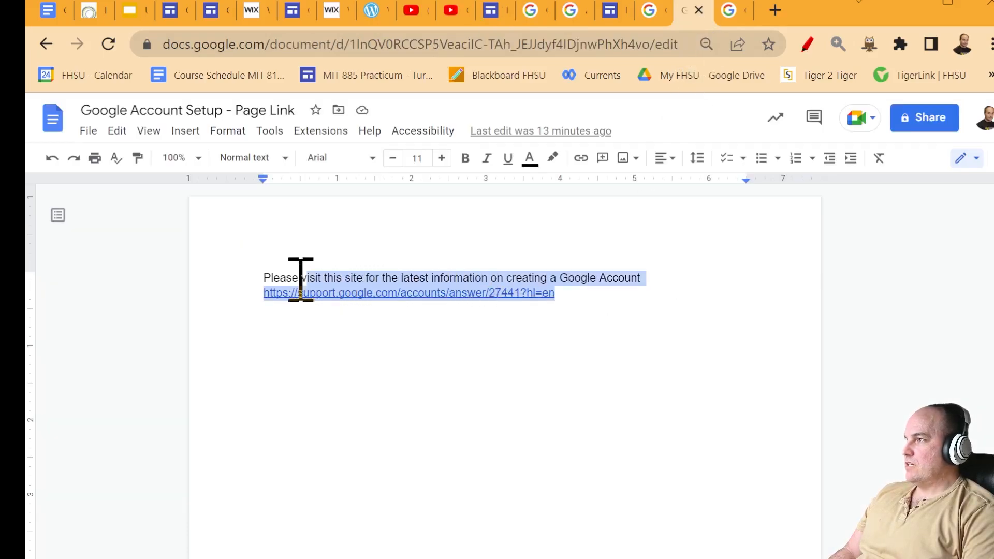
click(492, 12)
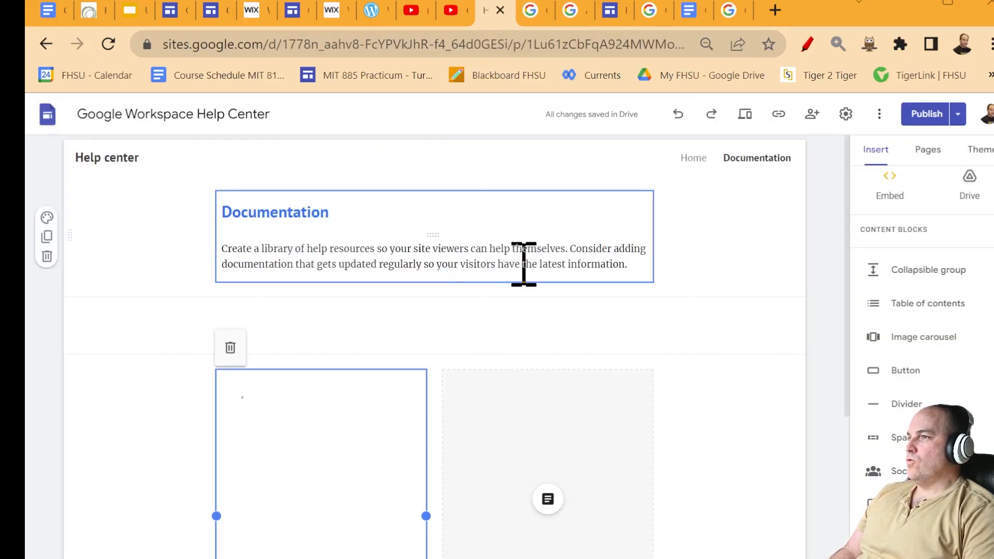
- Check the Home page's Section 1 collapsible text, then bring up the publish review of changes
click(562, 251)
click(700, 164)
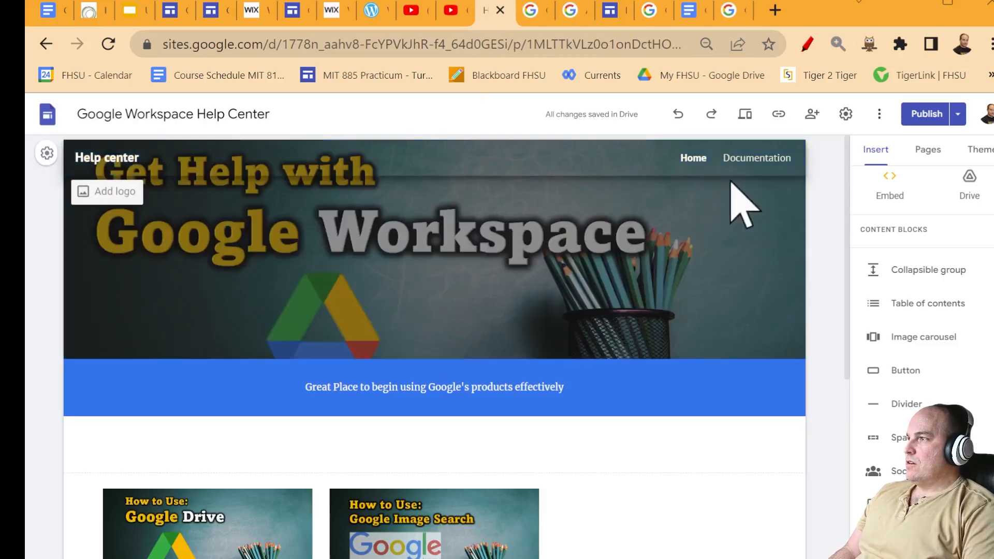
scroll(527, 377, down, 10)
click(295, 271)
click(637, 271)
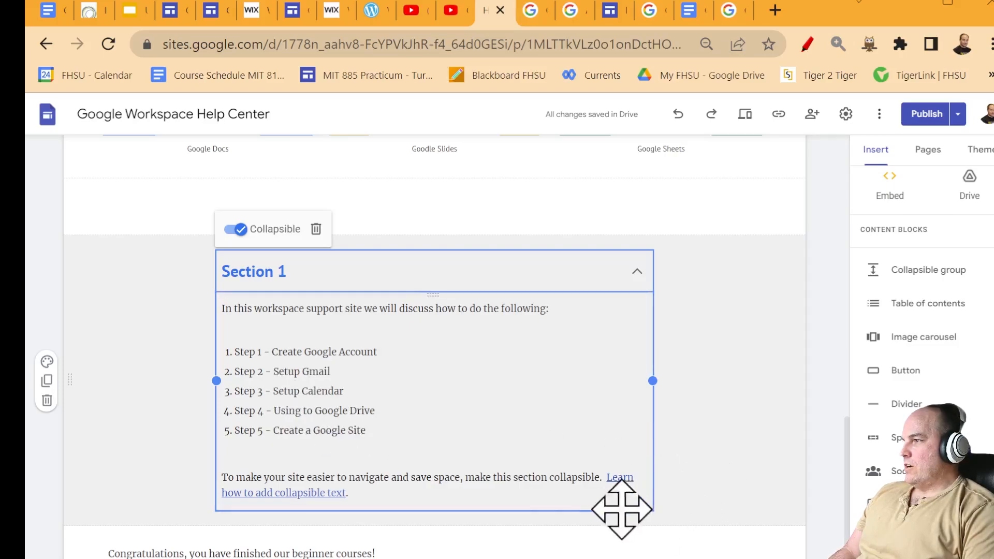
click(326, 491)
drag(343, 489, 222, 492)
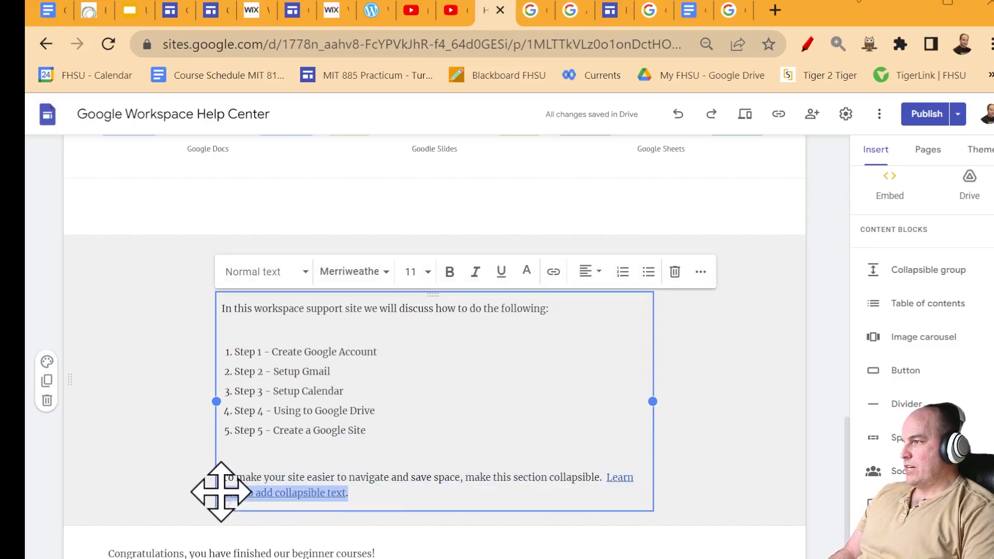
click(409, 472)
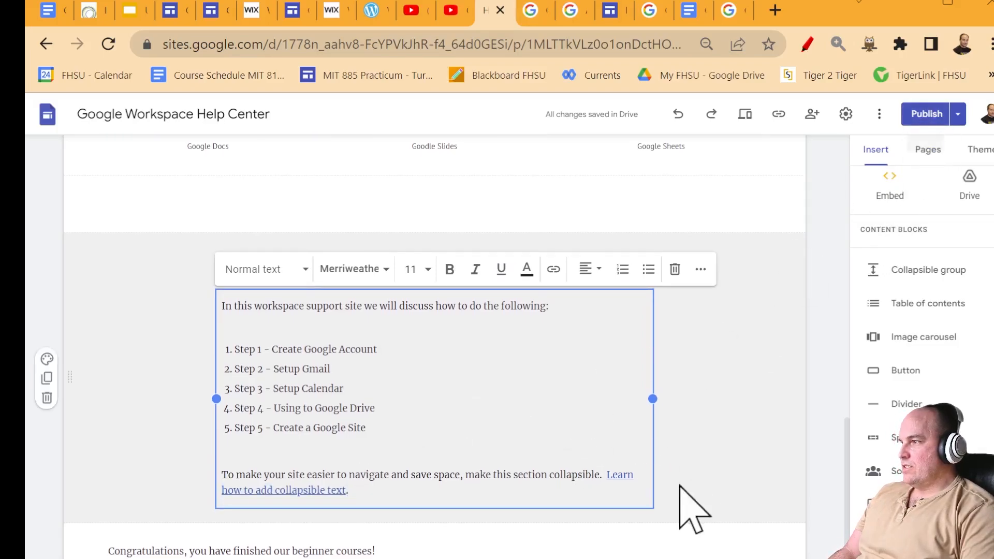
click(677, 506)
click(924, 114)
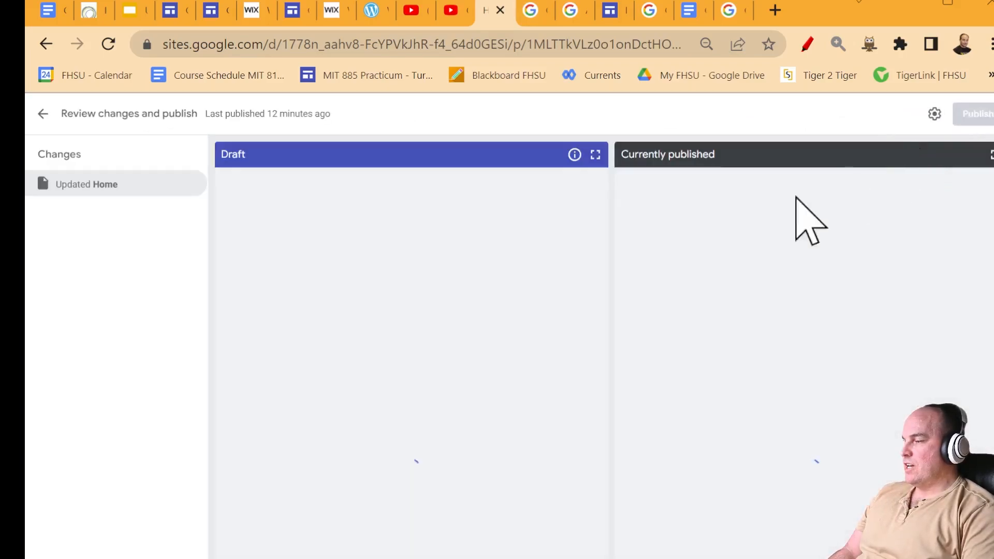
- Look at the collapsible-text help article from the draft preview, then leave the review to return to the editor
scroll(526, 505, down, 15)
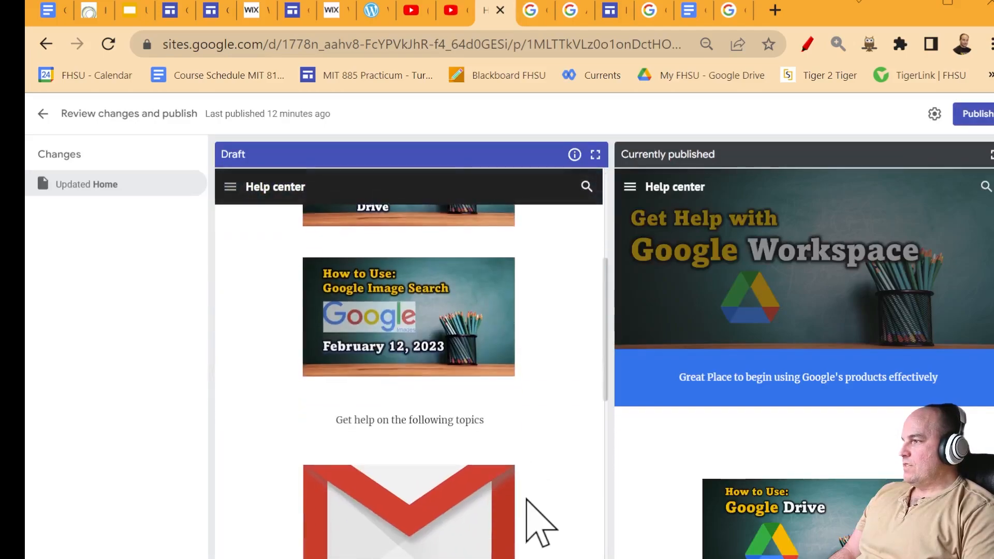
scroll(526, 505, down, 5)
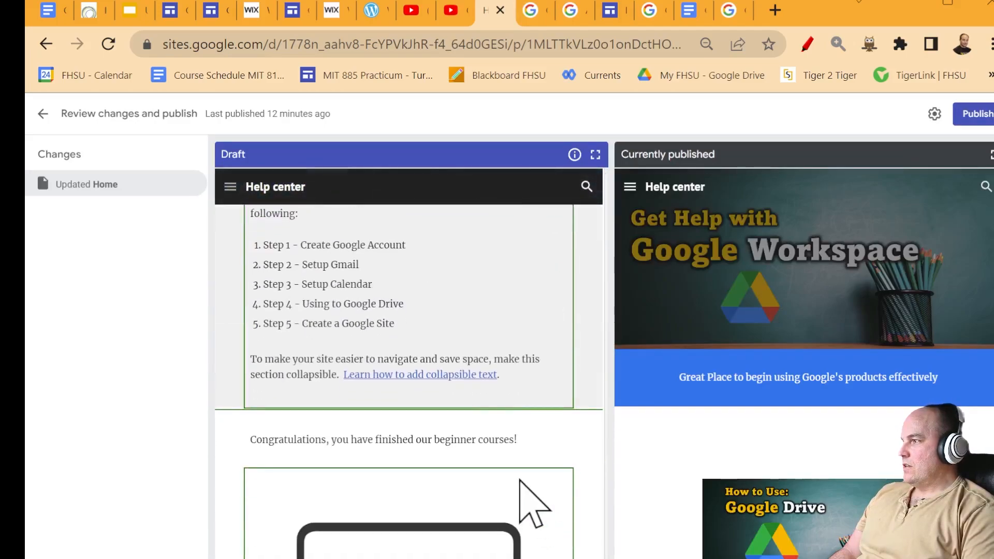
click(458, 373)
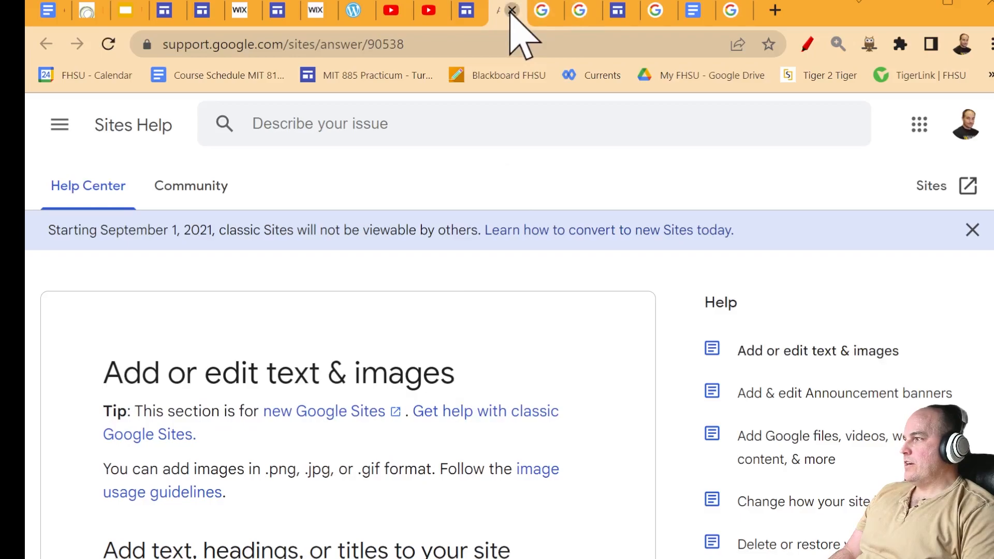
click(512, 11)
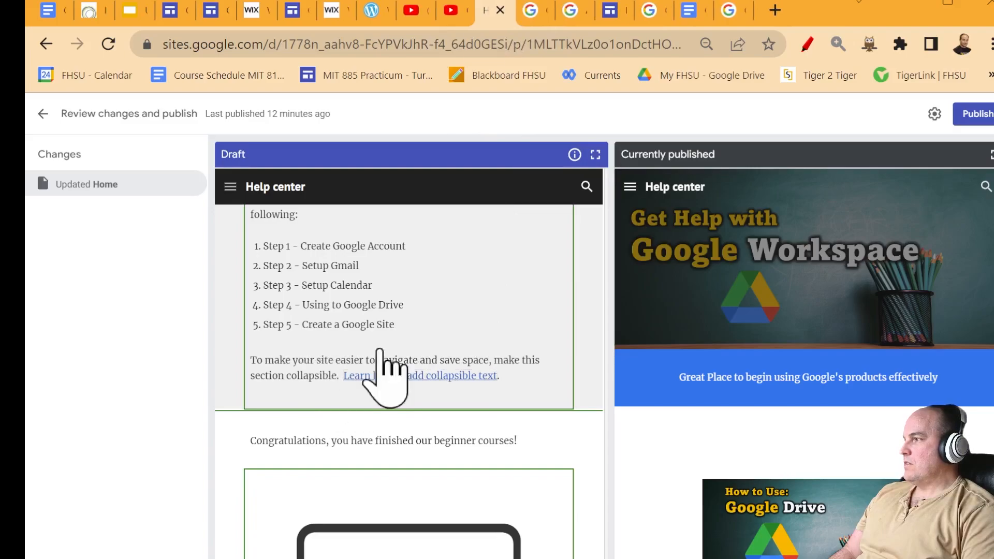
click(299, 10)
click(487, 10)
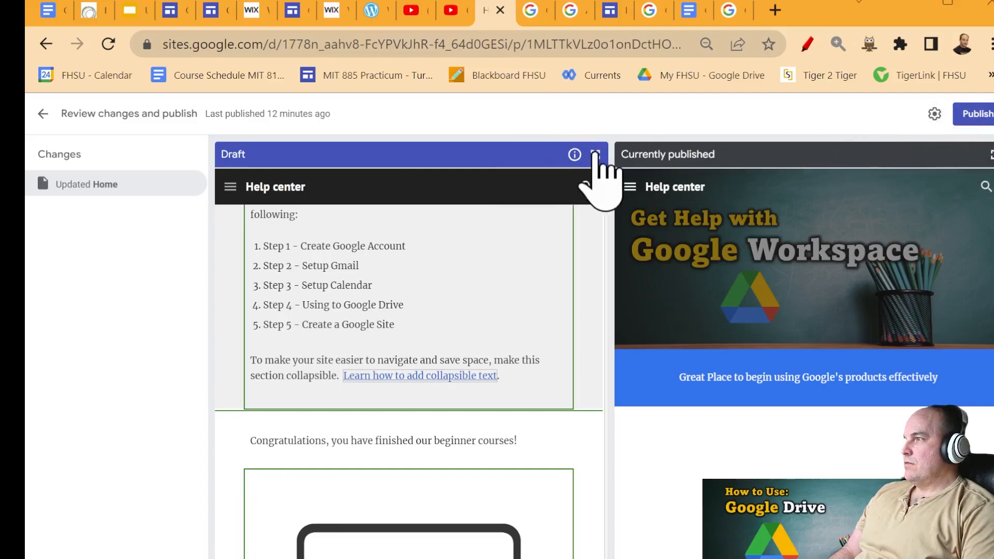
click(43, 114)
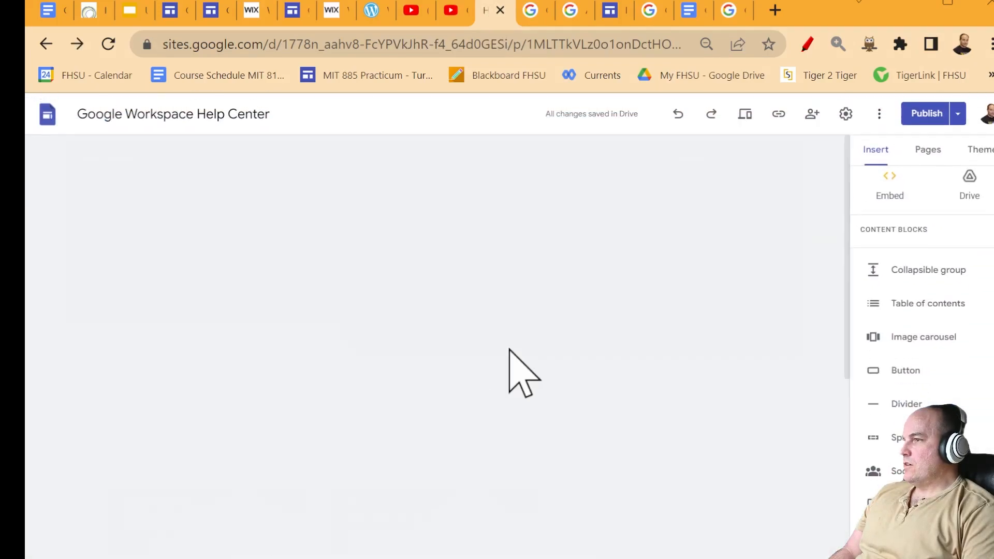
- Remove two lines from Section 1's body text and collapse the section again
scroll(443, 458, down, 15)
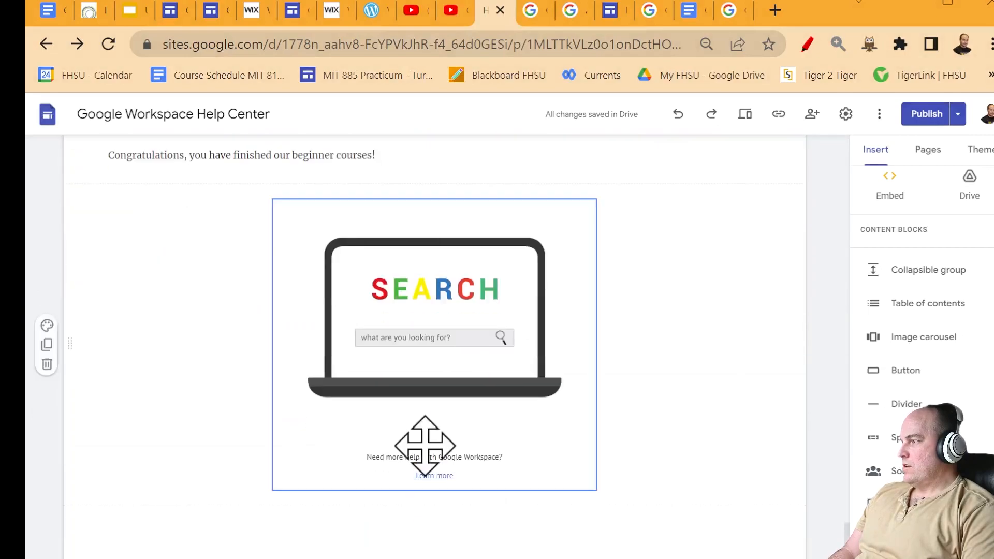
scroll(637, 487, up, 8)
click(637, 441)
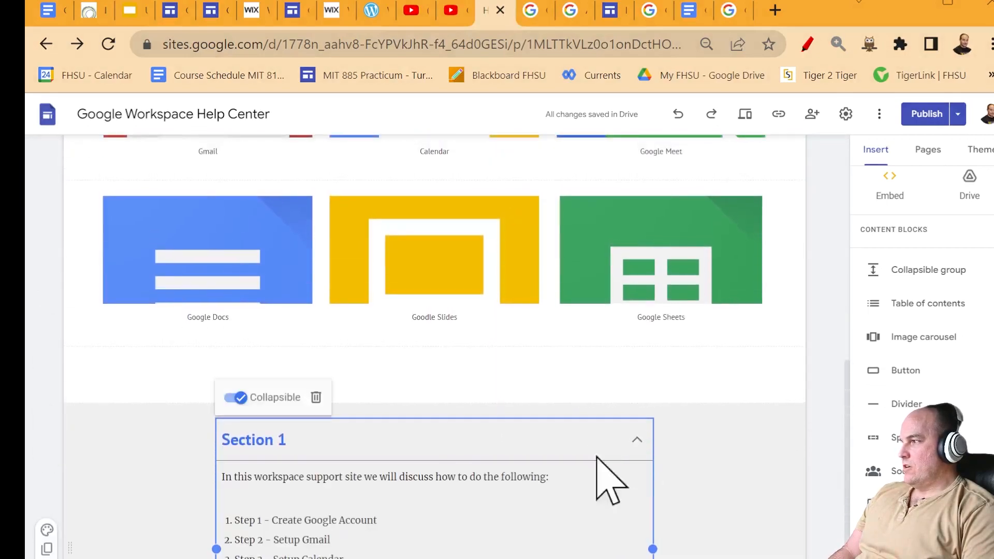
click(469, 500)
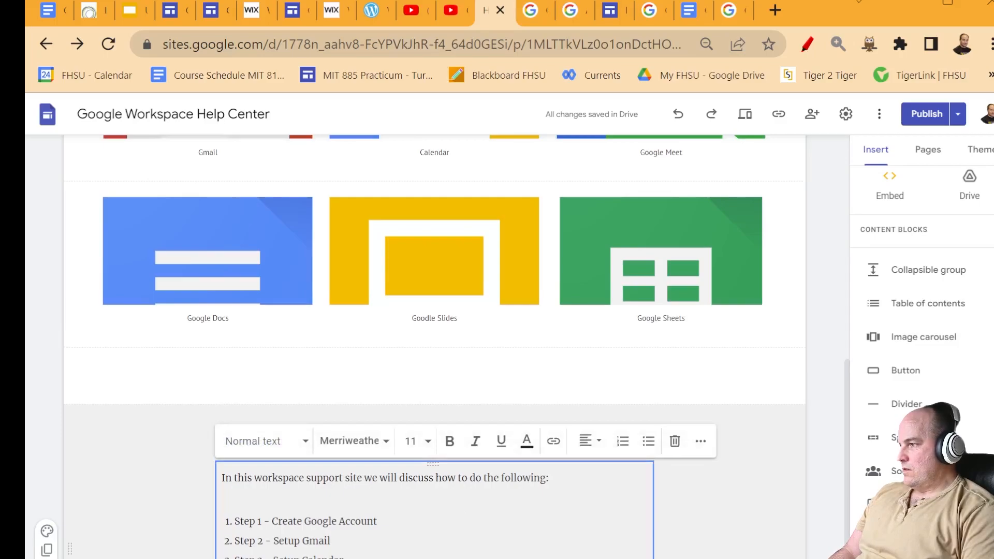
key(BackSpace)
key(BackSpace)
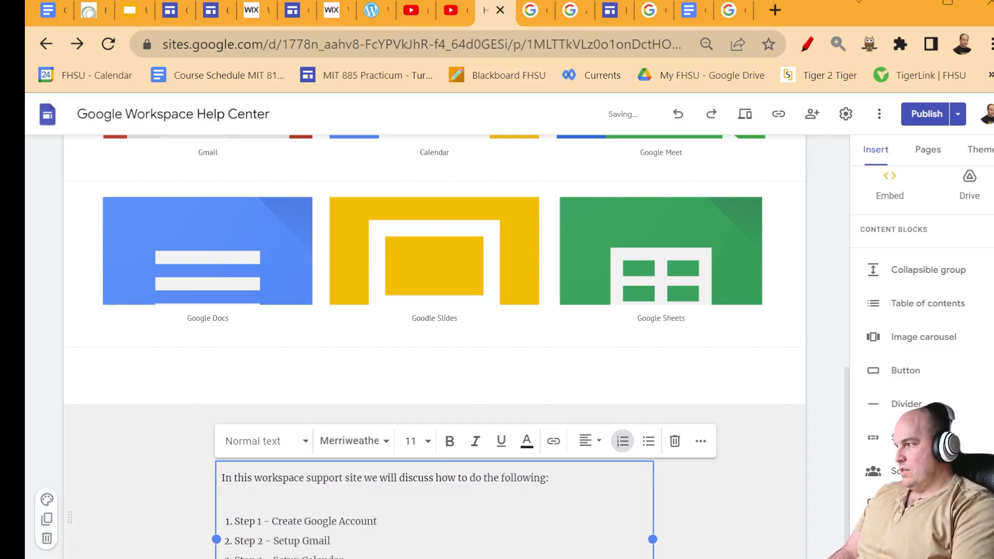
key(Escape)
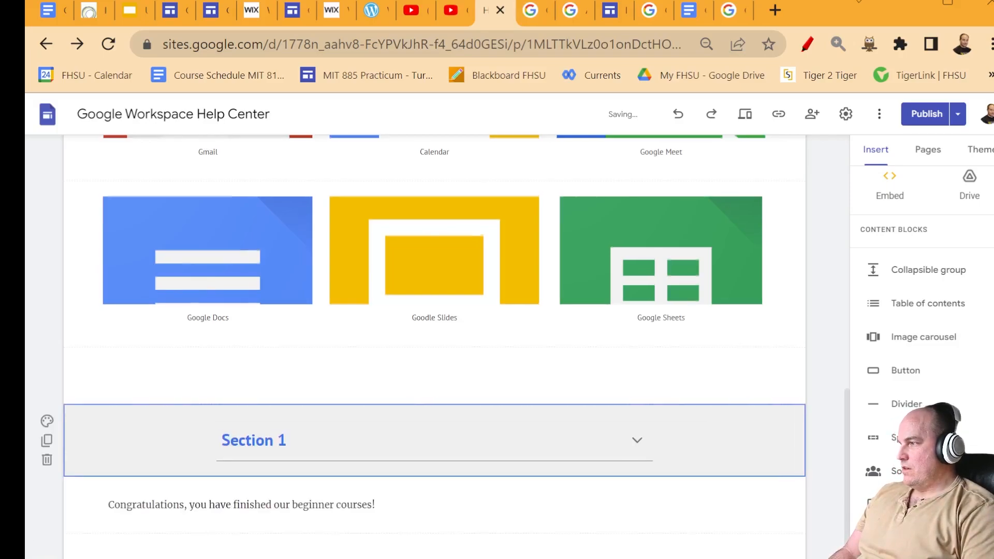
- Open the footer Live chat button's settings and select its link address
scroll(561, 523, down, 7)
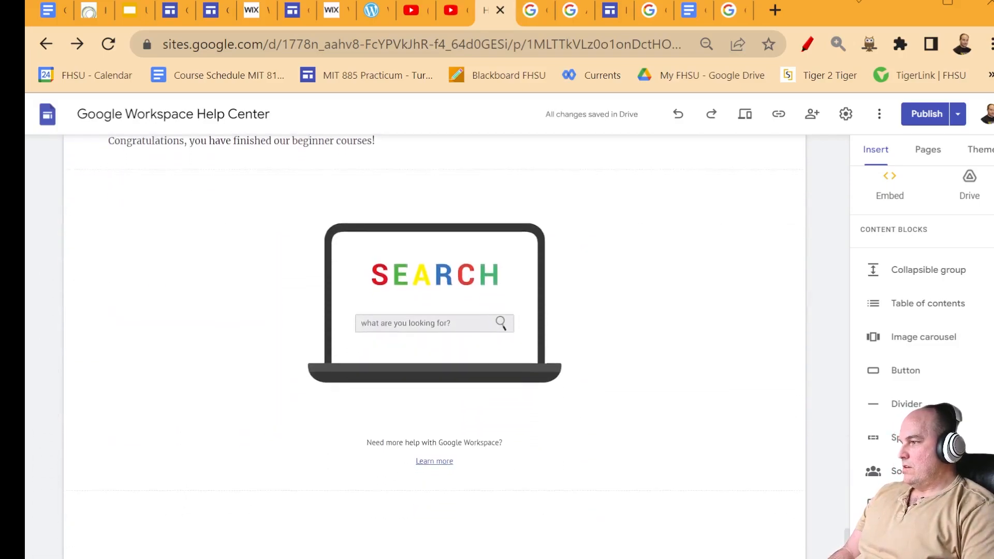
click(434, 557)
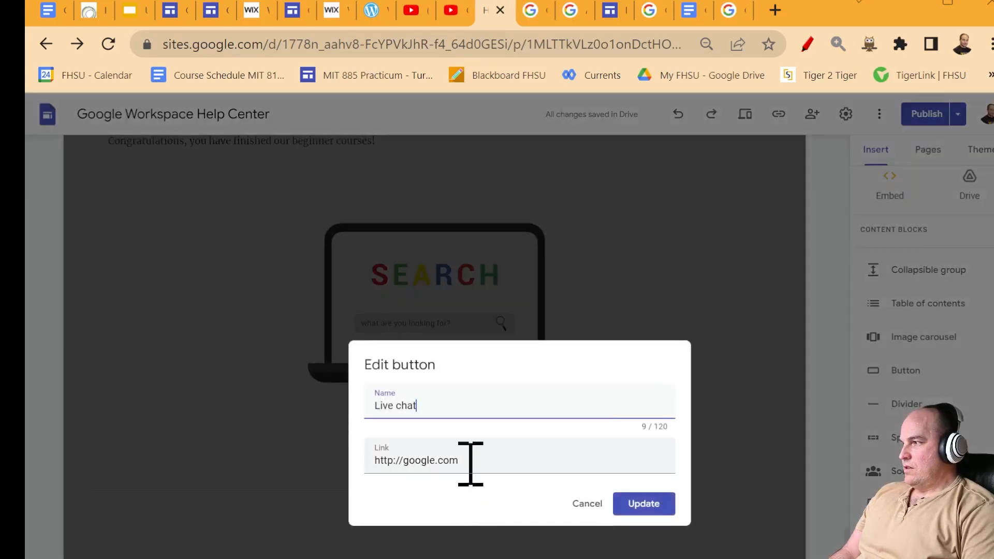
click(471, 461)
key(ctrl+a)
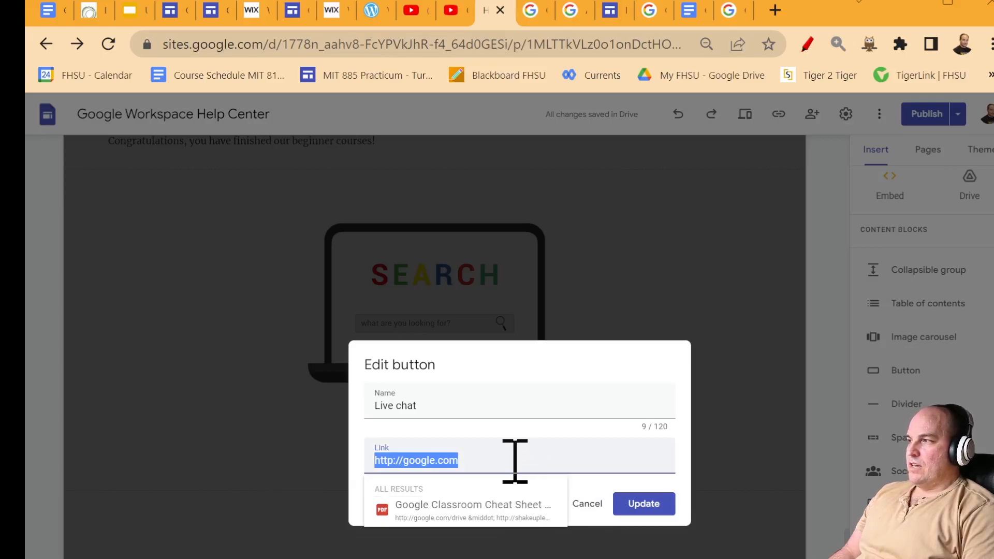
click(774, 10)
- In Google Chat, start a space named 'Google Support Education Course Help' with a welcome description for students
text(c)
key(Return)
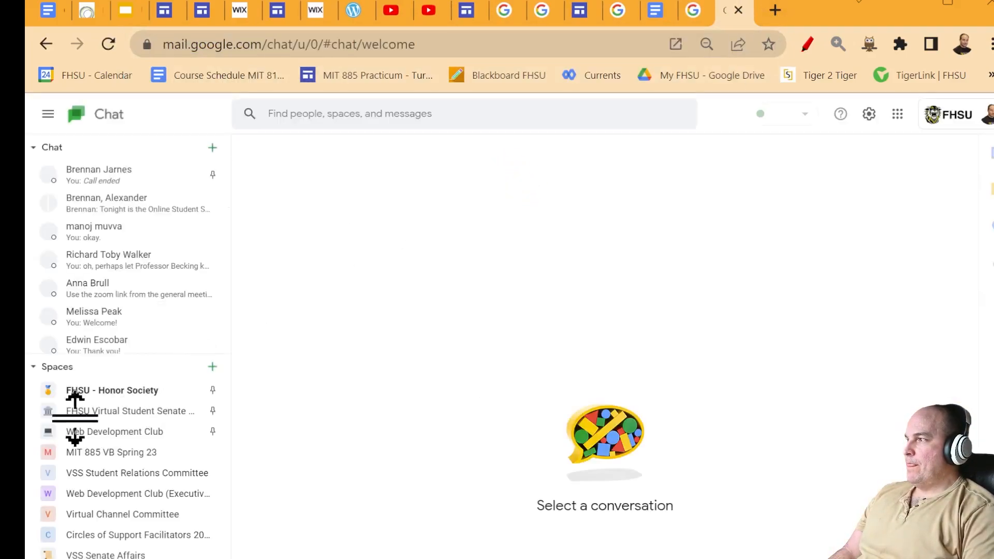
click(212, 367)
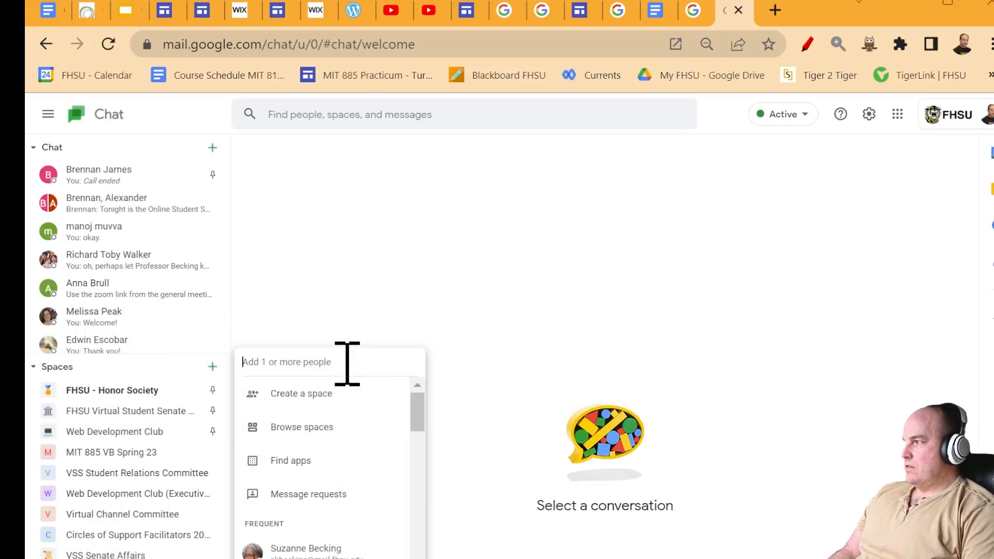
click(334, 400)
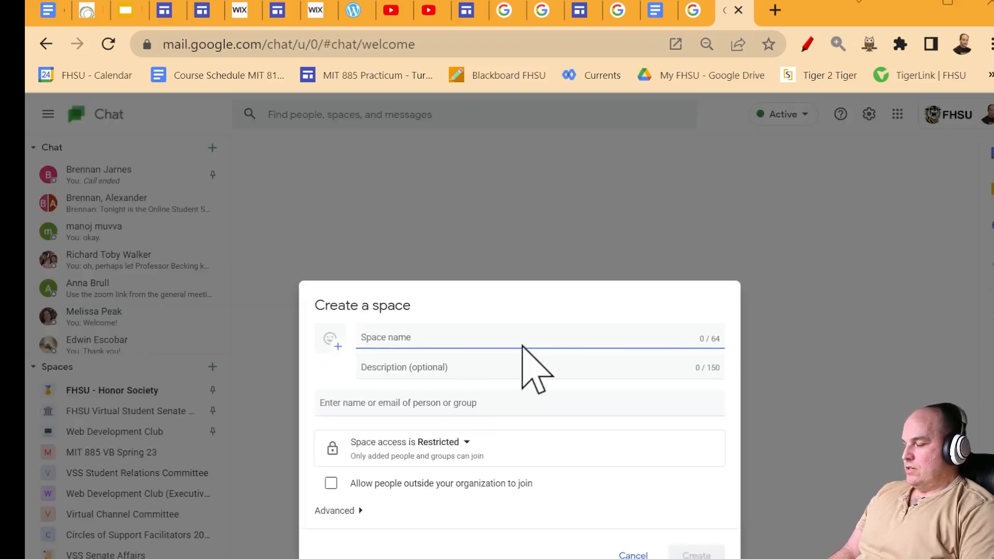
text(Goo)
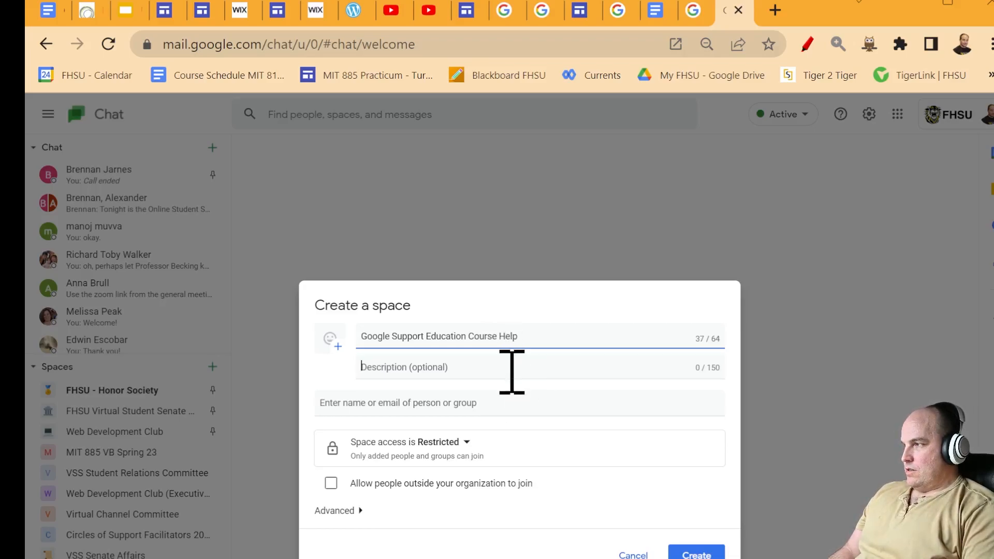
click(512, 372)
text(W)
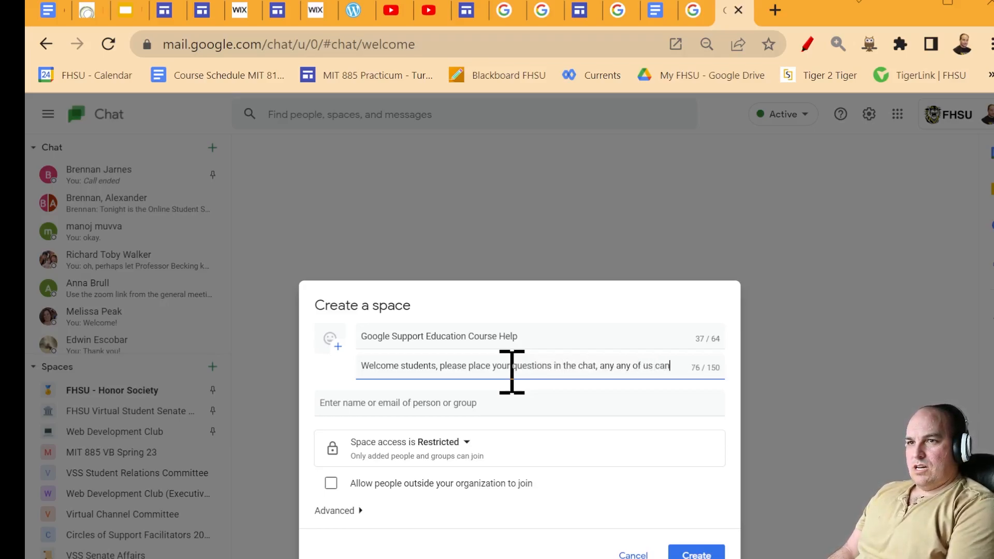
text(answer them for you!)
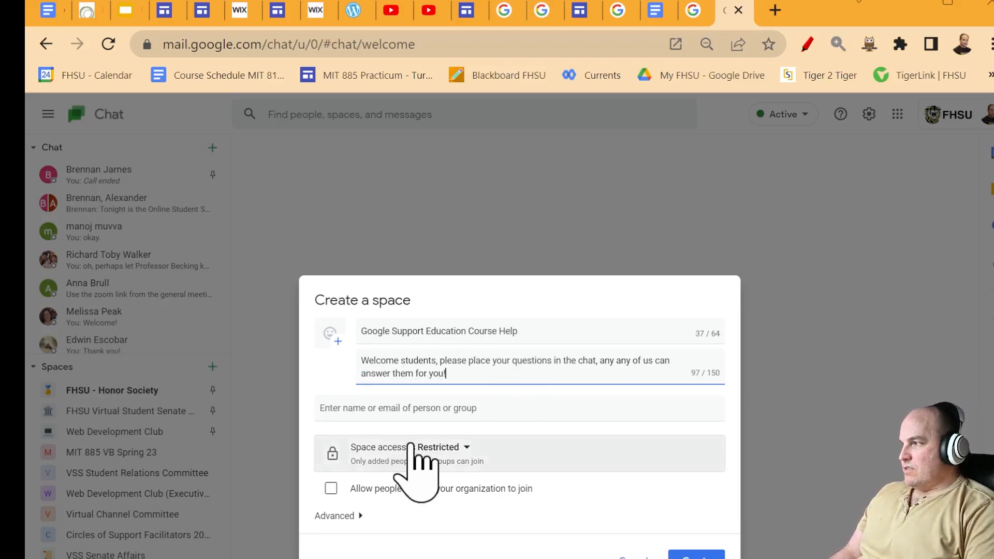
- Allow people outside the organization to join and organize the space's conversation by topic
click(411, 446)
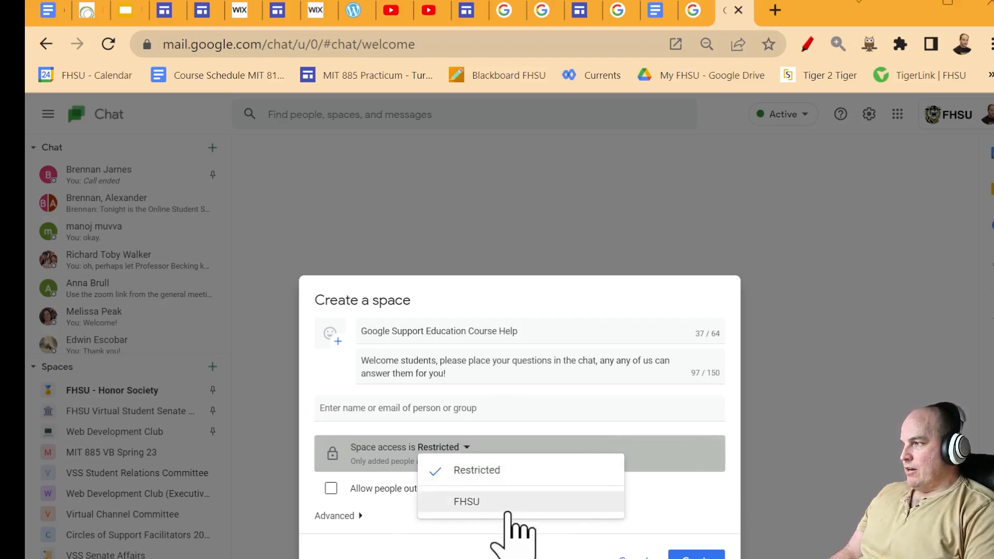
click(517, 468)
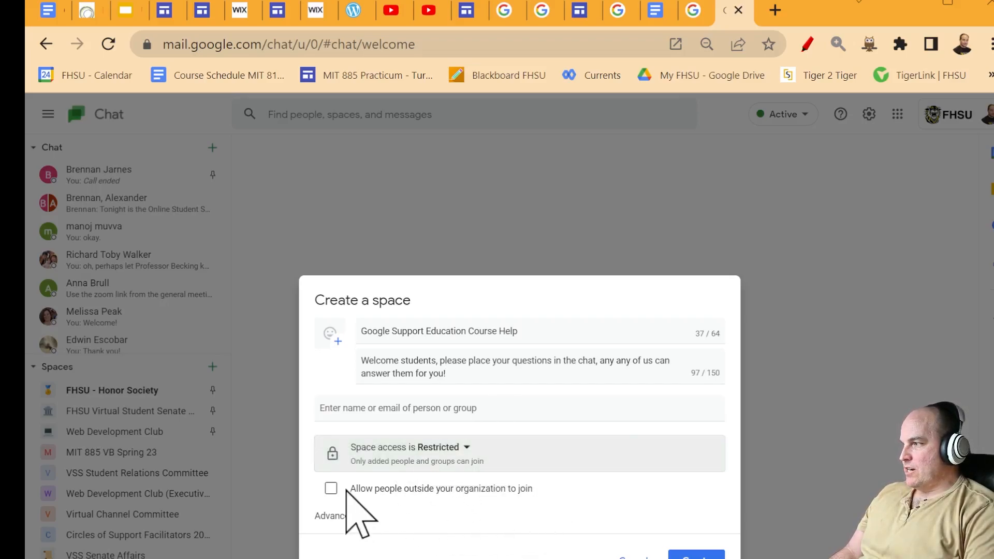
click(332, 489)
click(357, 516)
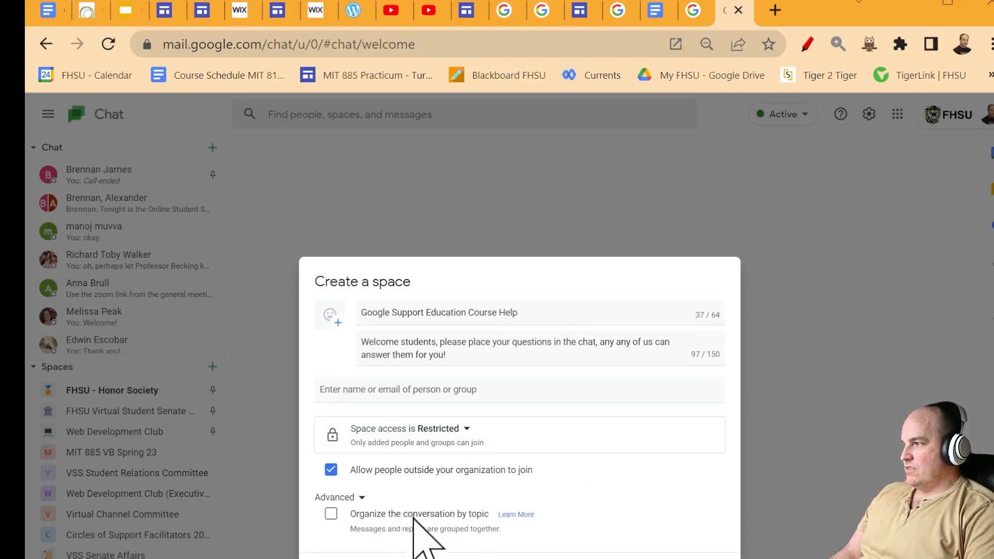
click(348, 514)
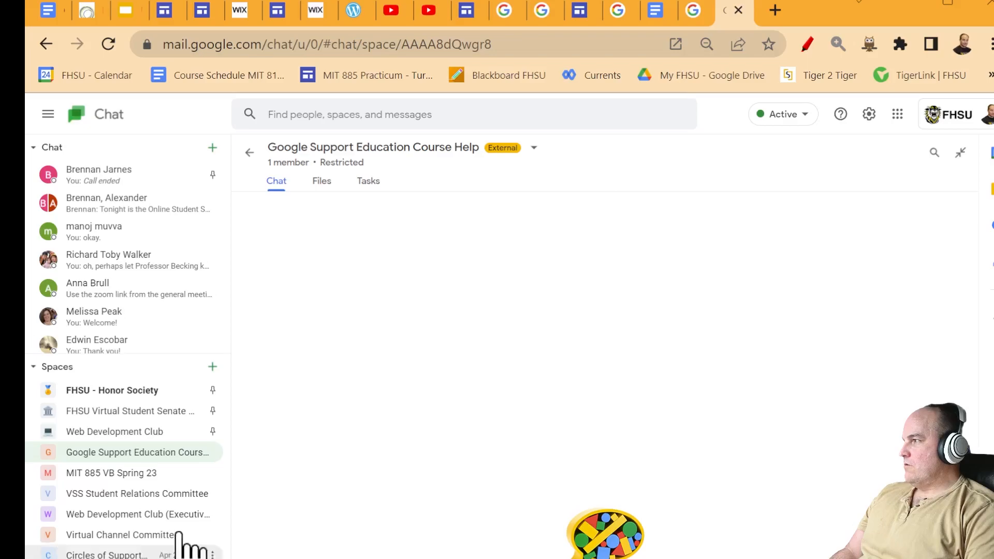
- Review the new space's options and member list without making changes
click(533, 151)
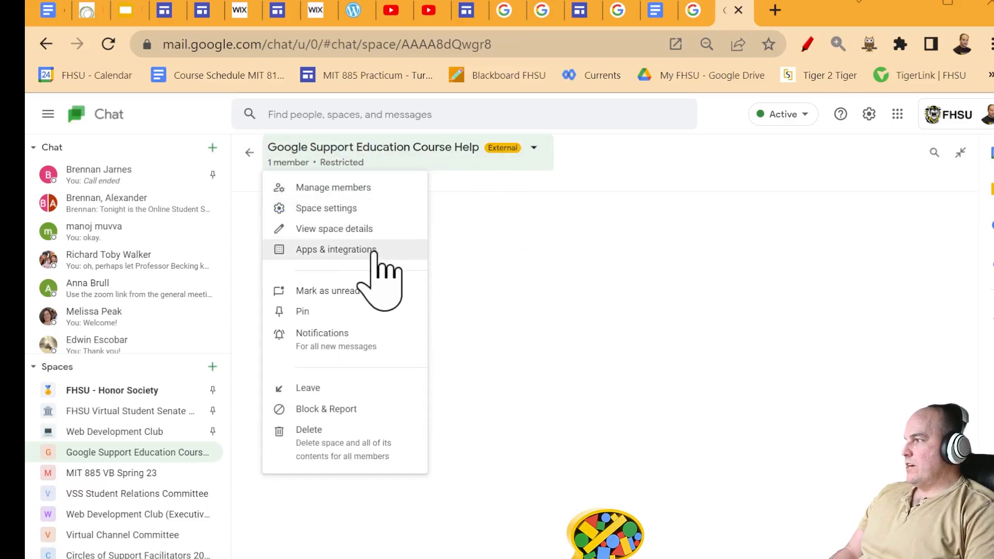
click(399, 191)
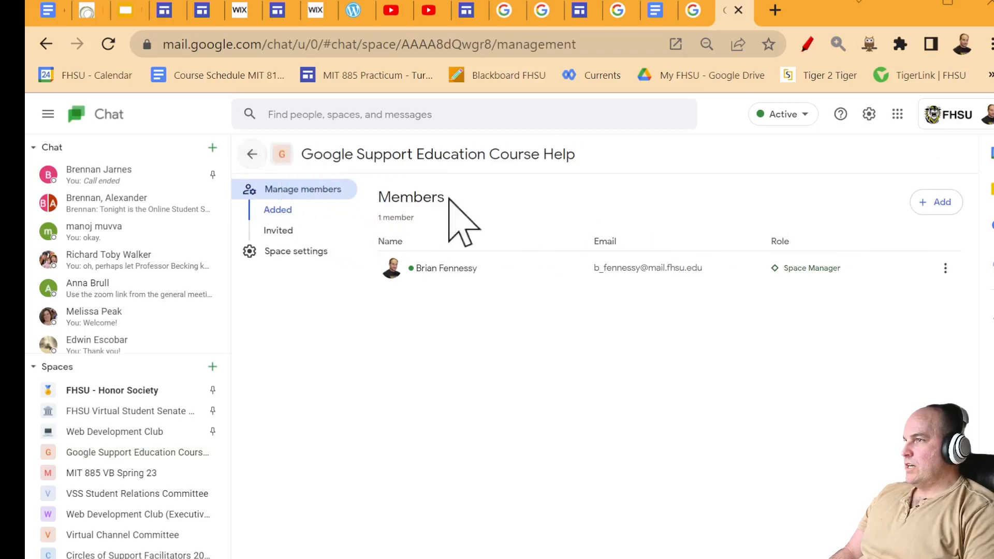
click(252, 154)
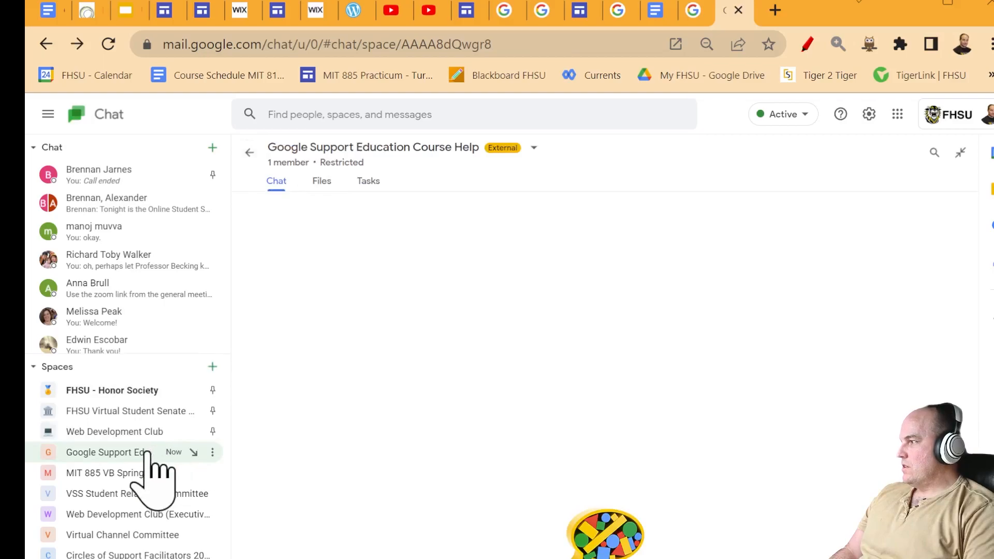
click(213, 453)
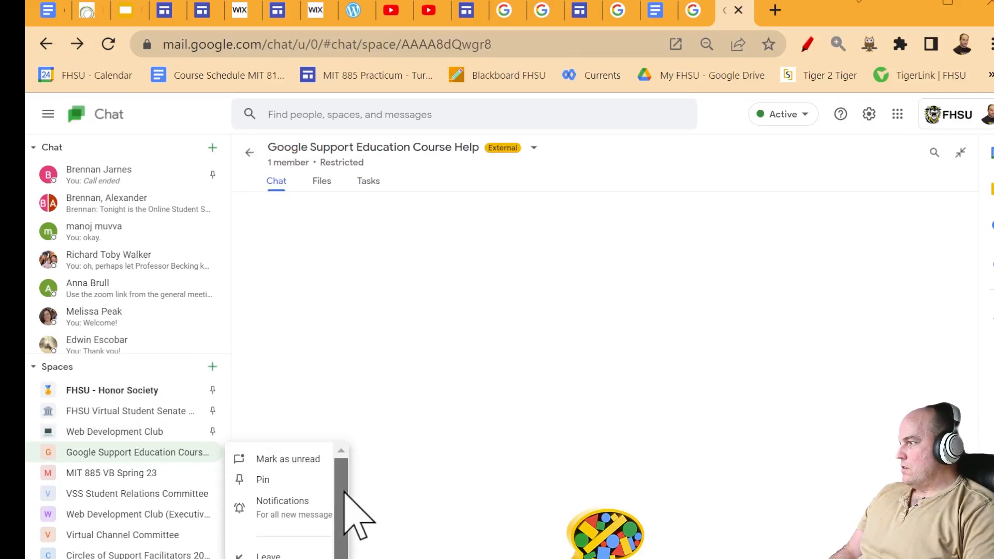
click(190, 452)
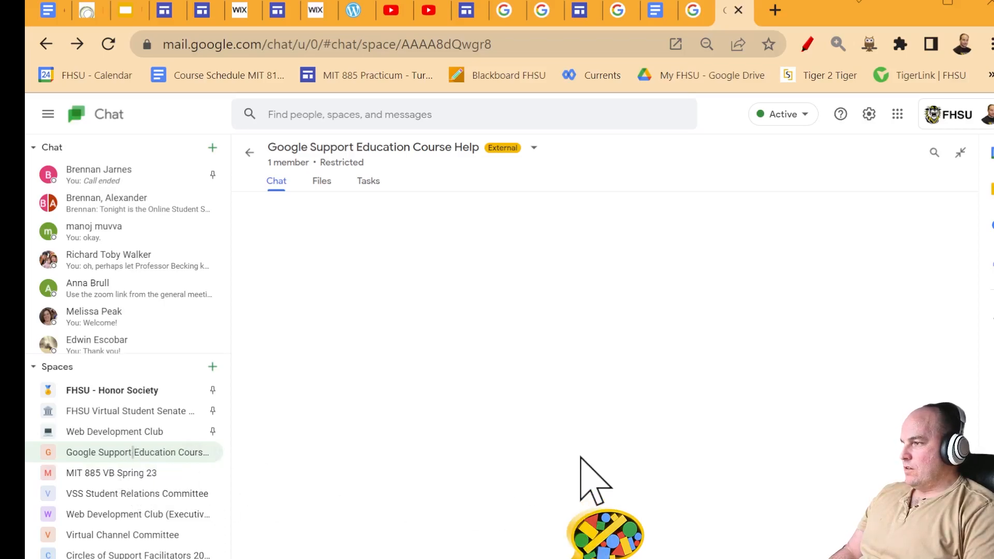
- Dismiss the Add people dialog and select the space's web address to copy
click(456, 558)
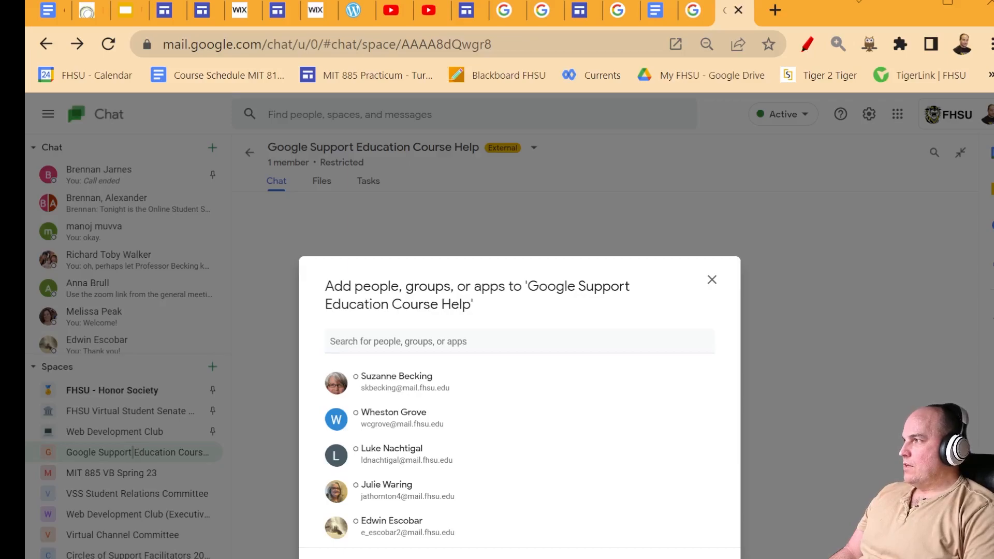
click(459, 196)
click(450, 54)
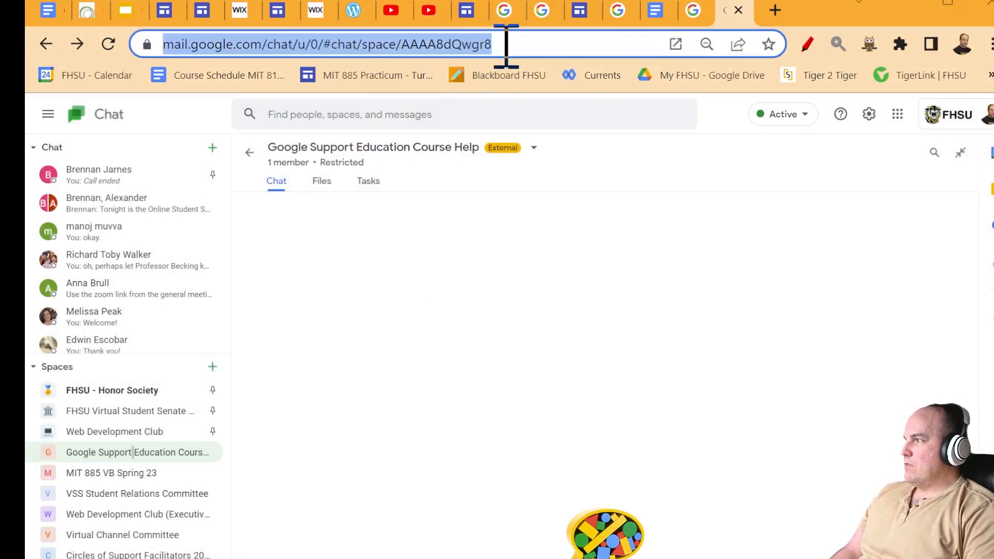
- Back in the Sites editor, paste the Chat space URL into the Live chat button's link
click(693, 11)
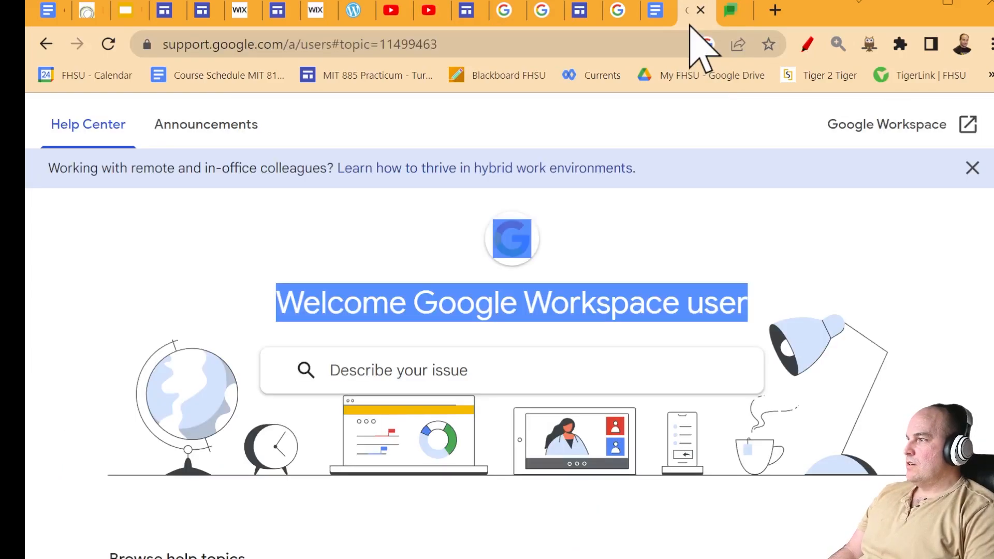
click(585, 21)
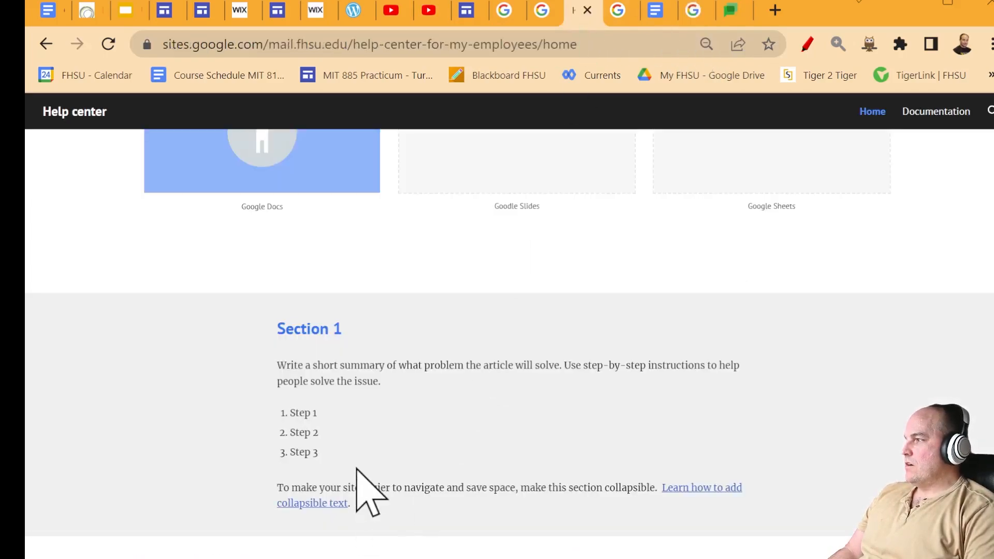
scroll(515, 526, down, 10)
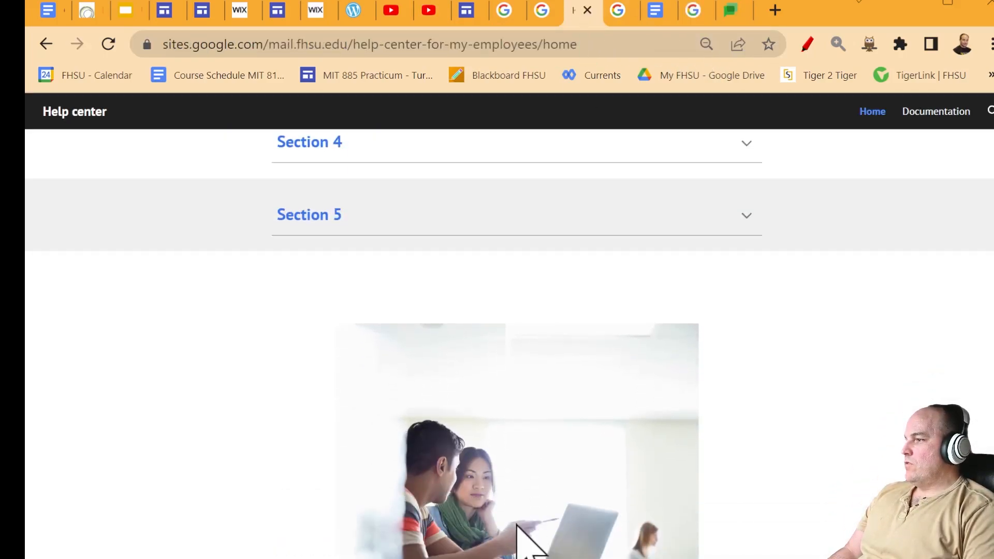
click(516, 544)
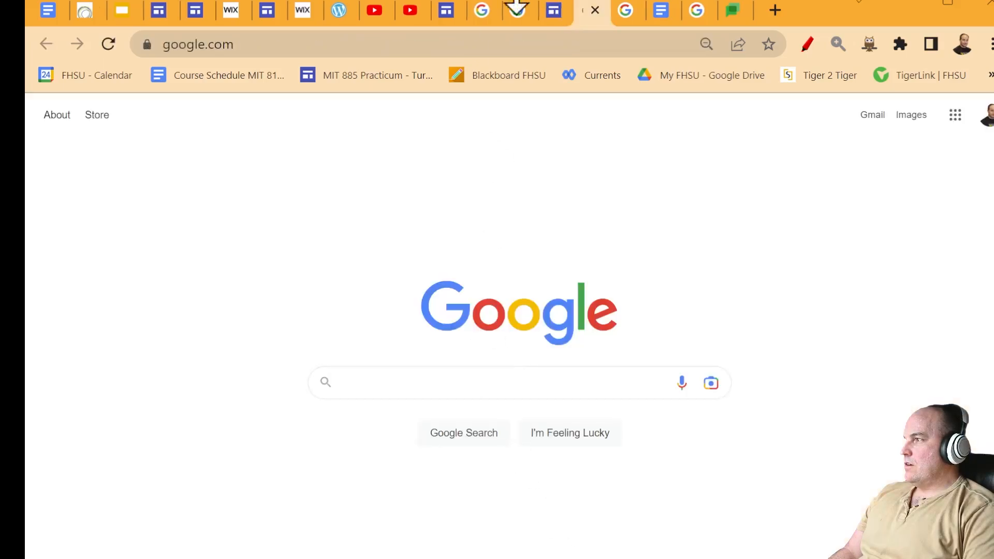
click(596, 10)
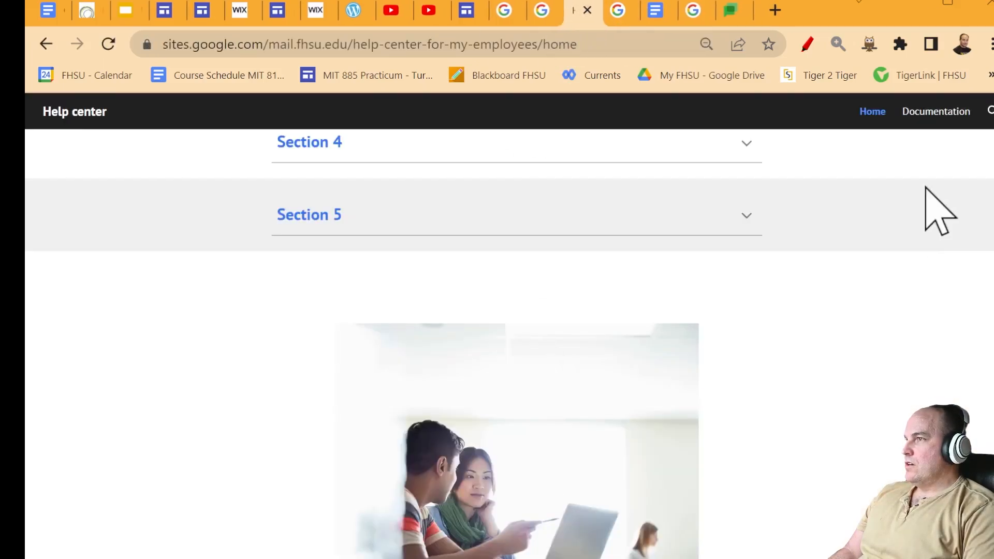
click(464, 13)
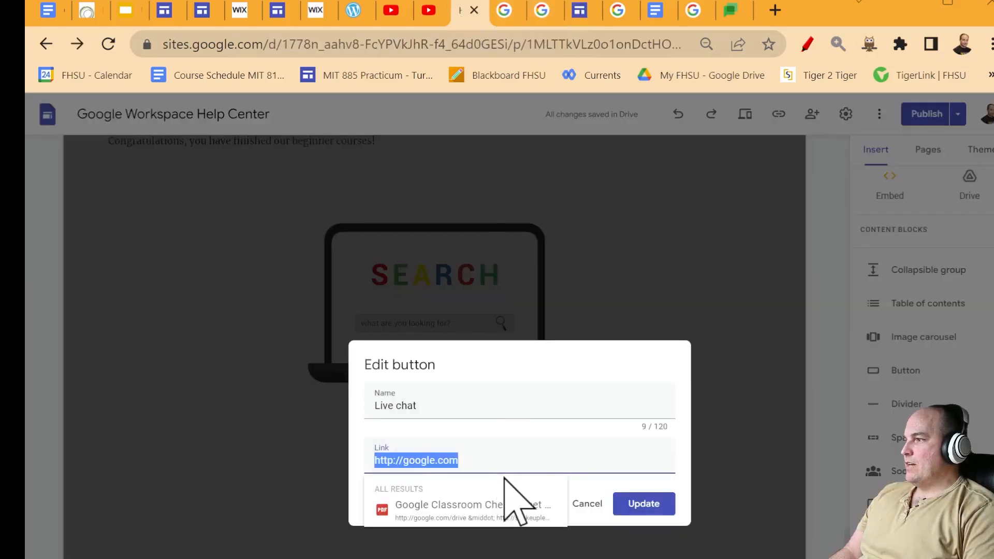
key(ctrl+v)
- Rename the button to 'Get Live Help on Google Chat' and update it
click(460, 406)
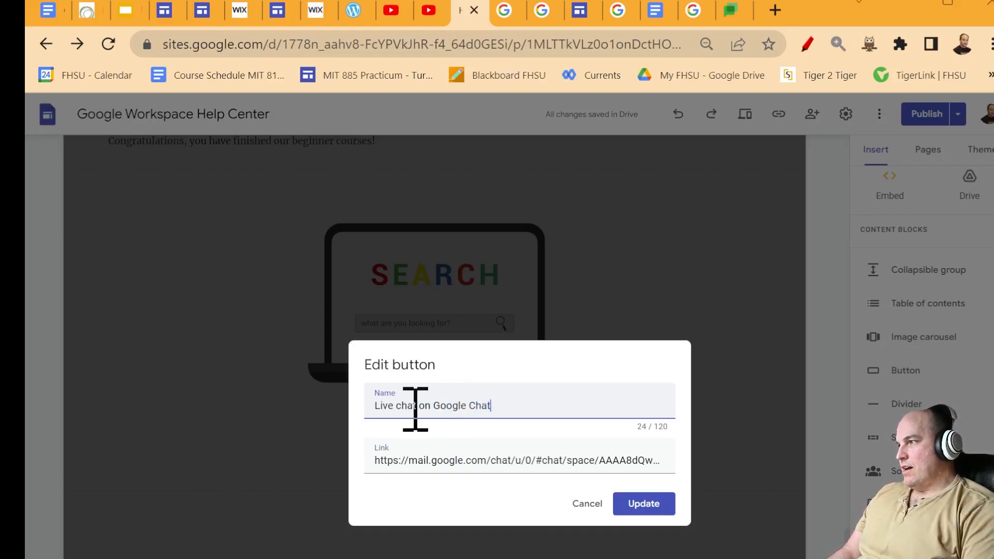
drag(413, 406, 404, 406)
key(BackSpace)
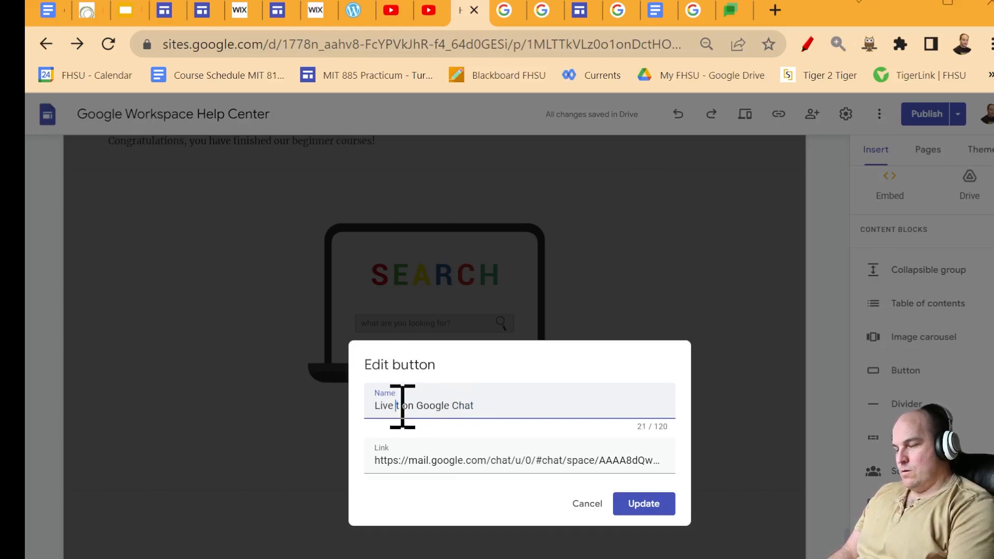
click(542, 420)
click(378, 405)
text(Get)
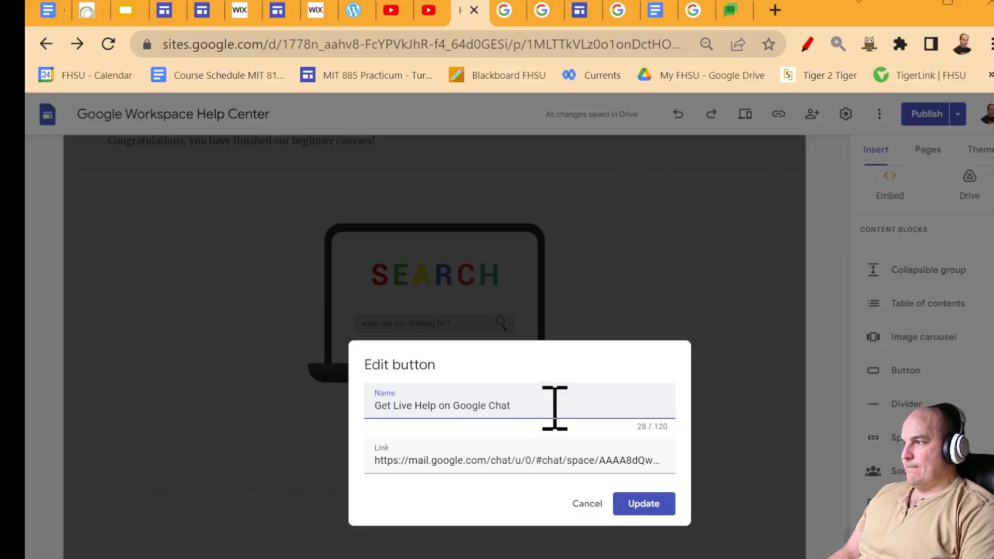
click(655, 507)
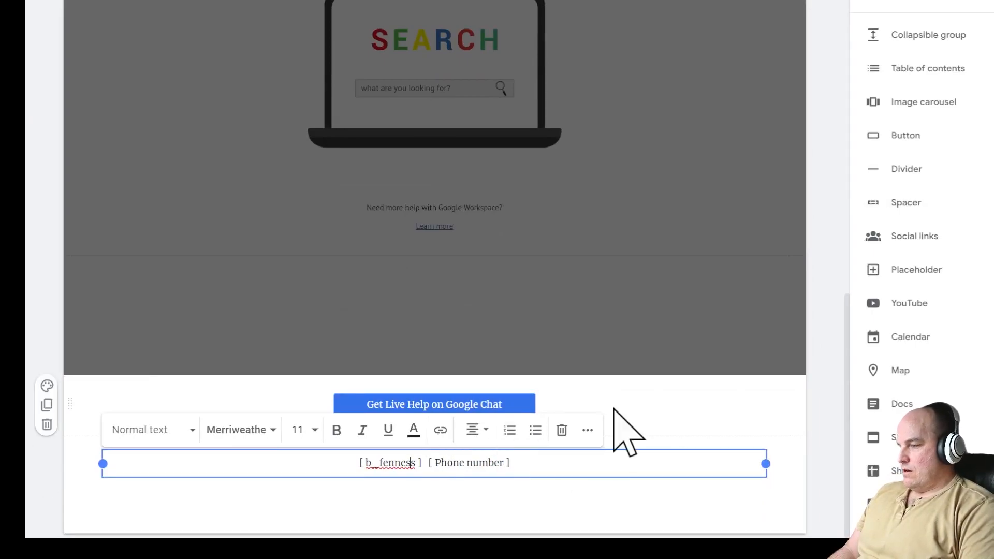
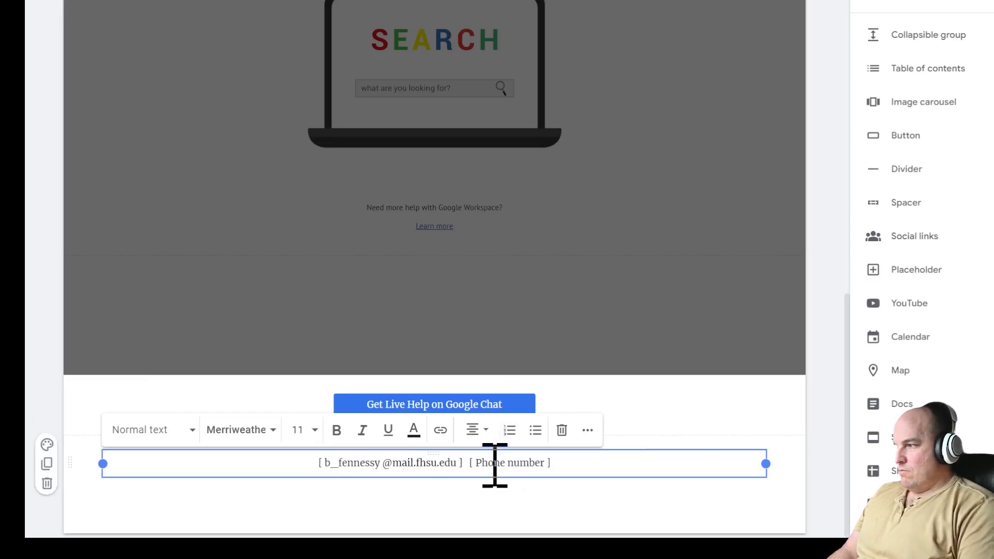
- Complete the support e-mail address in the footer and delete the [ Phone number ] placeholder
drag(479, 468, 567, 472)
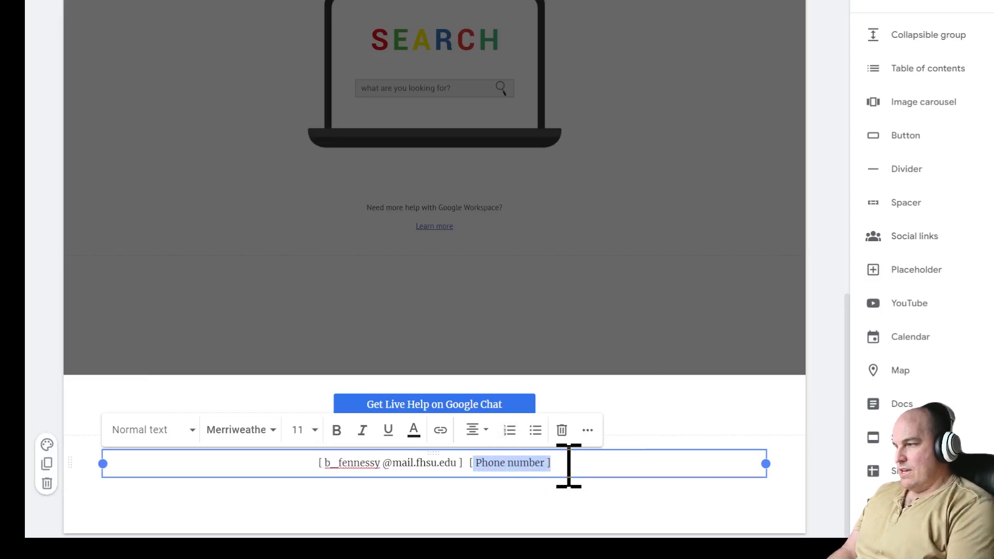
key(BackSpace)
key(BackSpace)
key(BackSpace)
key(BackSpace)
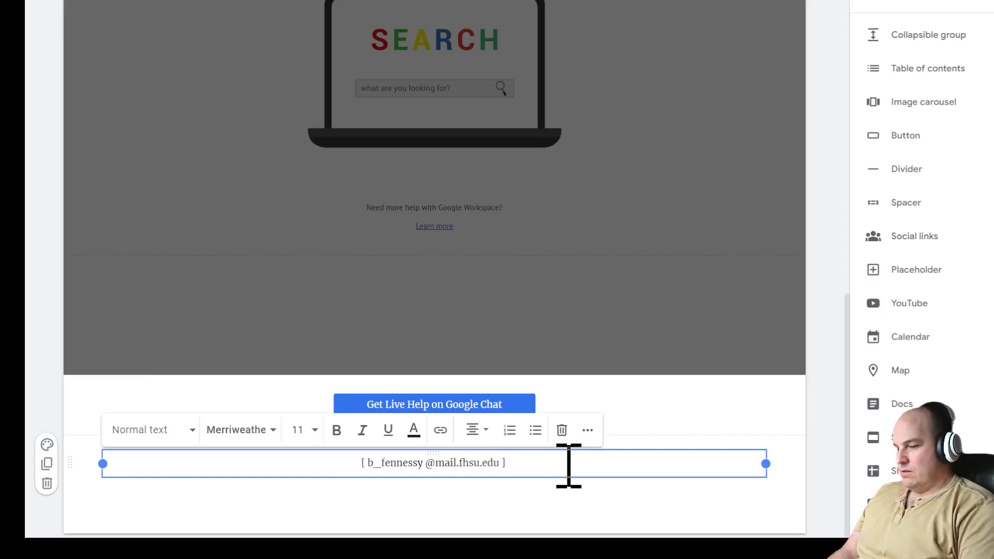
click(547, 518)
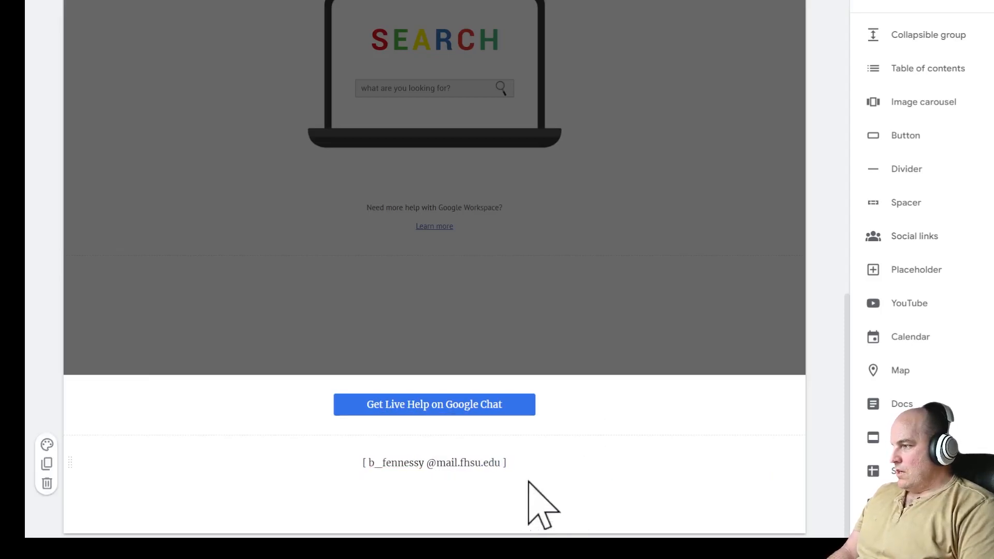
click(489, 463)
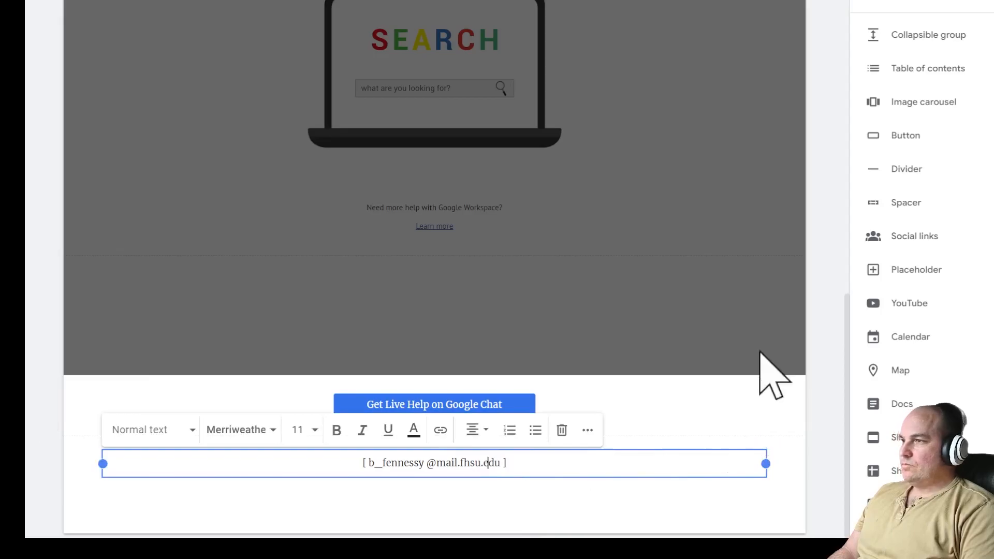
scroll(750, 173, up, 20)
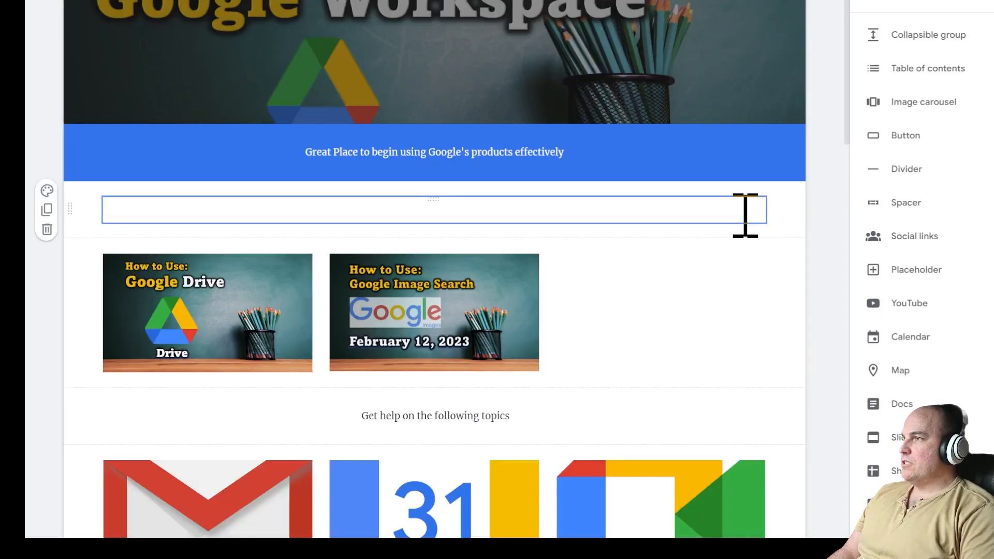
- Change the first 'Name of document' caption to 'Setup Google Calendar'
scroll(745, 43, down, 12)
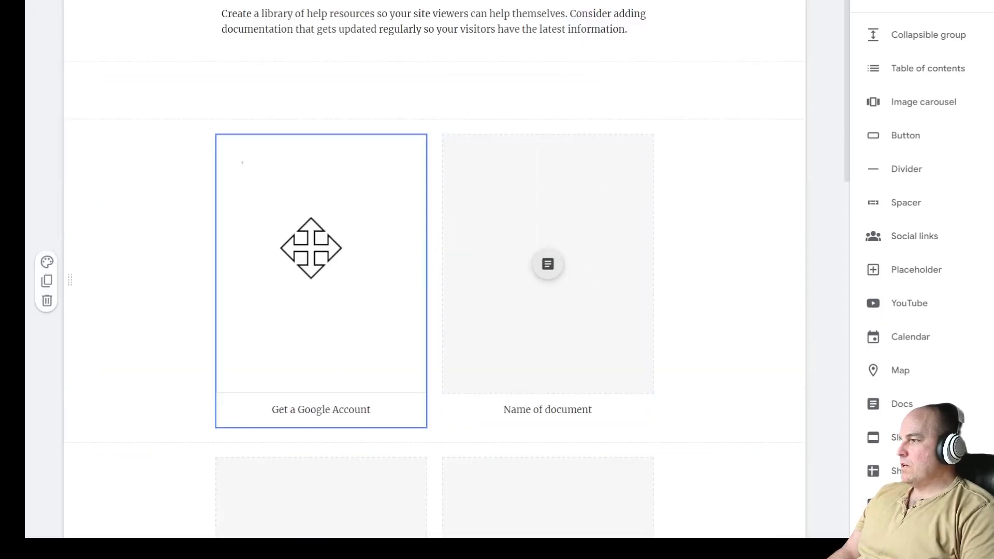
click(562, 410)
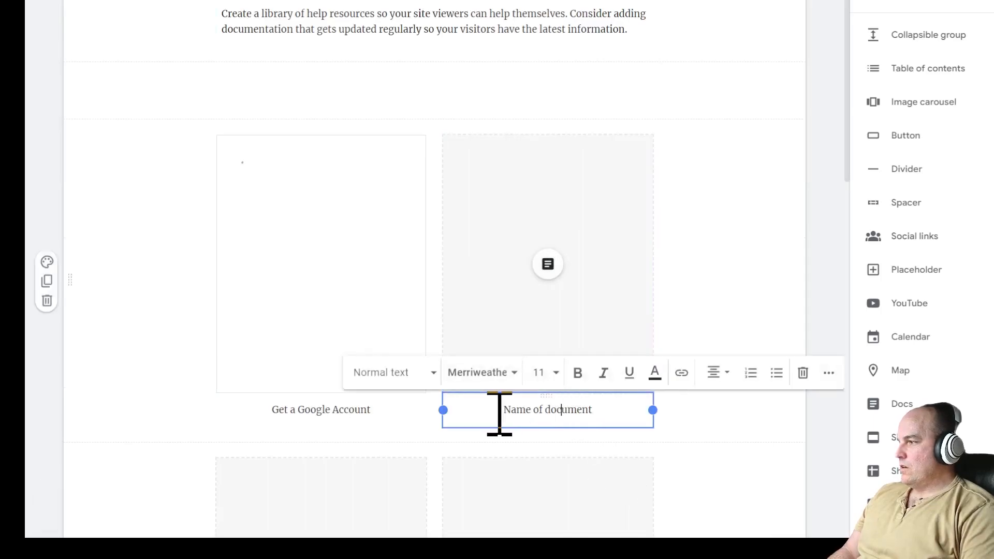
drag(496, 415, 595, 415)
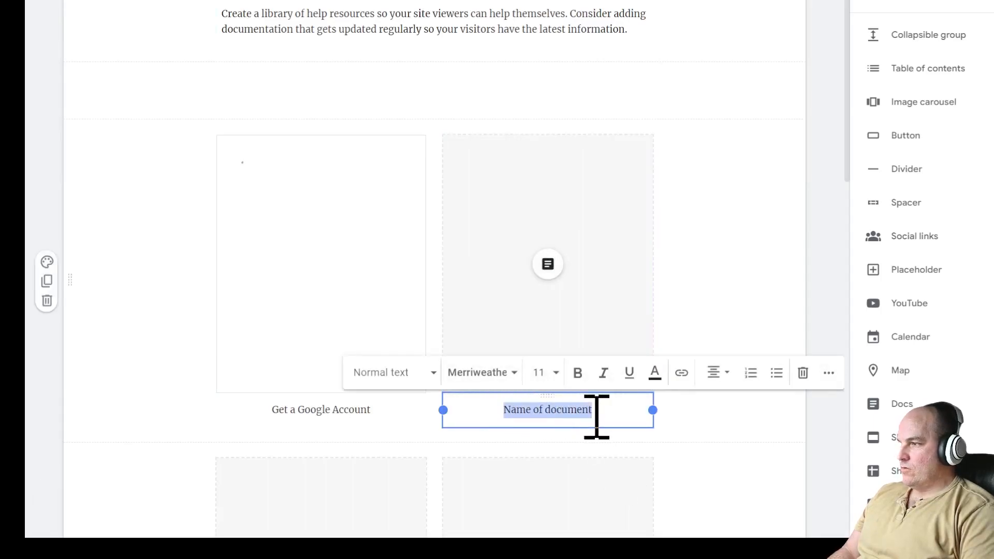
text(Setup Google)
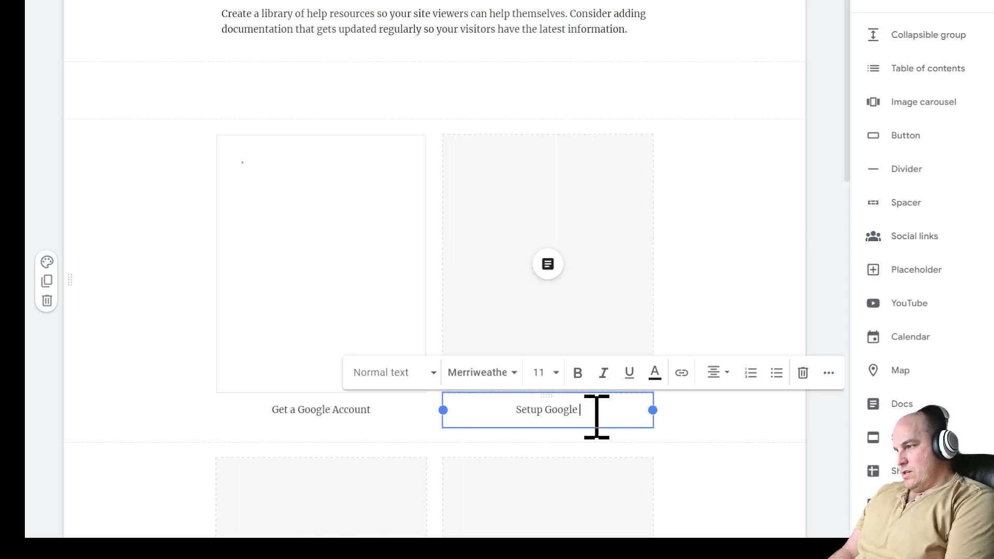
text( Calendar)
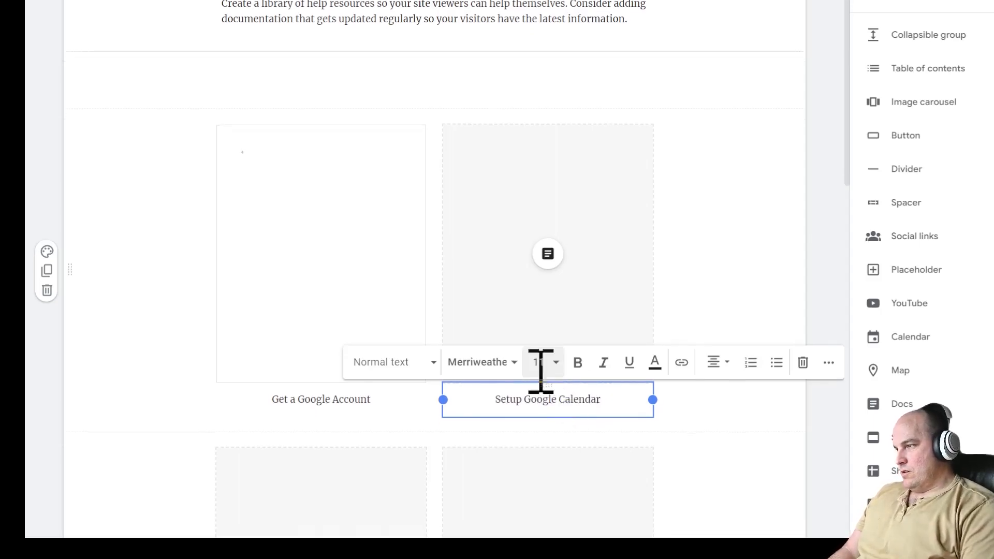
- Change the two lower captions to 'Create a Google Doc' and 'Create a Calendar Event'
scroll(391, 359, down, 7)
click(380, 362)
drag(380, 362, 282, 364)
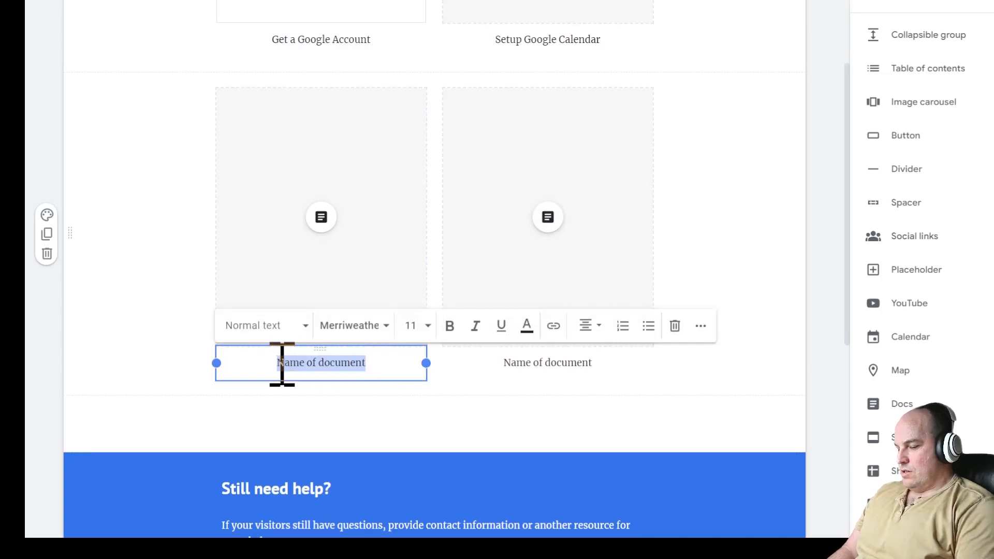
text(G)
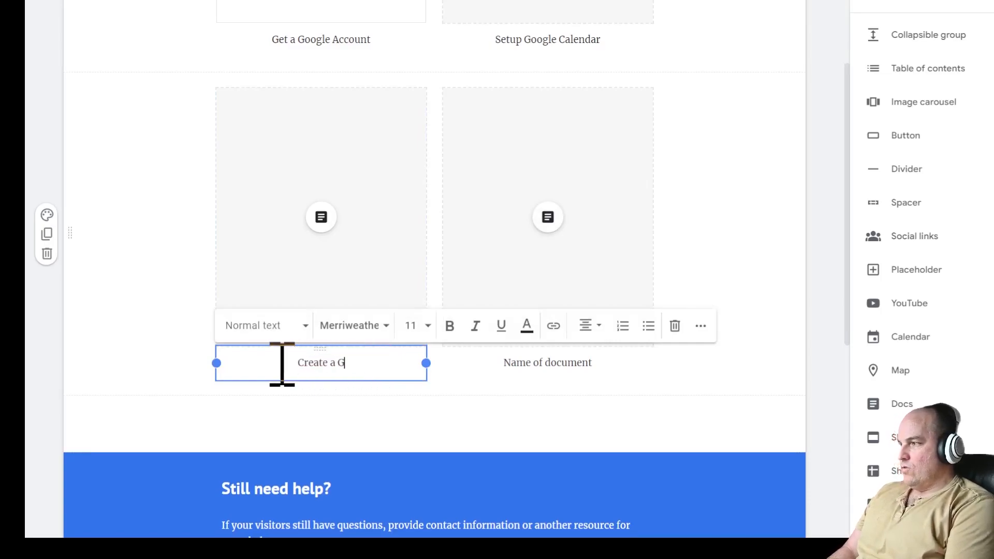
text(reate a Google Doc)
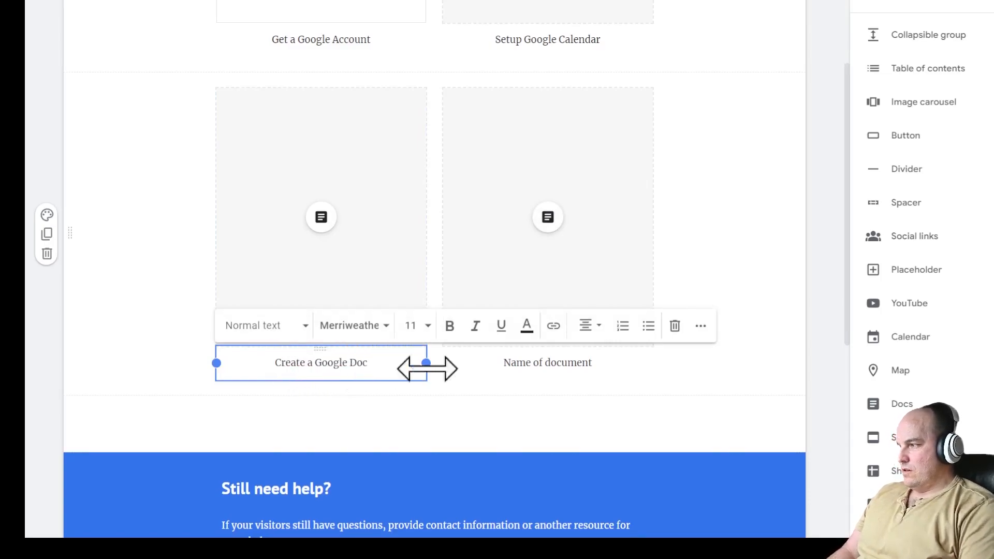
triple_click(528, 364)
click(689, 374)
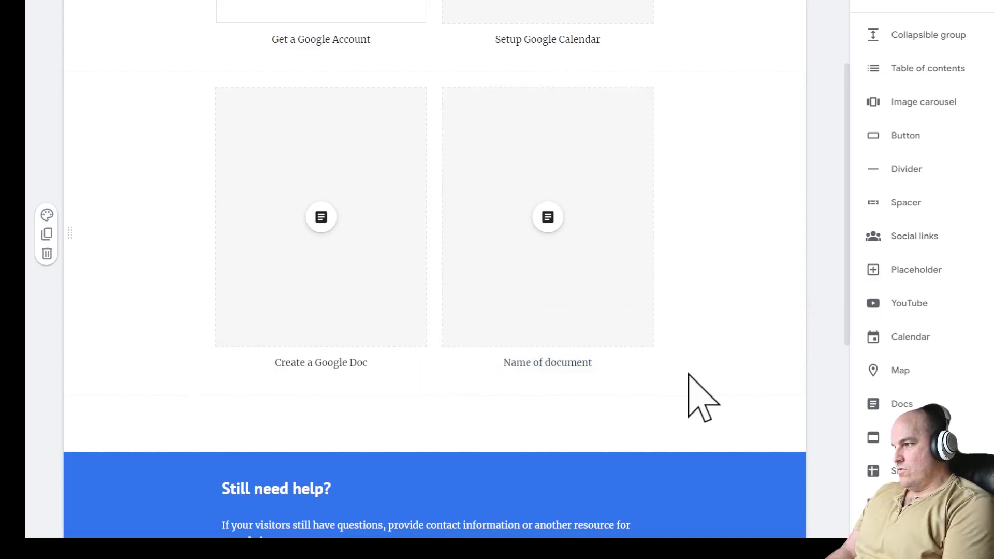
click(524, 368)
drag(508, 366, 627, 366)
text(Creat)
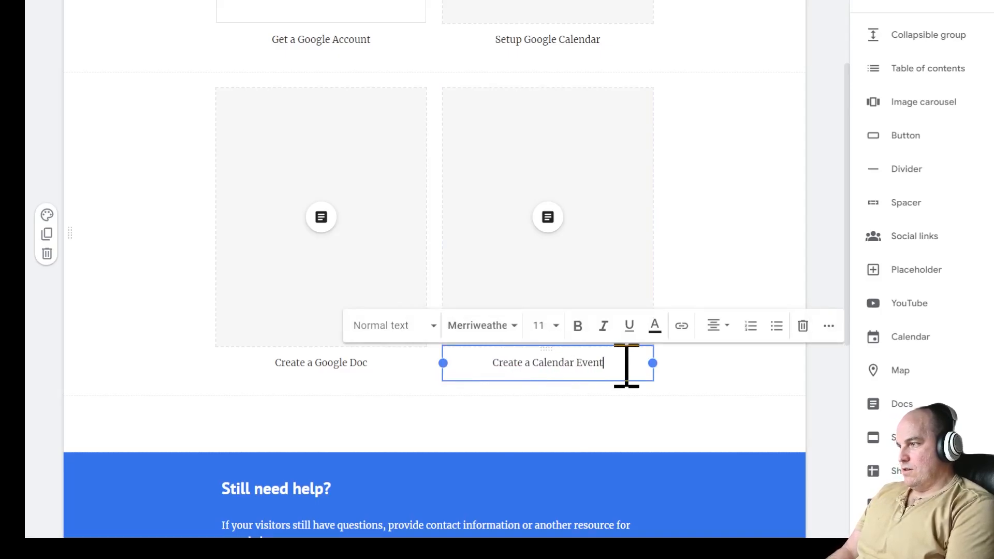
text(e a Calendar Event)
scroll(761, 222, down, 6)
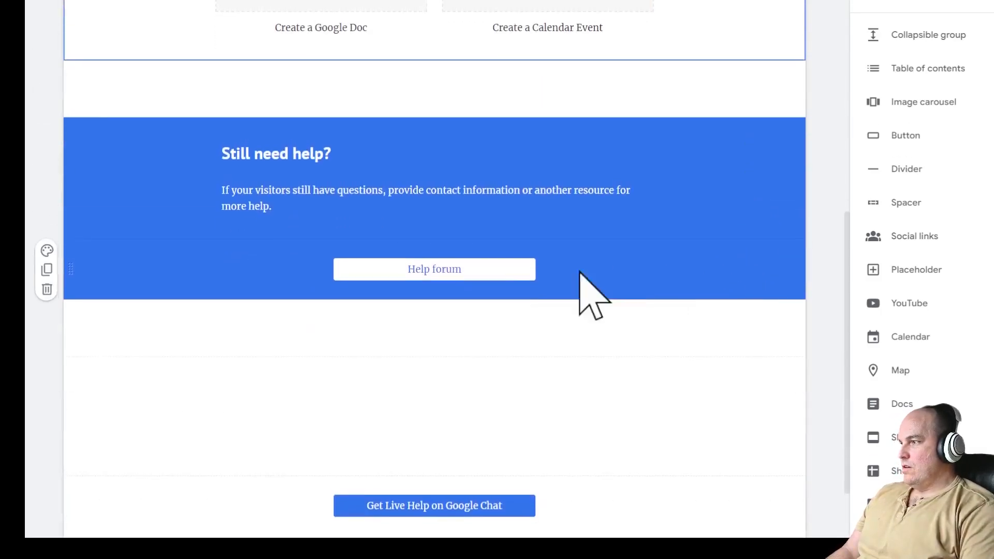
- Replace the Help forum button's link with the Google Chat space URL
click(502, 274)
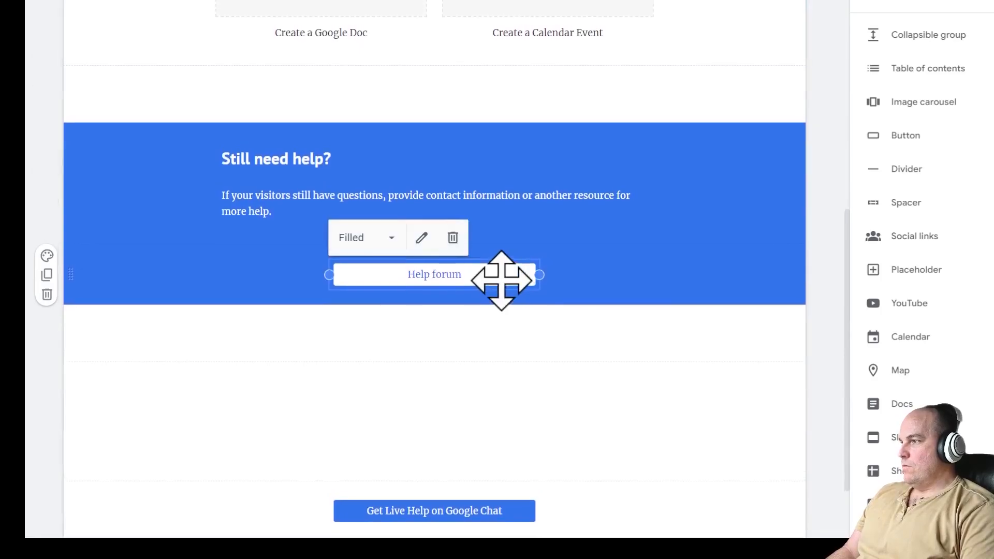
double_click(424, 278)
click(444, 229)
key(ctrl+a)
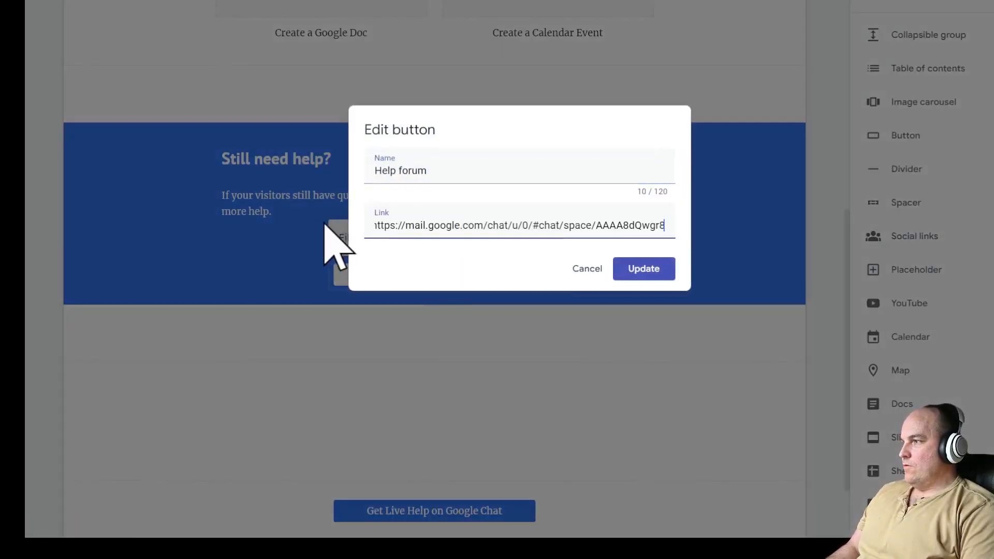
click(645, 270)
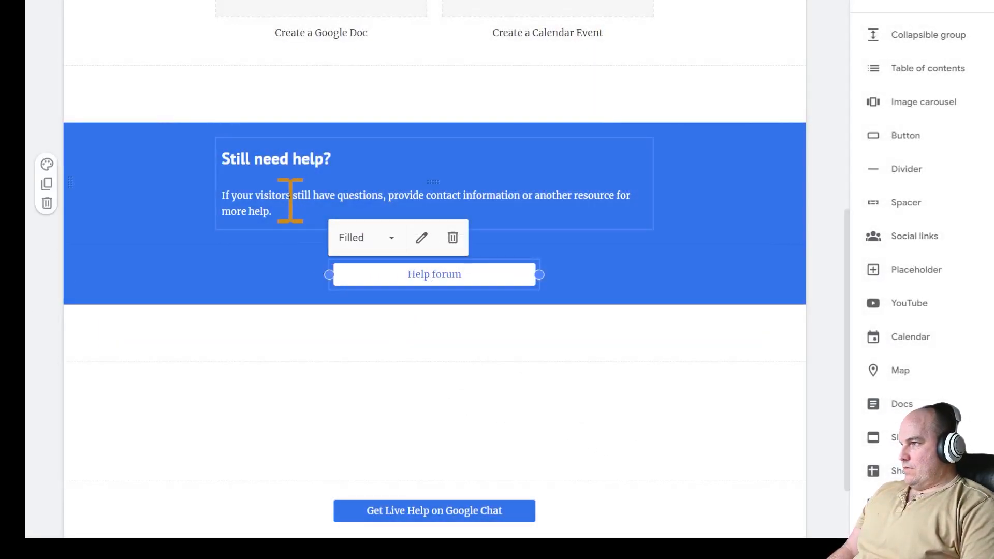
- Change 'your visitors' to 'you' so the paragraph reads 'If you still have questions'
click(259, 197)
drag(231, 196, 287, 196)
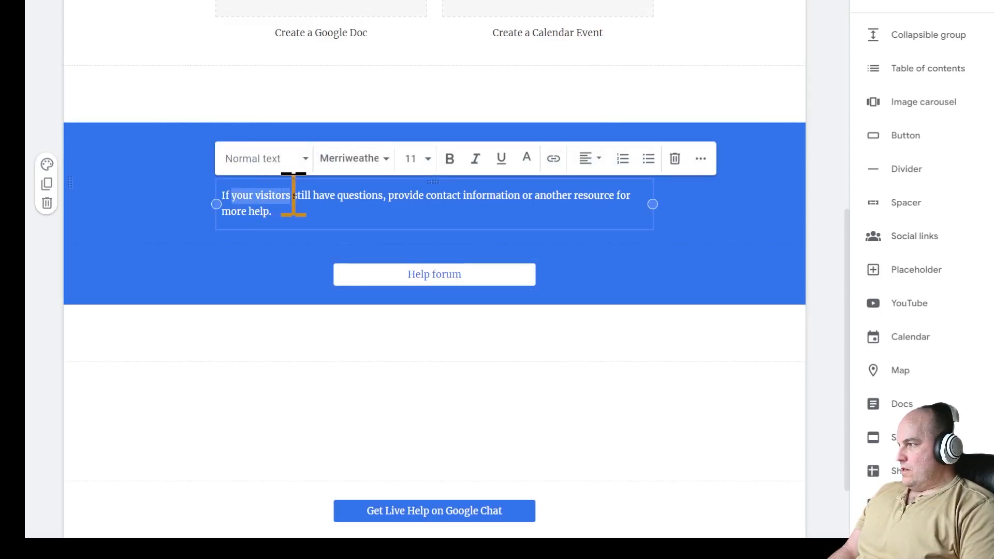
key(BackSpace)
text(you)
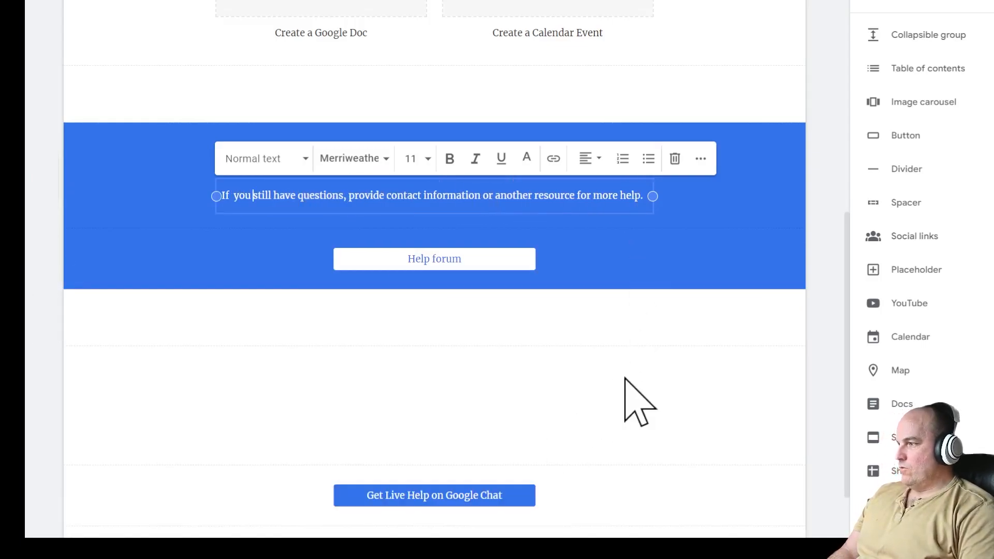
scroll(631, 396, down, 2)
scroll(621, 289, up, 5)
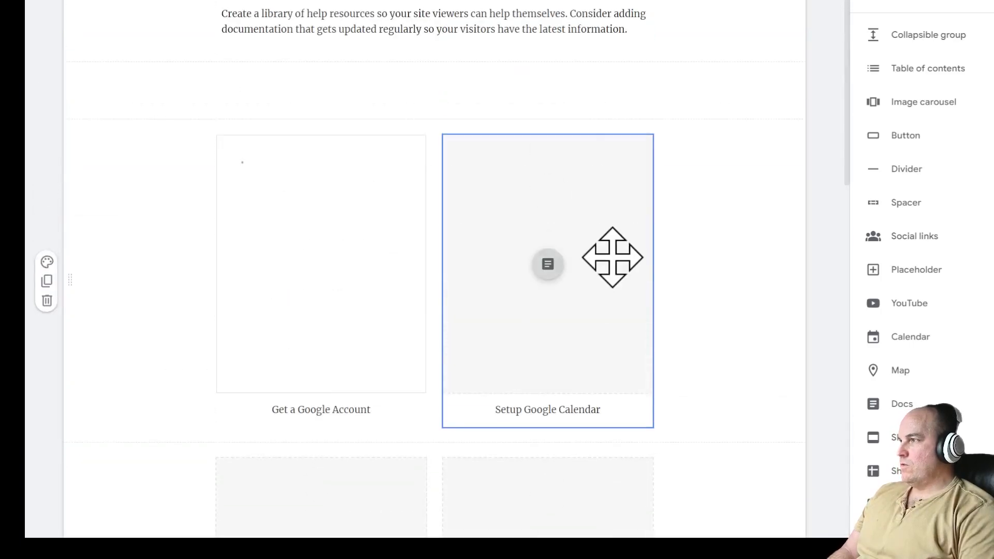
scroll(596, 207, up, 5)
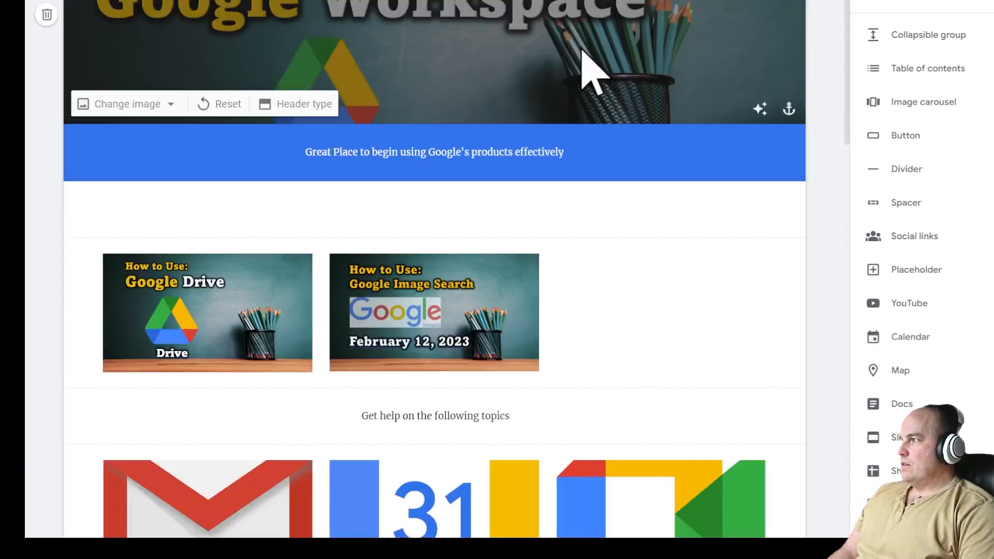
scroll(679, 262, down, 8)
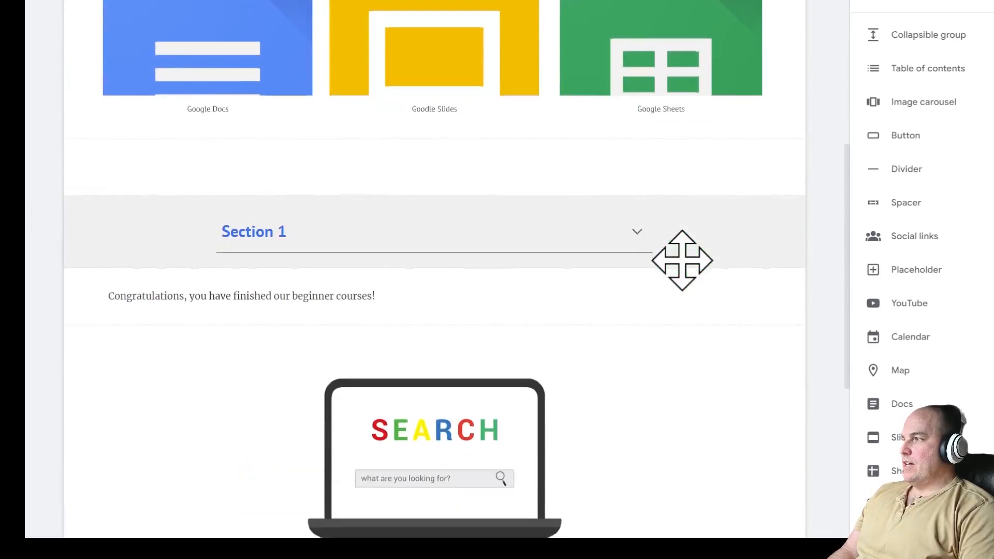
scroll(682, 260, down, 5)
scroll(679, 260, up, 5)
click(636, 222)
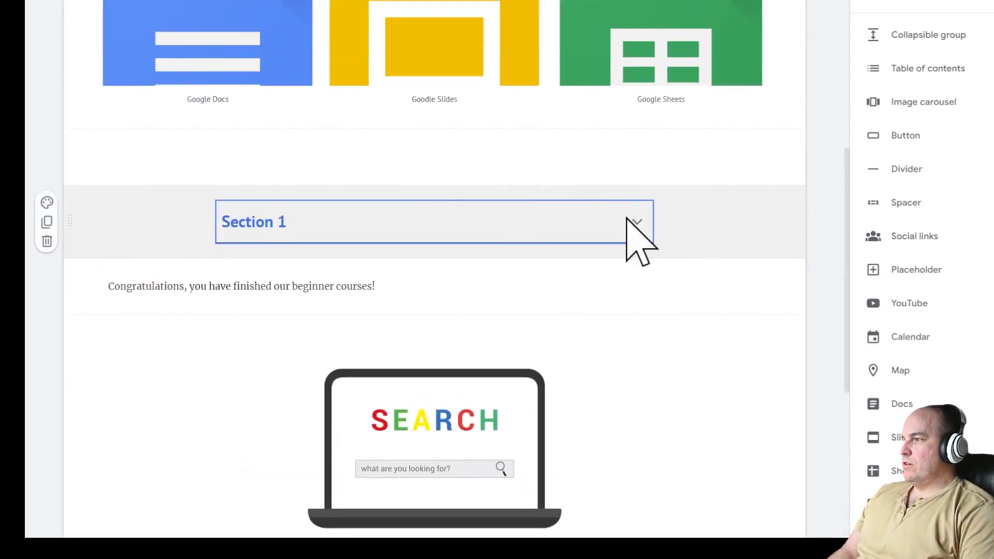
click(636, 221)
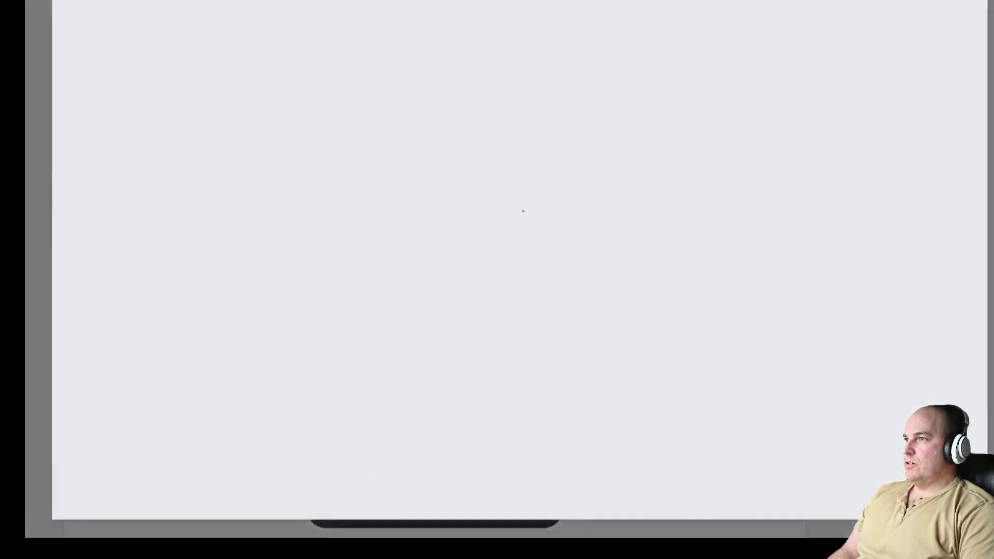
scroll(744, 176, down, 10)
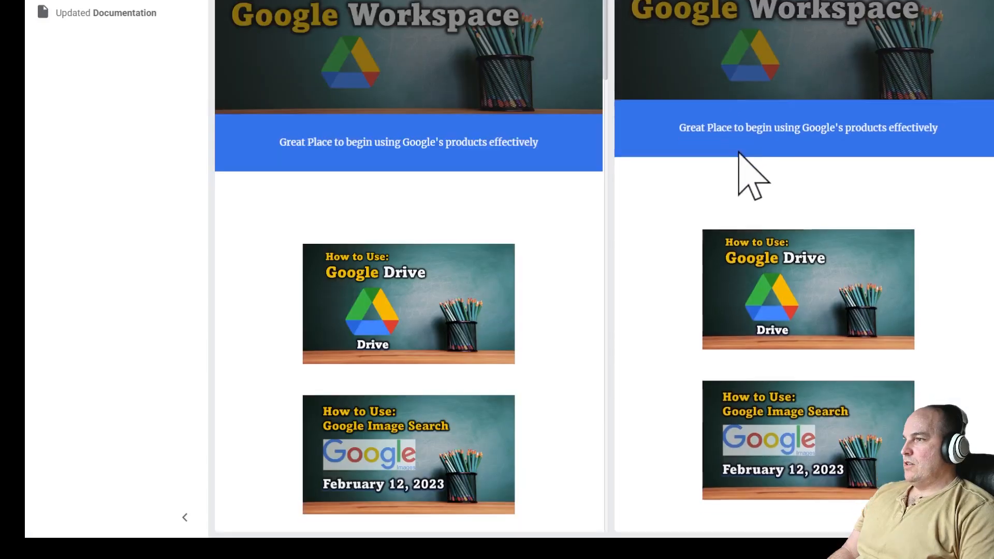
scroll(741, 162, down, 15)
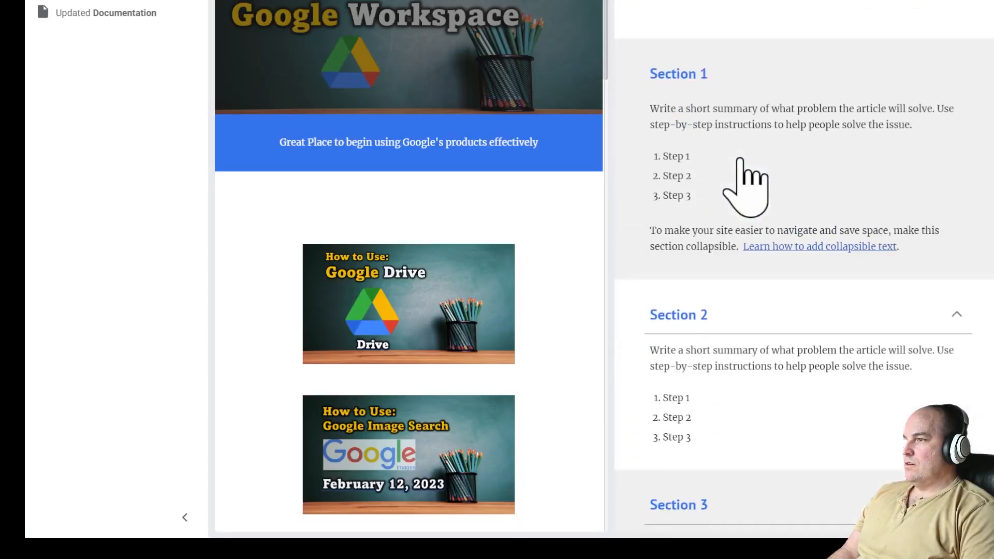
scroll(741, 162, up, 6)
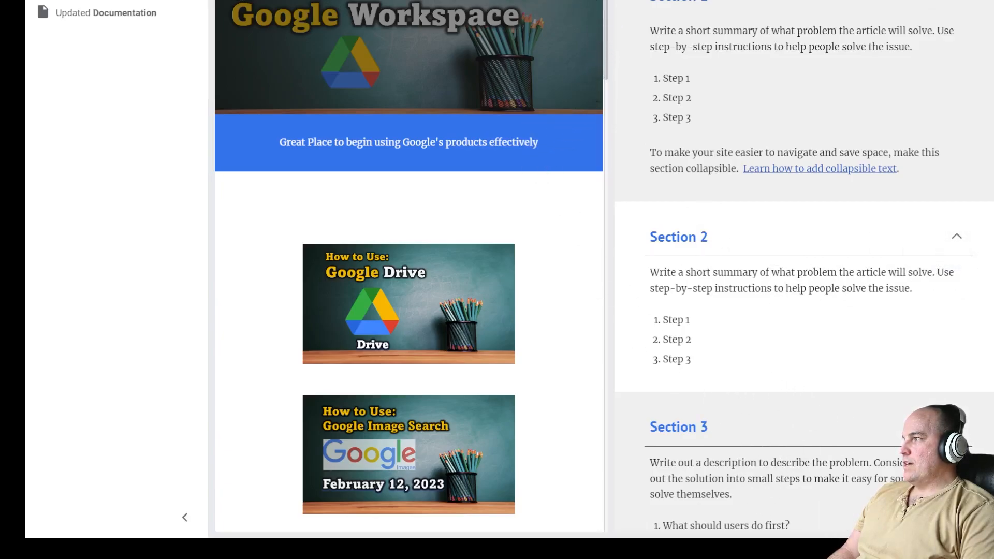
scroll(539, 254, down, 15)
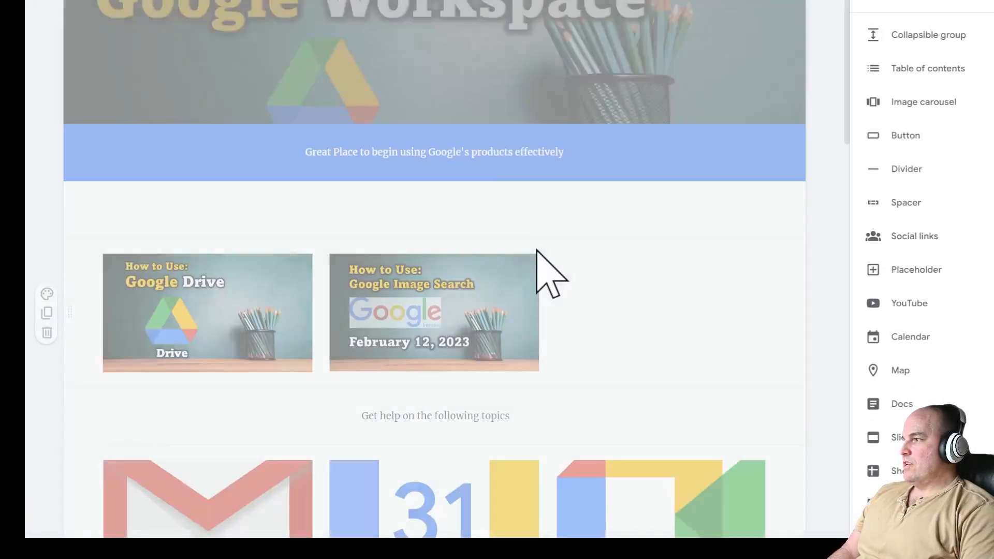
scroll(537, 248, up, 7)
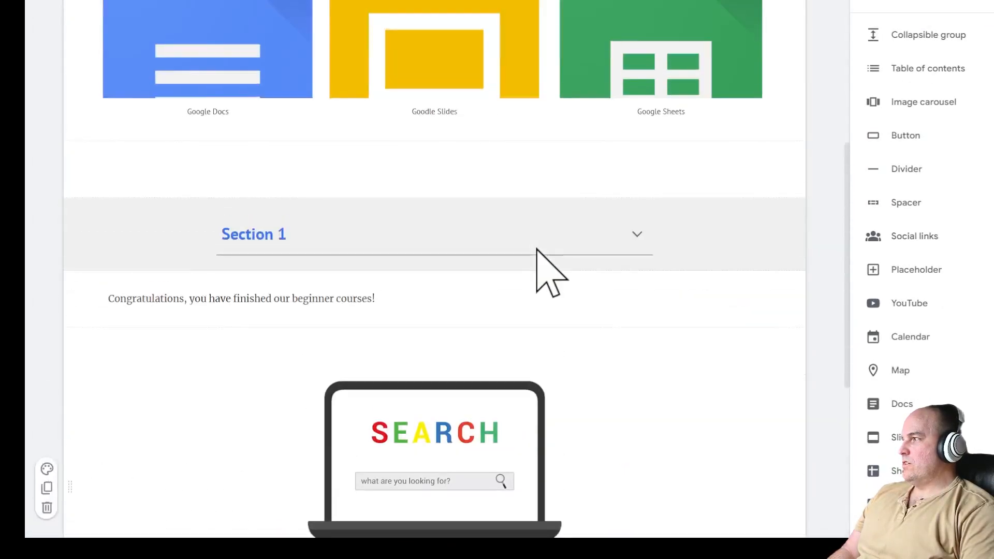
click(638, 251)
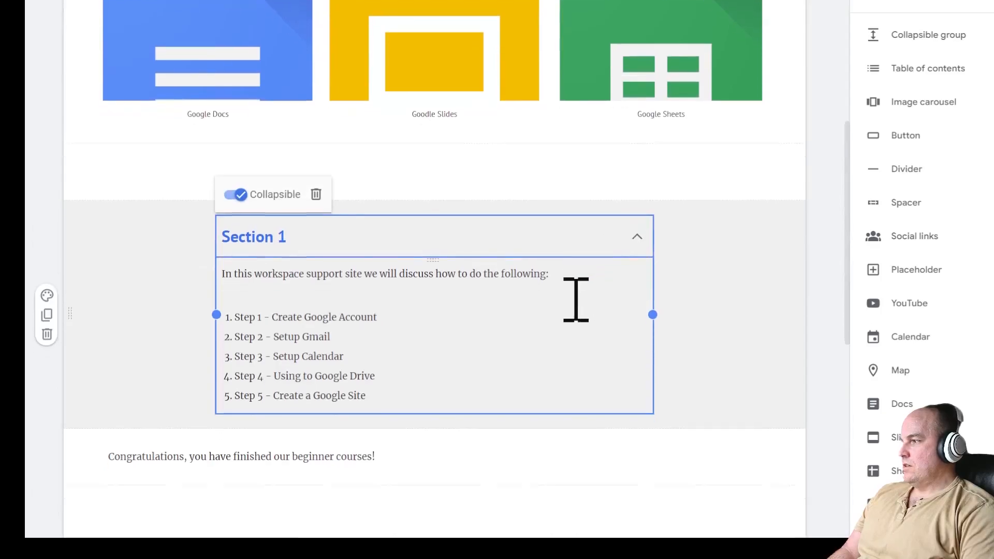
scroll(355, 233, down, 5)
scroll(827, 275, up, 11)
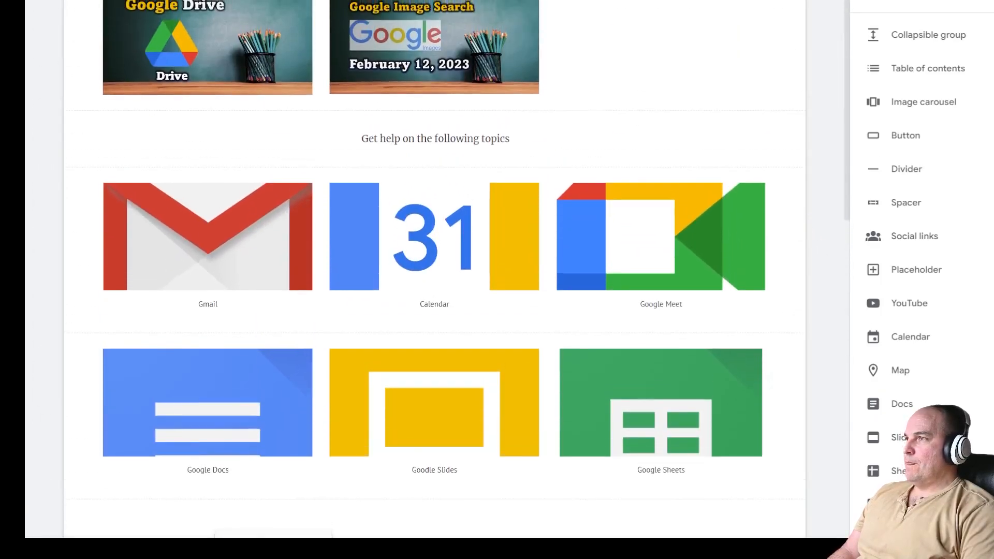
- Share the site with a collaborator as Editor until Apr 5, with a note to edit before publishing
click(616, 11)
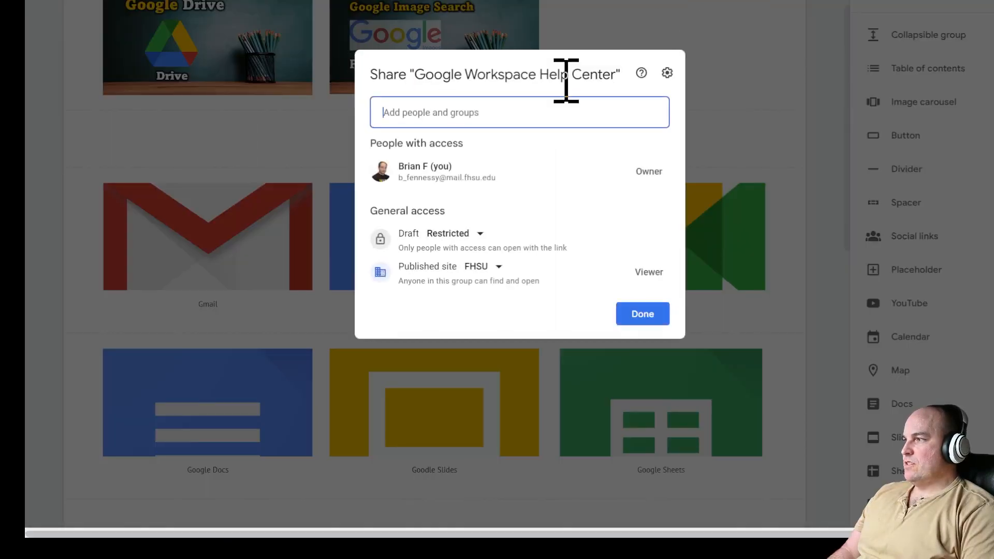
click(500, 112)
text(b)
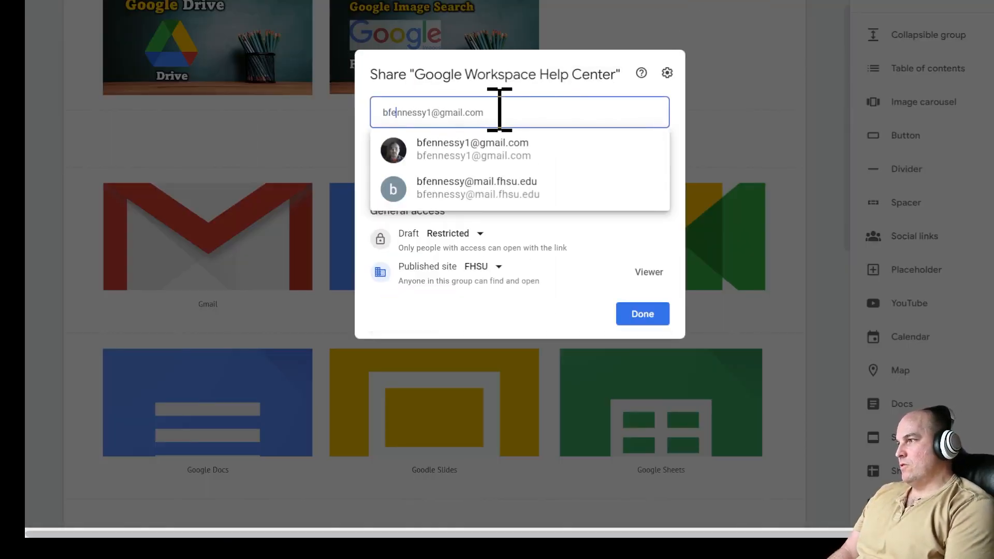
text(fe)
click(539, 156)
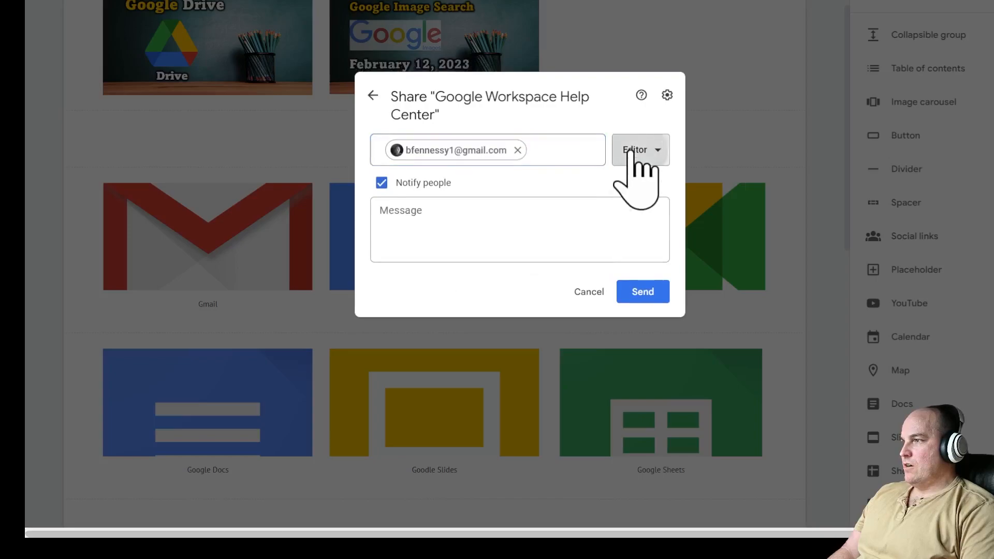
click(630, 153)
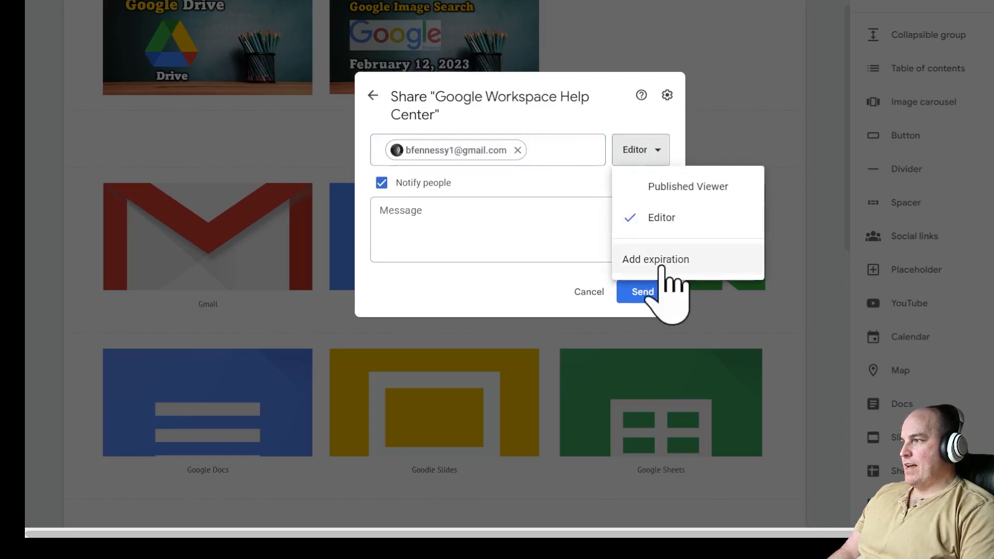
click(663, 262)
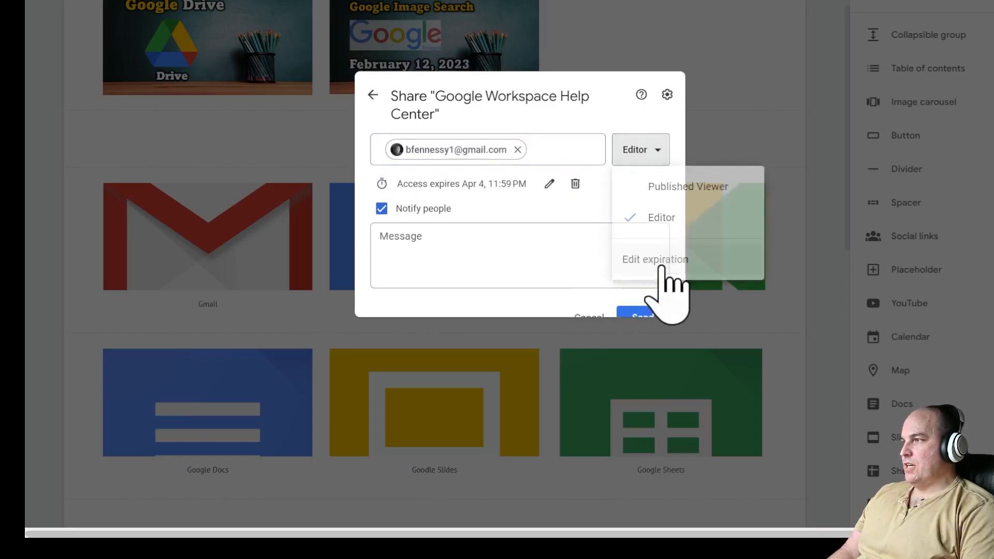
click(550, 170)
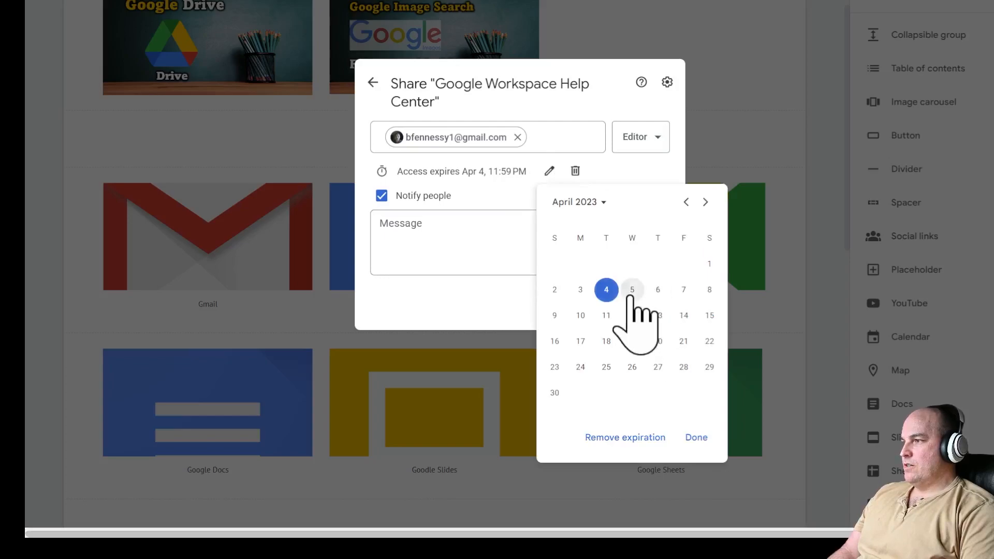
click(632, 289)
click(512, 239)
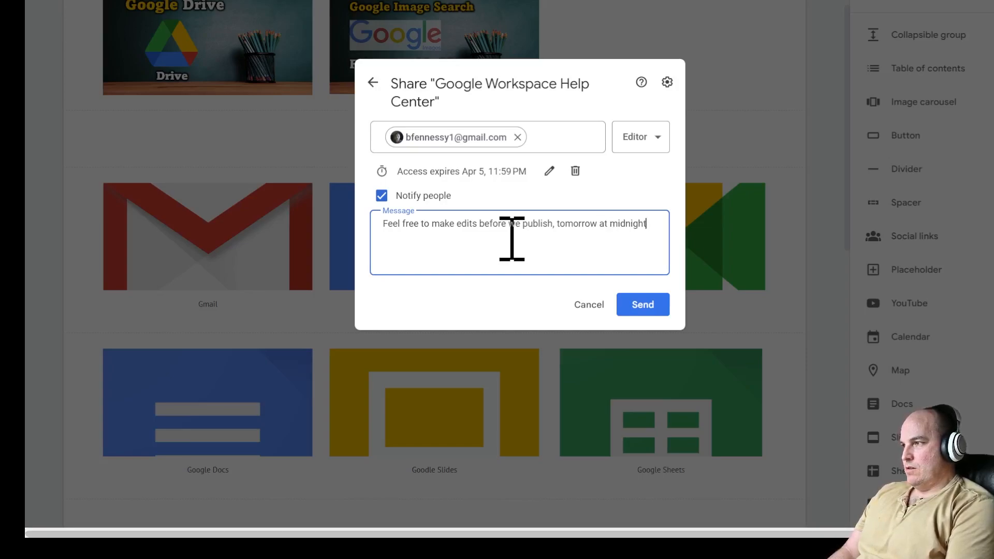
click(645, 306)
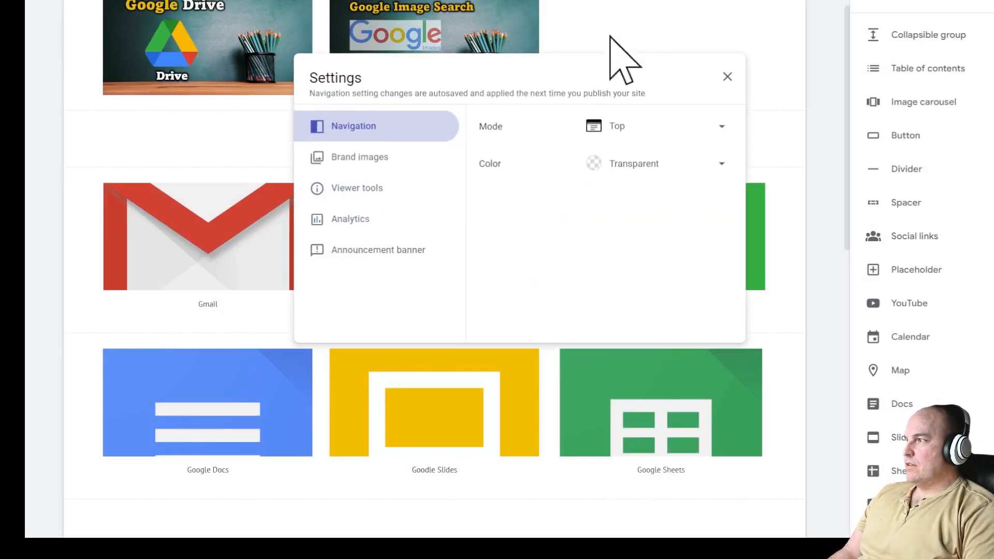
- Upload a site logo with alt text, choose the yellow theme colour, and upload a favicon
click(378, 160)
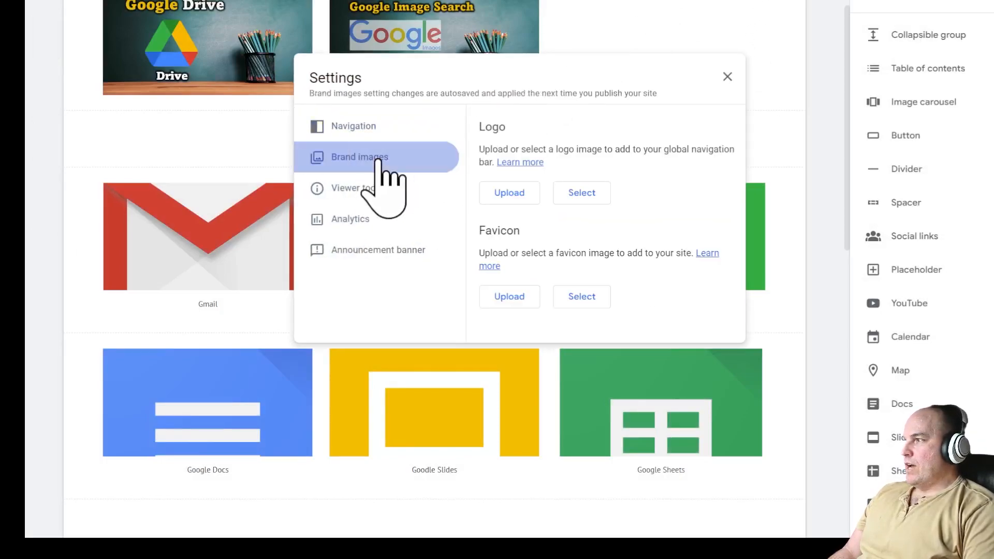
click(498, 193)
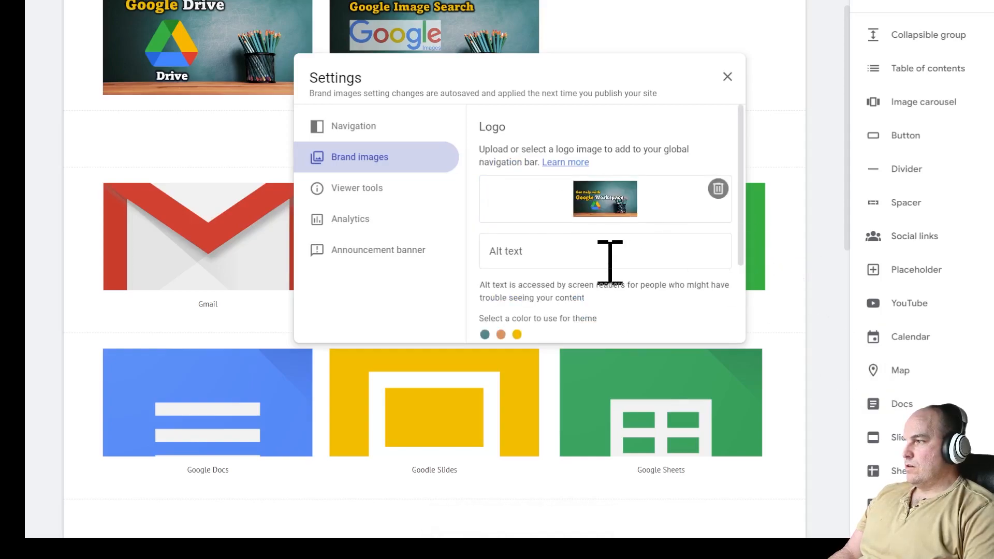
click(578, 253)
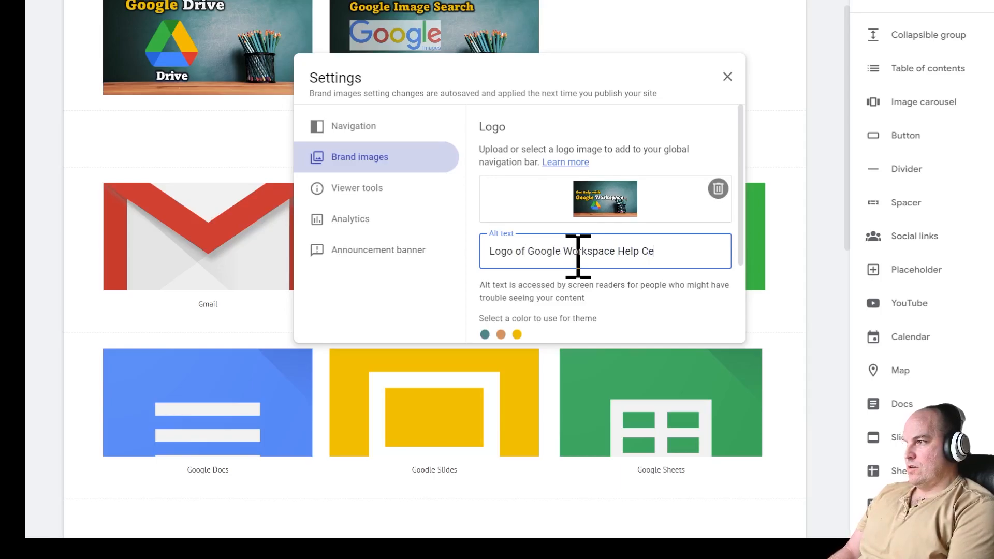
scroll(588, 274, down, 2)
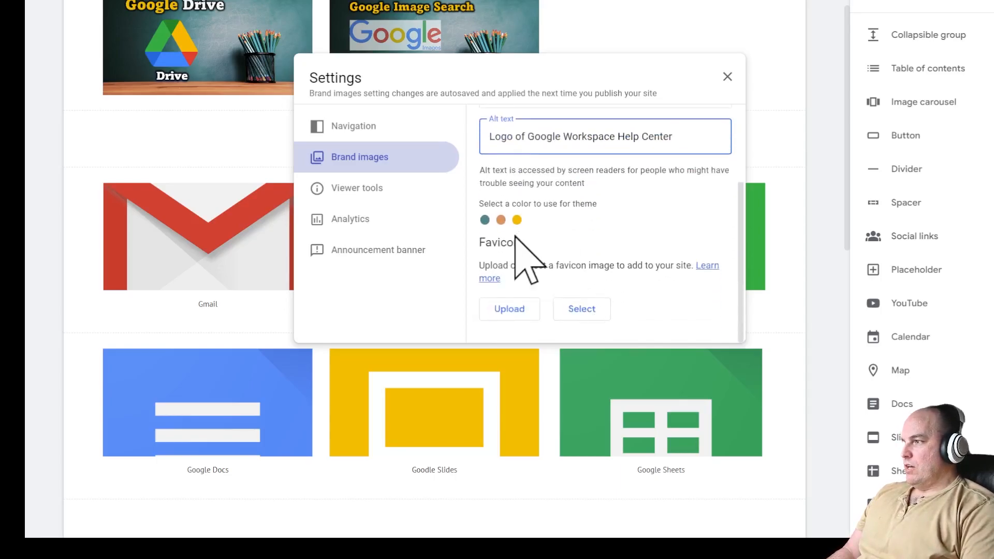
click(517, 220)
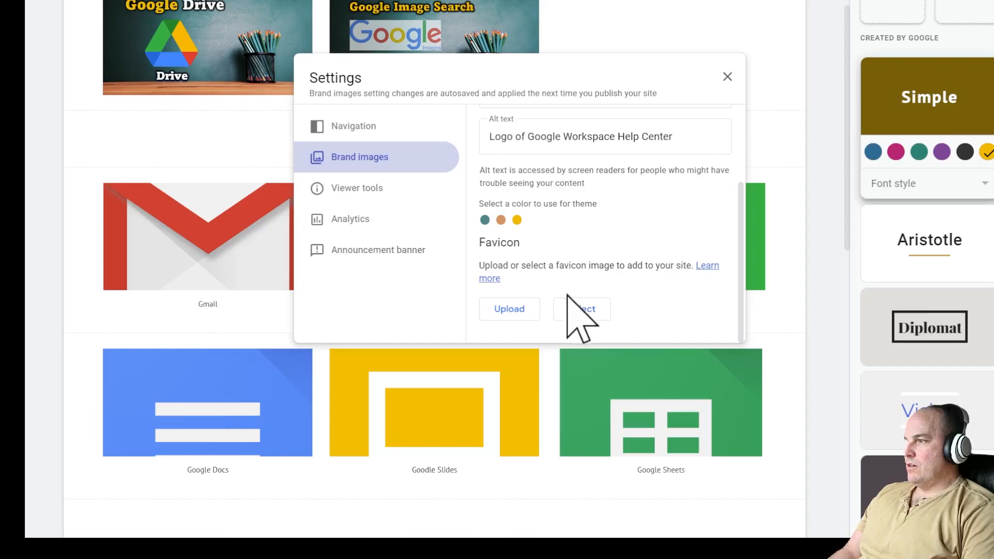
click(513, 313)
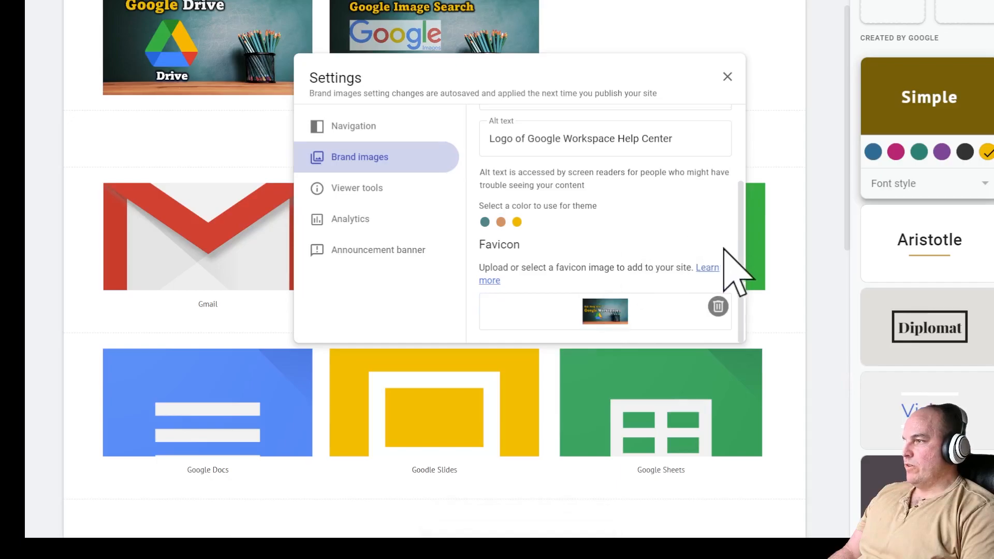
- Browse the Viewer tools, Analytics and Announcement banner settings
click(385, 192)
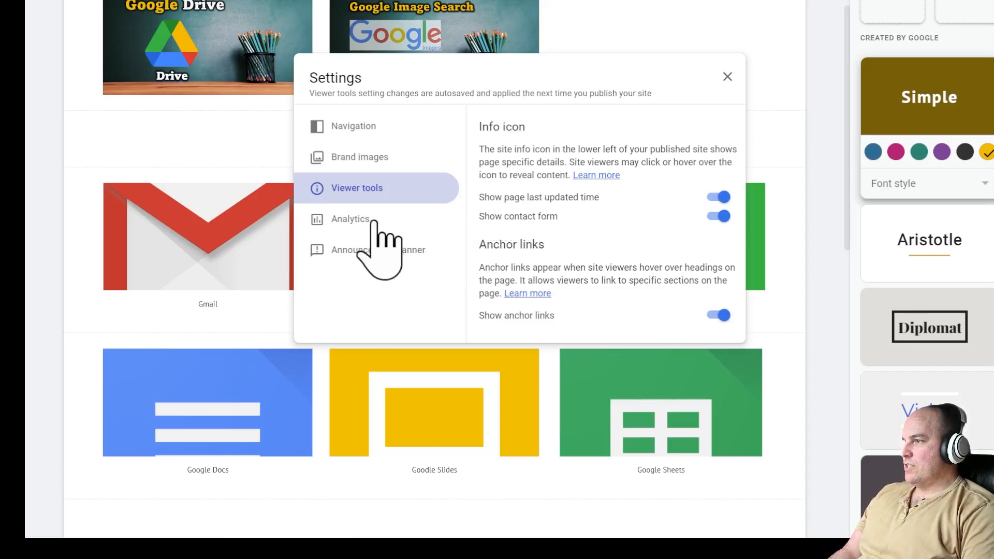
click(354, 219)
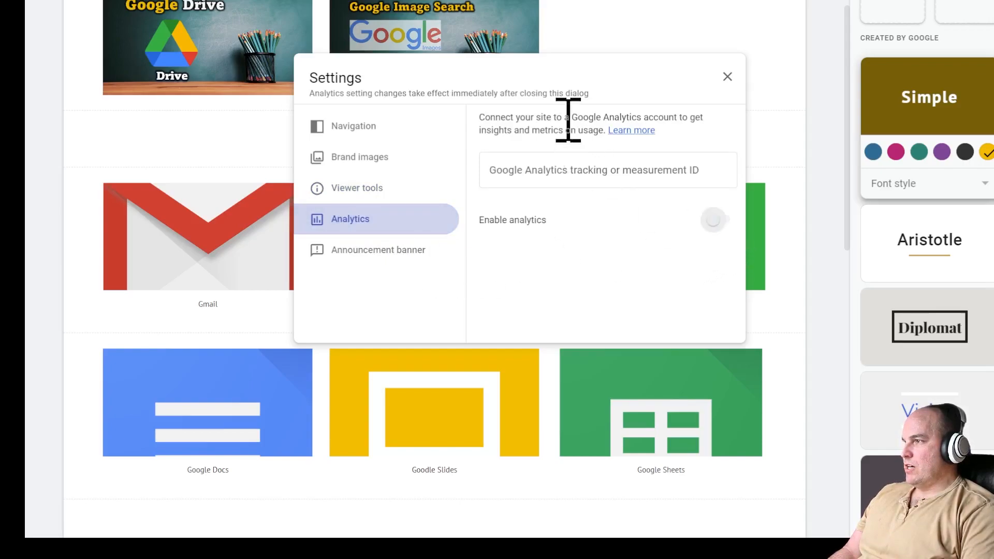
drag(566, 117, 673, 117)
click(433, 244)
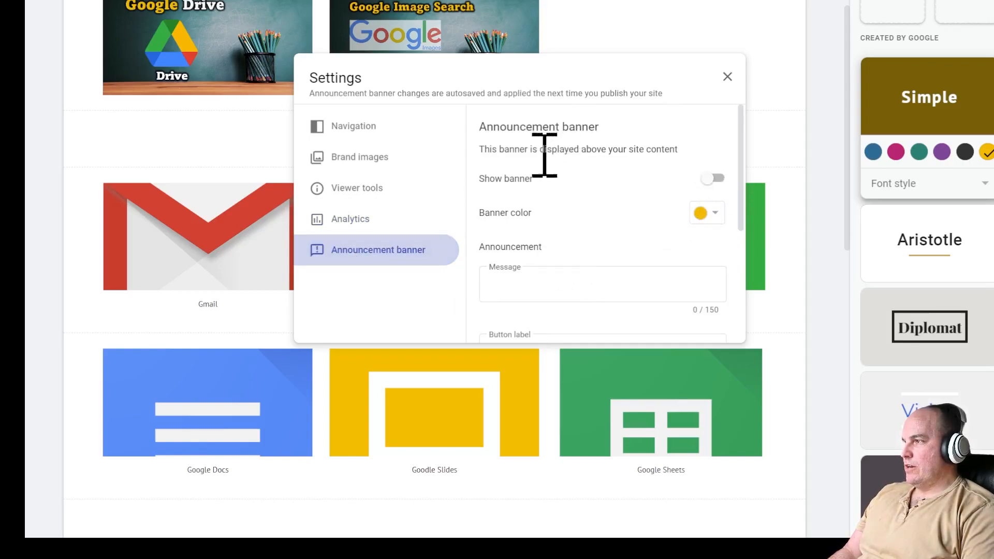
- Turn on the announcement banner with the message 'Welcome New Users!'
drag(574, 150, 659, 207)
click(584, 160)
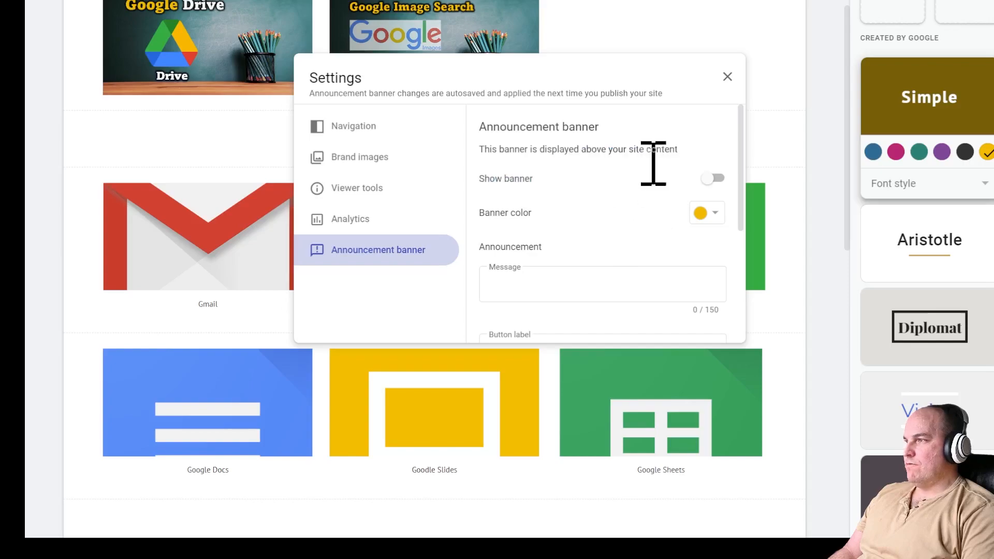
drag(740, 213, 740, 250)
click(563, 215)
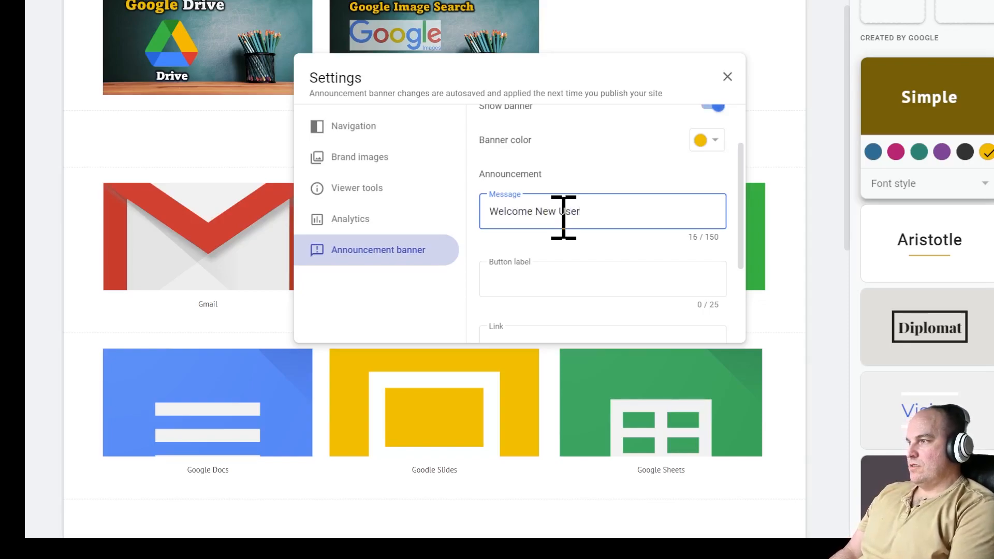
click(556, 292)
- Limit the banner's visibility to the home page only
drag(742, 259, 729, 199)
scroll(575, 191, down, 5)
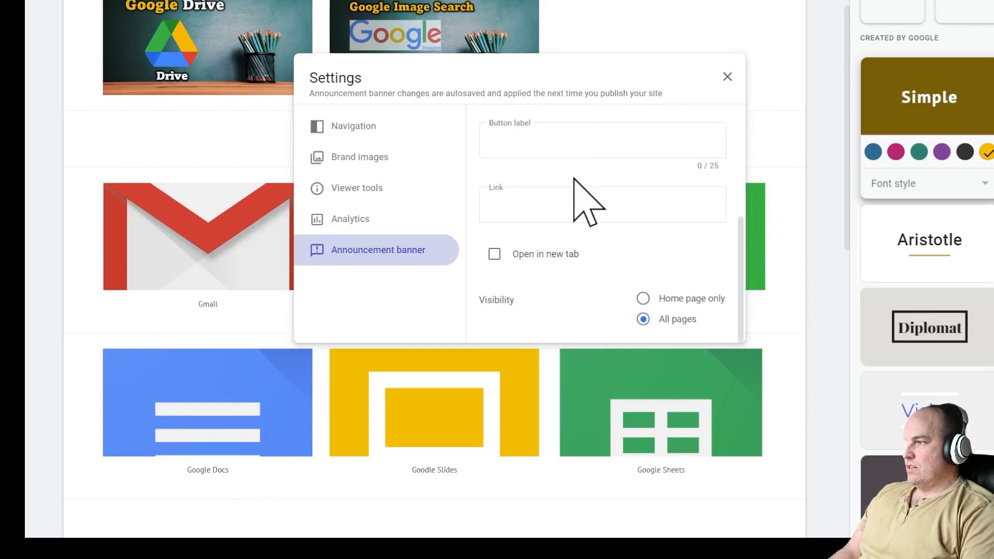
click(643, 299)
scroll(663, 197, up, 5)
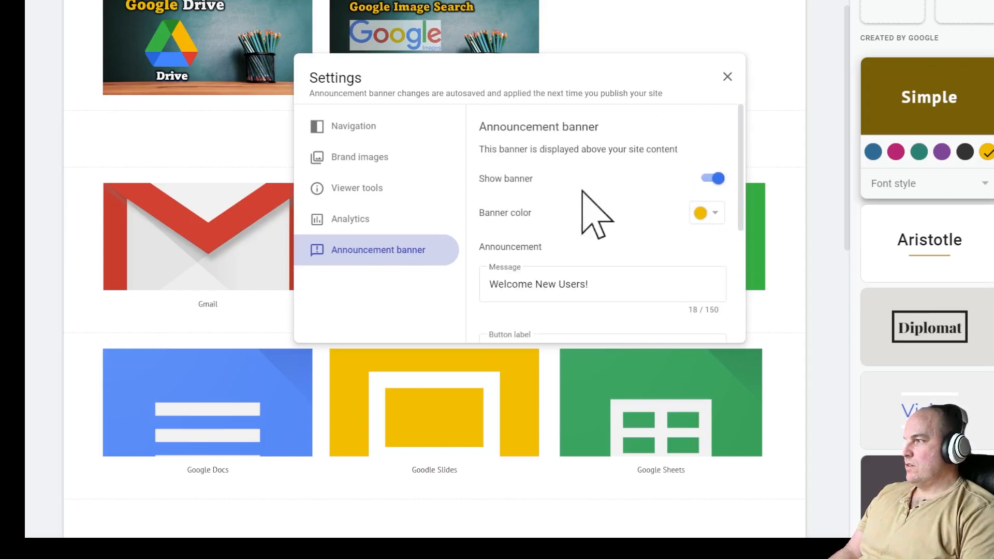
click(405, 126)
- Set site navigation to Side mode with a Black background and close Settings
click(662, 134)
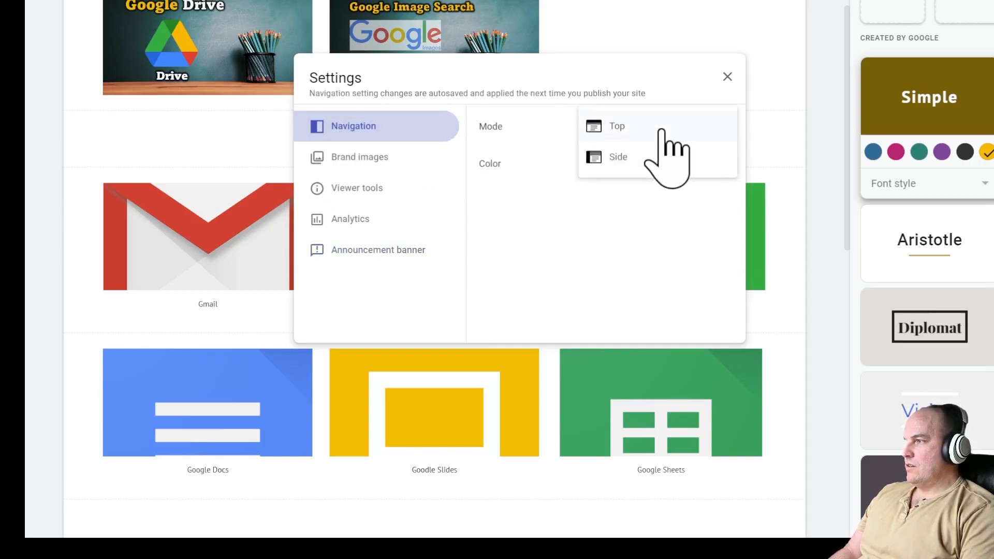
click(661, 155)
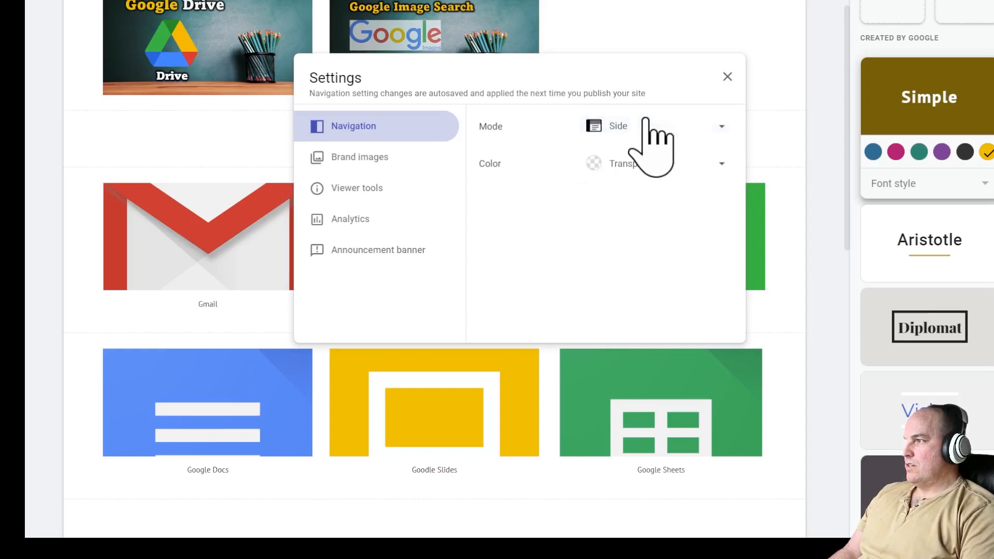
click(646, 120)
click(645, 96)
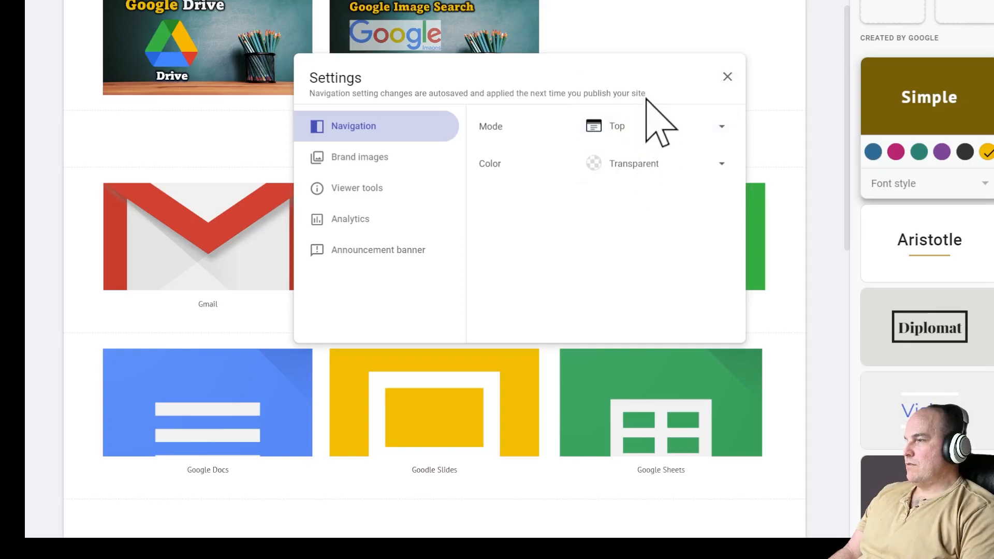
click(638, 124)
click(628, 156)
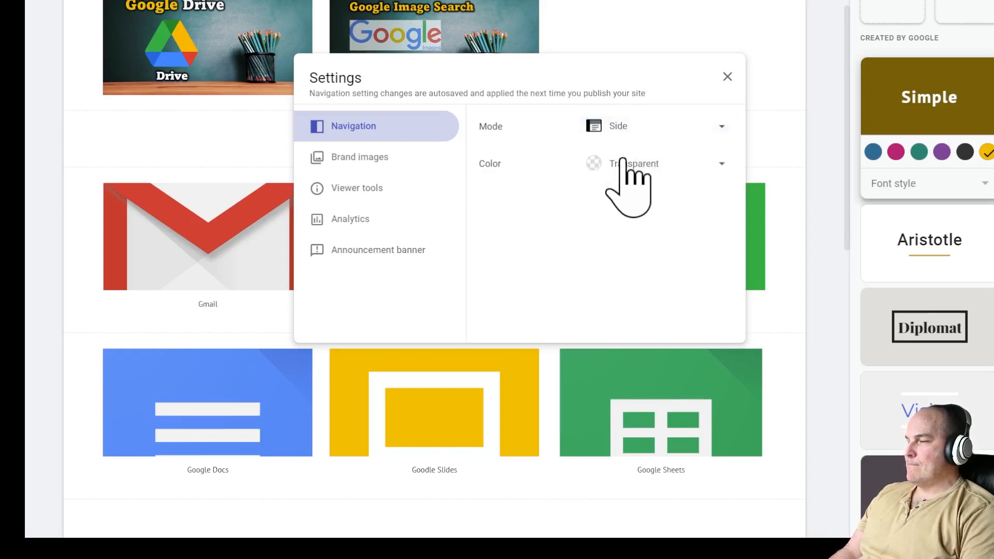
click(628, 165)
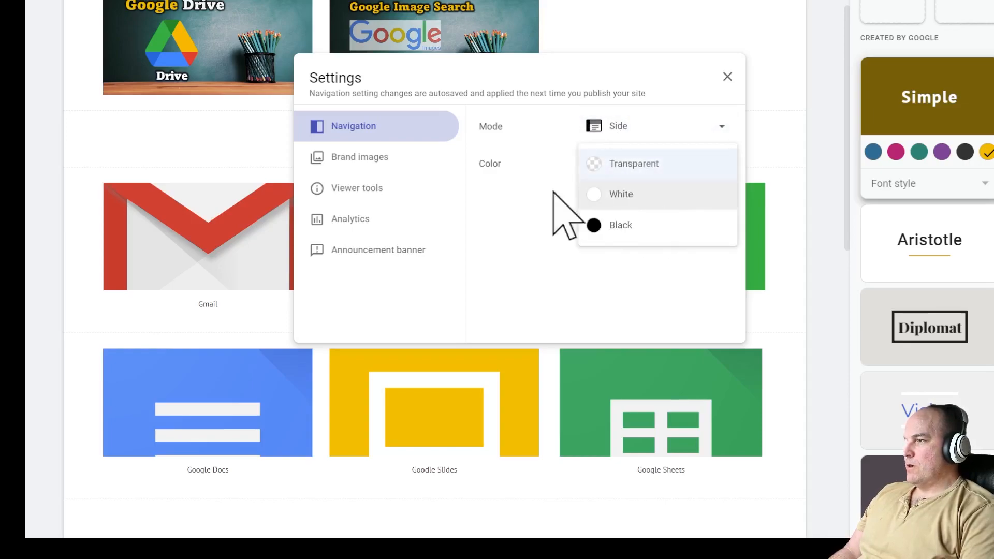
click(590, 226)
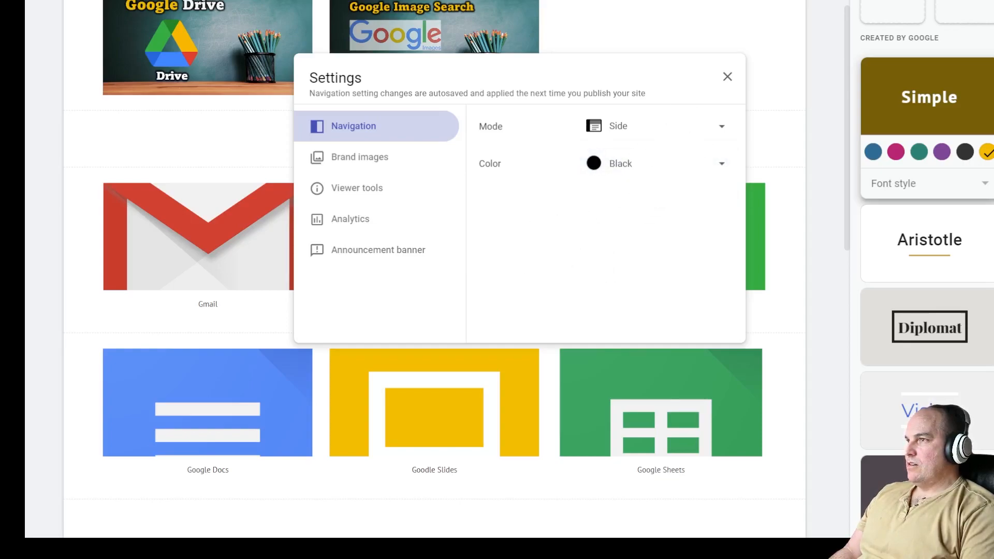
click(728, 77)
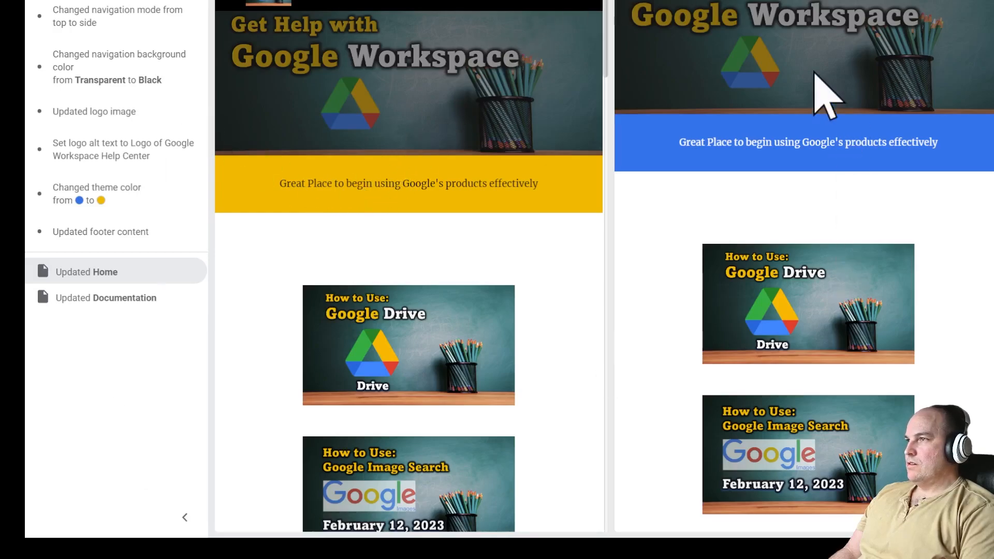
- Zoom out and scroll through the Publish dialog's change summary and preview
key(ctrl+minus)
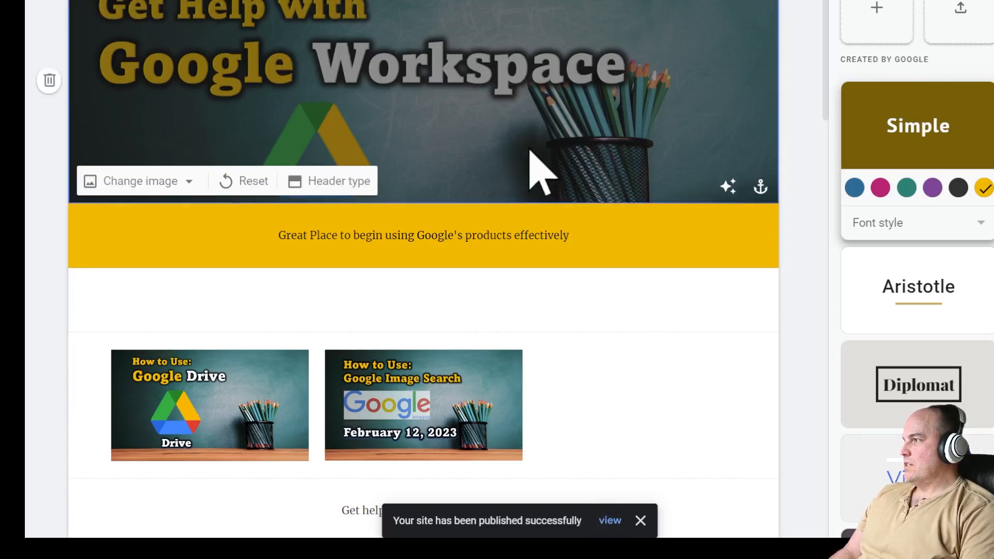
scroll(536, 160, down, 2)
scroll(627, 266, down, 18)
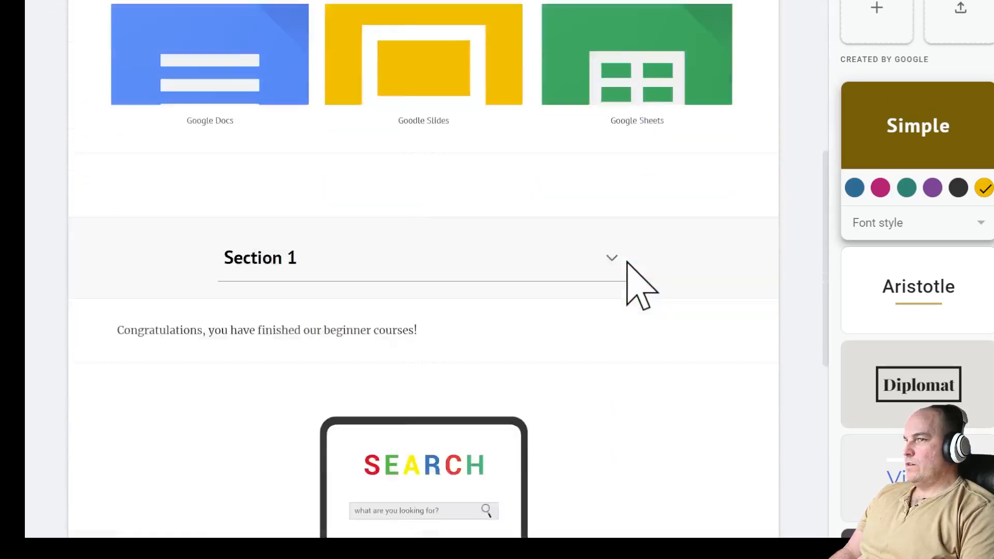
- Give the image section the yellow style and delete the empty section below the header
scroll(632, 285, up, 19)
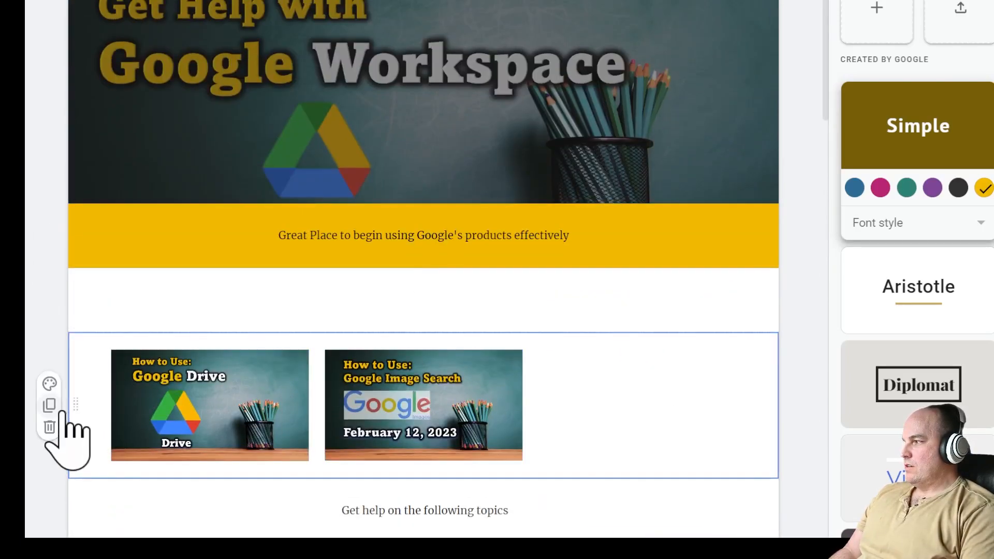
click(51, 385)
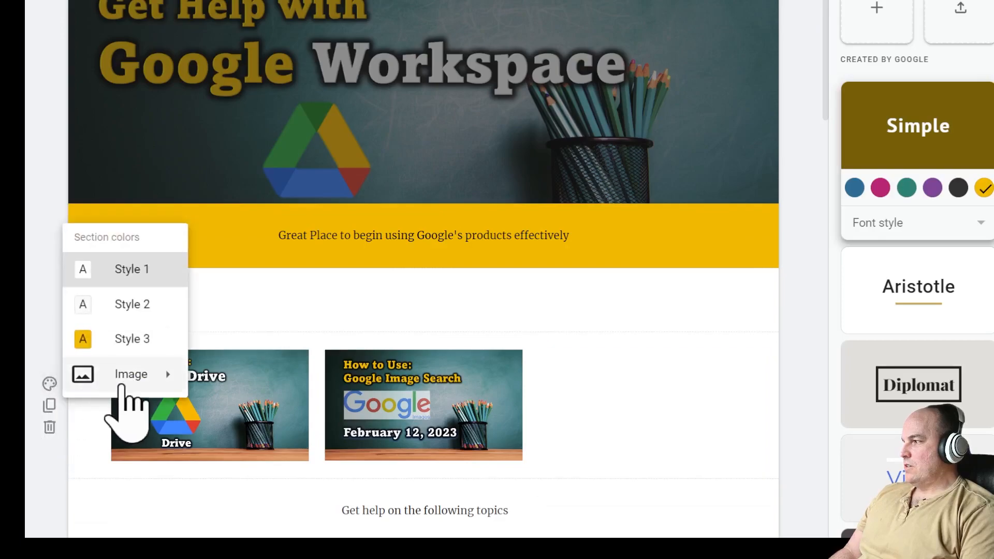
click(156, 341)
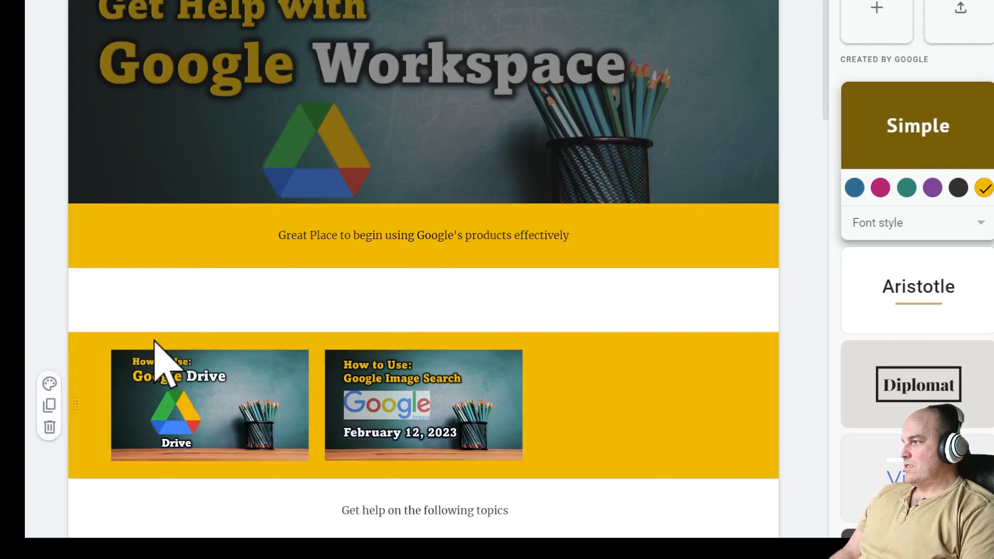
click(204, 295)
click(81, 301)
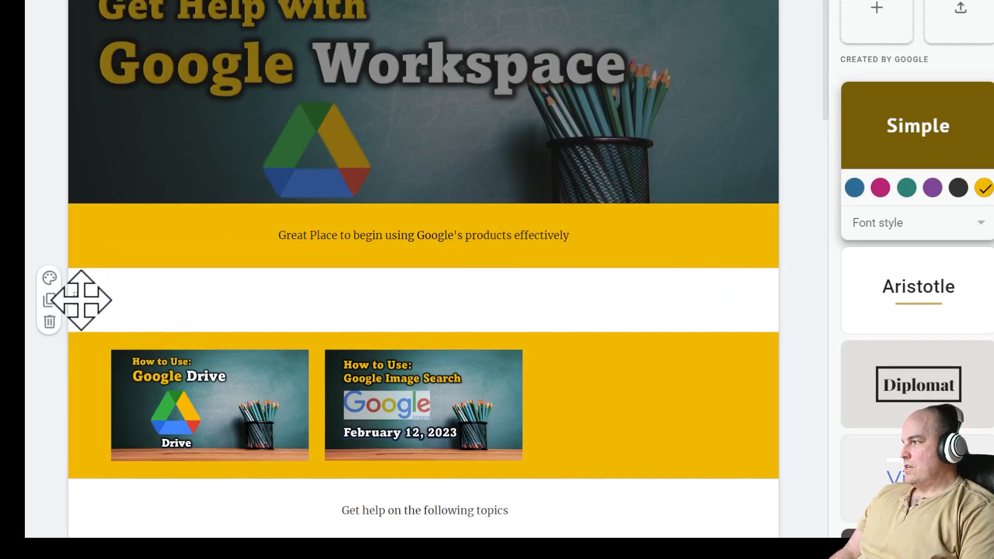
click(50, 322)
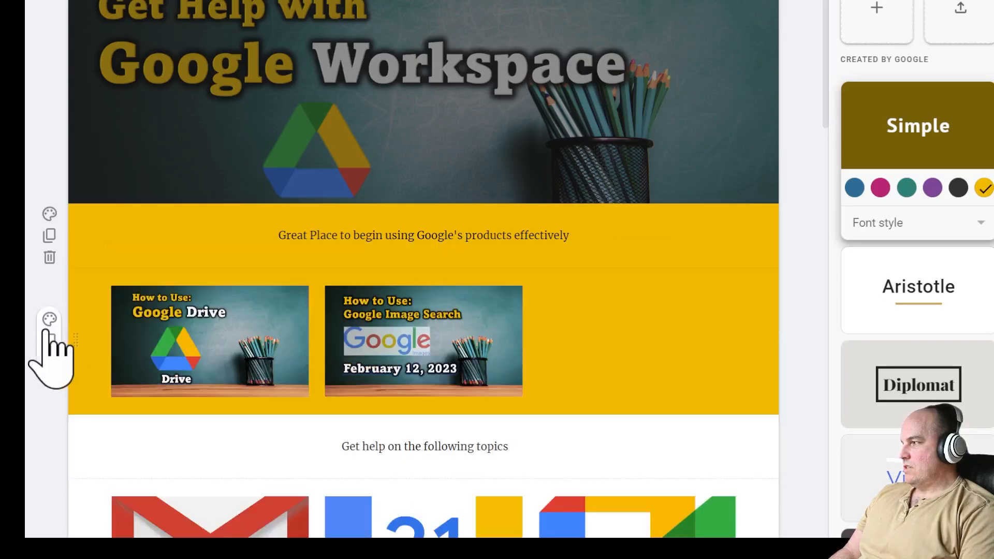
- Turn the Gmail, Calendar and Meet section yellow and the Docs, Slides and Sheets section light grey
scroll(429, 332, down, 1)
scroll(429, 332, down, 5)
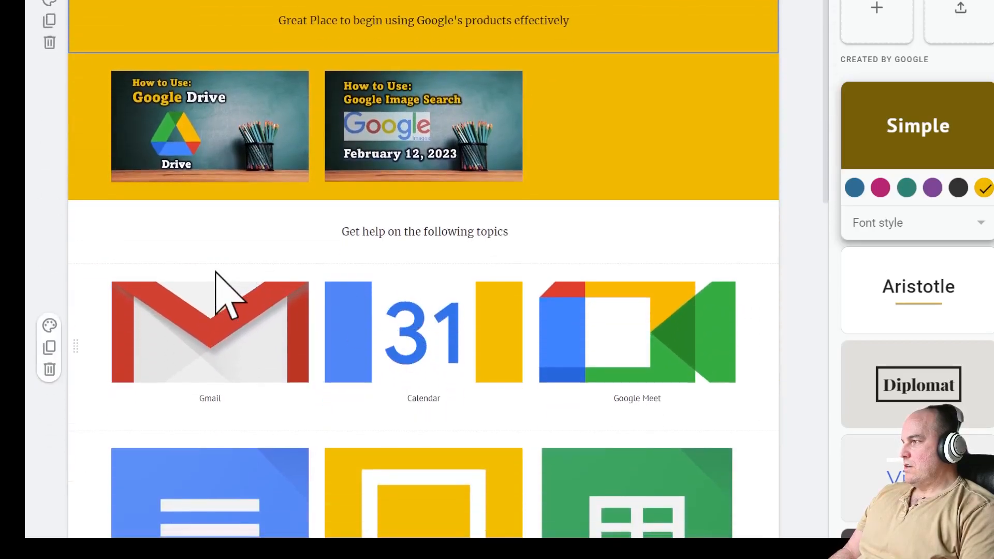
scroll(349, 362, down, 6)
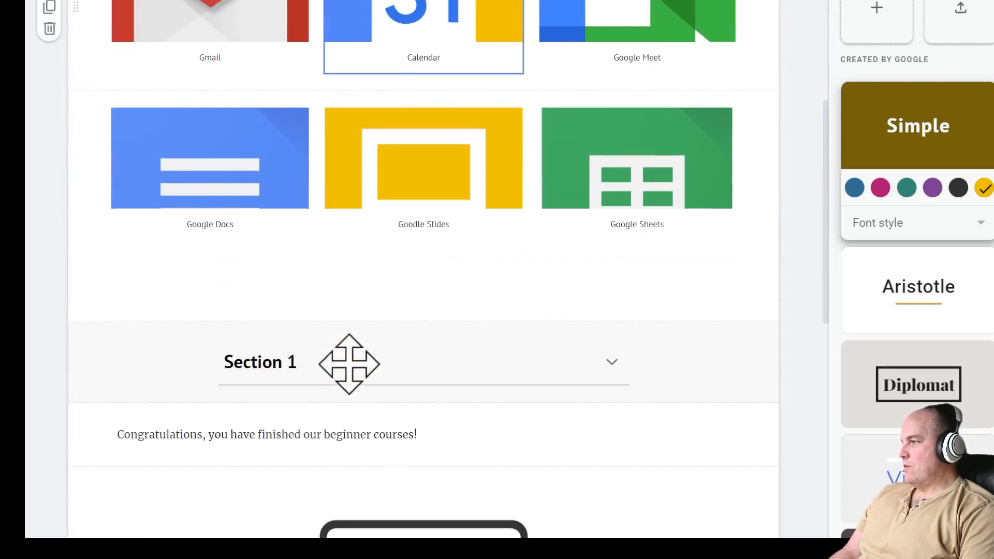
scroll(348, 362, up, 4)
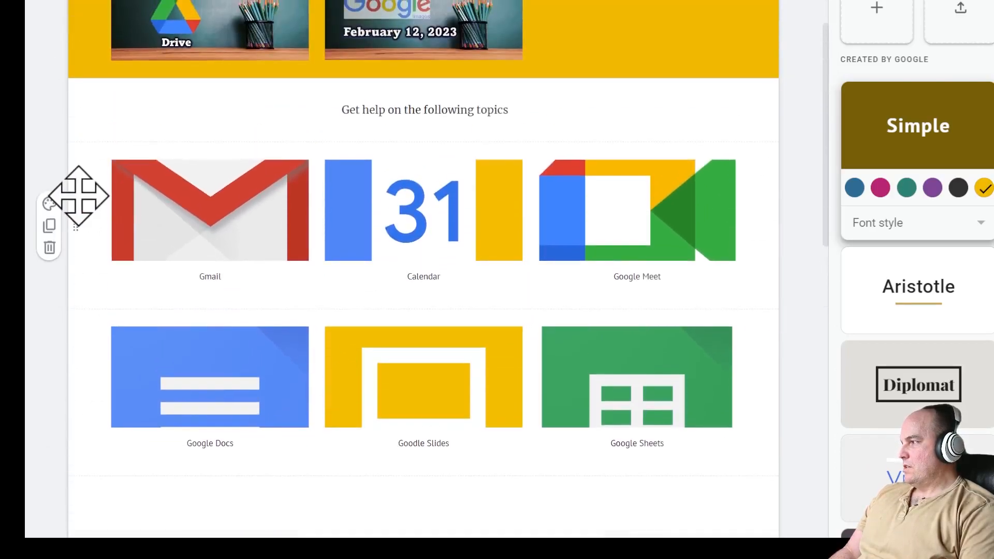
click(49, 204)
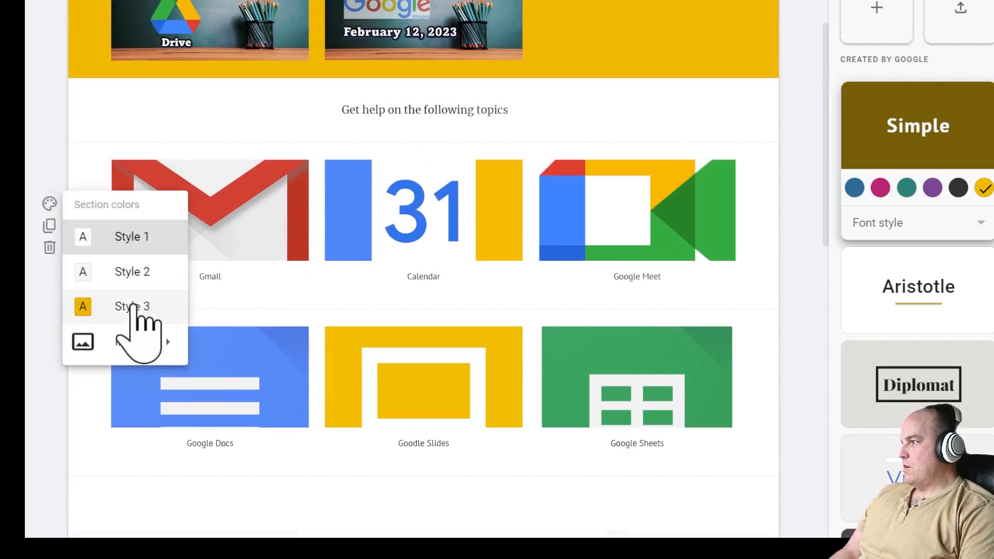
click(135, 308)
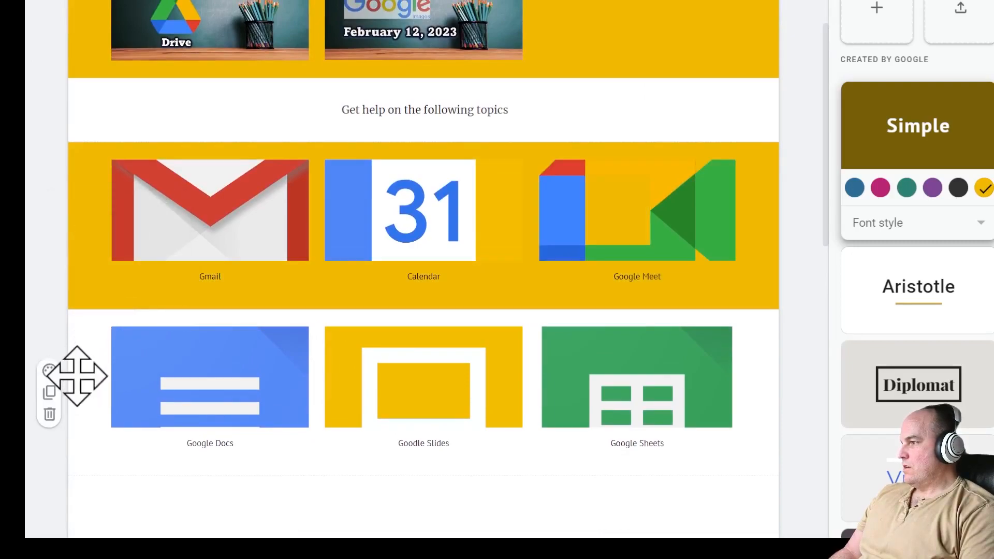
click(49, 370)
click(110, 328)
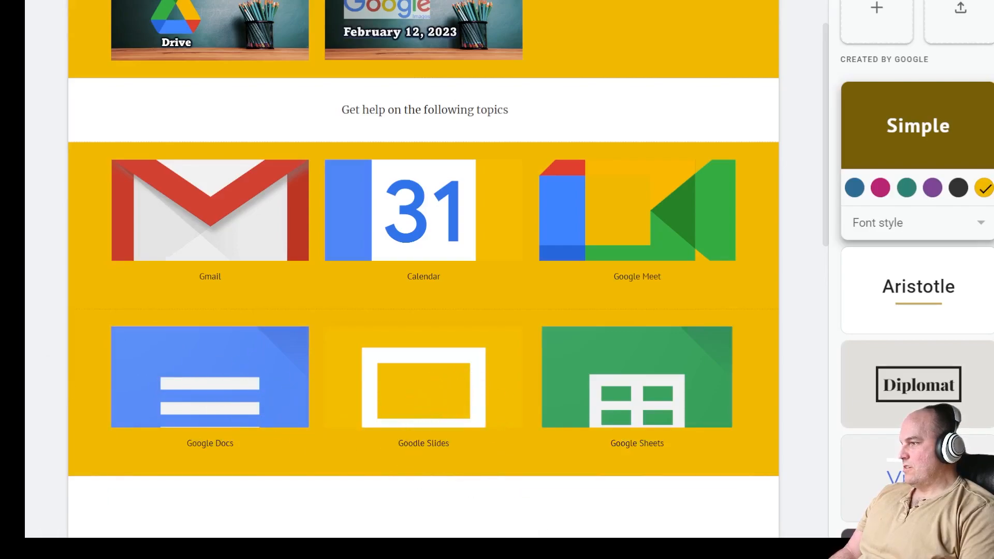
scroll(73, 322, down, 1)
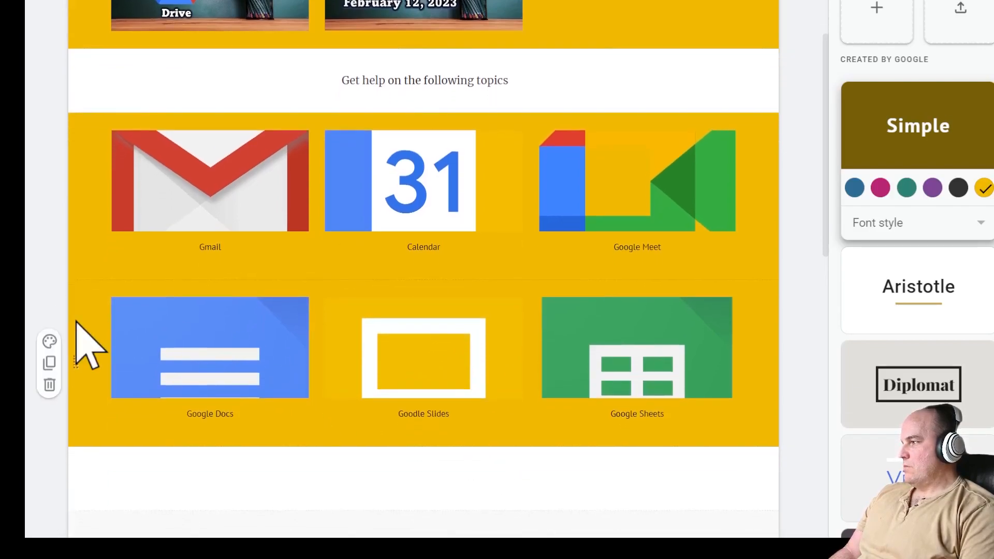
click(49, 341)
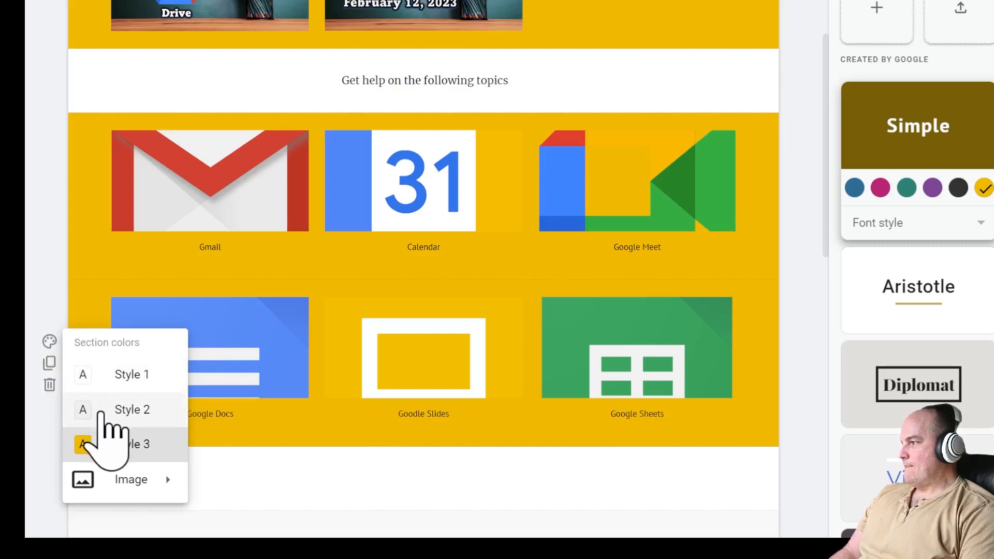
click(101, 412)
- Delete the empty section above Section 1, then open the insert wheel below the search image
scroll(348, 472, down, 5)
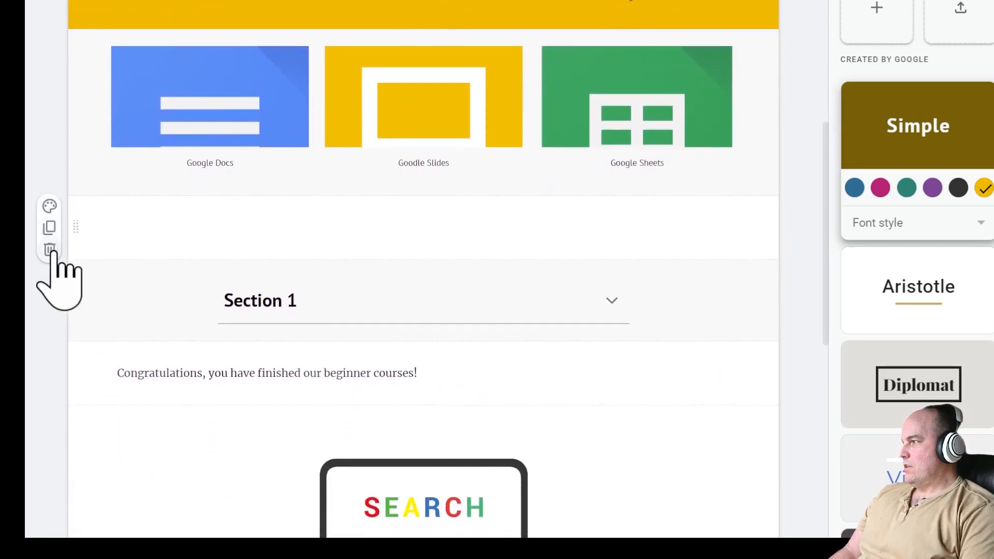
click(50, 250)
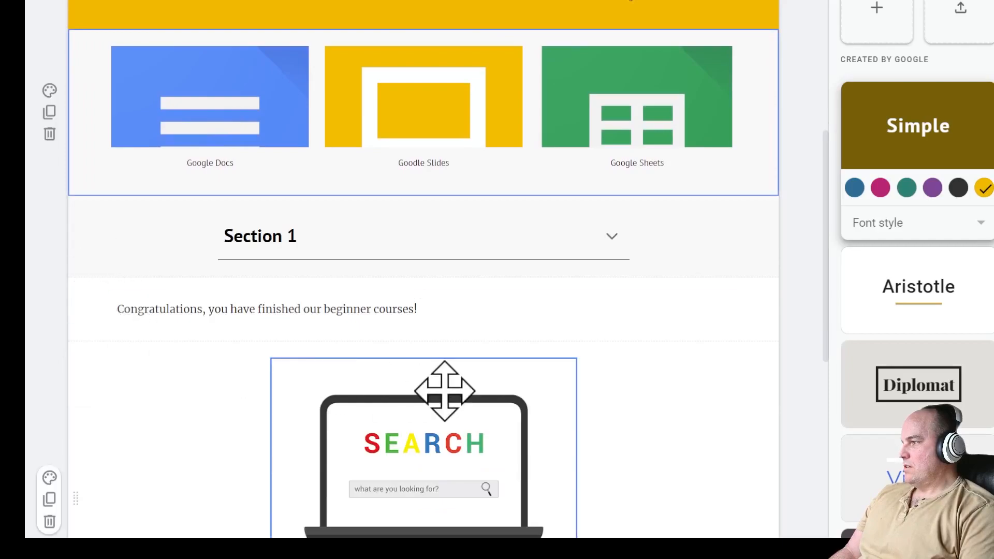
scroll(444, 388, down, 5)
scroll(518, 373, down, 4)
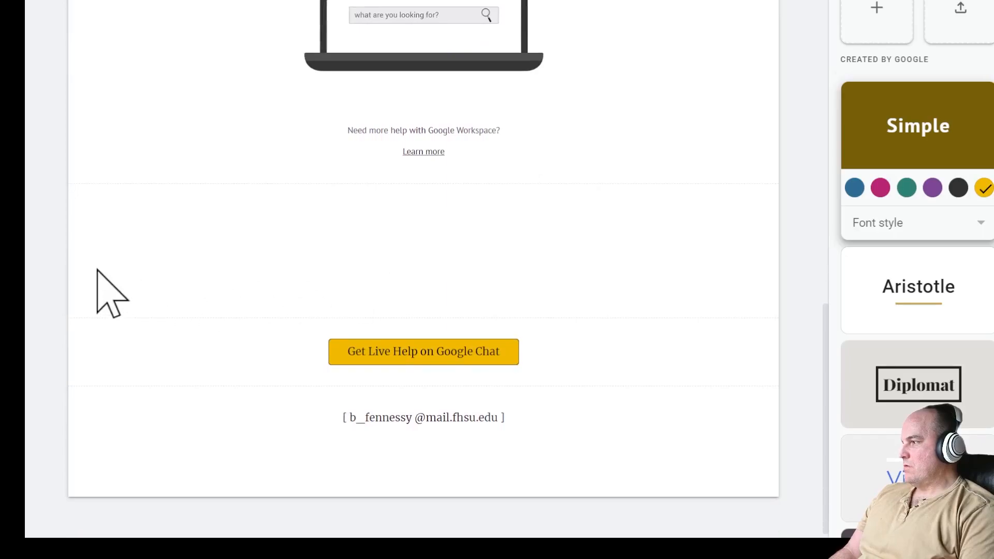
mouse_move(264, 339)
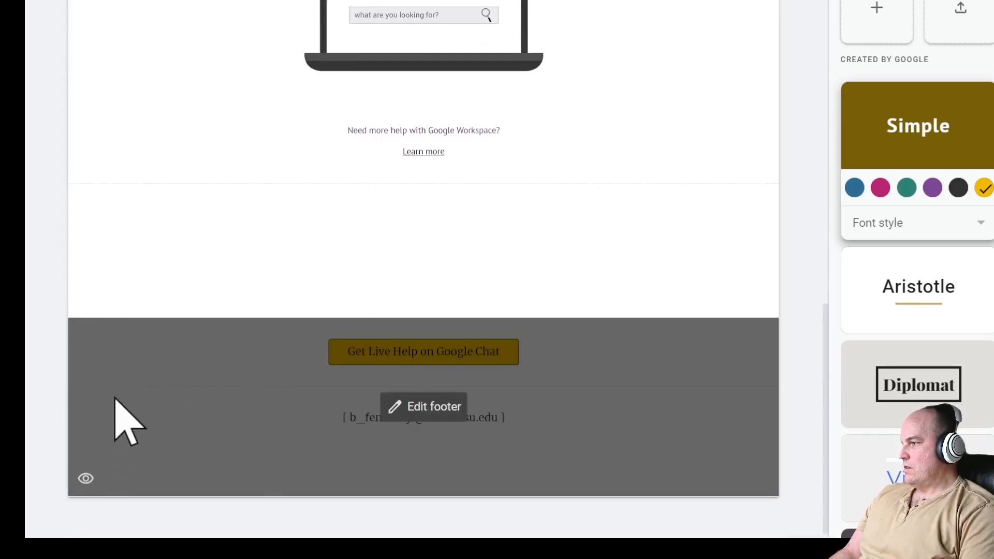
scroll(669, 386, up, 3)
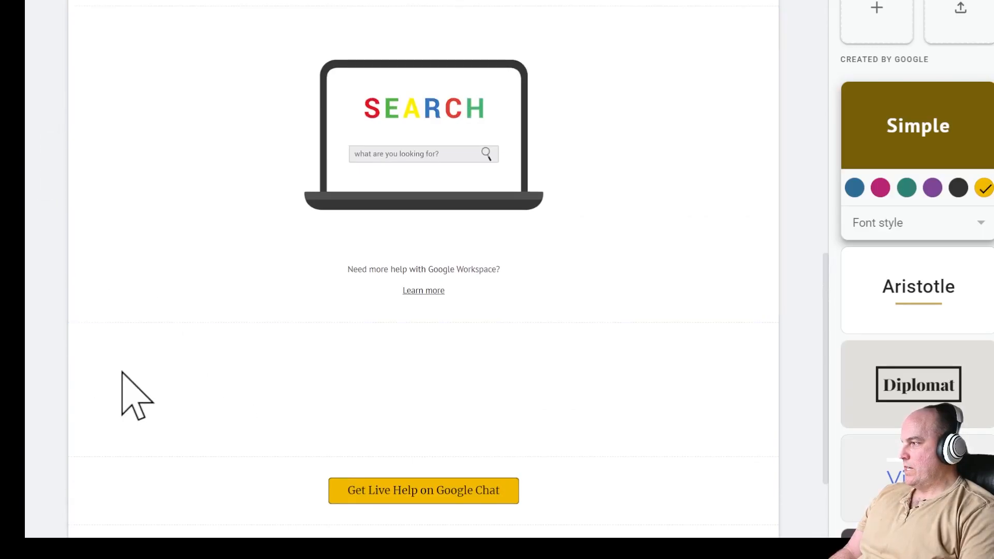
double_click(739, 385)
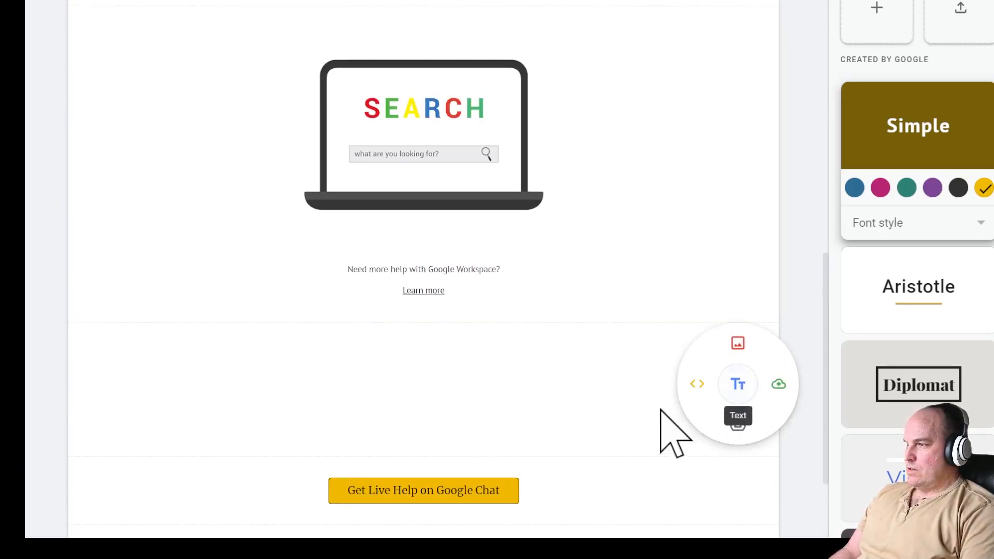
- Make the Get help on the following topics section yellow with its heading at size 18
click(579, 385)
scroll(739, 373, up, 12)
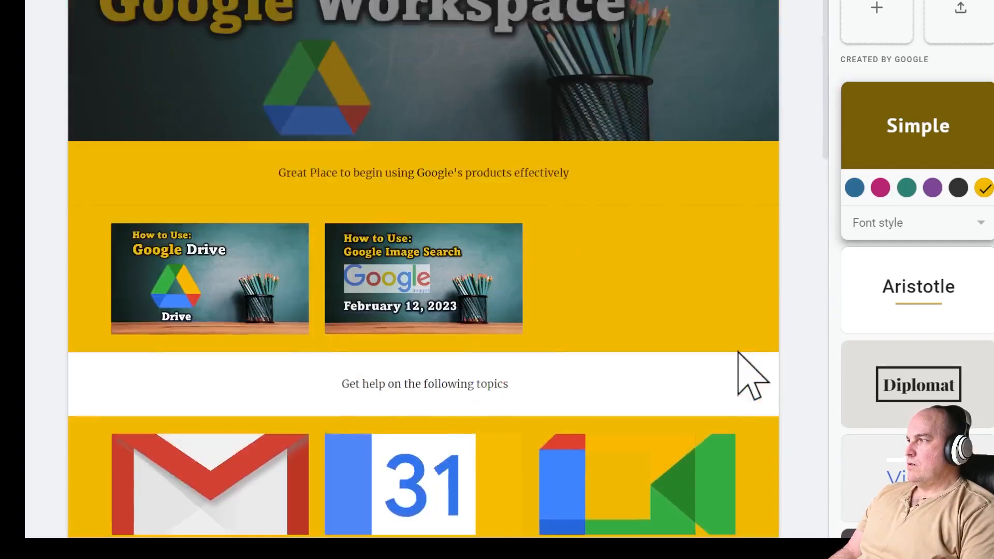
scroll(751, 378, down, 3)
scroll(688, 326, up, 1)
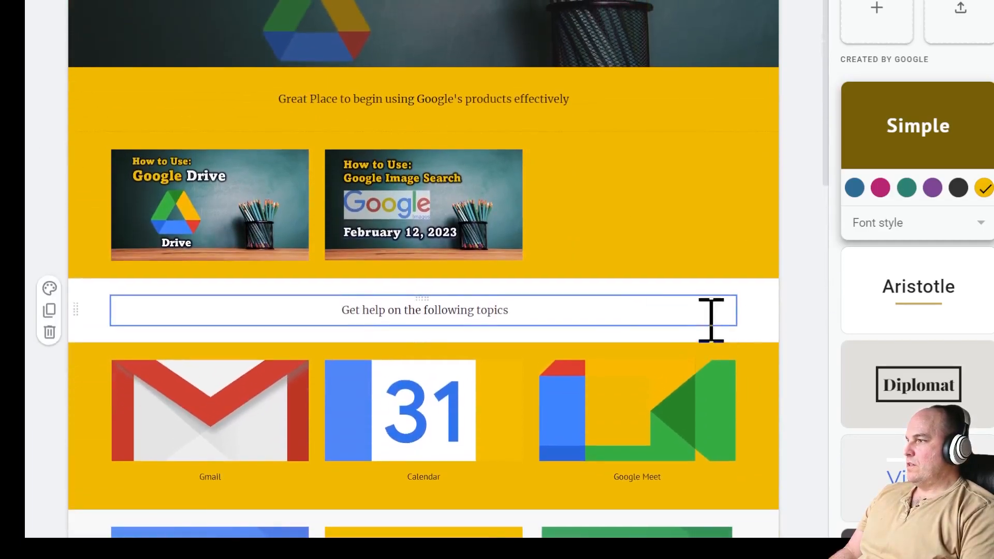
click(761, 315)
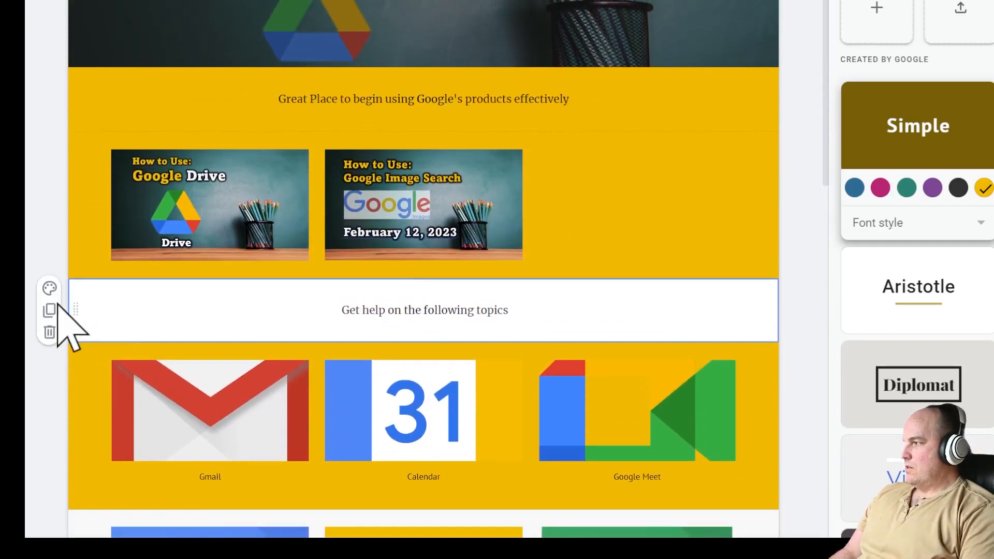
click(49, 288)
click(114, 391)
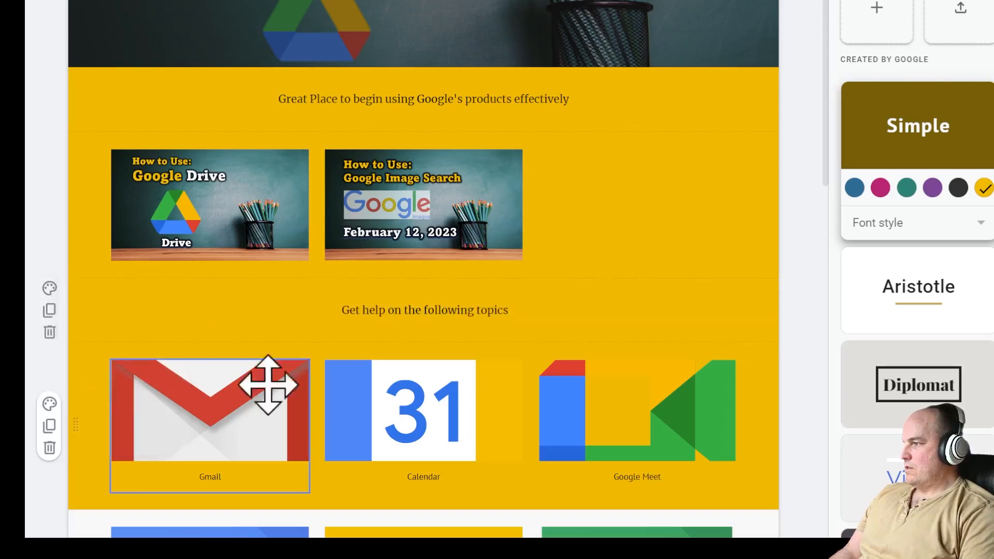
click(474, 311)
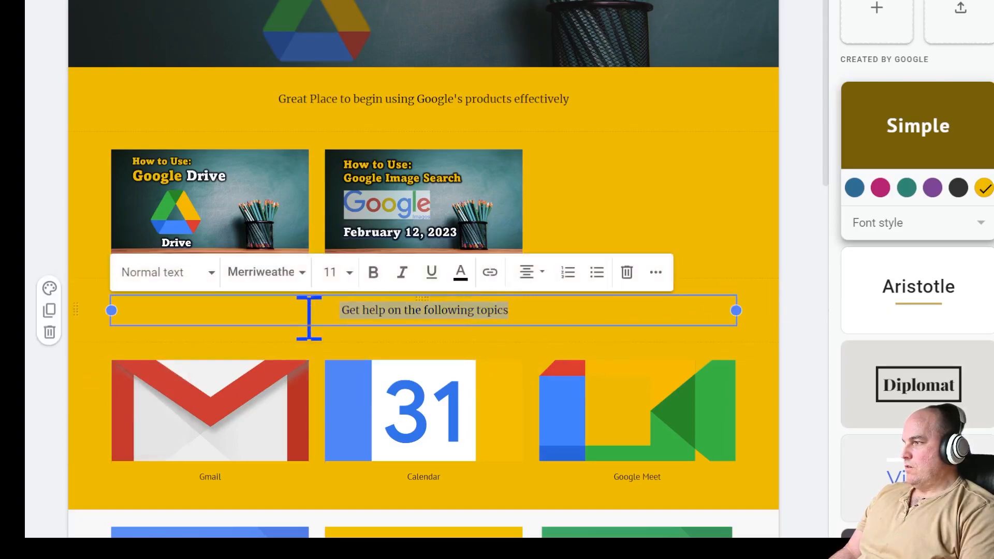
click(342, 272)
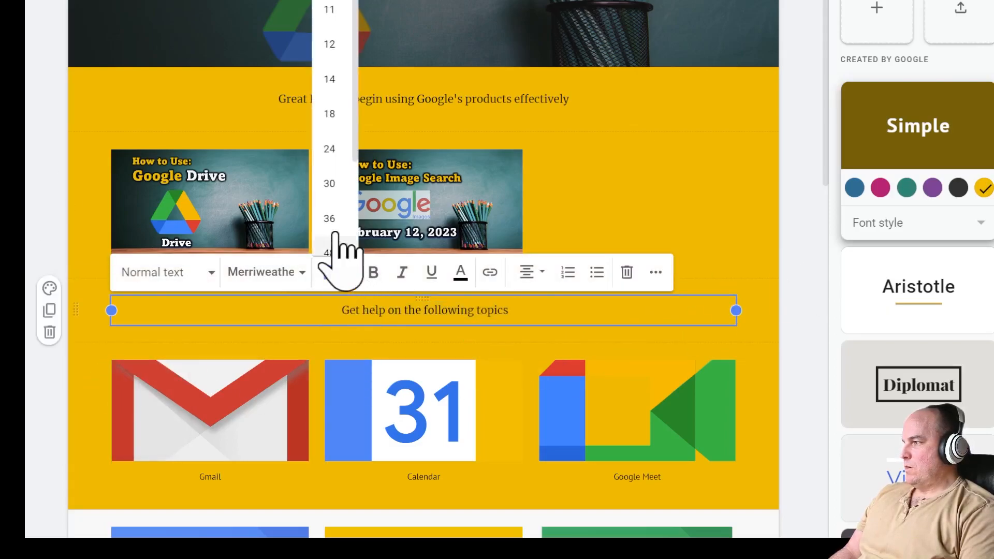
click(341, 114)
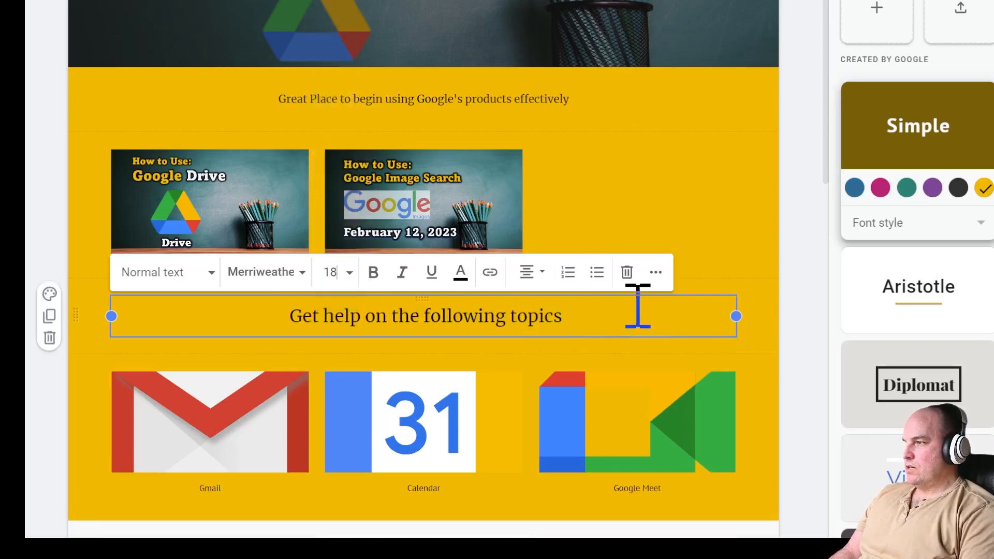
click(762, 325)
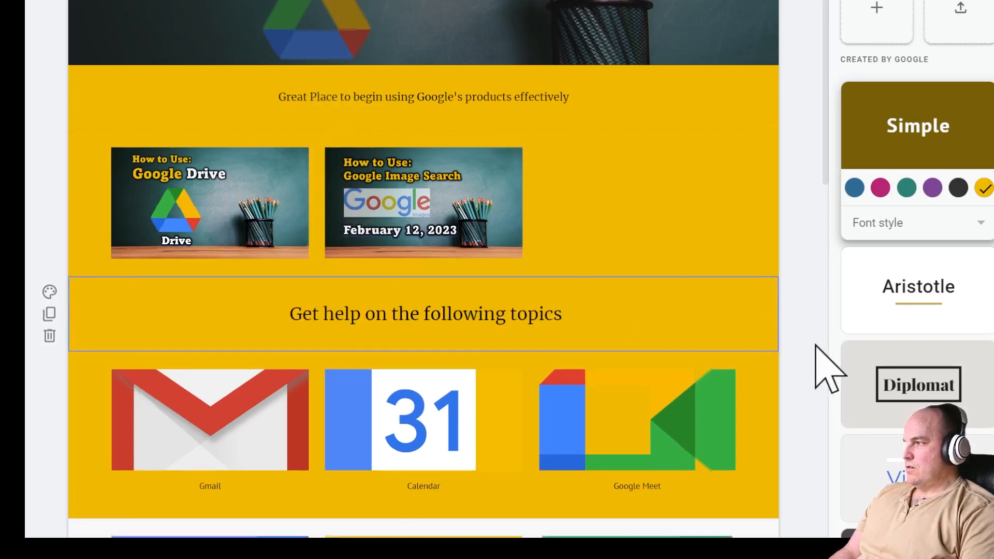
- Apply the yellow style to the Section 1 block
scroll(827, 369, down, 8)
scroll(826, 369, down, 4)
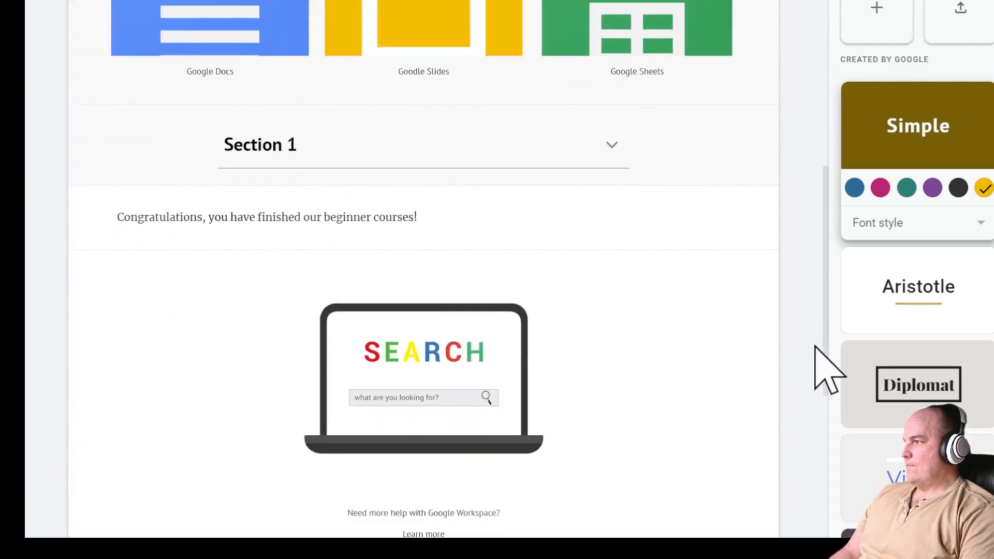
click(725, 179)
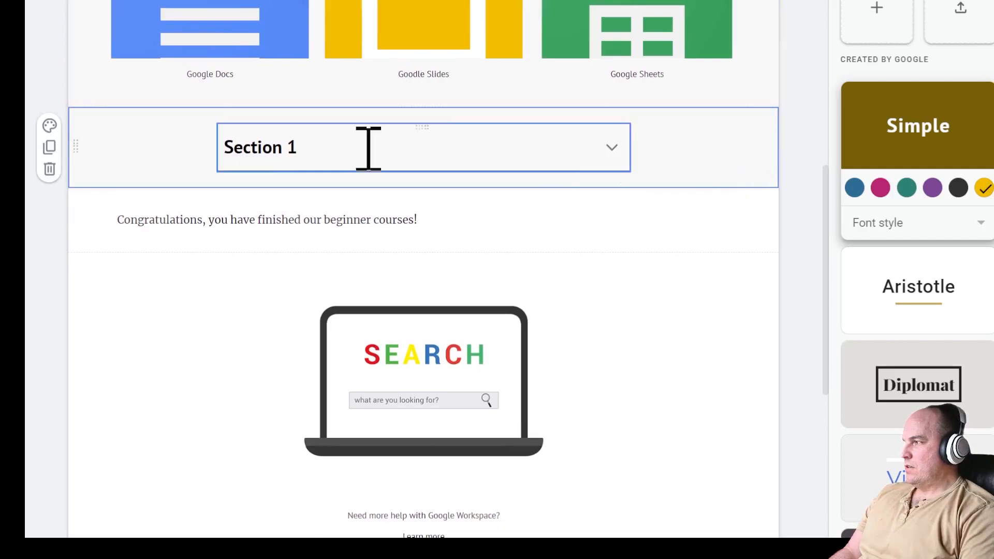
click(49, 126)
click(129, 228)
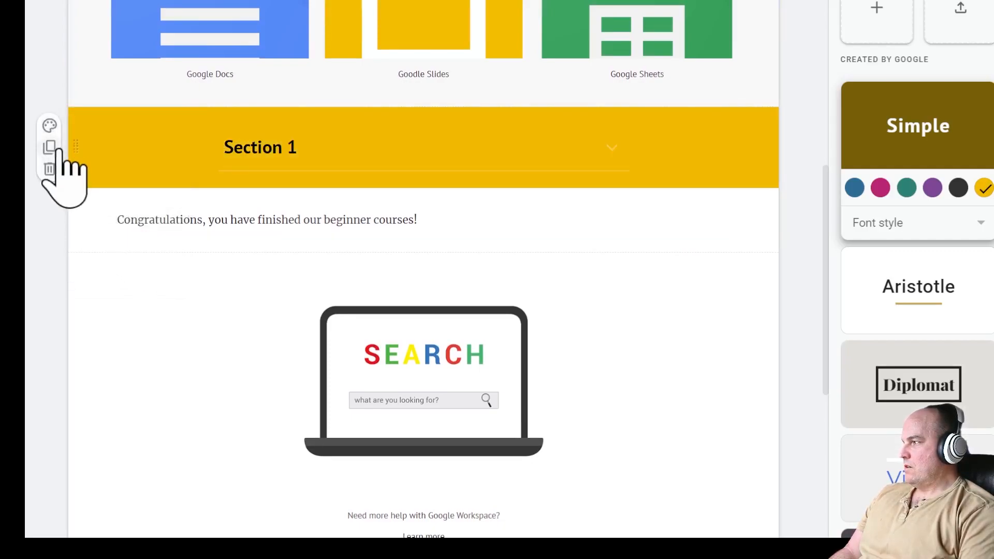
click(49, 126)
click(112, 226)
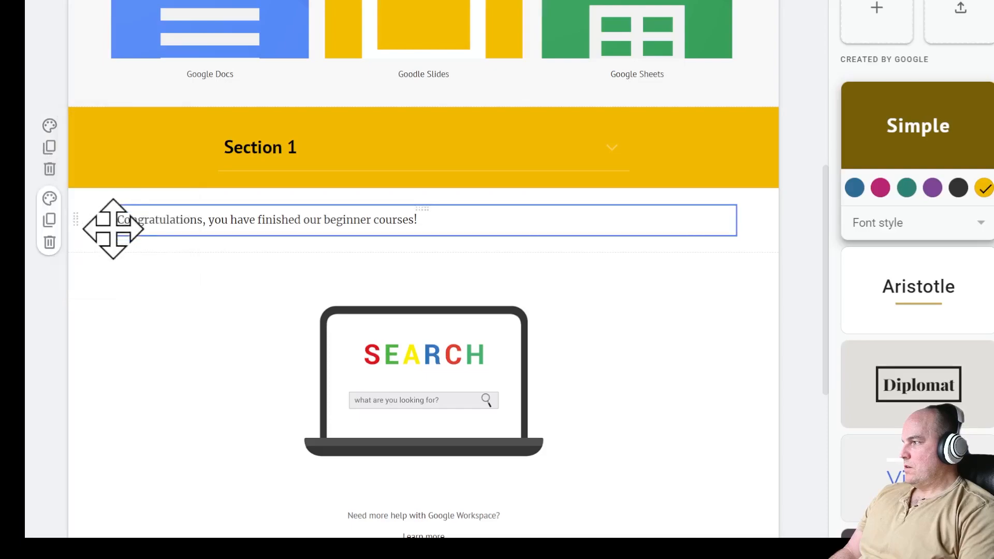
- Make the congratulations section and the search image section yellow
click(50, 199)
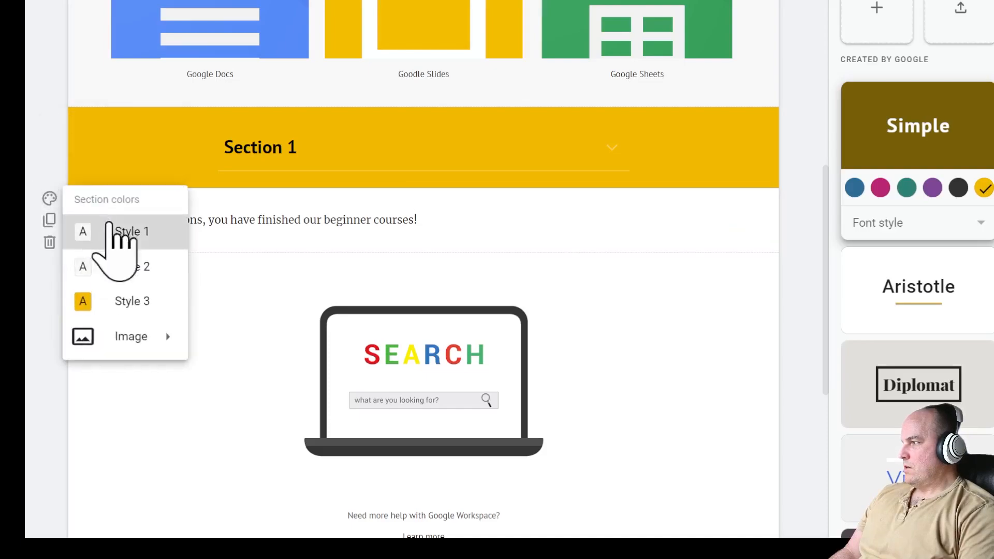
click(121, 300)
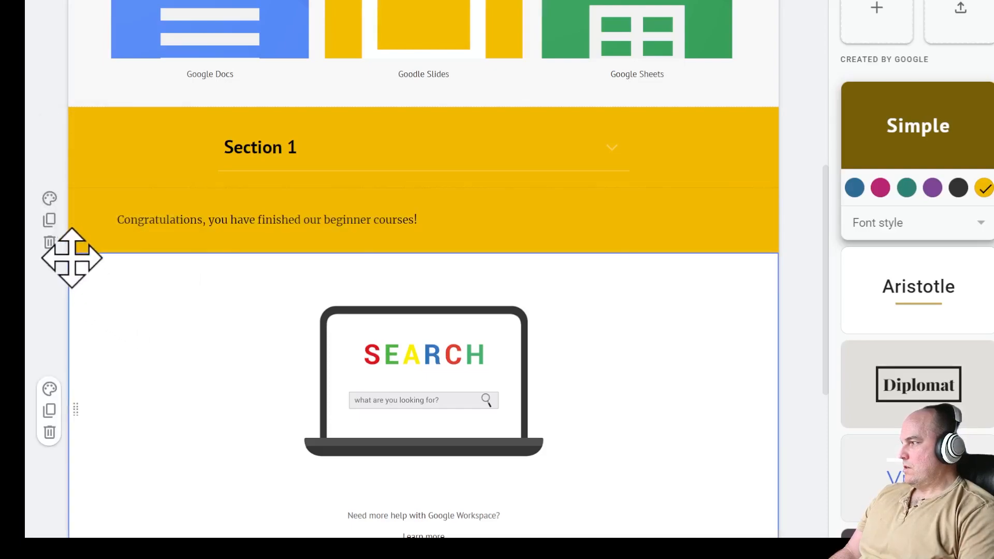
click(50, 199)
click(124, 308)
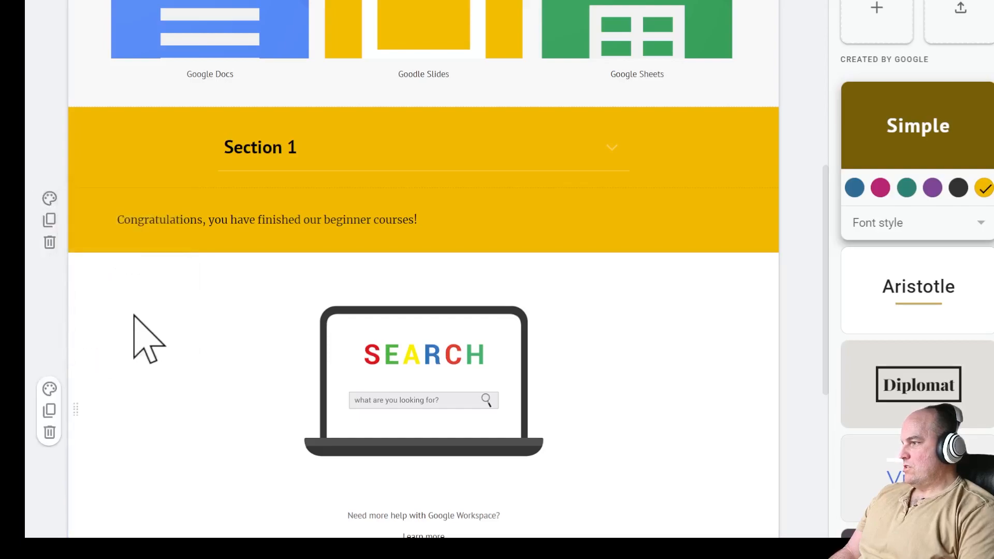
click(50, 389)
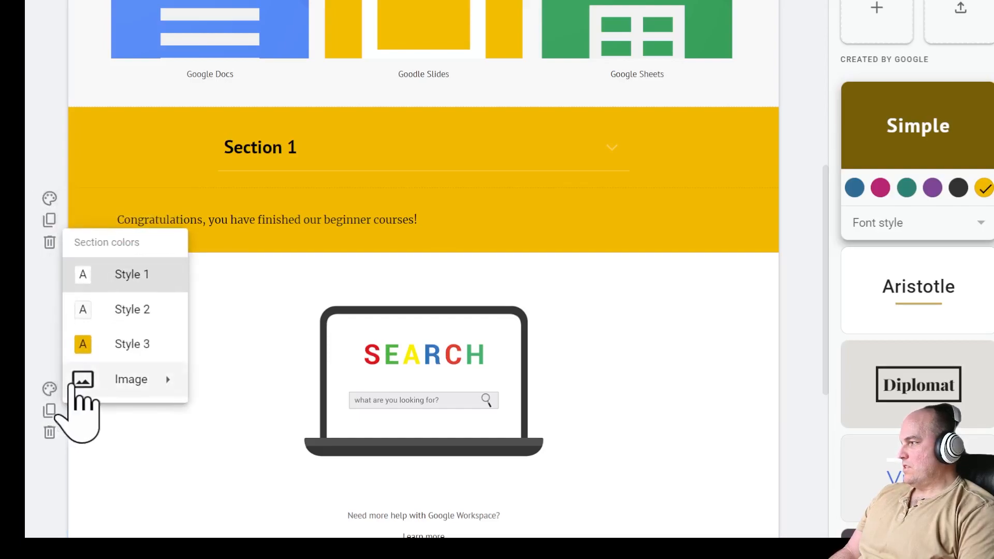
click(116, 346)
scroll(706, 328, down, 4)
scroll(706, 332, down, 1)
scroll(673, 323, up, 1)
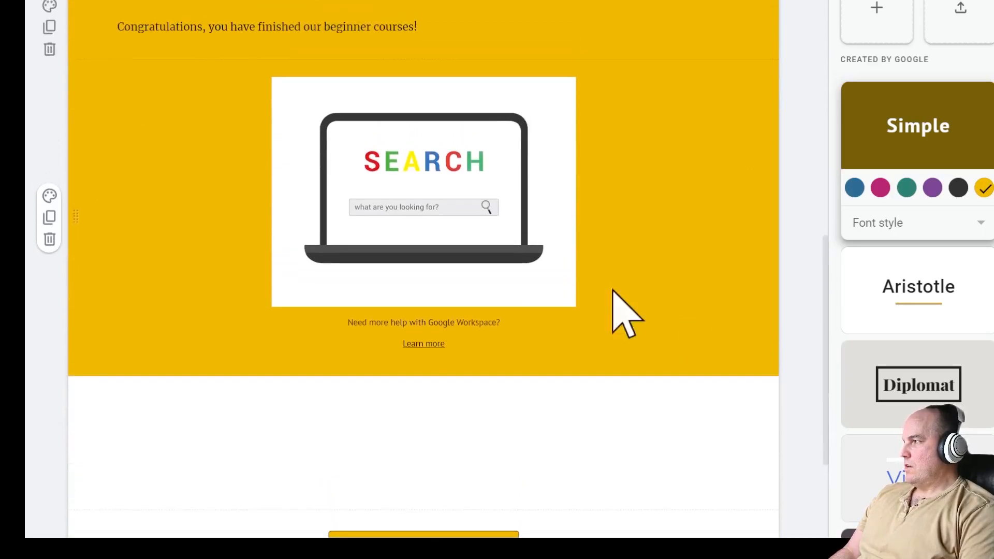
- Set the Congratulations heading to font size 18
click(133, 33)
mouse_move(126, 36)
mouse_down()
mouse_move(448, 45)
mouse_move(111, 41)
mouse_up()
click(334, 3)
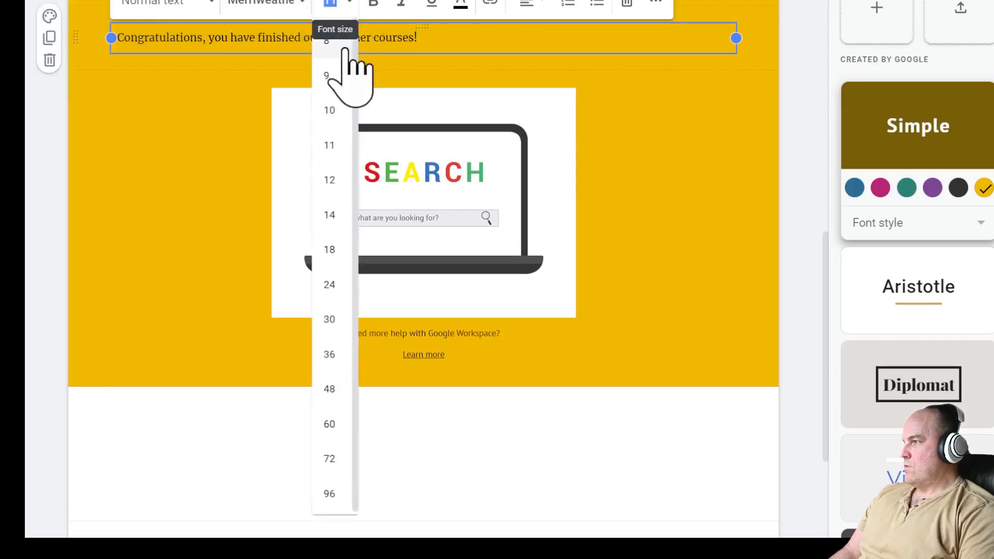
click(333, 252)
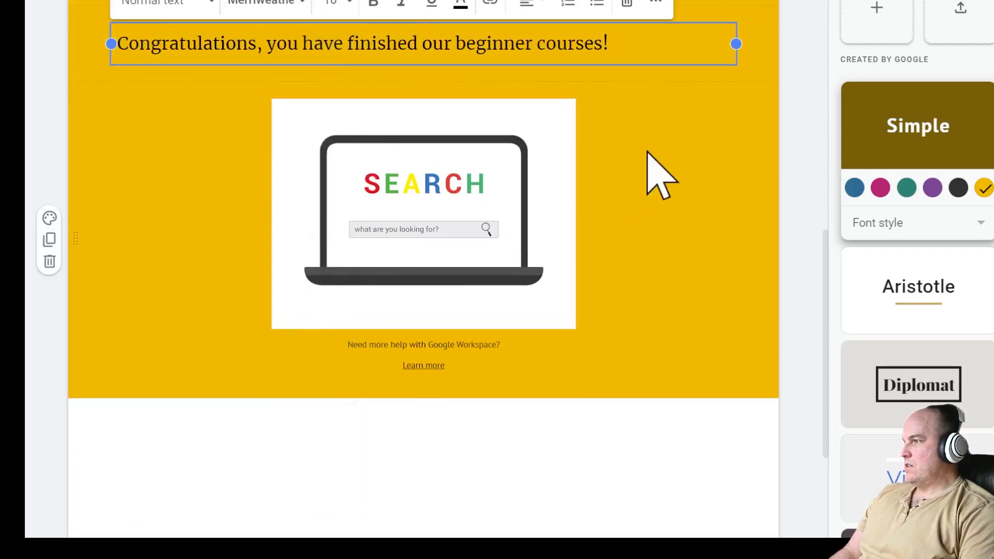
click(714, 148)
- Set the 'Need more help with Google Workspace?' caption to font size 12
scroll(692, 266, up, 3)
scroll(692, 266, down, 3)
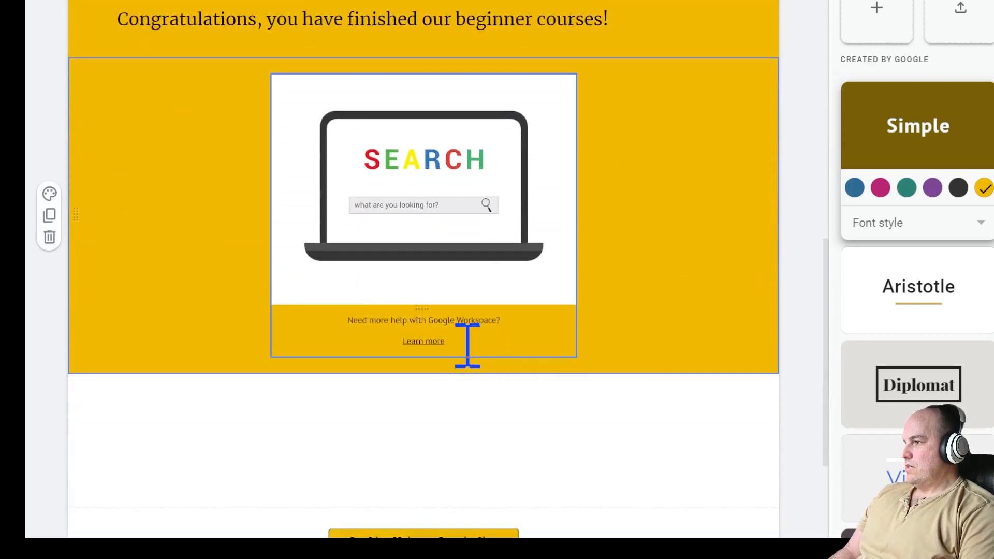
click(456, 339)
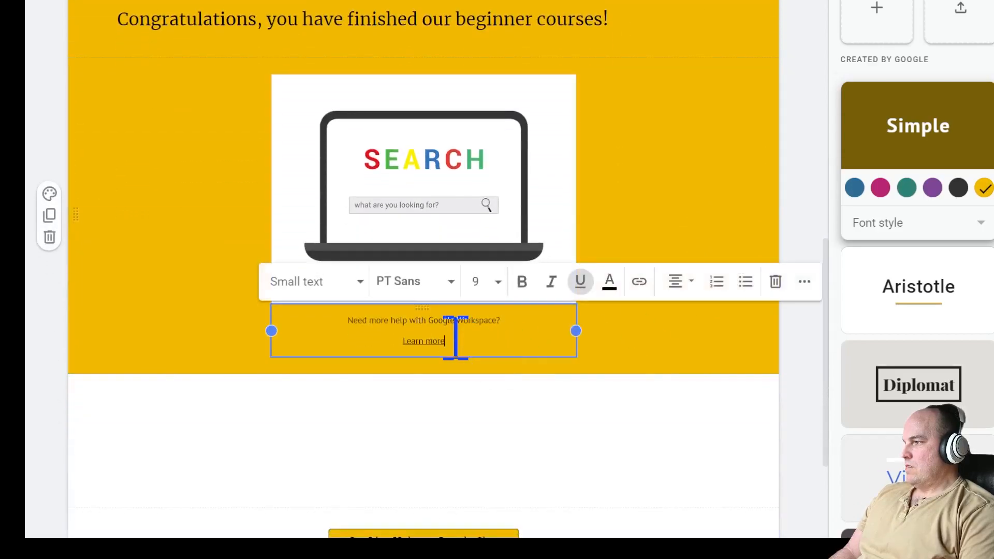
click(498, 283)
click(487, 45)
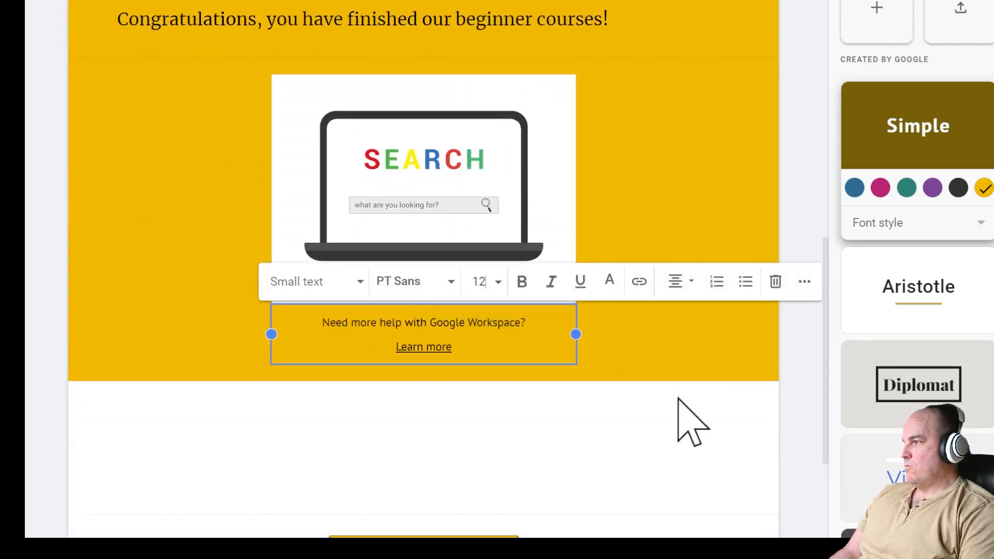
click(690, 426)
- Edit the site footer and make its e-mail contact section yellow
scroll(687, 413, down, 4)
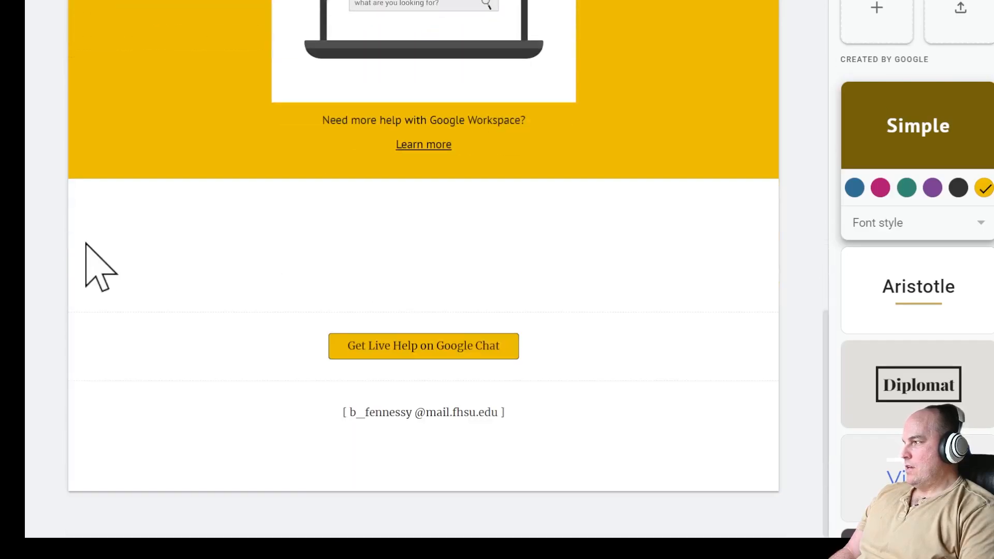
click(214, 346)
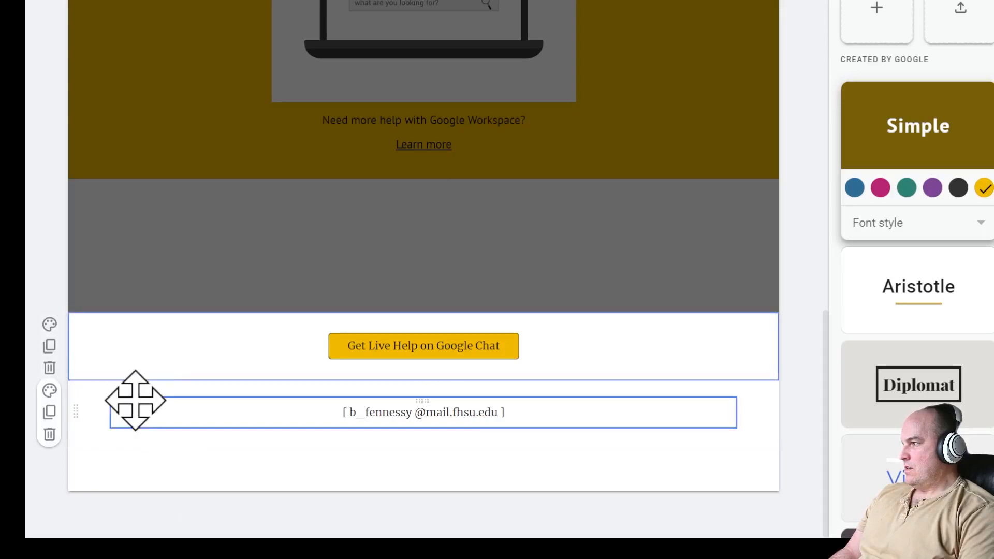
click(116, 437)
click(61, 394)
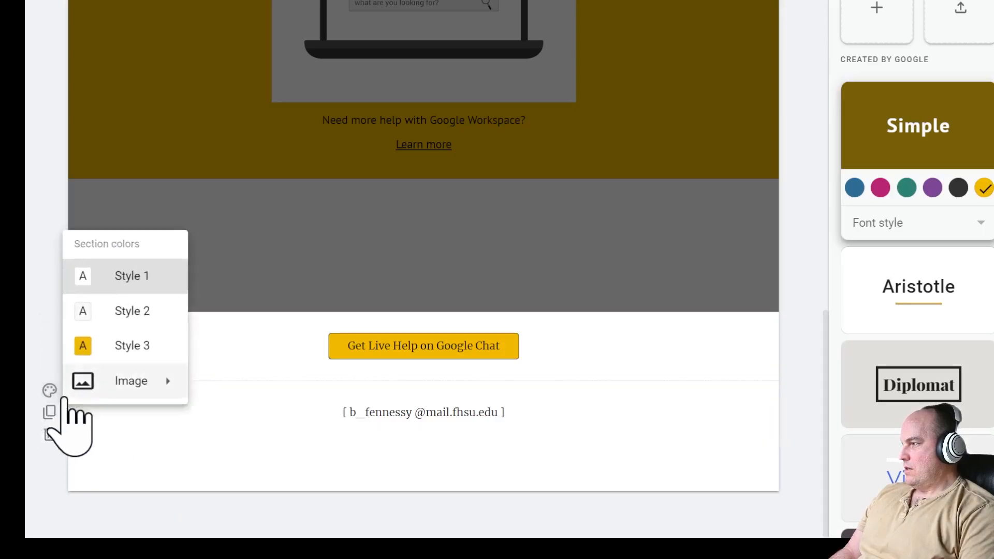
click(118, 346)
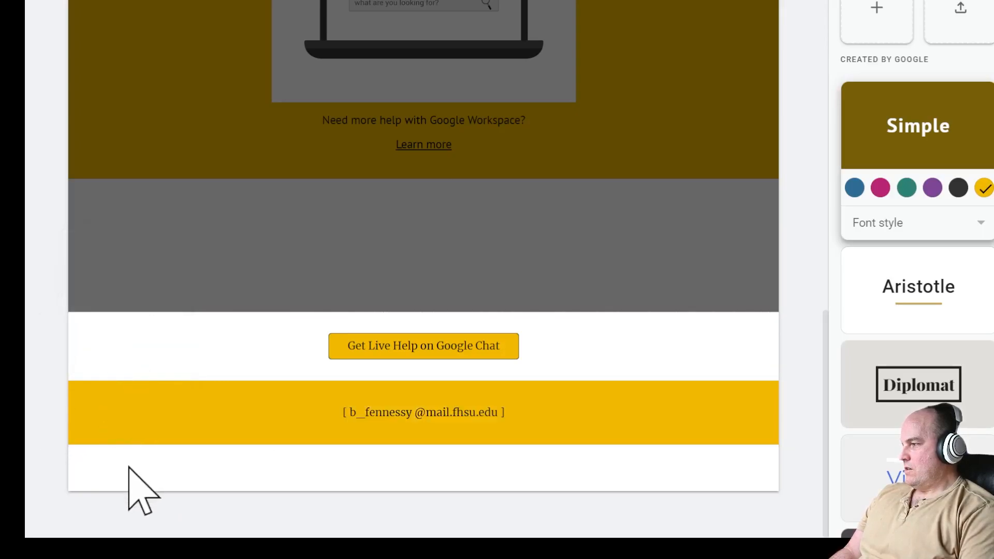
scroll(666, 366, up, 15)
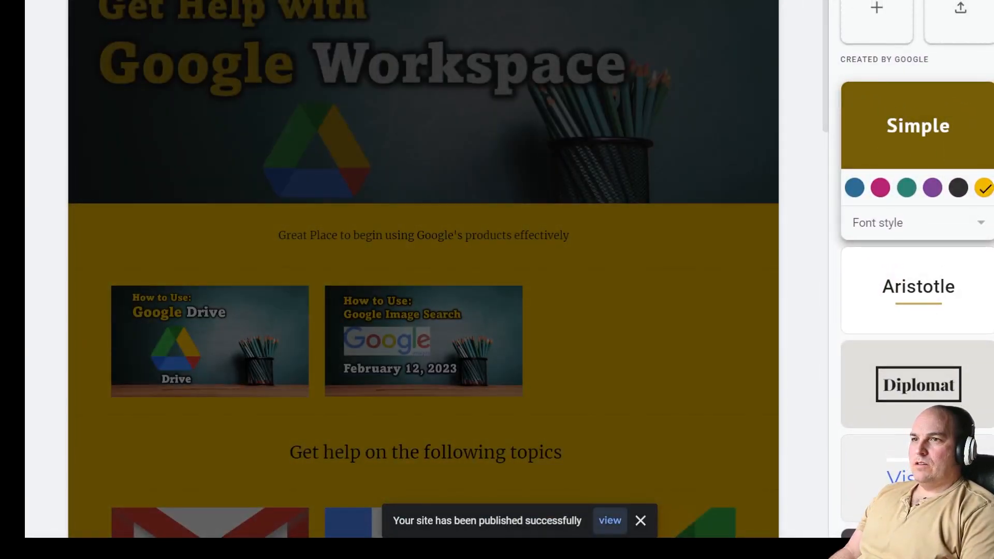
- Copy the published site's web address, then open the editor's More options menu
scroll(523, 269, down, 15)
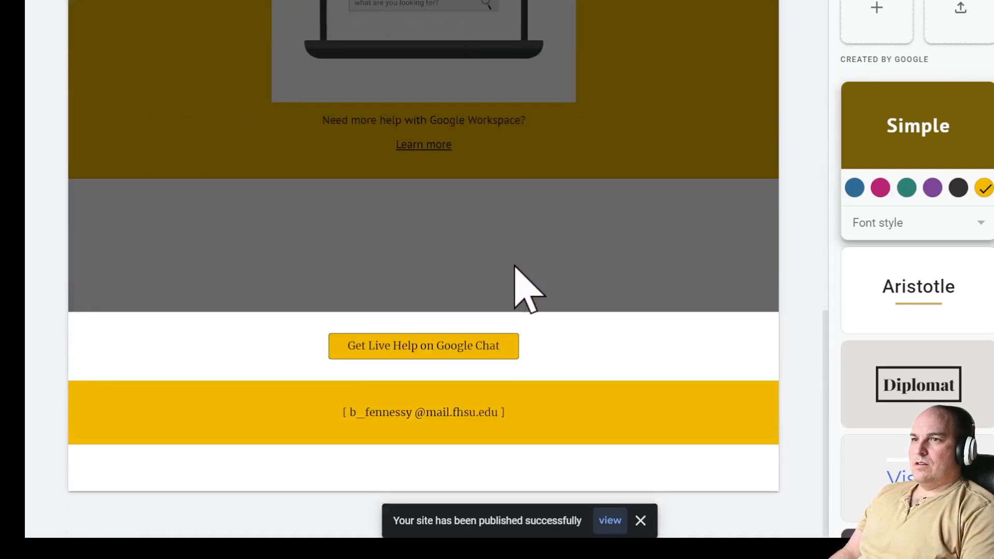
scroll(515, 267, up, 10)
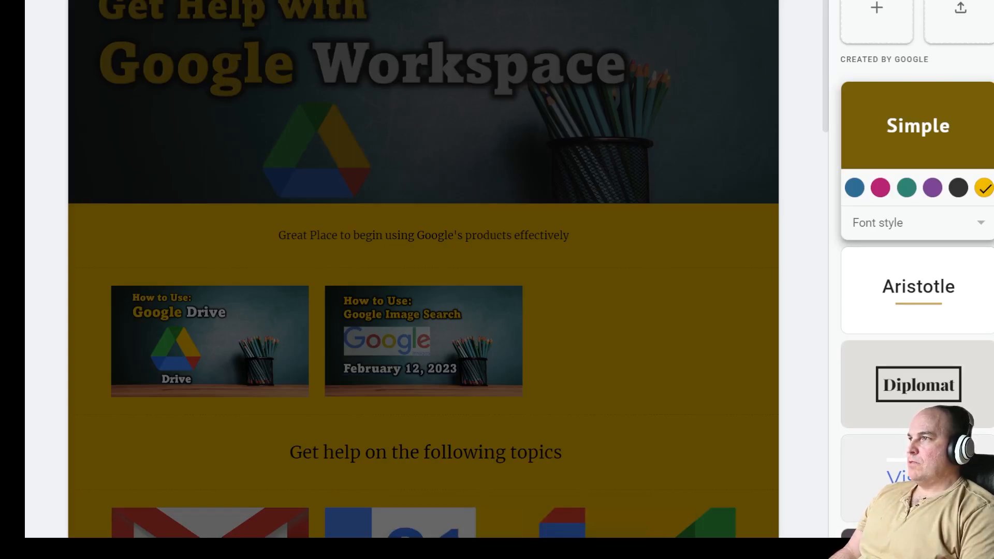
click(725, 1)
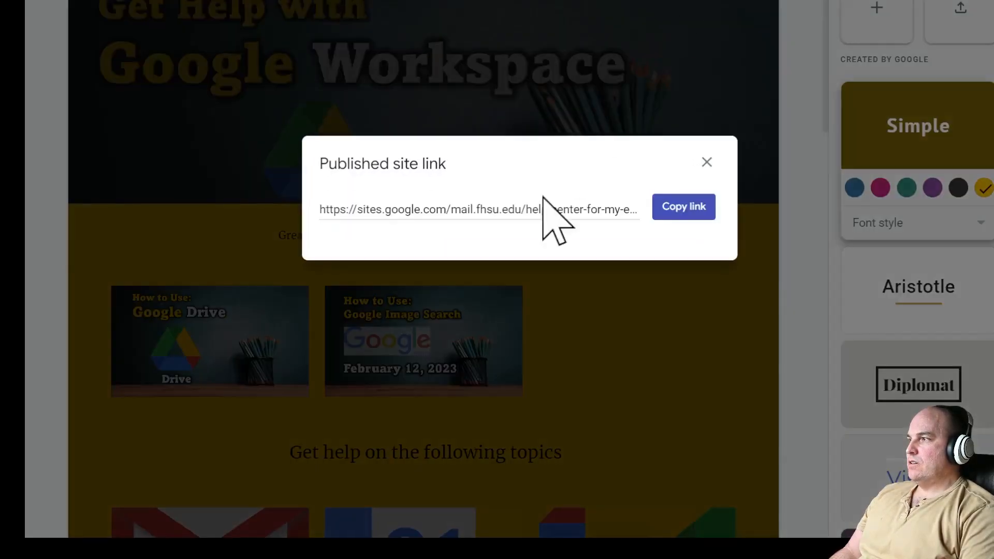
click(363, 215)
click(683, 206)
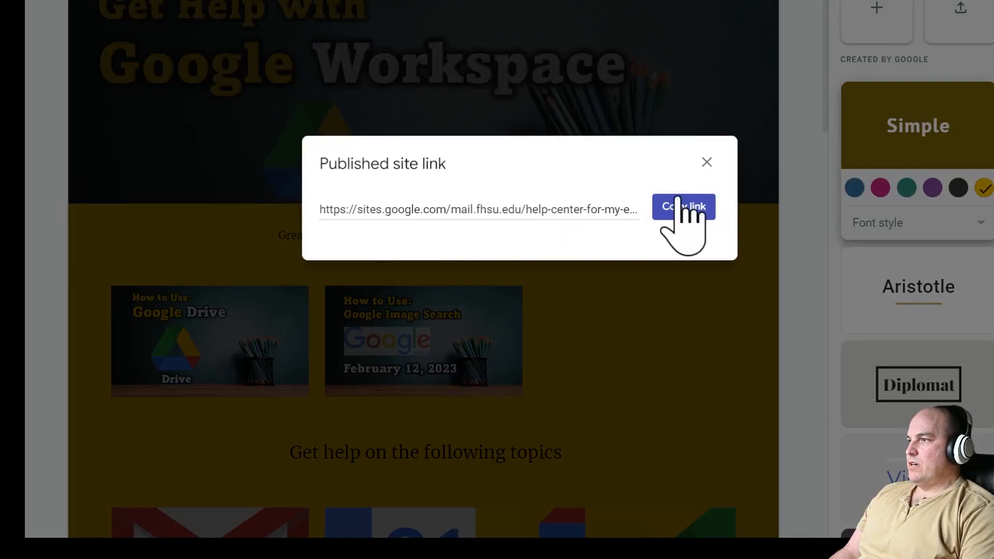
click(857, 1)
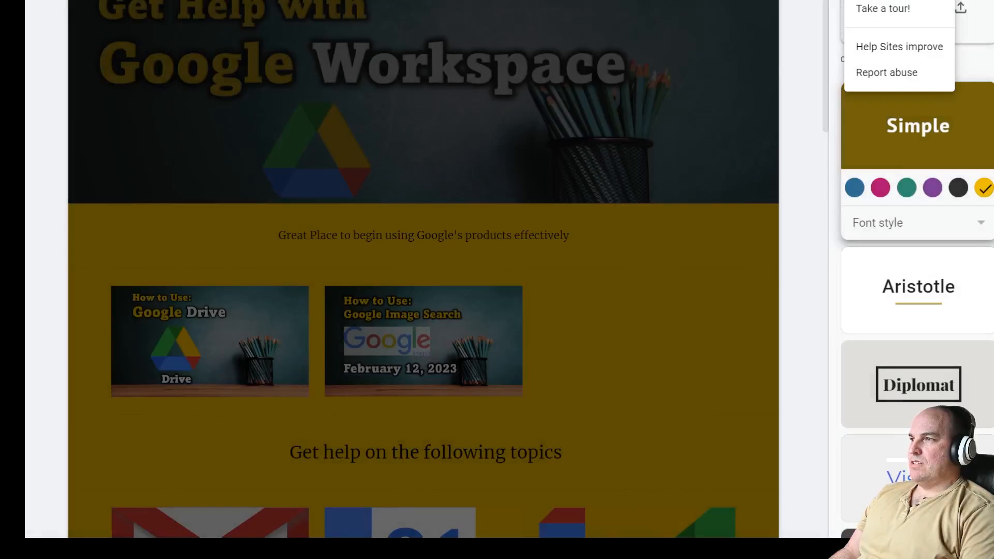
click(880, 1)
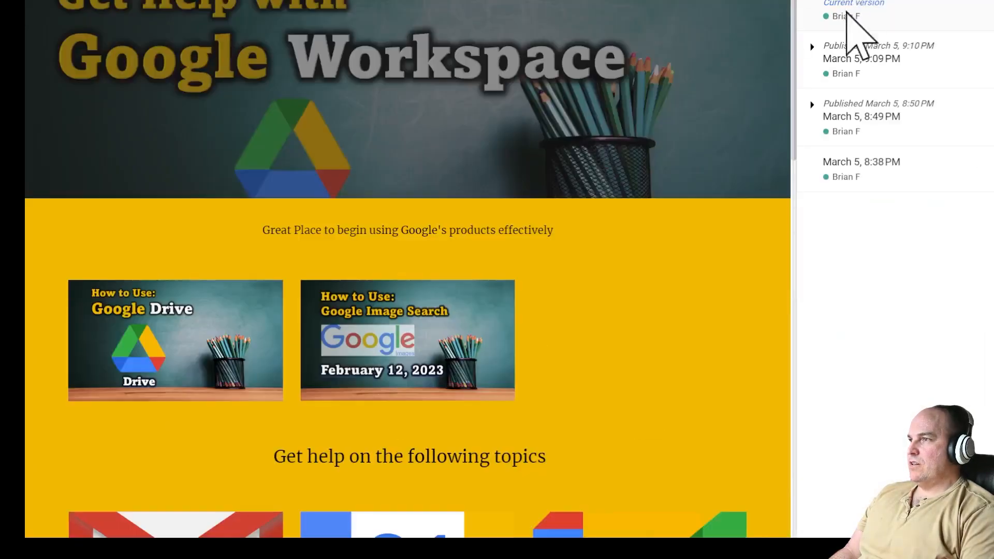
- Preview the March 5 versions (9:09, 8:49, 8:38 PM), toggle named versions, then exit history
click(840, 59)
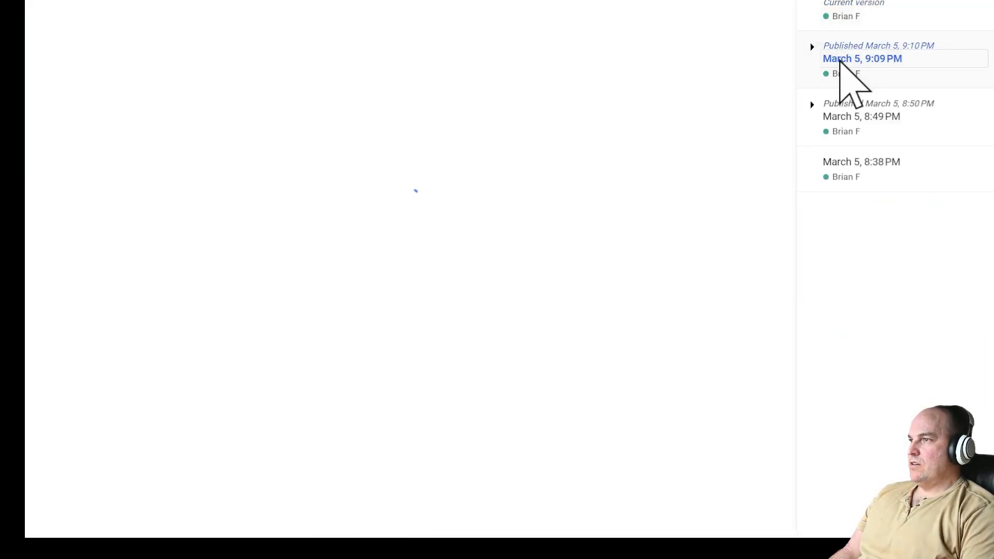
click(843, 11)
click(840, 124)
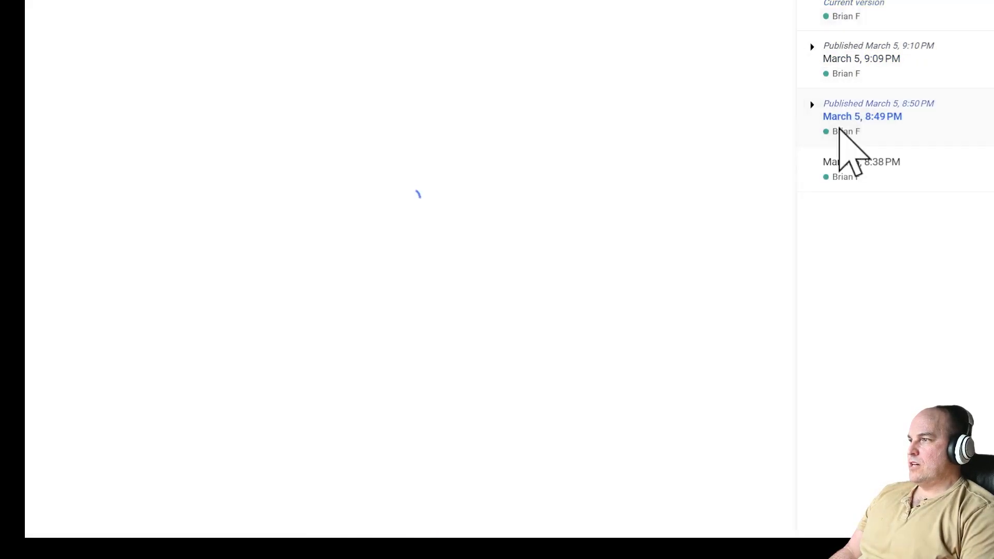
click(842, 171)
click(850, 13)
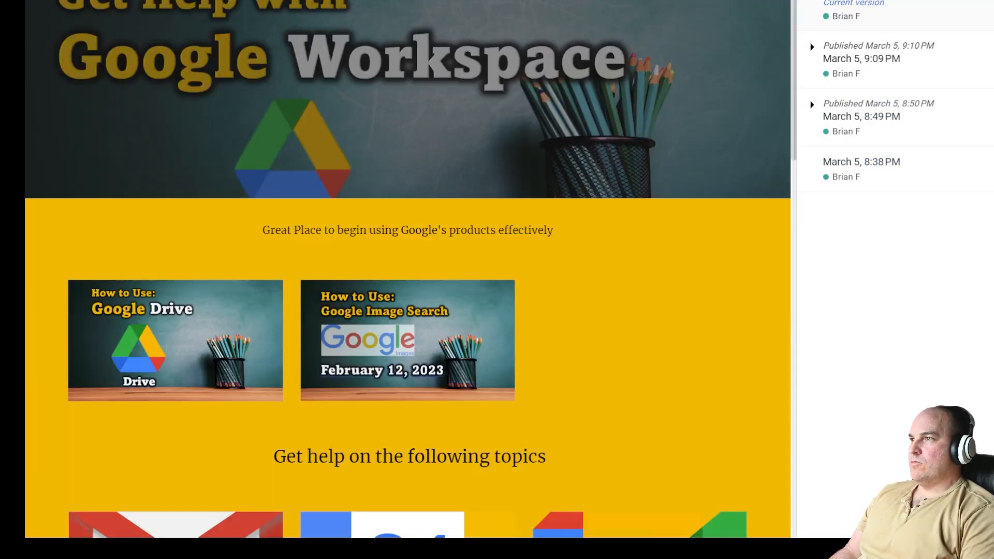
click(889, 2)
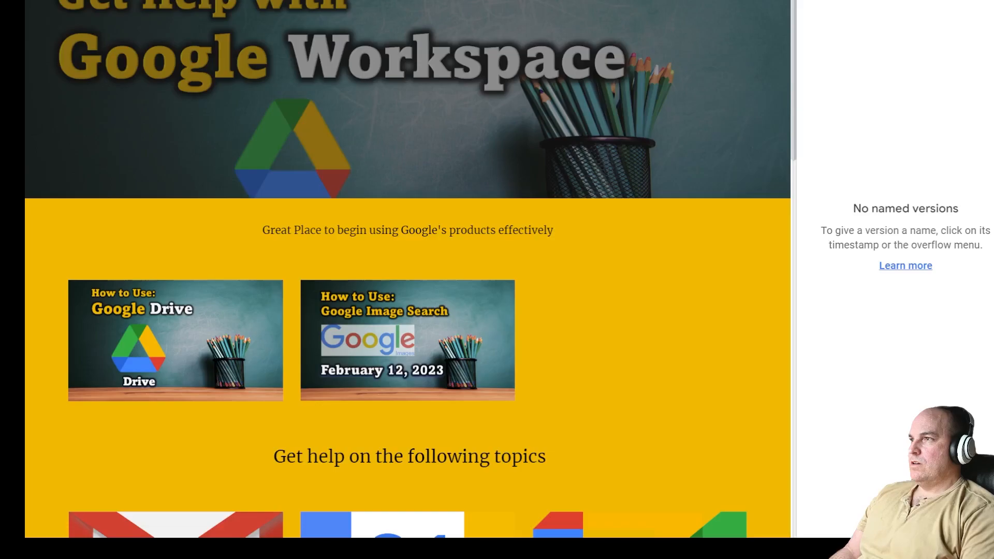
click(889, 1)
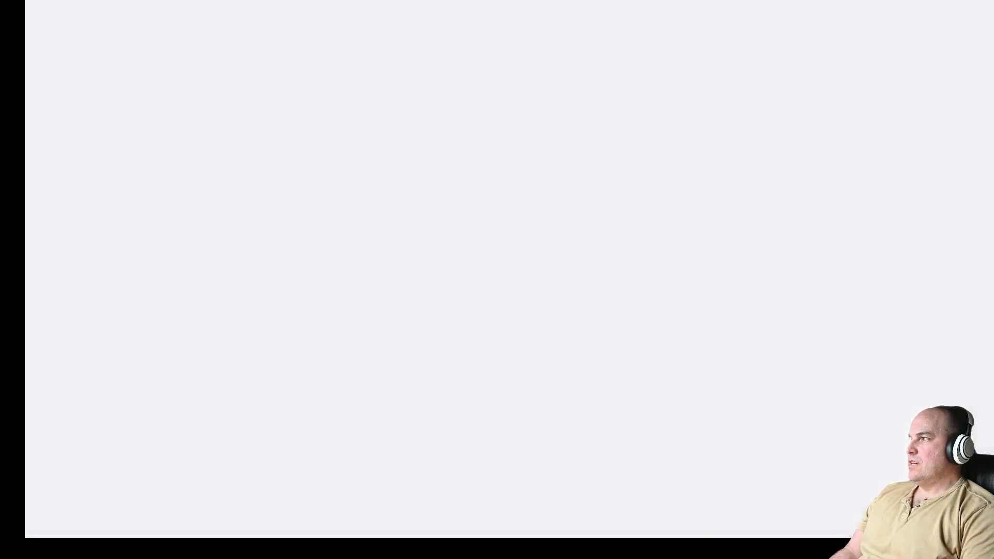
click(891, 31)
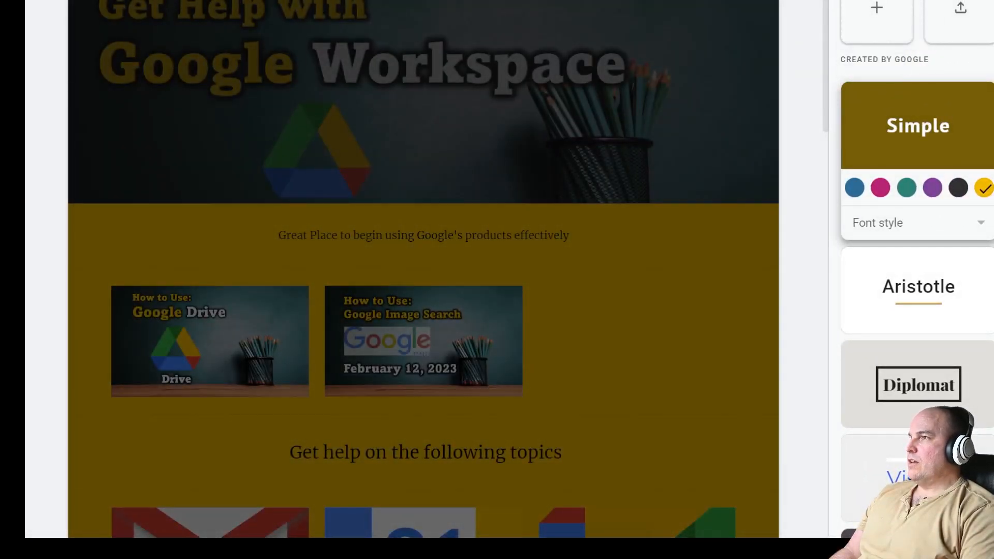
- Preview the site, switching between Documentation and Home pages, then open a new browser tab
key(ctrl+shift+p)
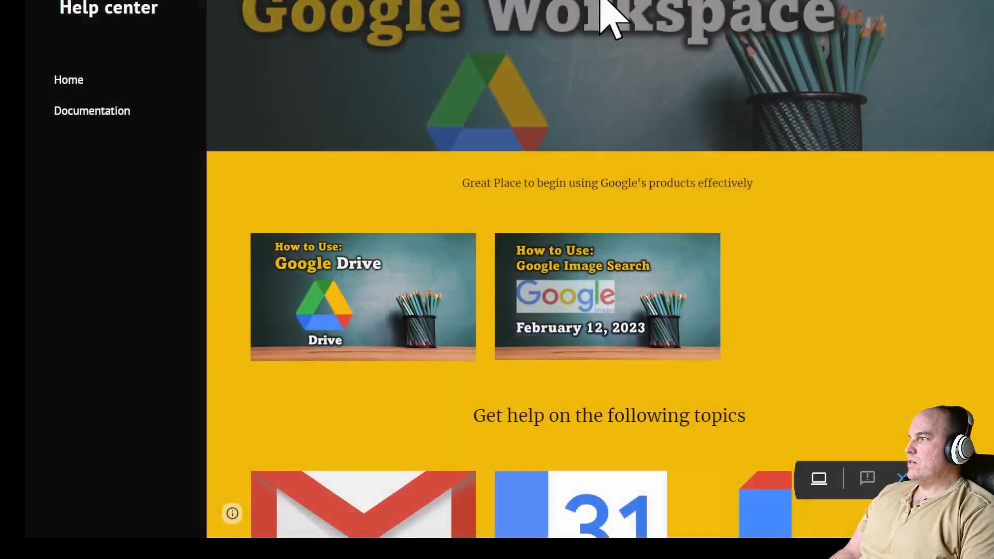
click(77, 110)
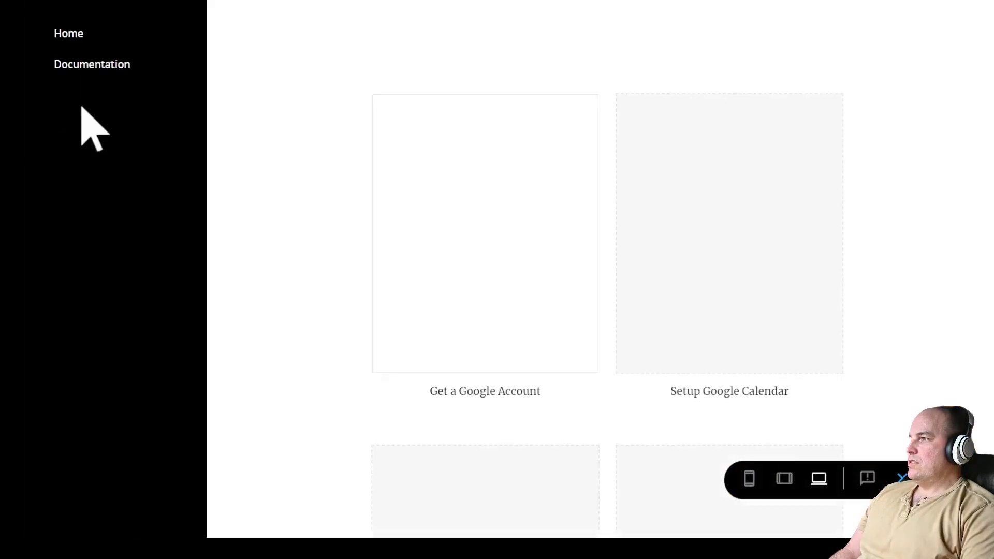
click(71, 37)
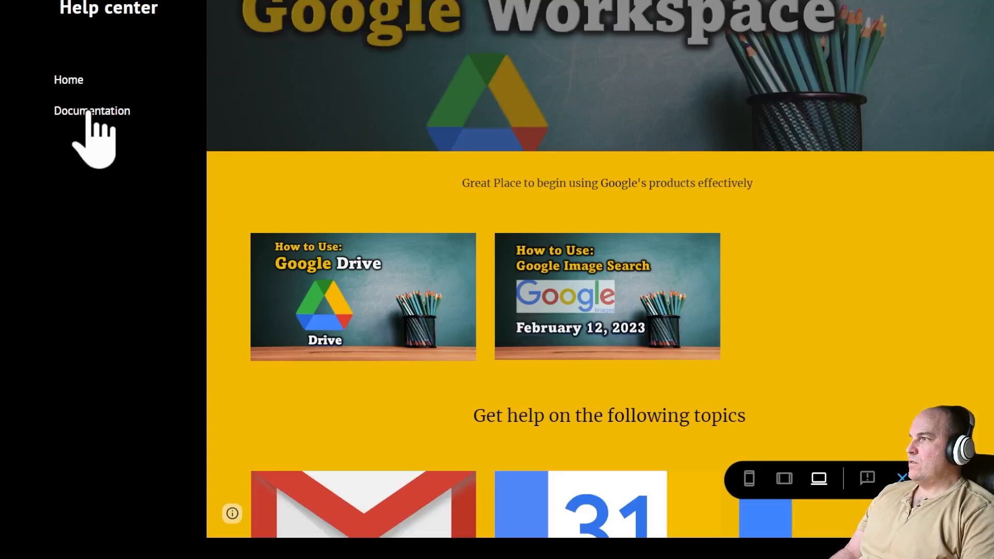
click(89, 111)
click(78, 35)
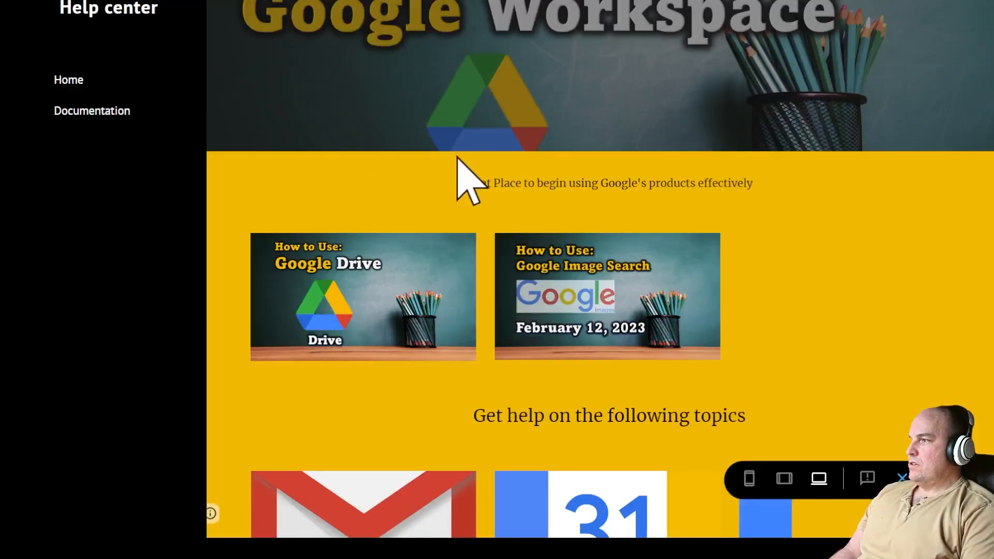
scroll(829, 415, down, 12)
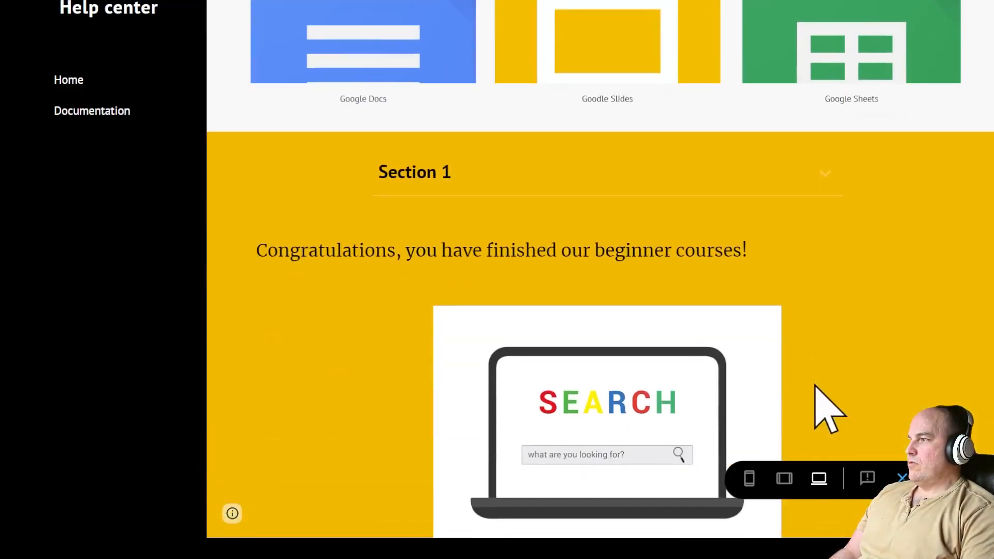
scroll(817, 387, down, 4)
scroll(816, 387, up, 15)
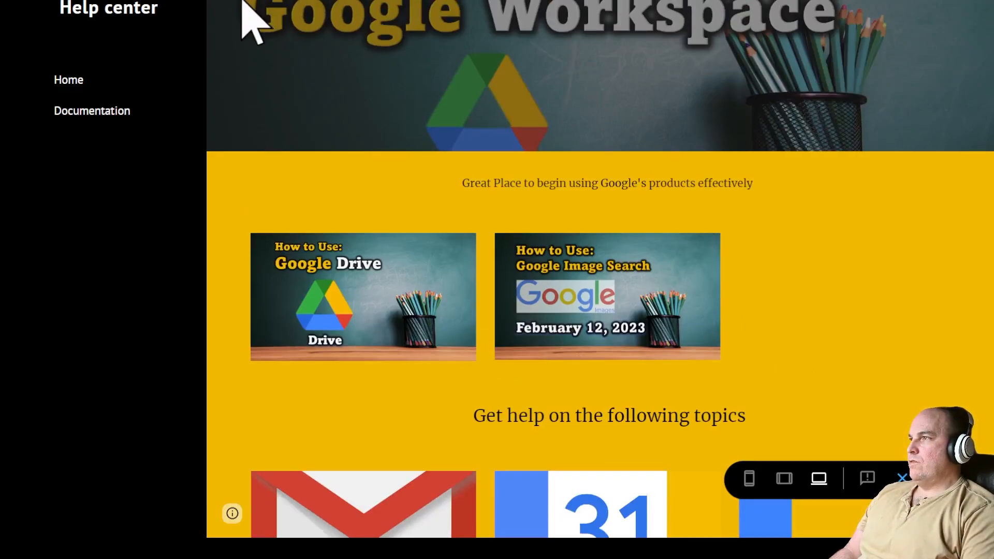
key(ctrl+t)
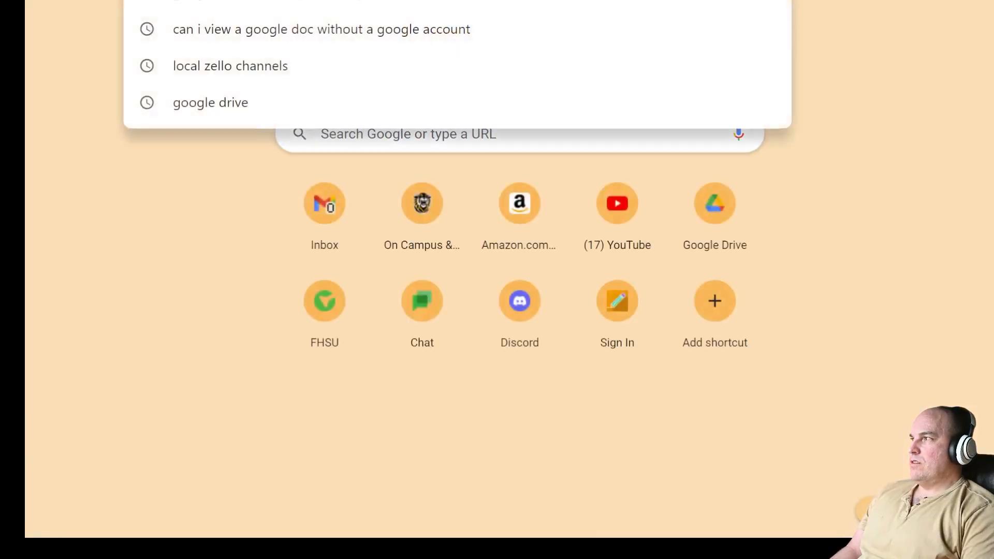
- Load the published Help center and open the Get a Google Account document under Documentation
key(ctrl+w)
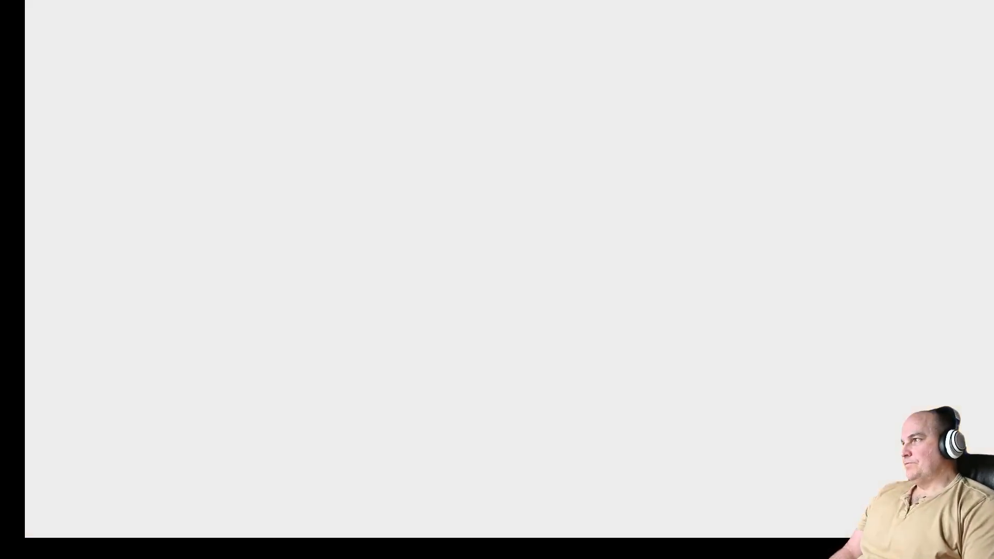
click(323, 2)
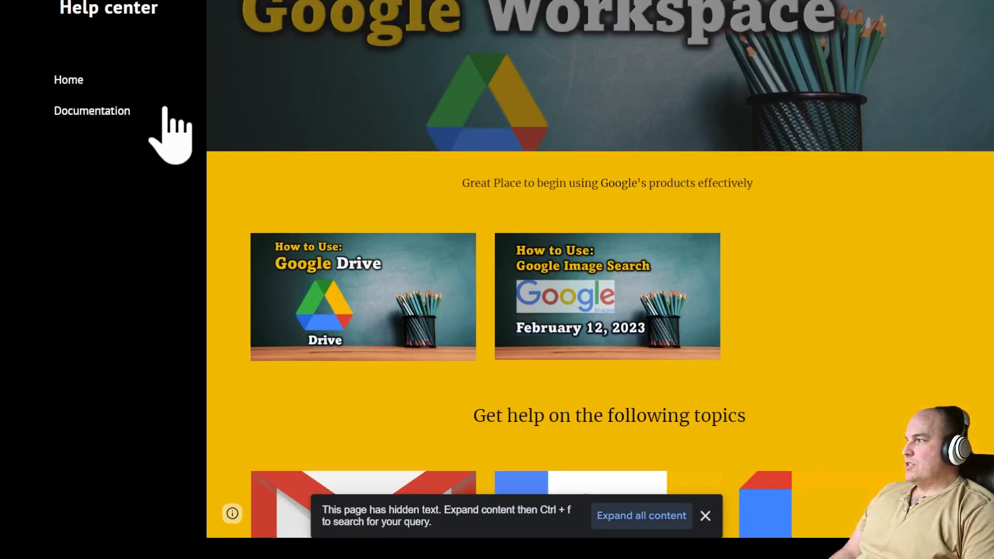
click(104, 111)
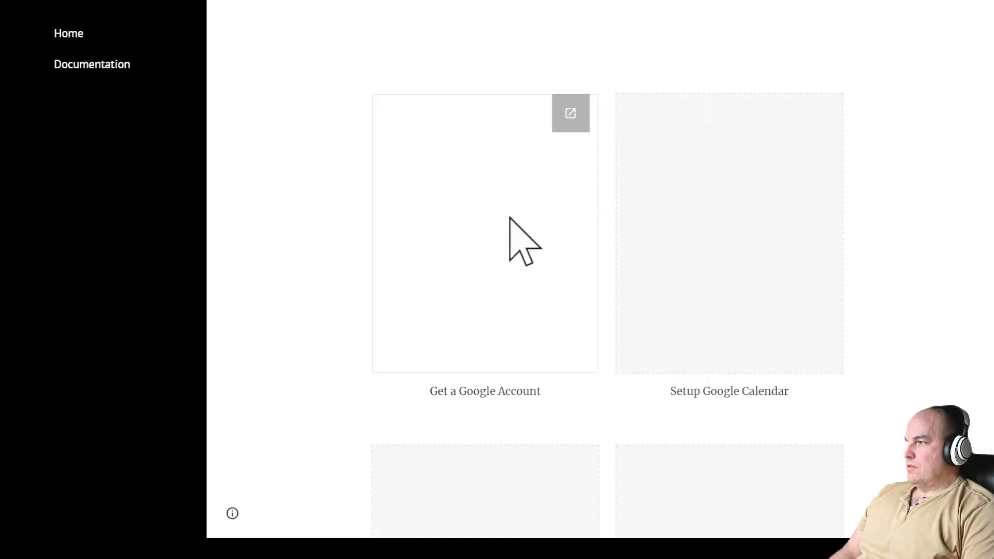
click(560, 122)
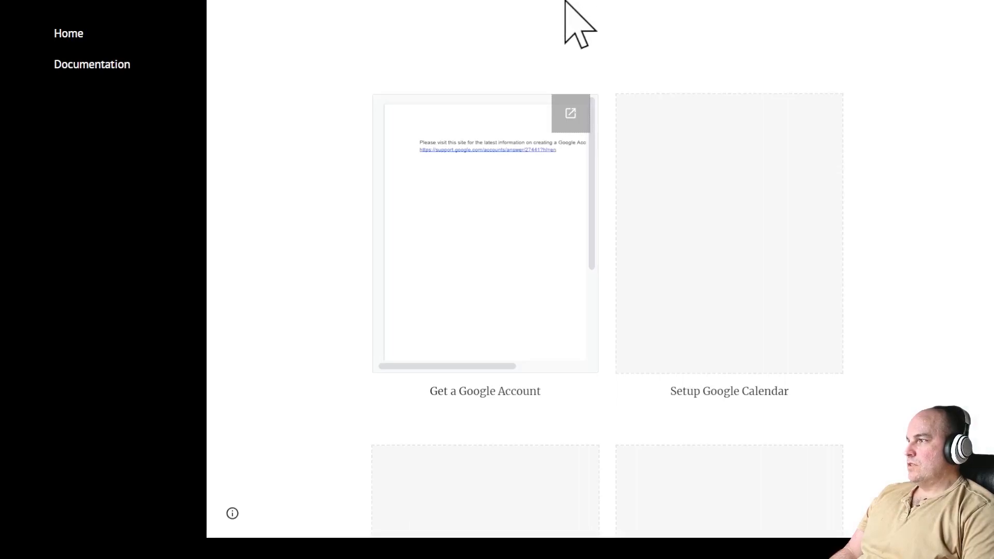
scroll(827, 422, down, 12)
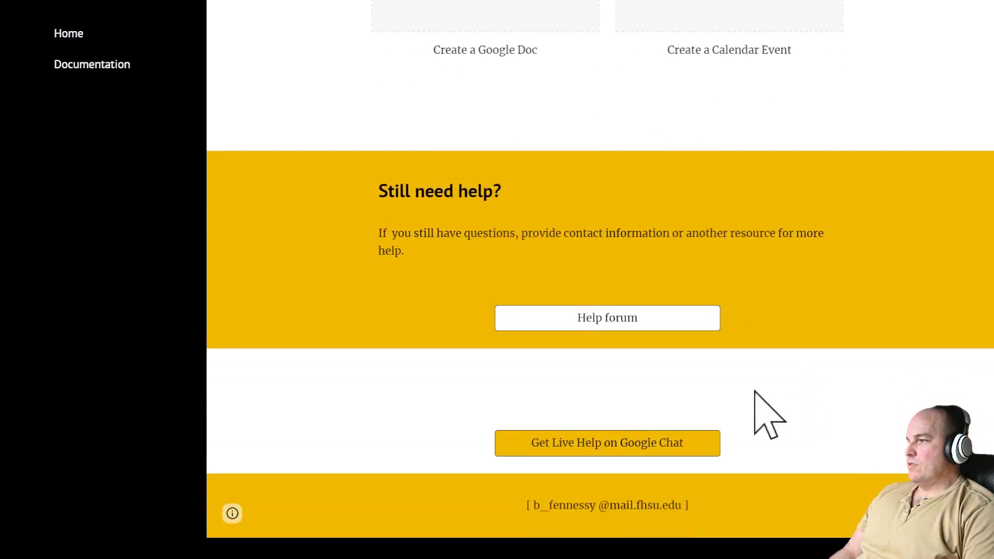
- Check the Help forum and Google Chat live-help links and the footer contact e-mail, then return Home
click(615, 321)
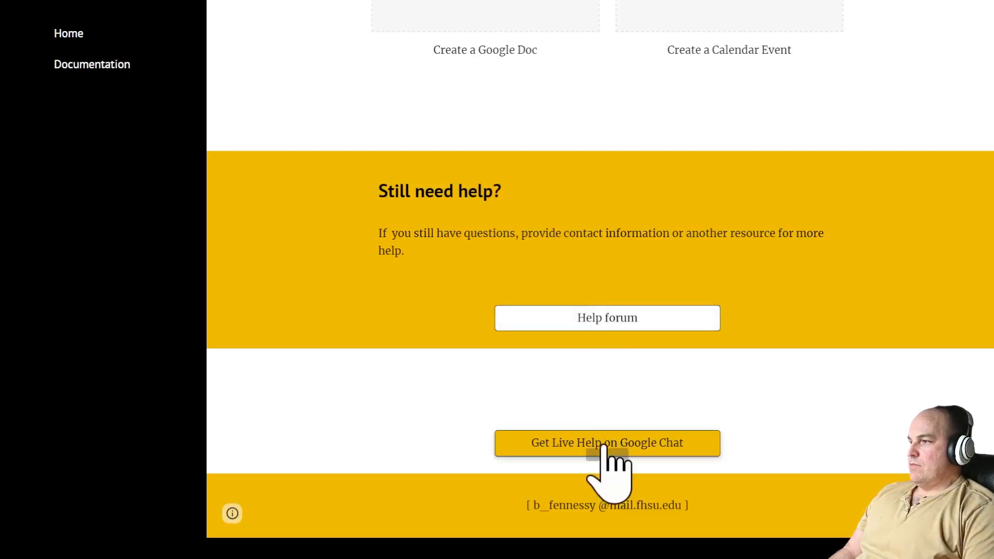
click(604, 443)
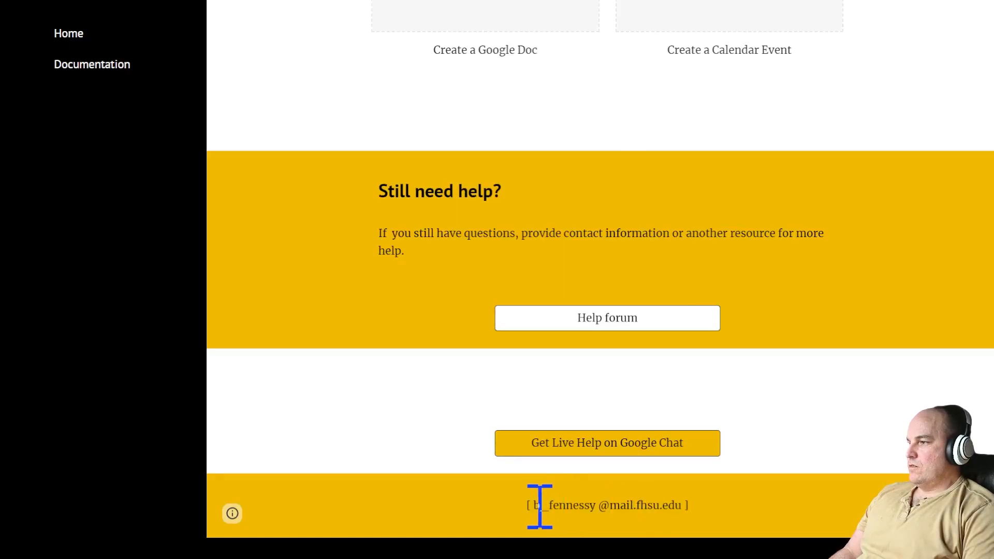
drag(538, 506, 669, 507)
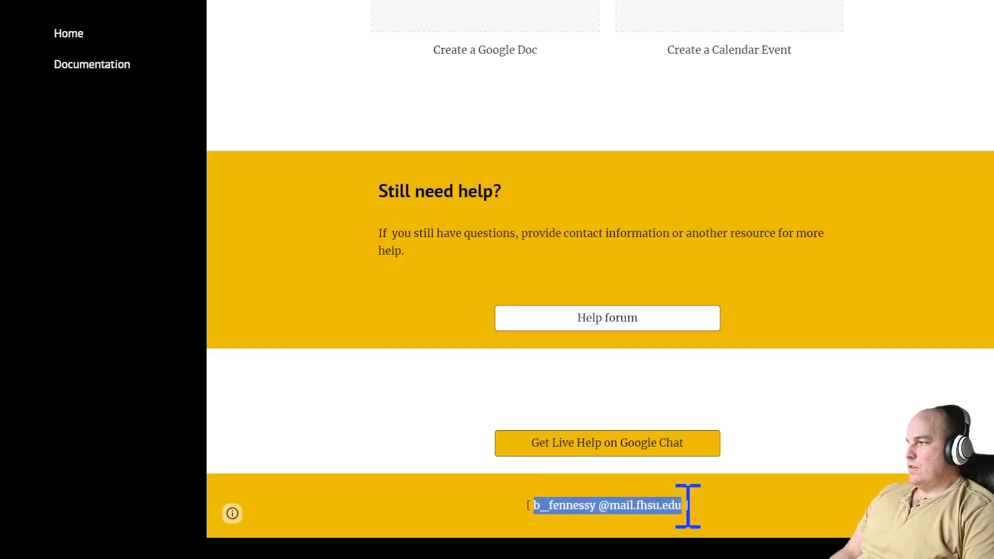
click(232, 514)
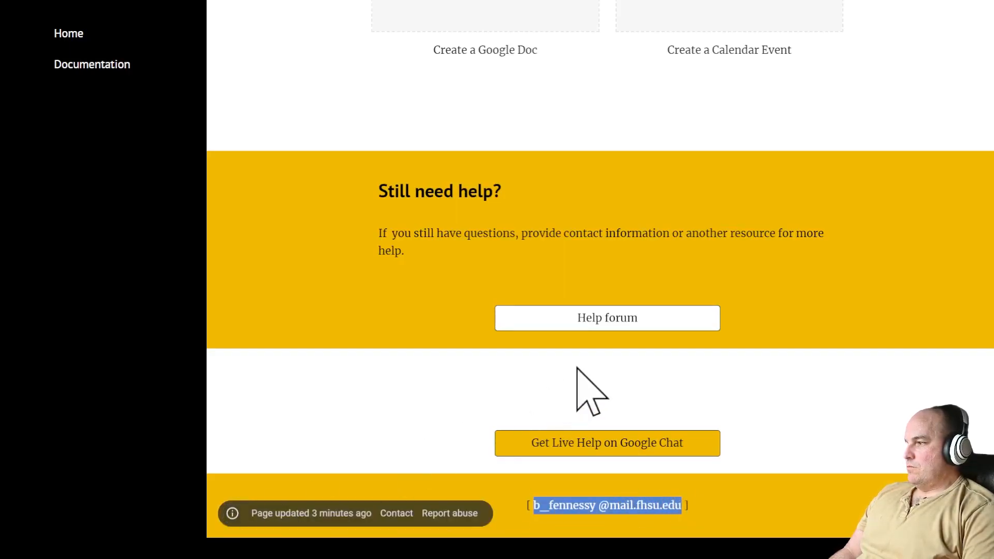
mouse_move(353, 522)
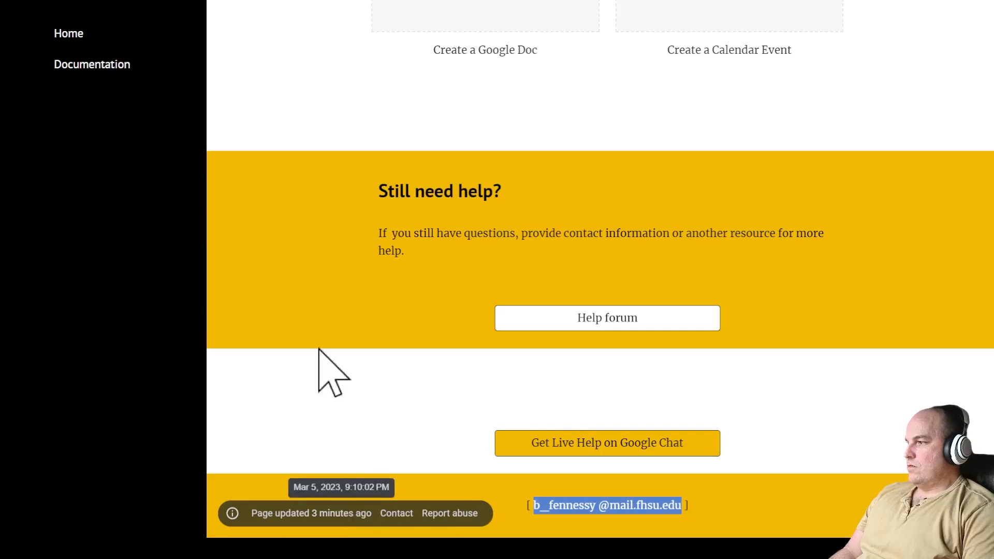
click(49, 40)
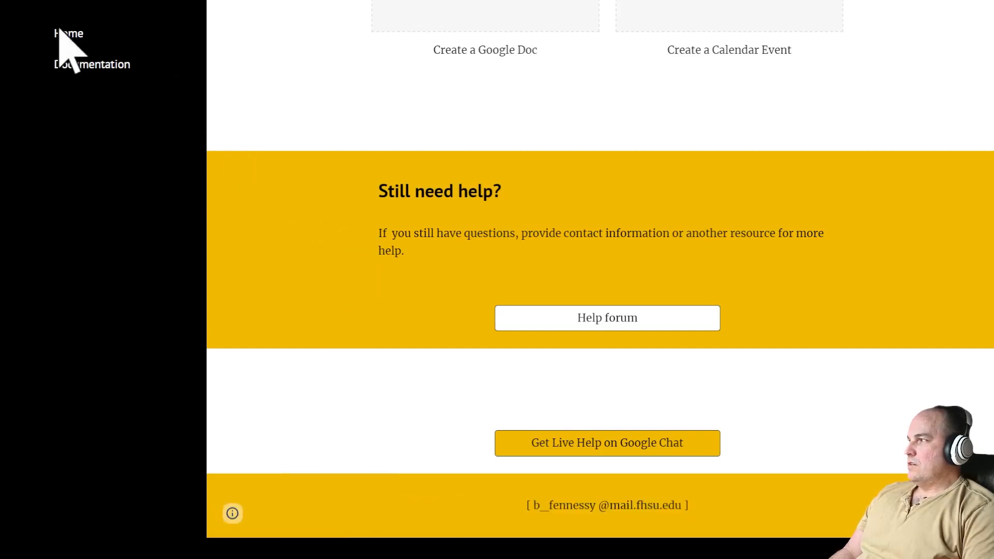
click(62, 33)
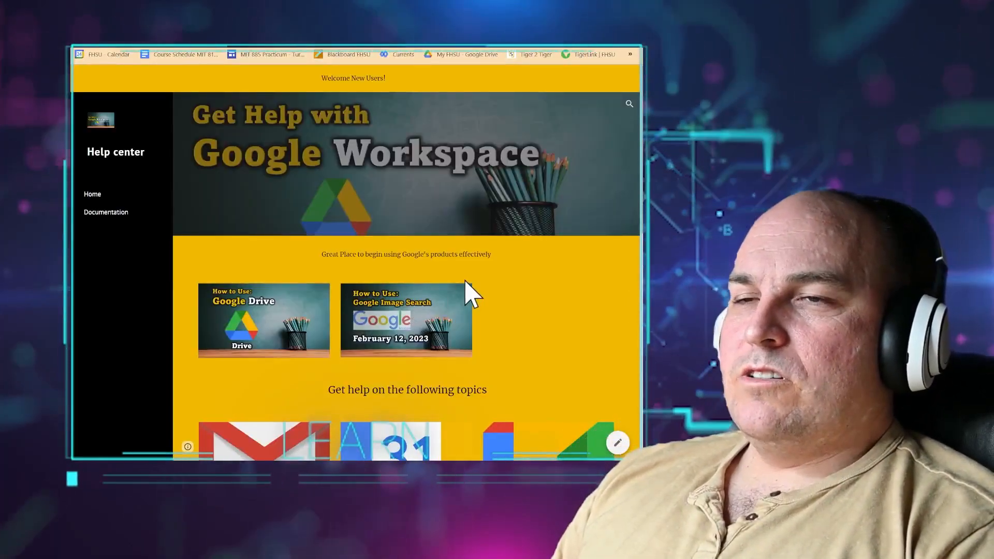
- On iste.org, open the ISTE Standards for Coaches page and expand 4.1 Change Agent
key(ctrl+t)
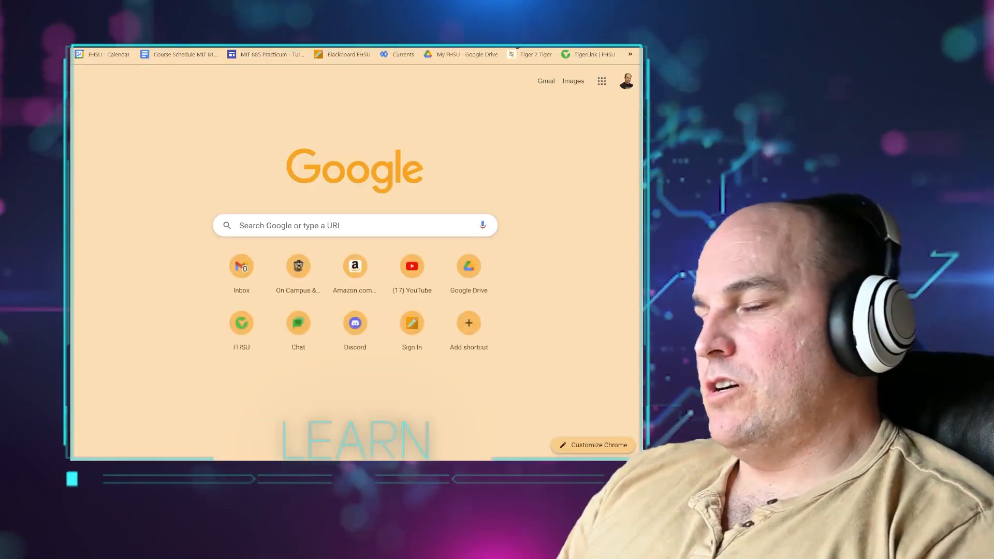
text(iste)
key(Escape)
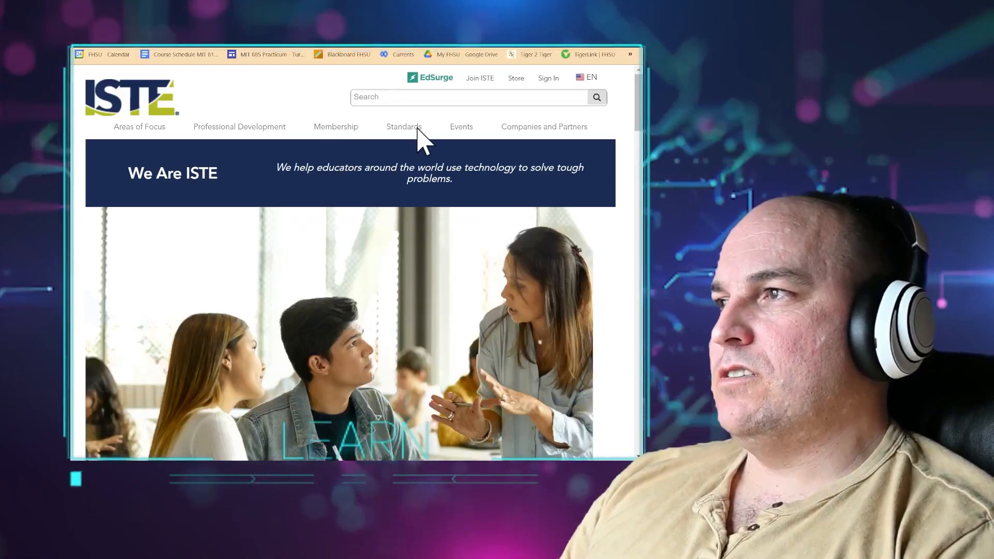
mouse_move(410, 129)
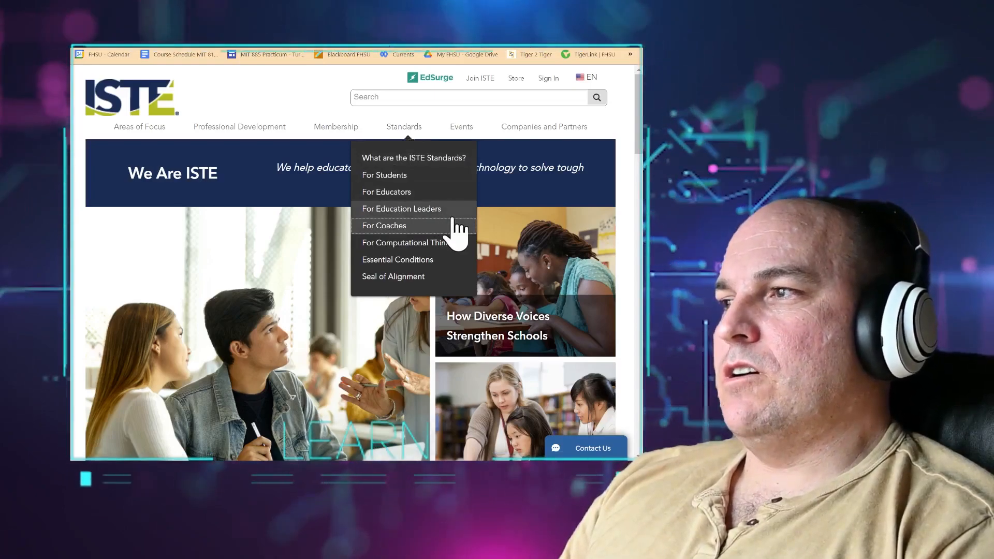
click(409, 228)
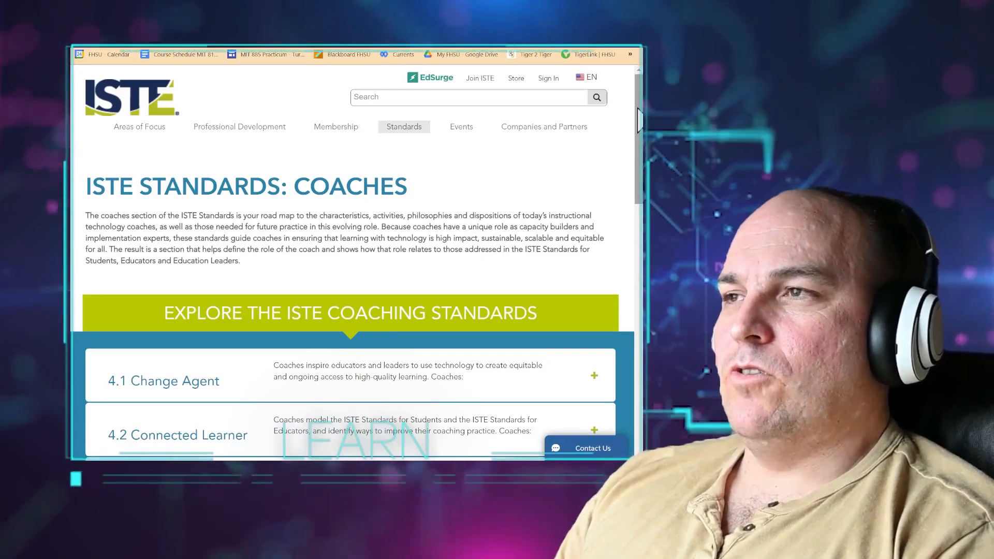
drag(638, 117, 631, 197)
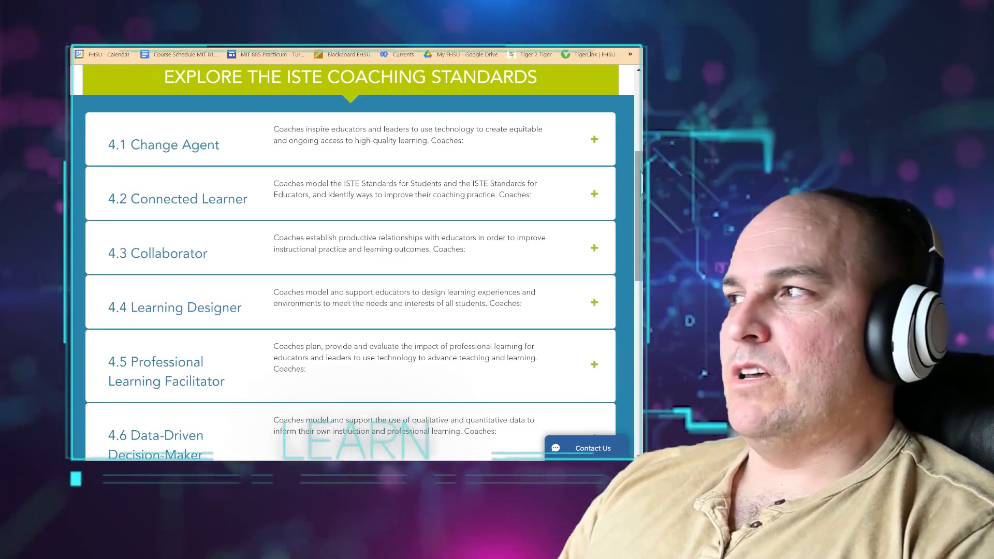
click(573, 144)
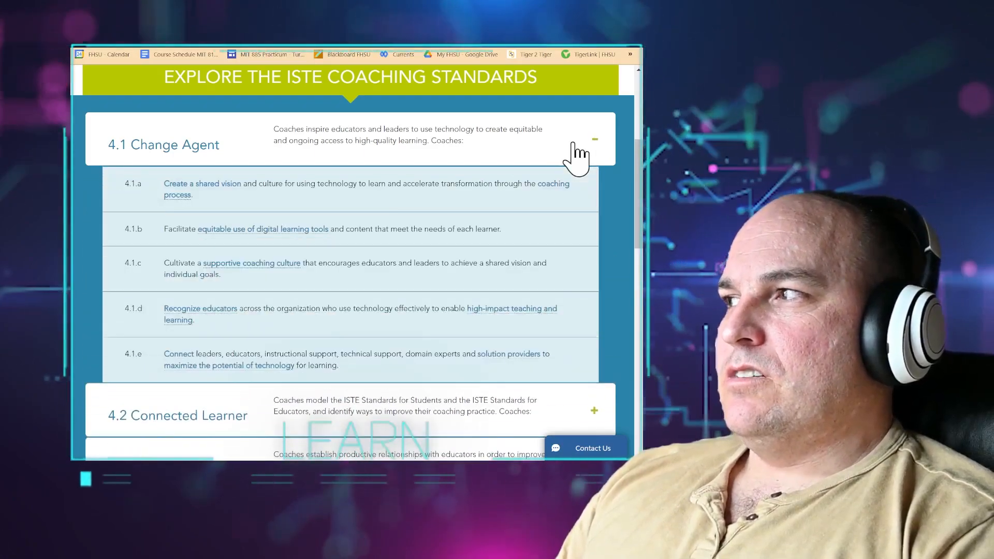
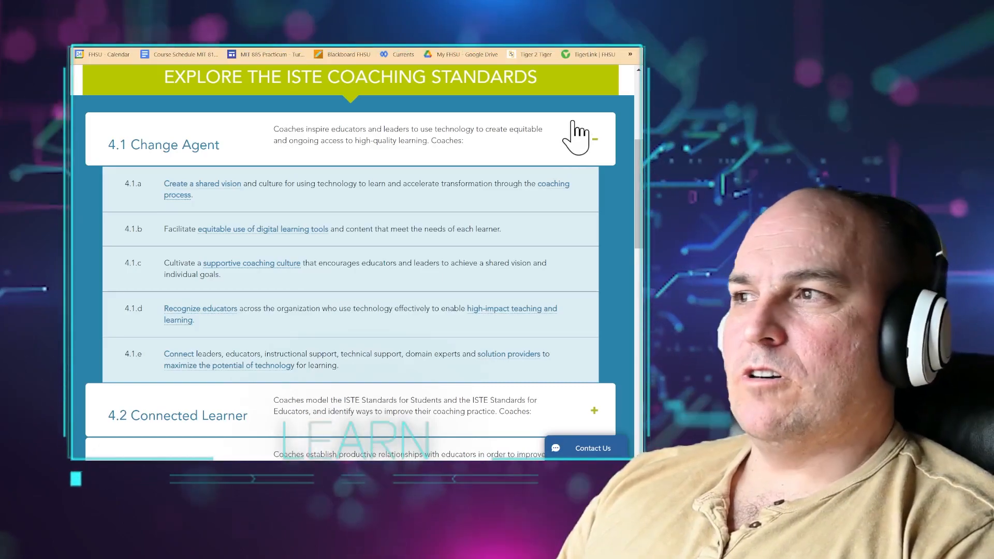
- Collapse 4.1 Change Agent, then expand and collapse 4.2 Connected Learner and 4.3 Collaborator
click(597, 139)
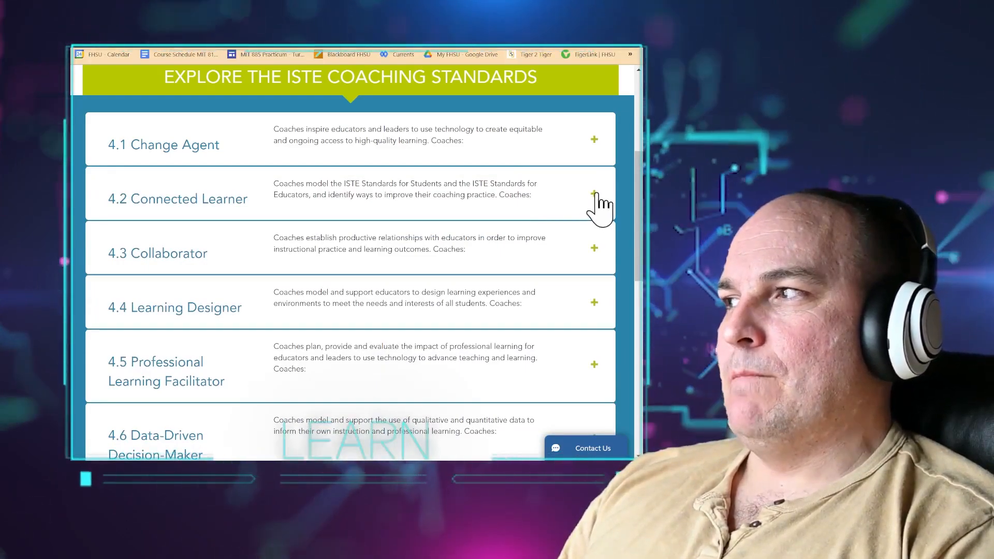
click(595, 194)
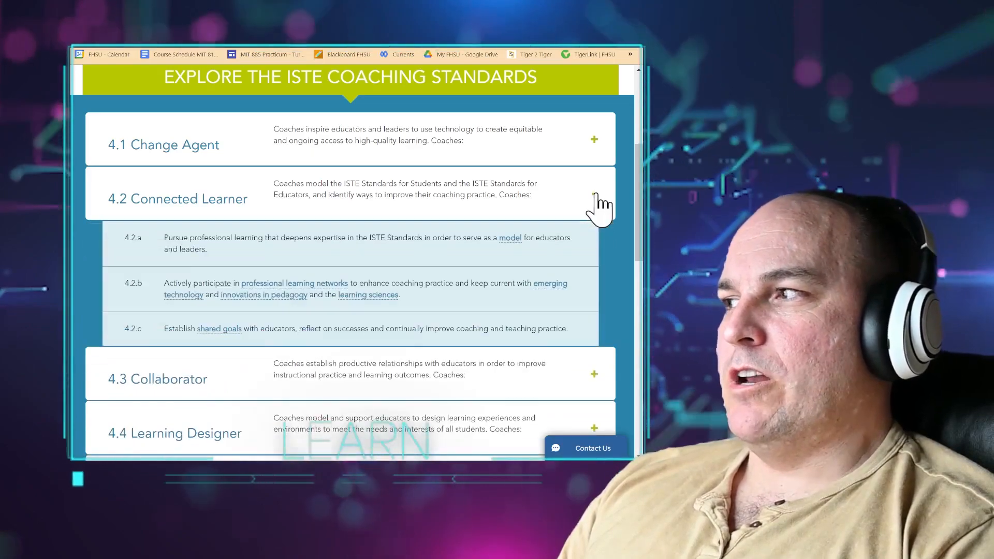
click(594, 195)
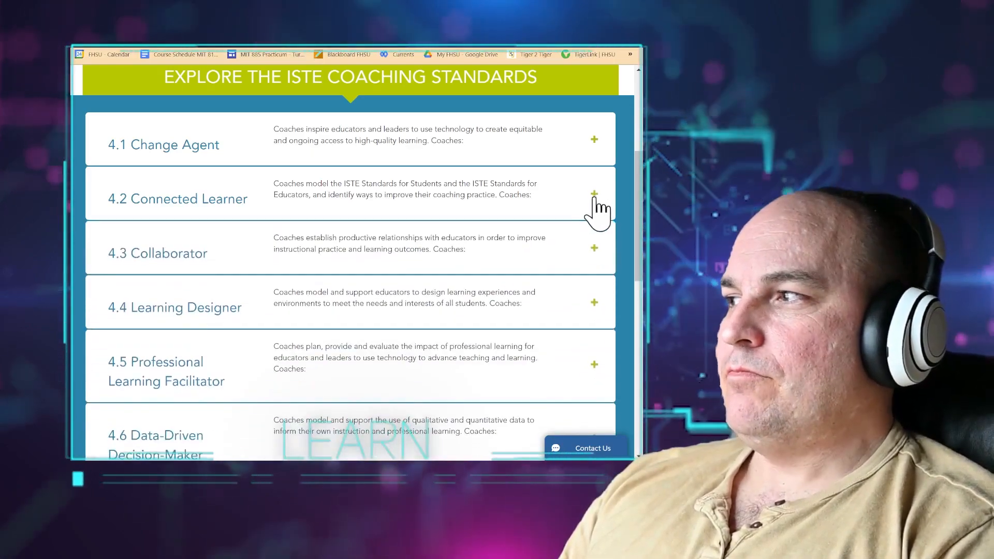
click(594, 250)
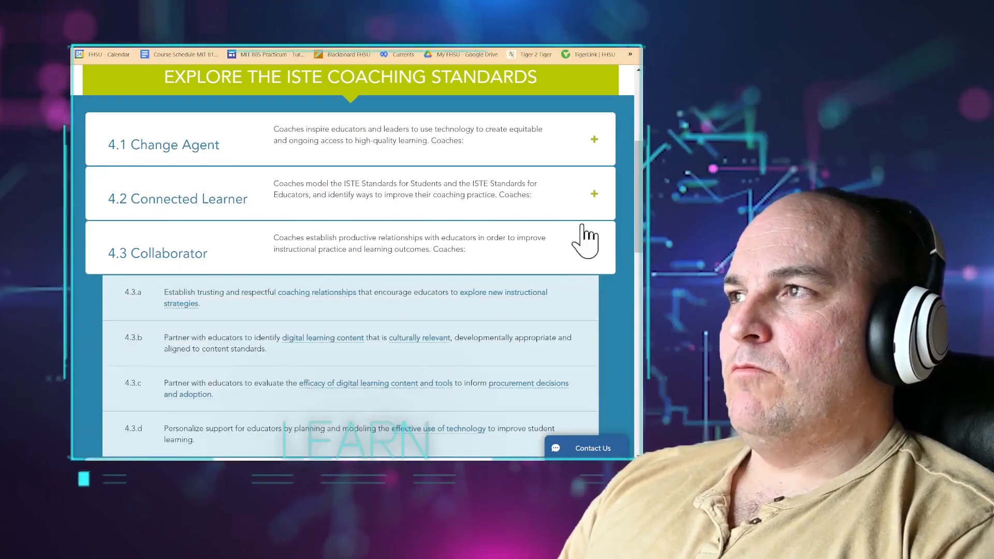
key(ctrl+Tab)
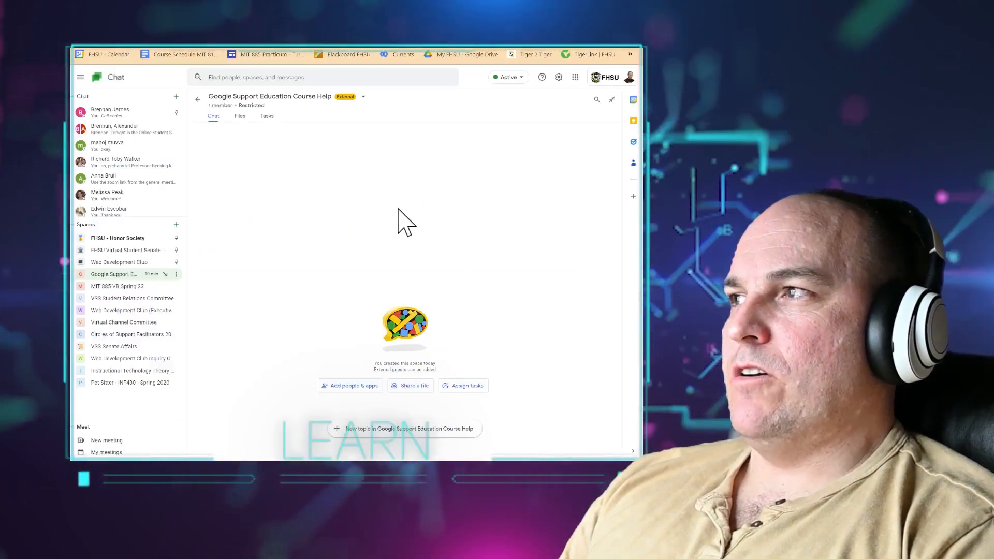
click(487, 22)
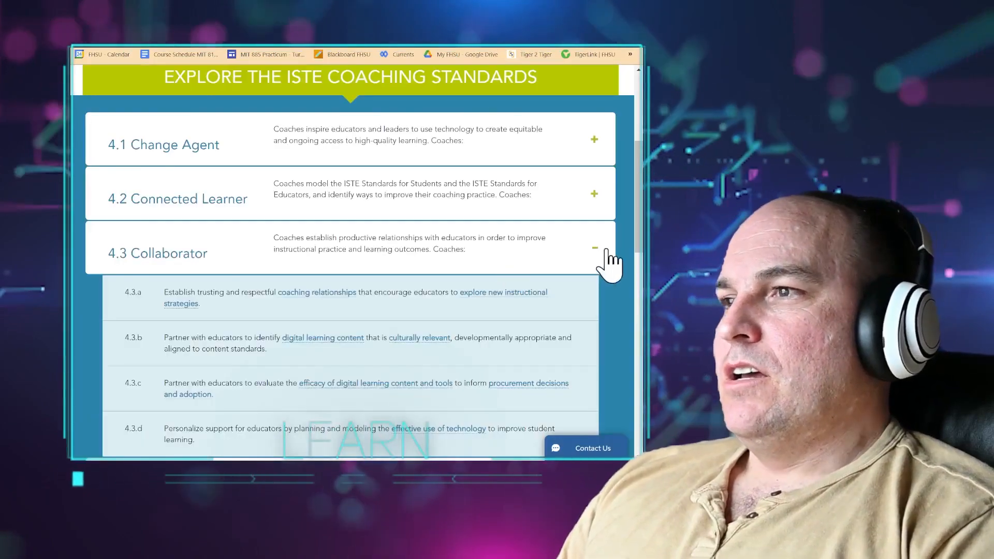
click(594, 247)
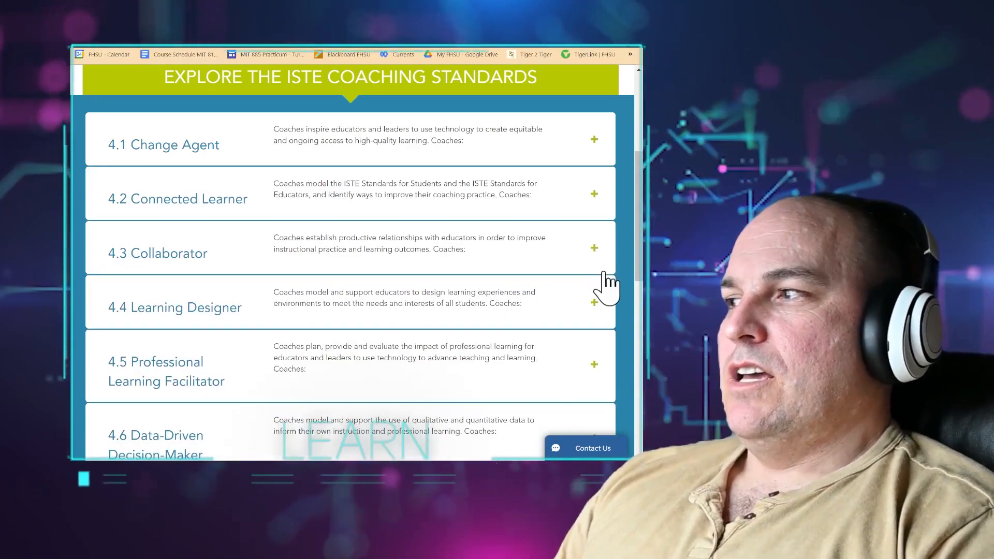
- Expand and collapse 4.4 Learning Designer, then expand 4.6 Data-Driven Decision-Maker
click(596, 303)
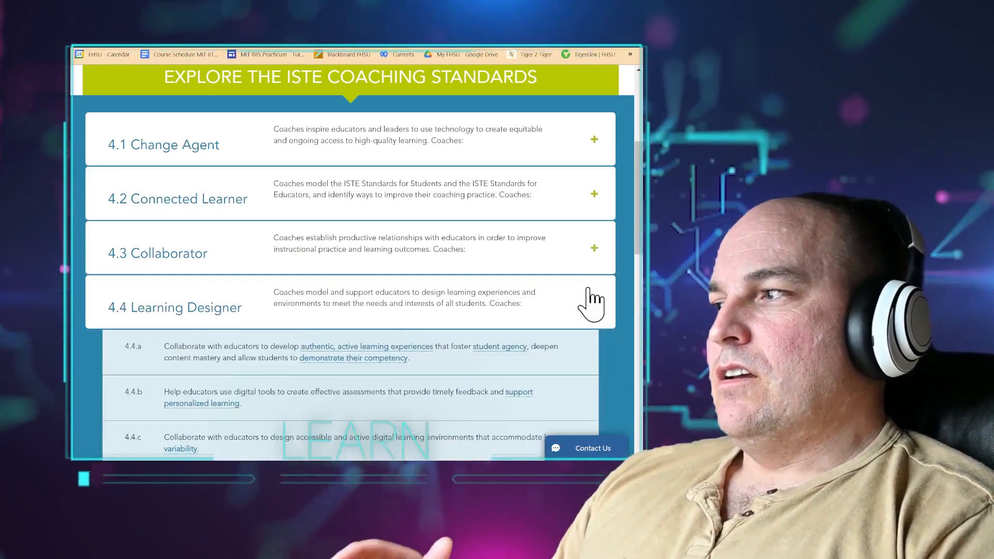
scroll(593, 301, down, 1)
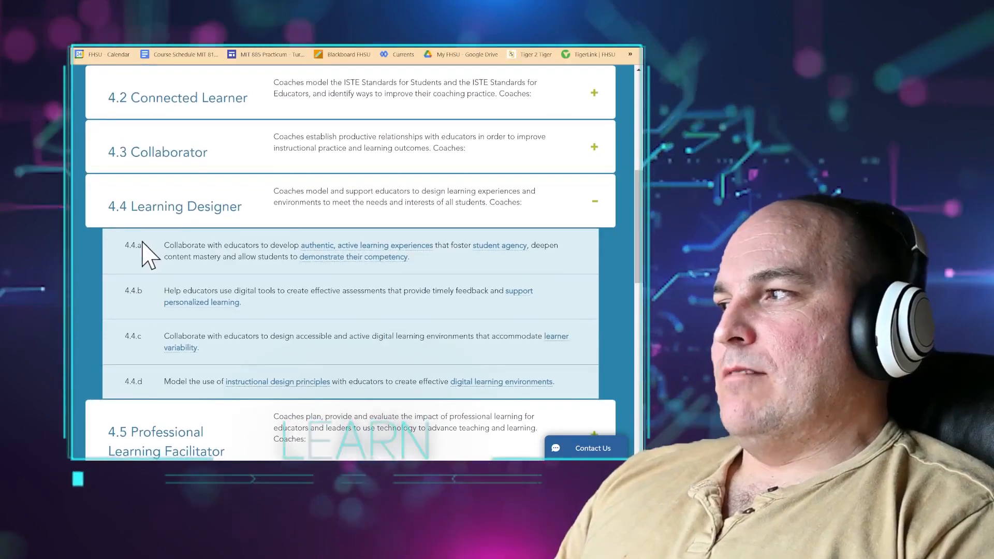
click(597, 205)
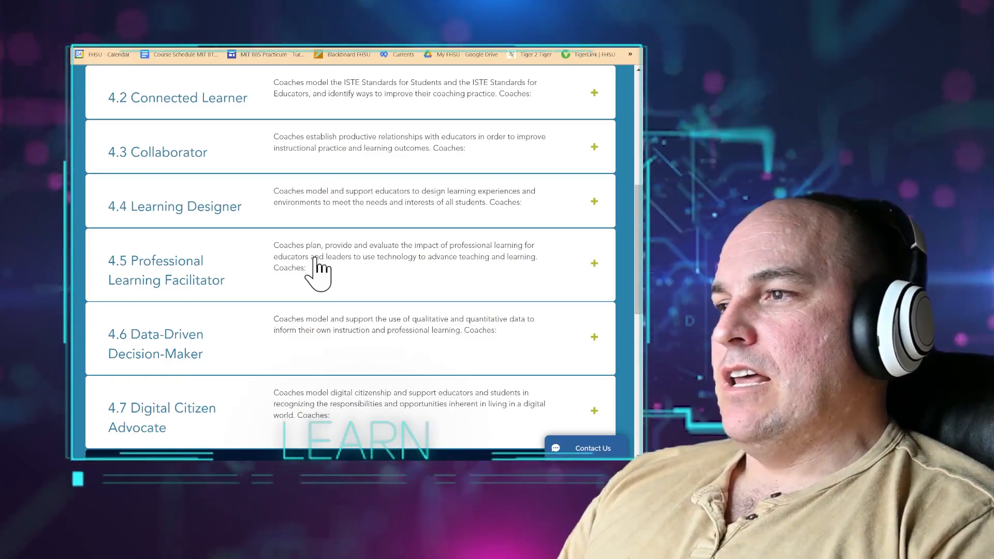
click(595, 336)
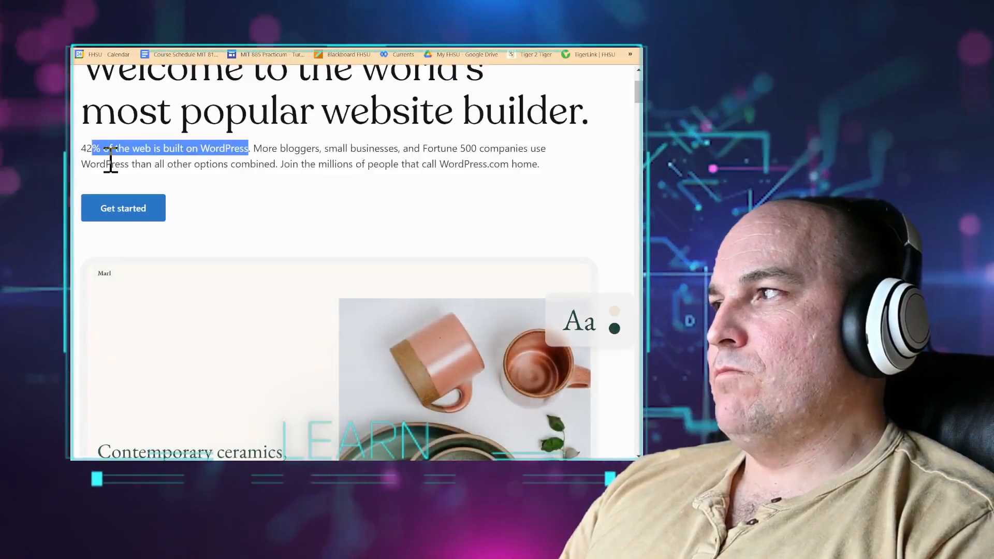
- Highlight the sentence about WordPress's share of the web, then scroll further down the standards
click(85, 148)
drag(86, 148, 249, 148)
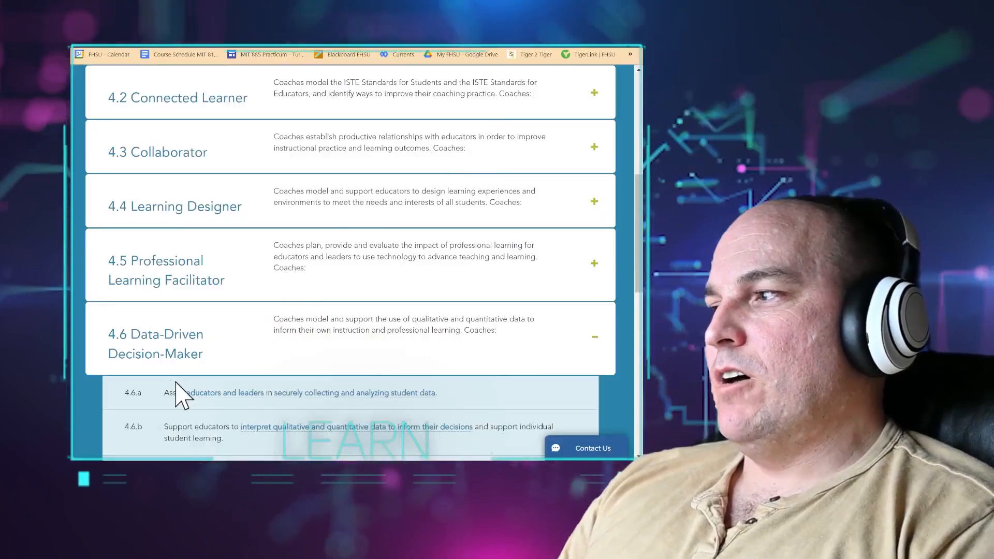
scroll(211, 370, down, 2)
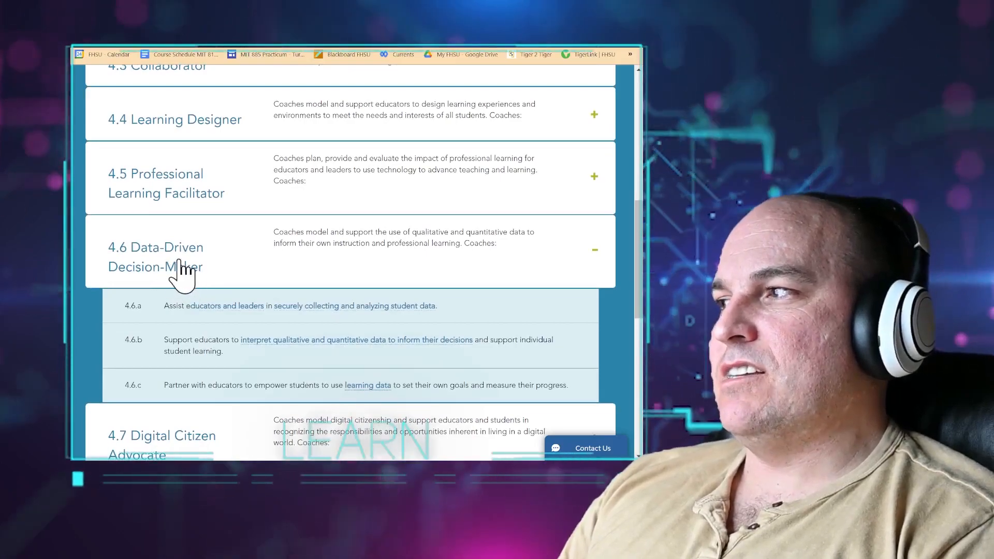
scroll(178, 260, down, 1)
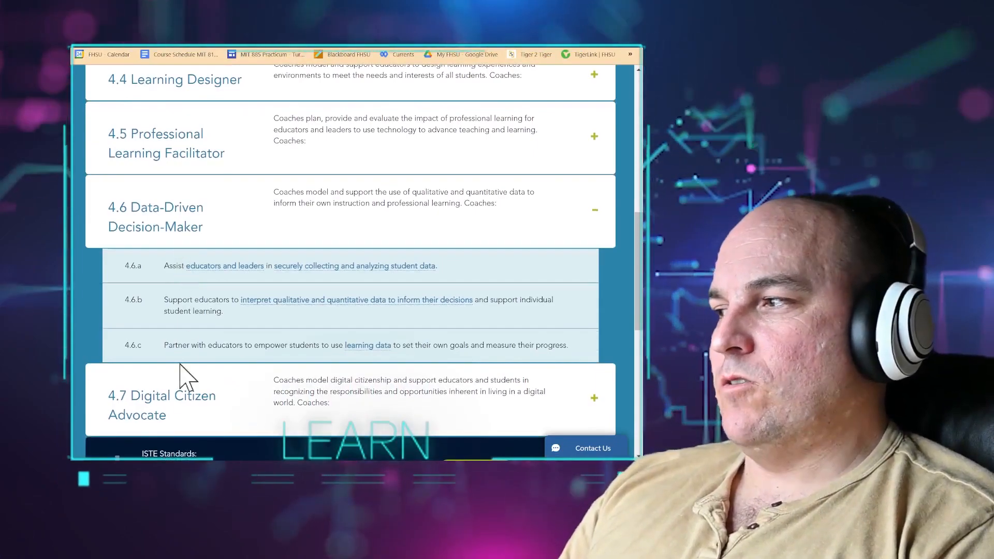
- Expand 4.7 Digital Citizen Advocate and scroll to the ISTE Standards: Coaches download banner
click(187, 404)
scroll(382, 304, down, 3)
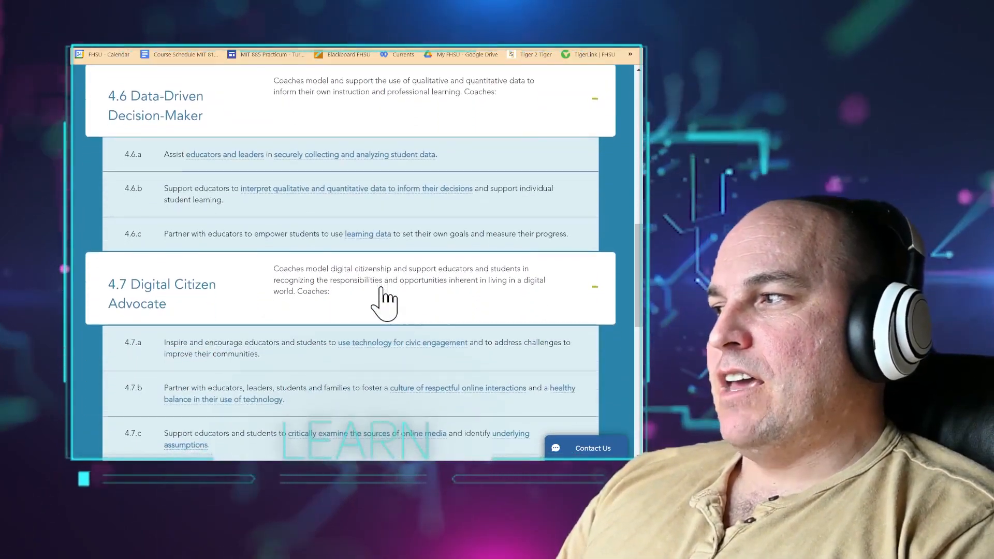
scroll(383, 303, down, 1)
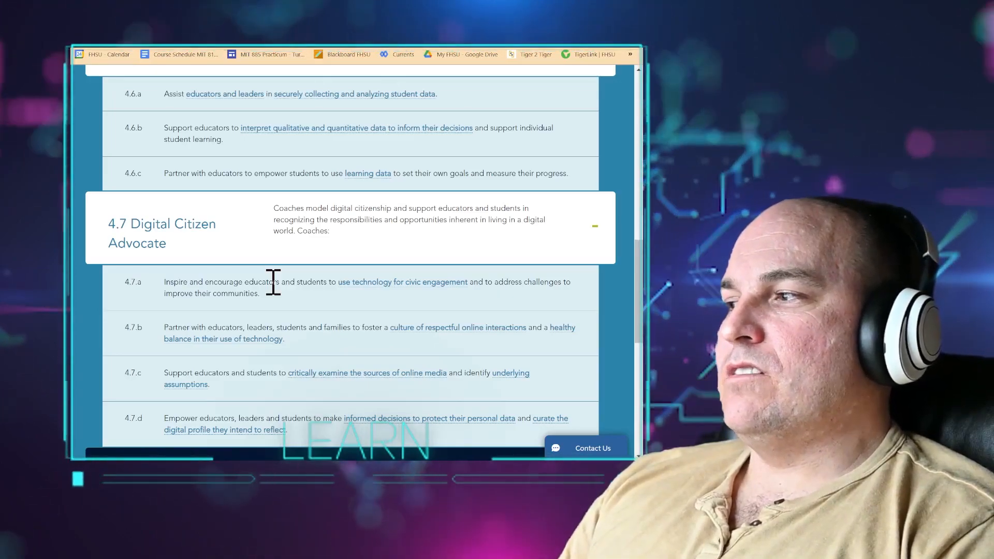
scroll(278, 285, down, 3)
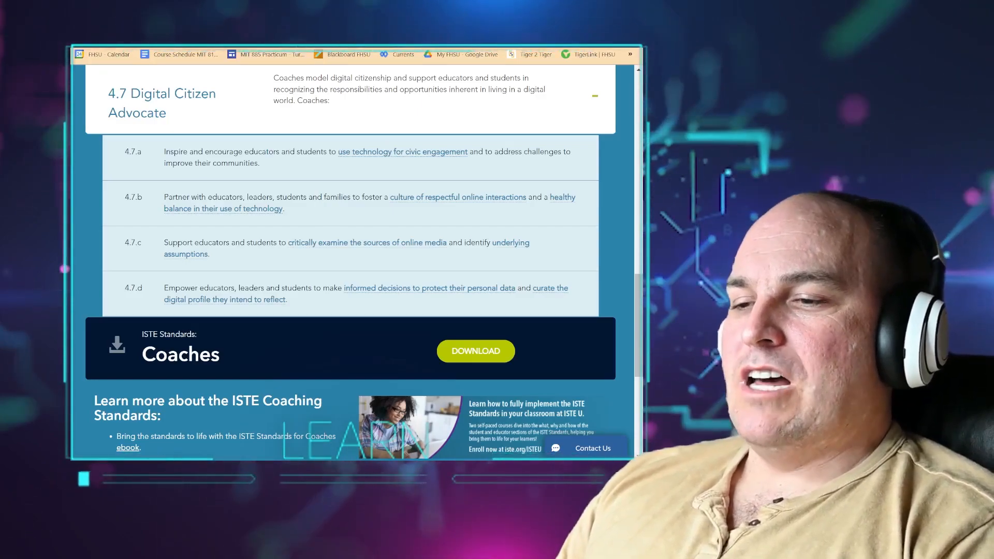
- Cycle through the open tabs: Google Chat, the published Help center and WordPress.com
key(ctrl+Tab)
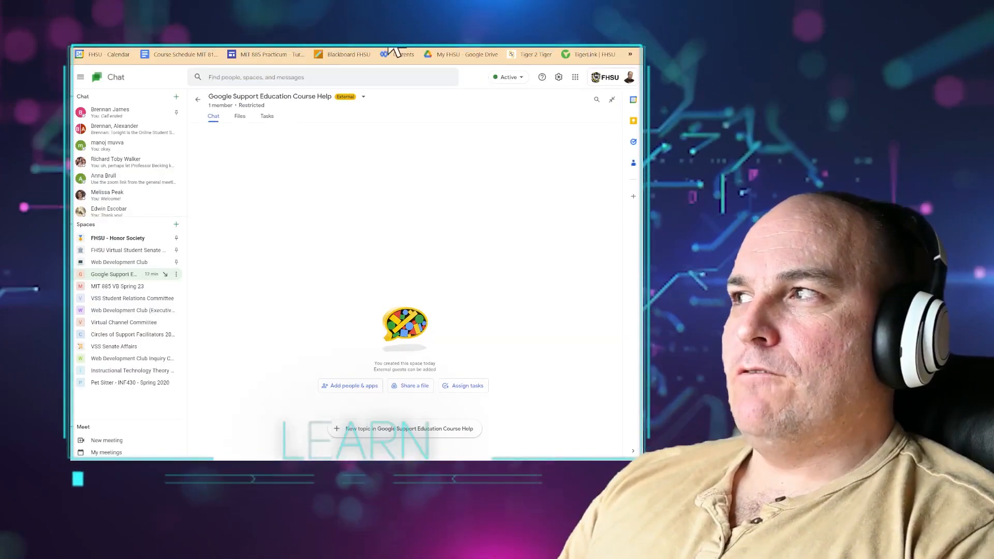
key(ctrl+Tab)
scroll(352, 155, up, 15)
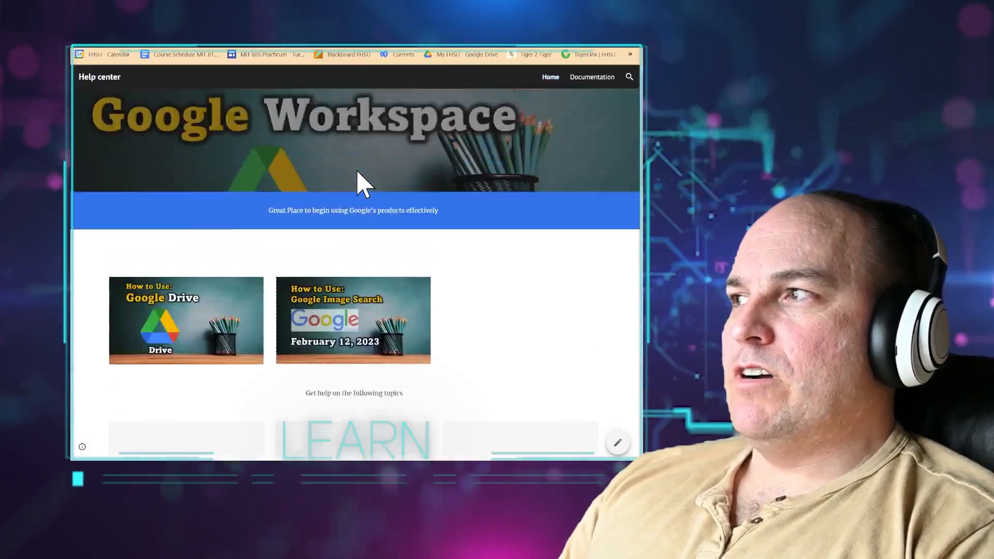
key(ctrl+Tab)
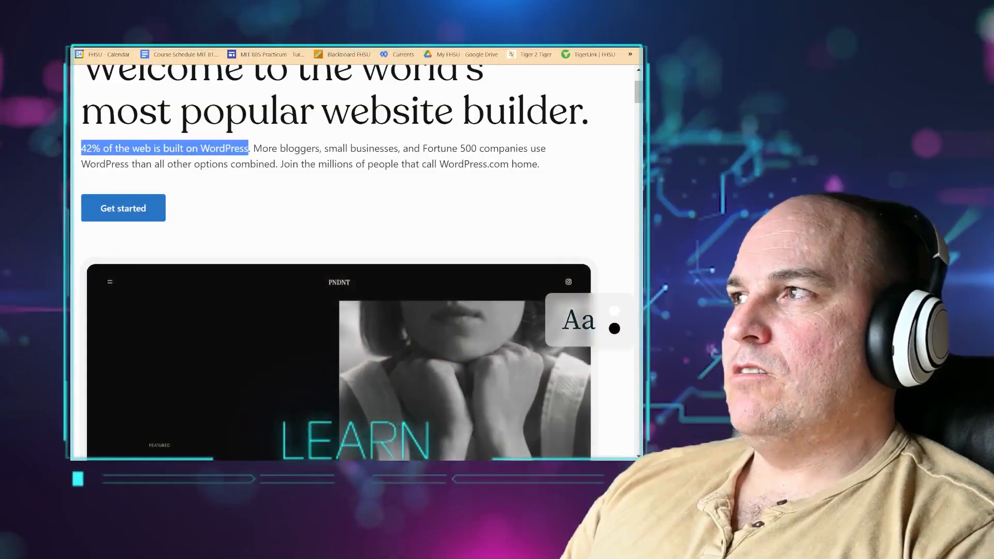
key(ctrl+Tab)
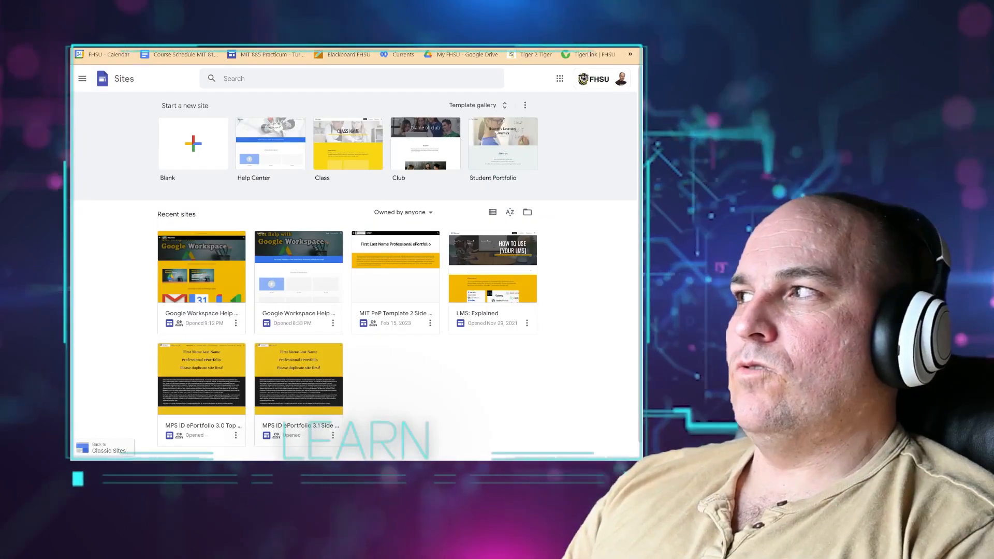
- Go to Google Sites via the apps grid and edit the Google Workspace Help Center site
click(560, 78)
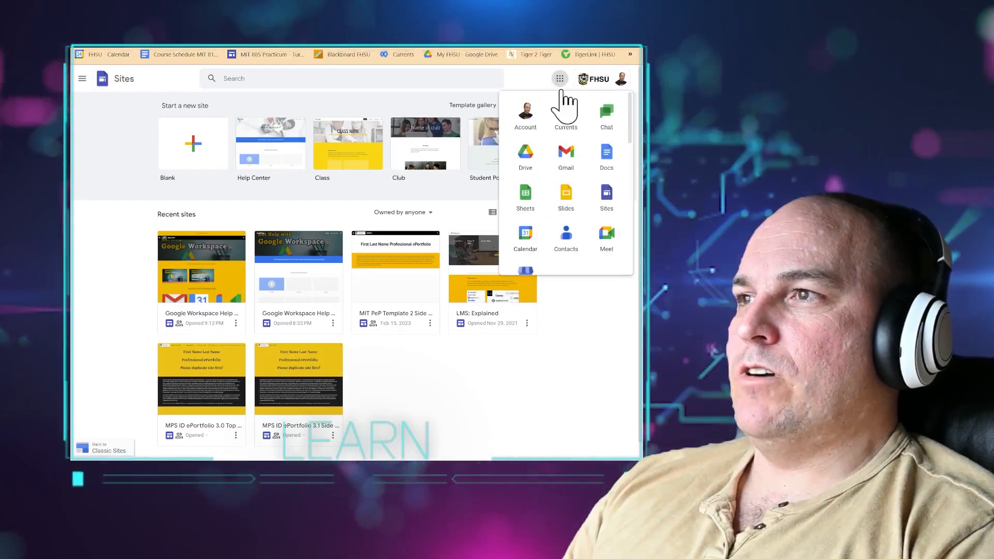
click(607, 194)
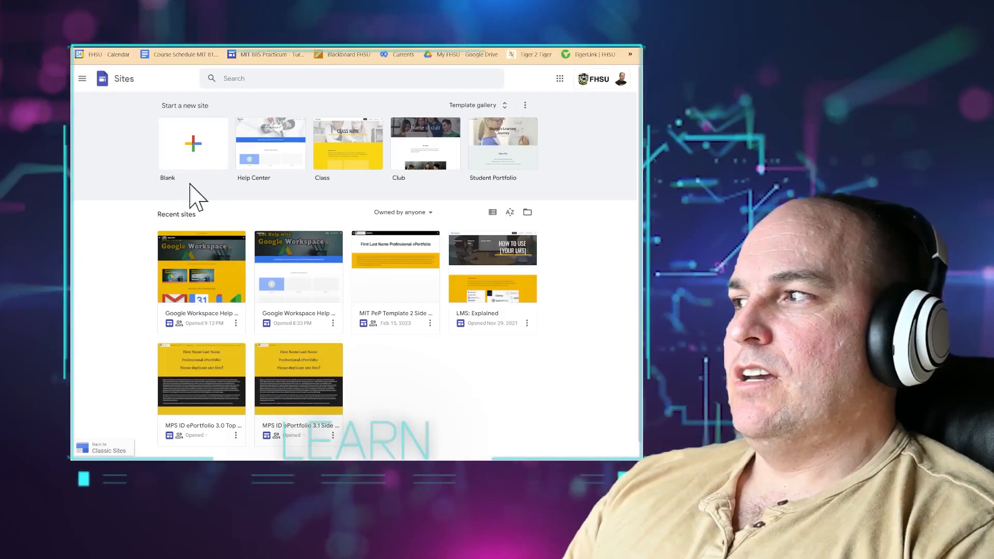
click(192, 290)
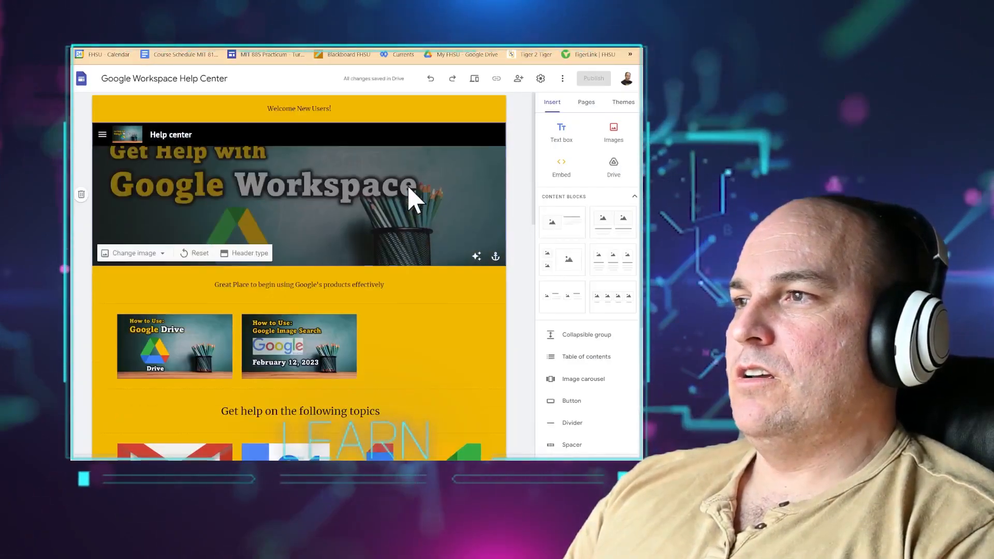